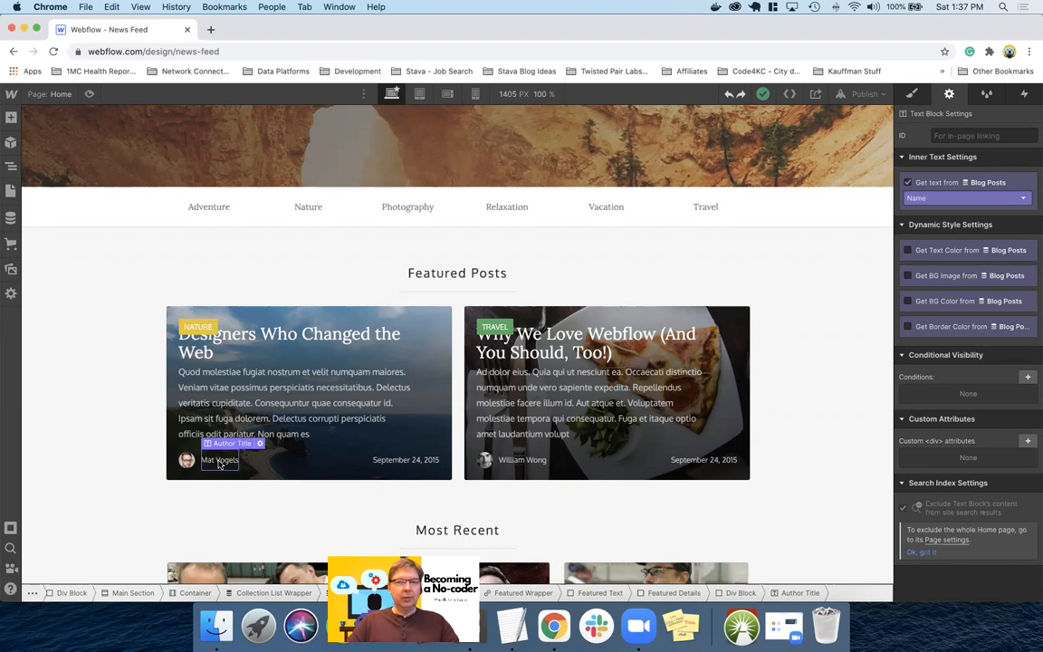
# Step: Delete the author image and author name from the featured post cards on the home page
pyautogui.click(185, 460)
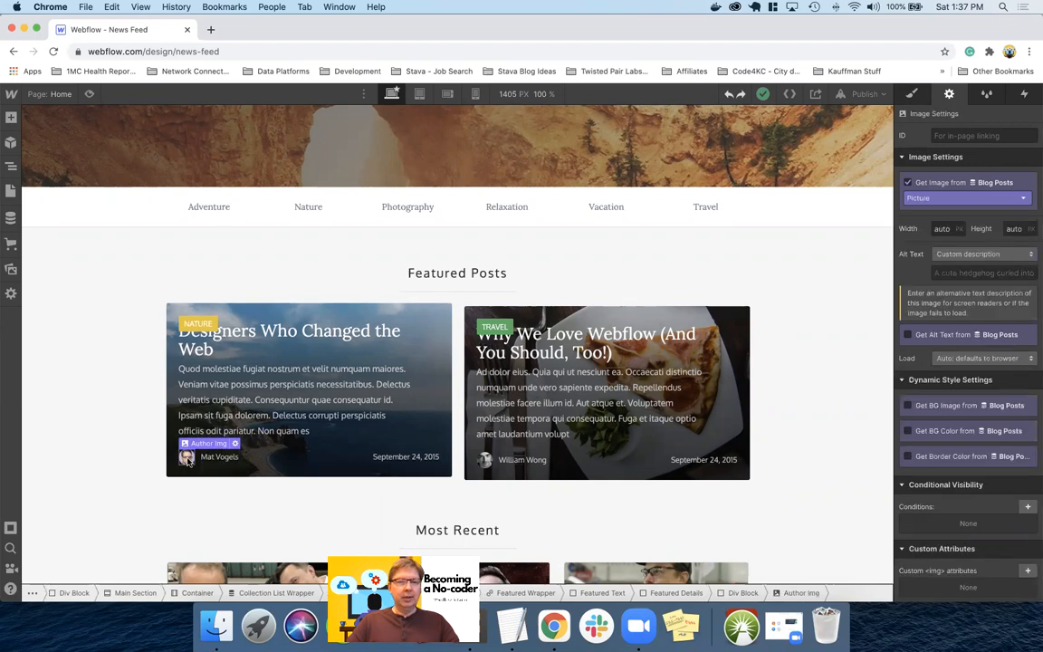
pyautogui.press('Delete')
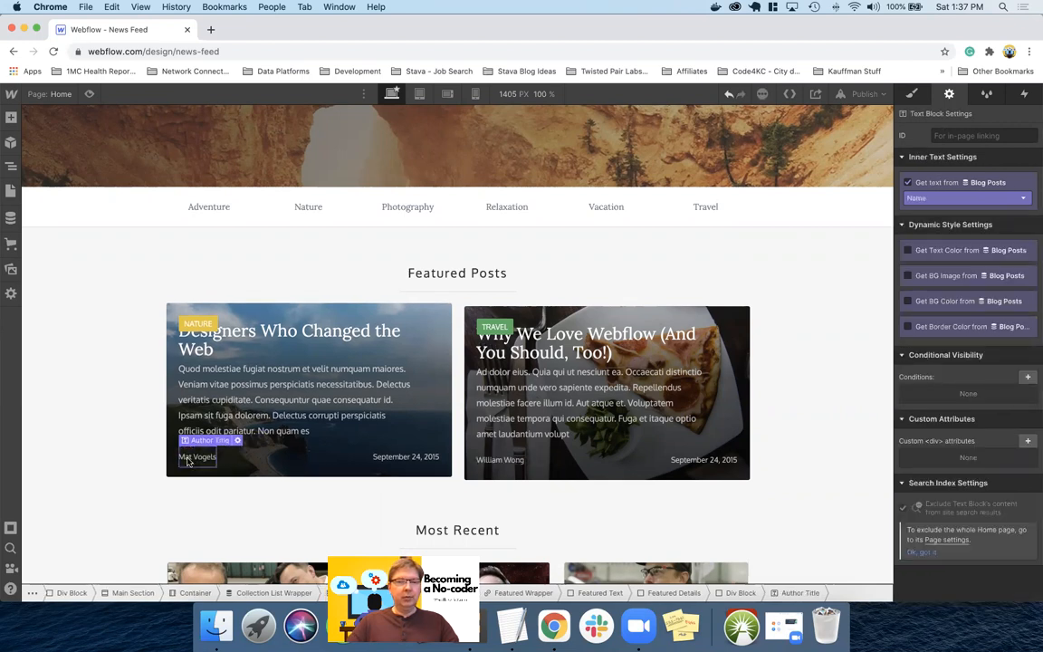
pyautogui.click(388, 458)
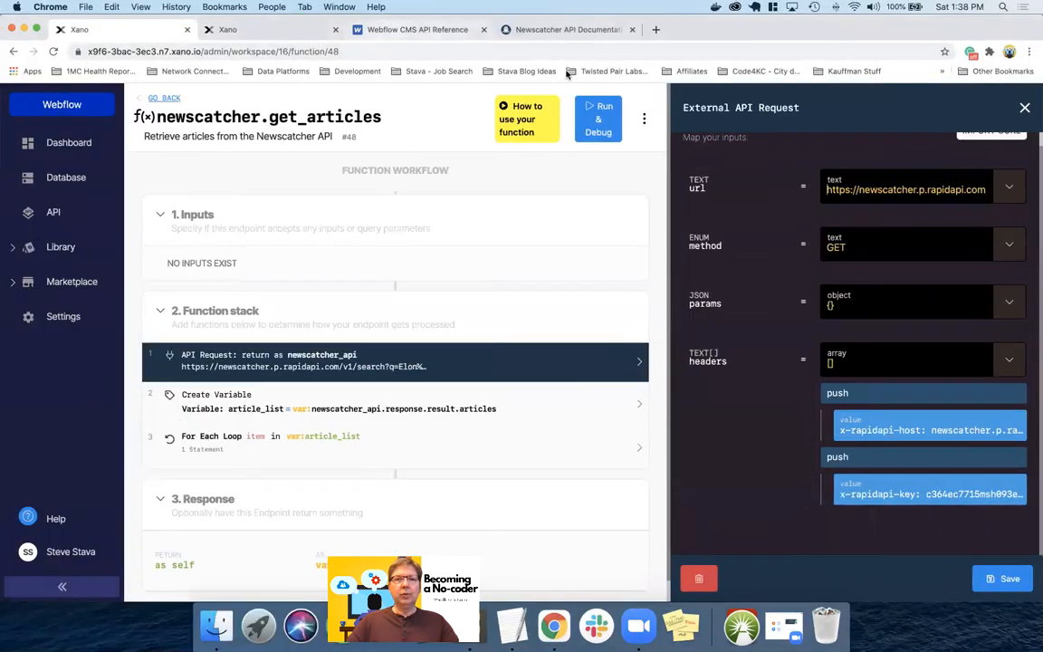
# Step: Examine the accepted topic values for the /v1/search endpoint in the Newscatcher API documentation on RapidAPI
pyautogui.click(574, 33)
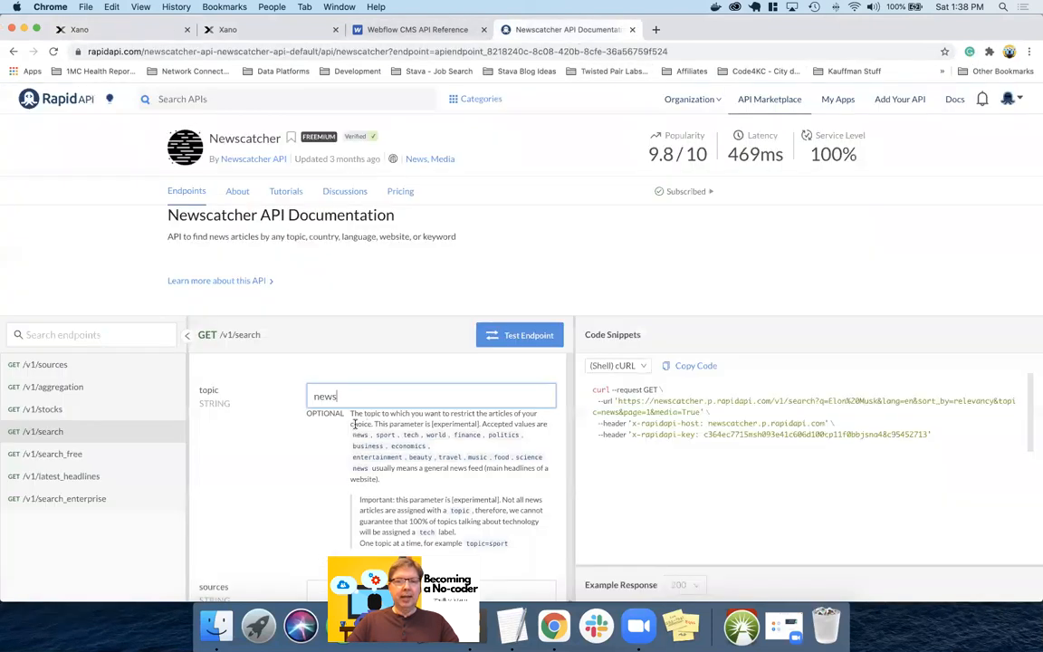
pyautogui.moveTo(351, 437); pyautogui.dragTo(543, 458)
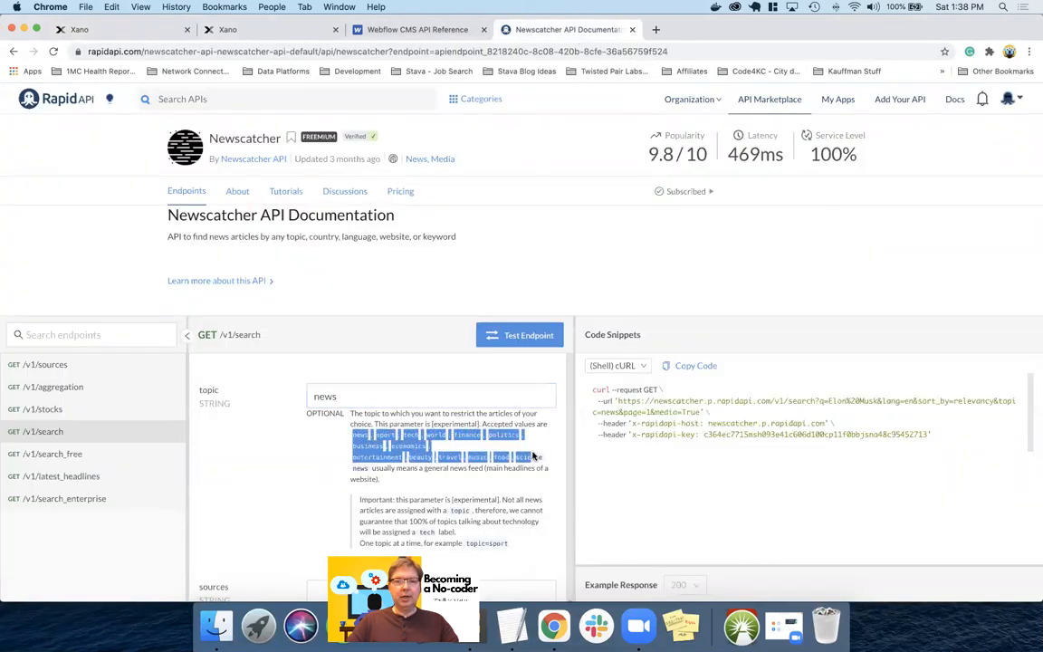
pyautogui.click(374, 444)
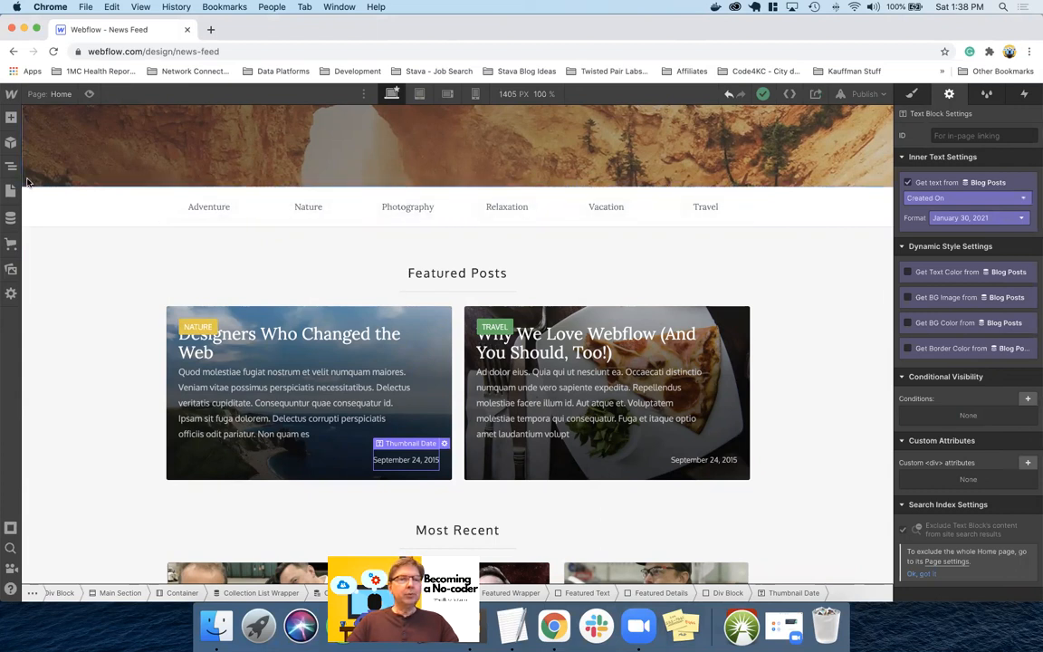
# Step: Review the items in the site's Categories collection in the Webflow CMS
pyautogui.click(11, 217)
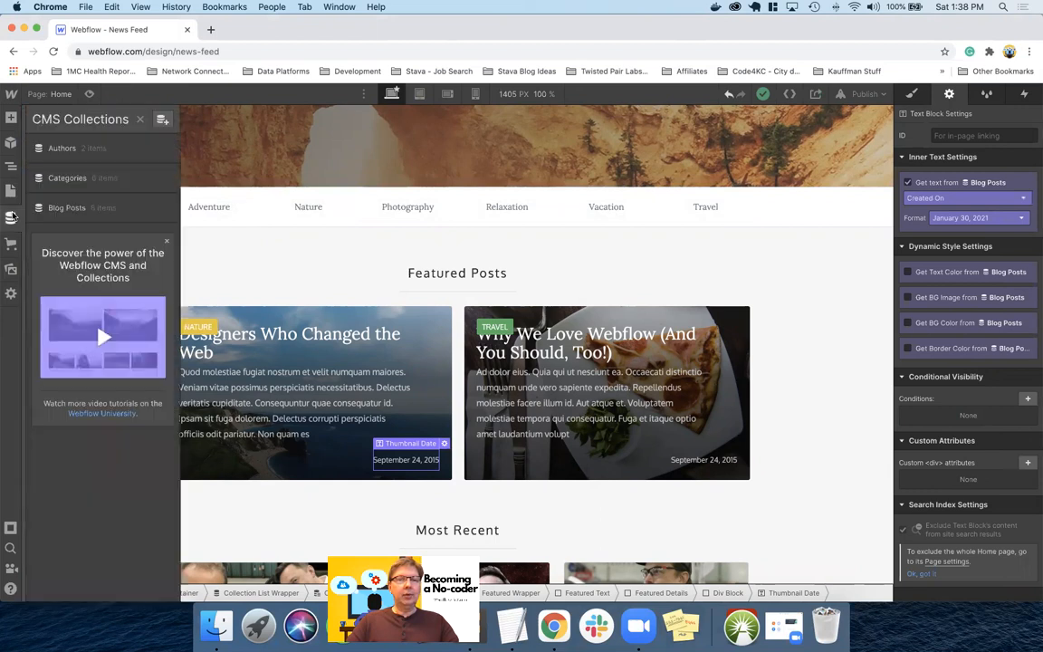
pyautogui.click(86, 179)
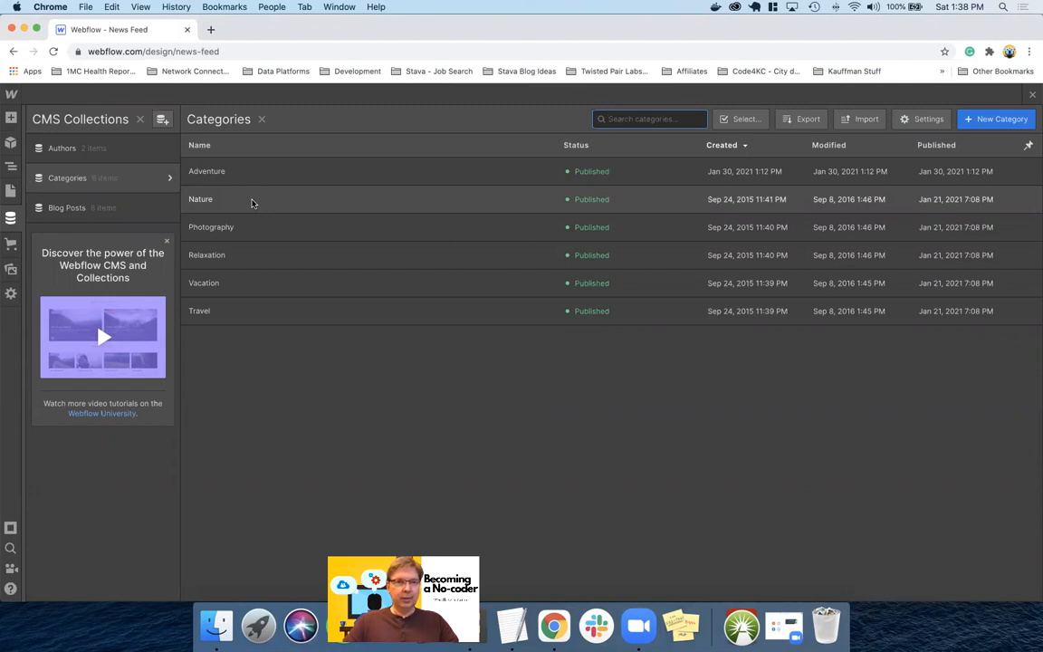
pyautogui.click(10, 220)
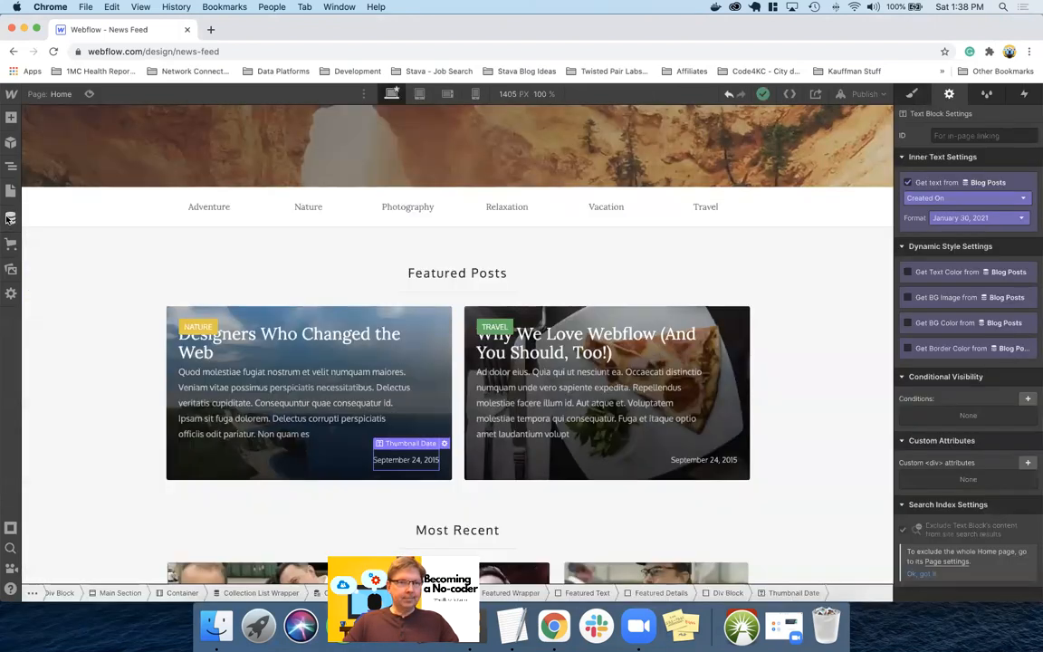
pyautogui.click(10, 219)
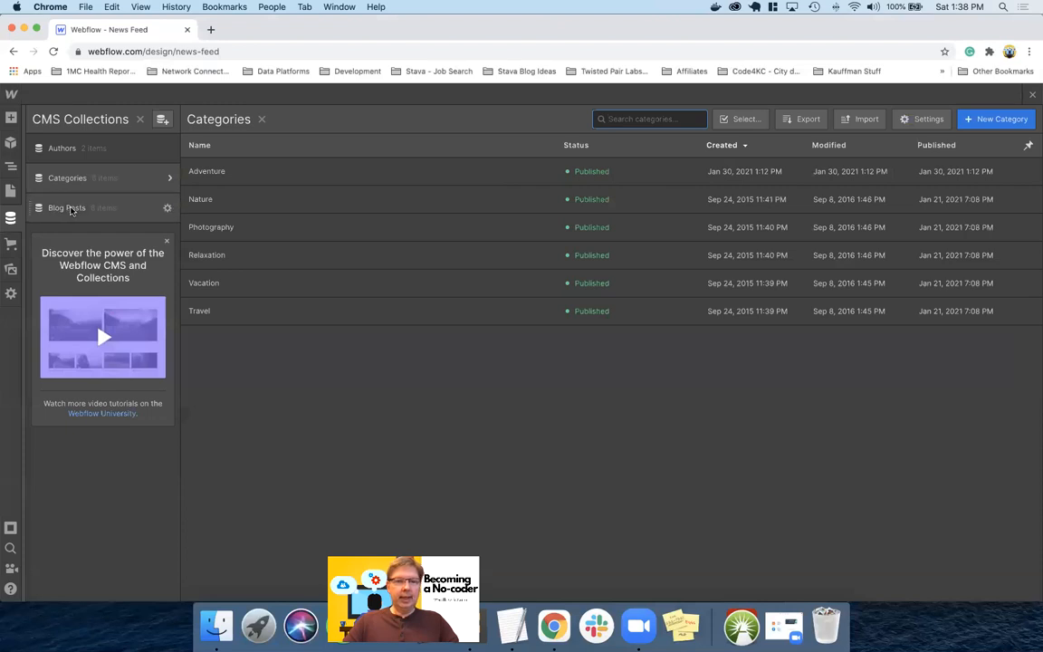
# Step: Inspect the Blog Posts collection's settings and its list of basic and custom fields
pyautogui.click(71, 209)
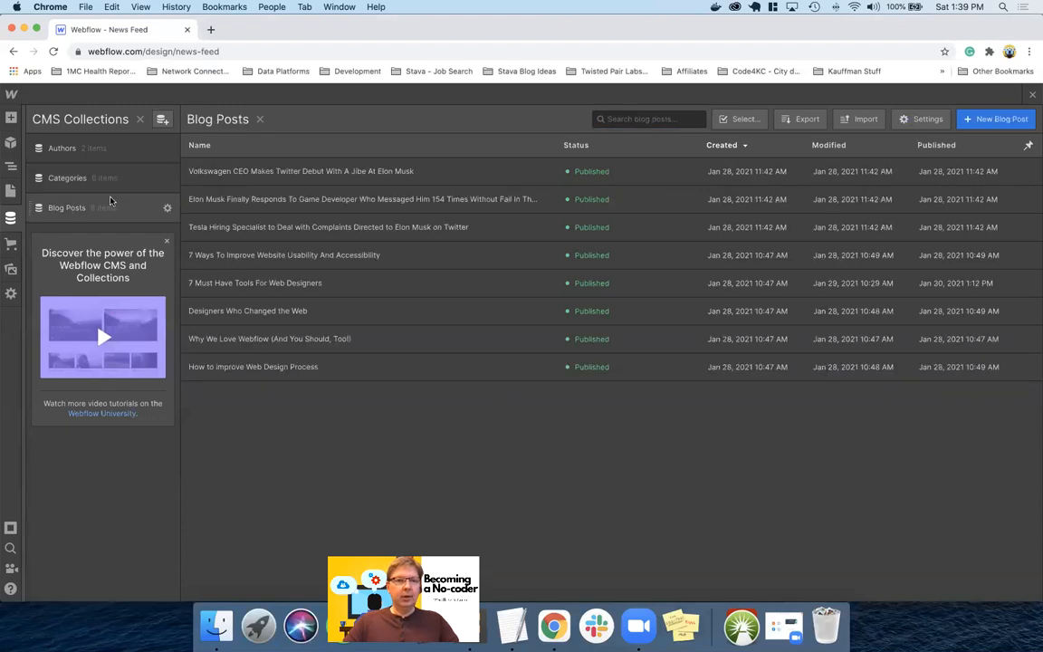
pyautogui.click(167, 209)
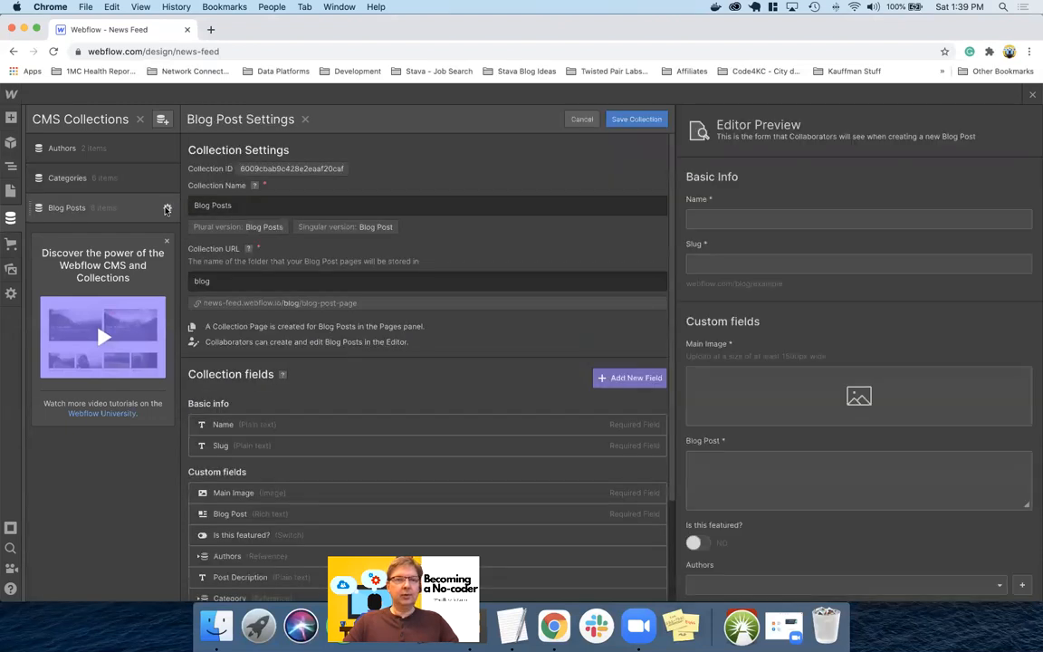
pyautogui.scroll(-3, 400, 326)
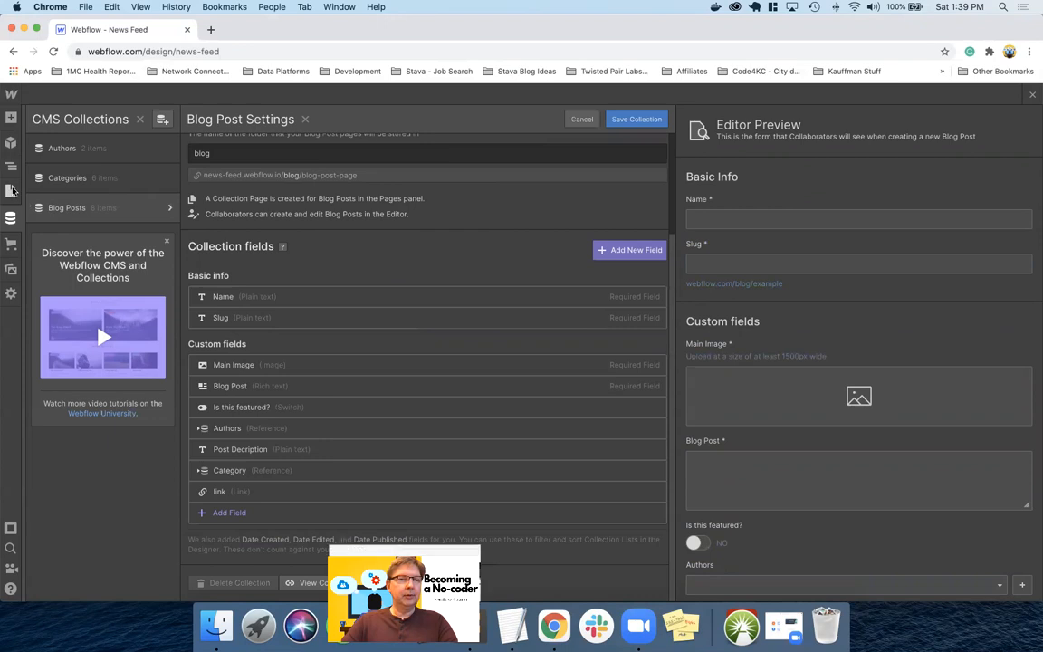
# Step: Check which Blog Posts fields are available as the text source for the featured post's thumbnail date
pyautogui.click(11, 190)
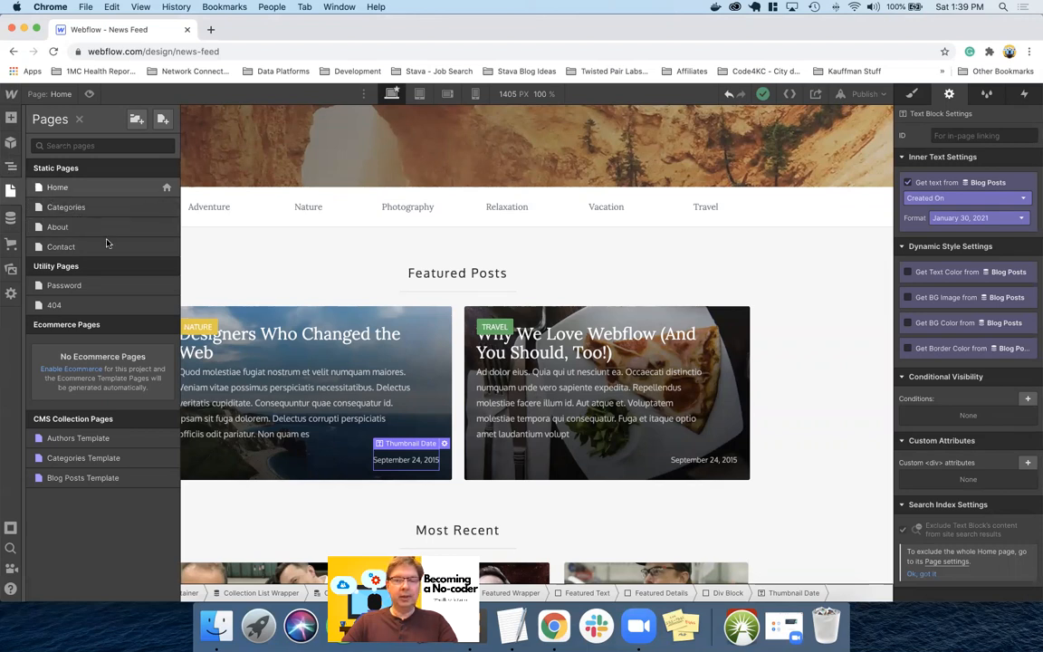
pyautogui.click(397, 459)
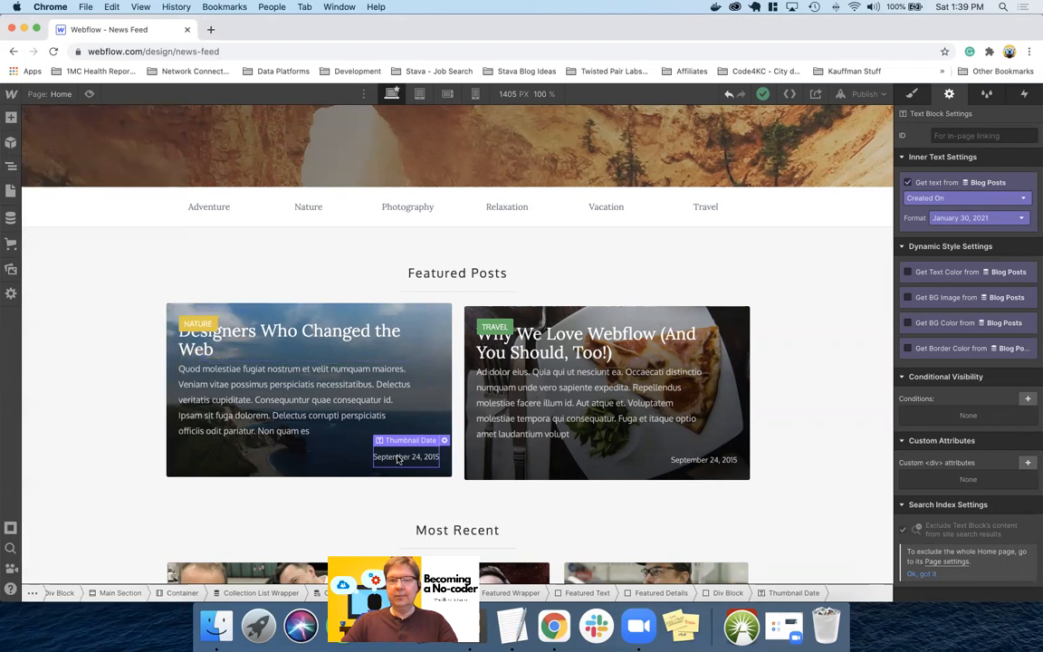
pyautogui.click(10, 169)
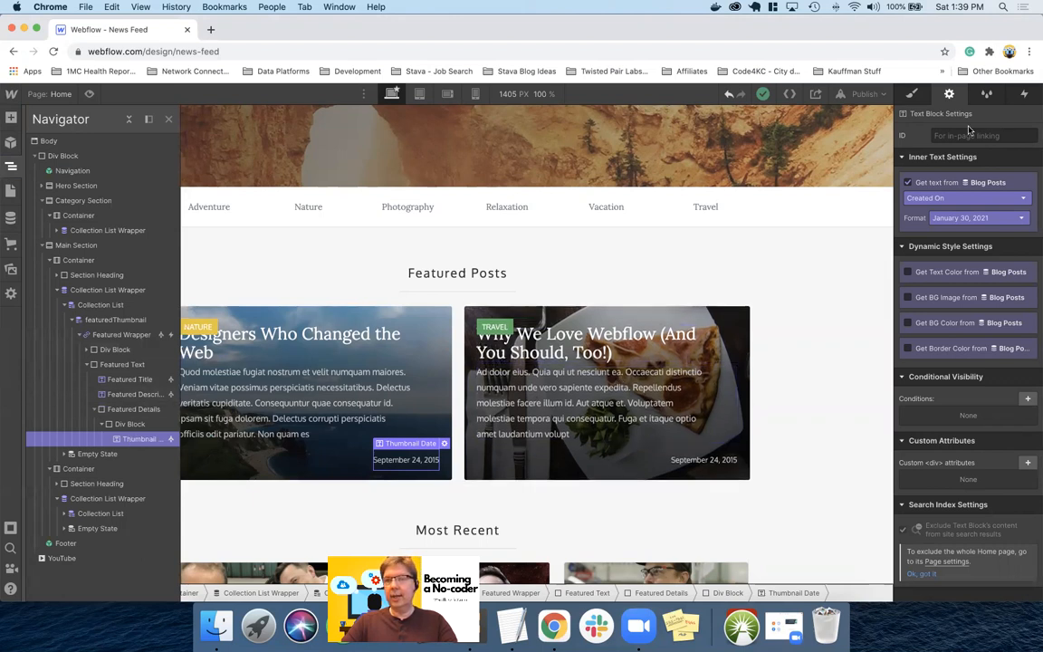
pyautogui.click(935, 200)
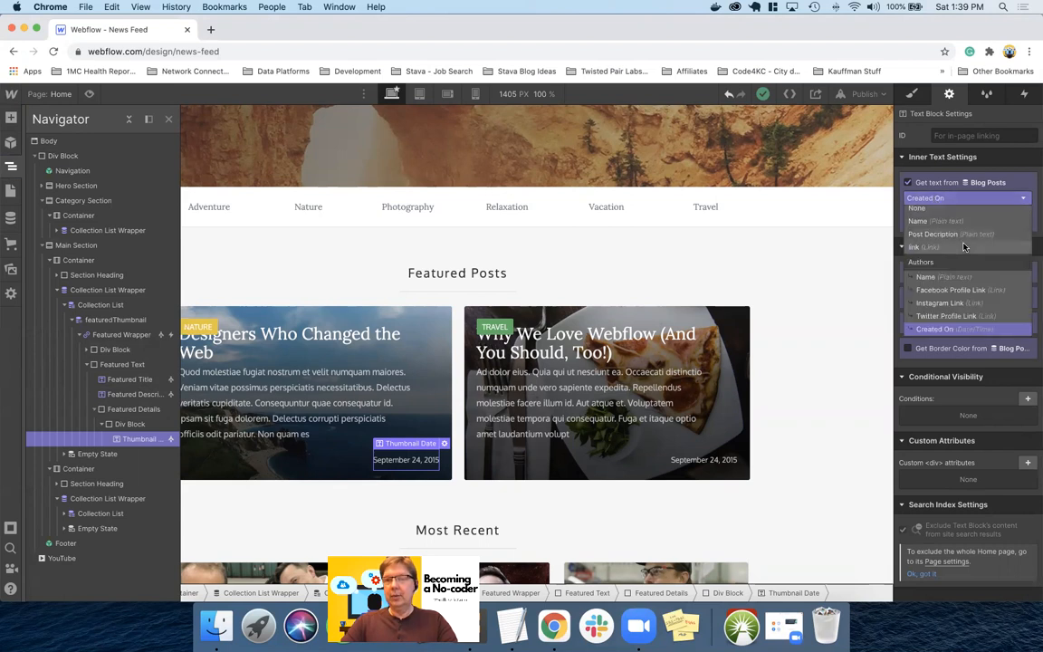
pyautogui.scroll(-2, 964, 247)
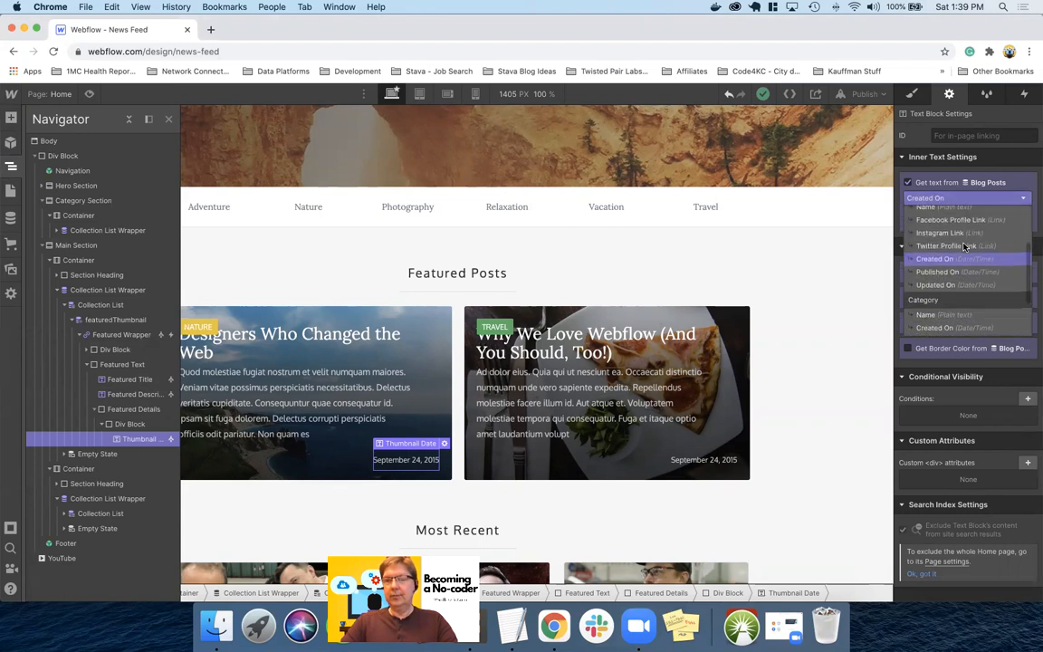
pyautogui.scroll(3, 964, 246)
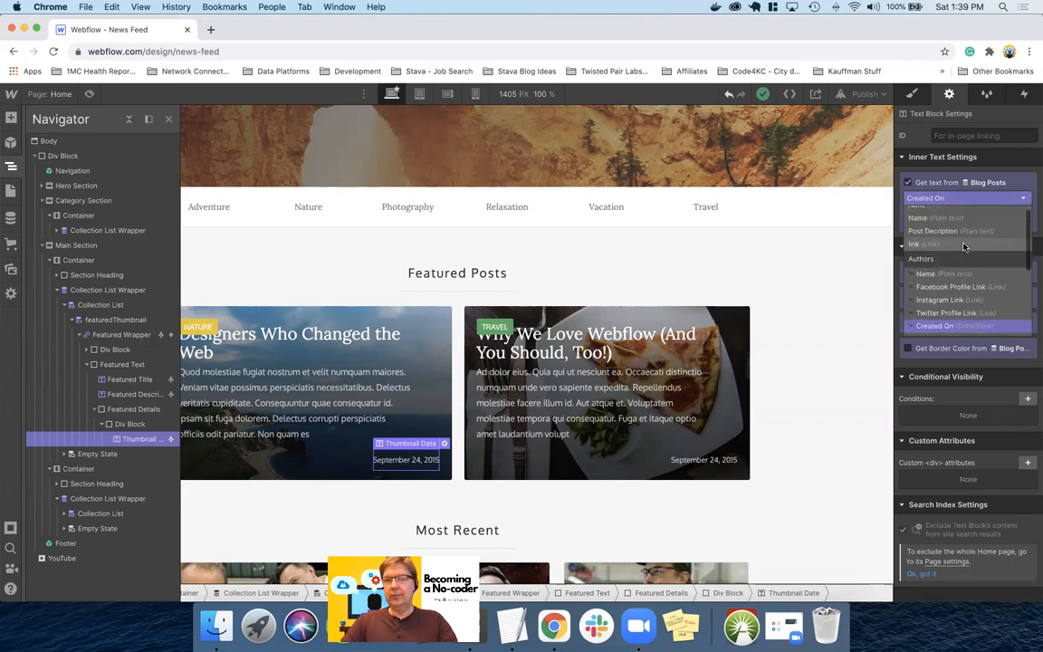
pyautogui.click(949, 200)
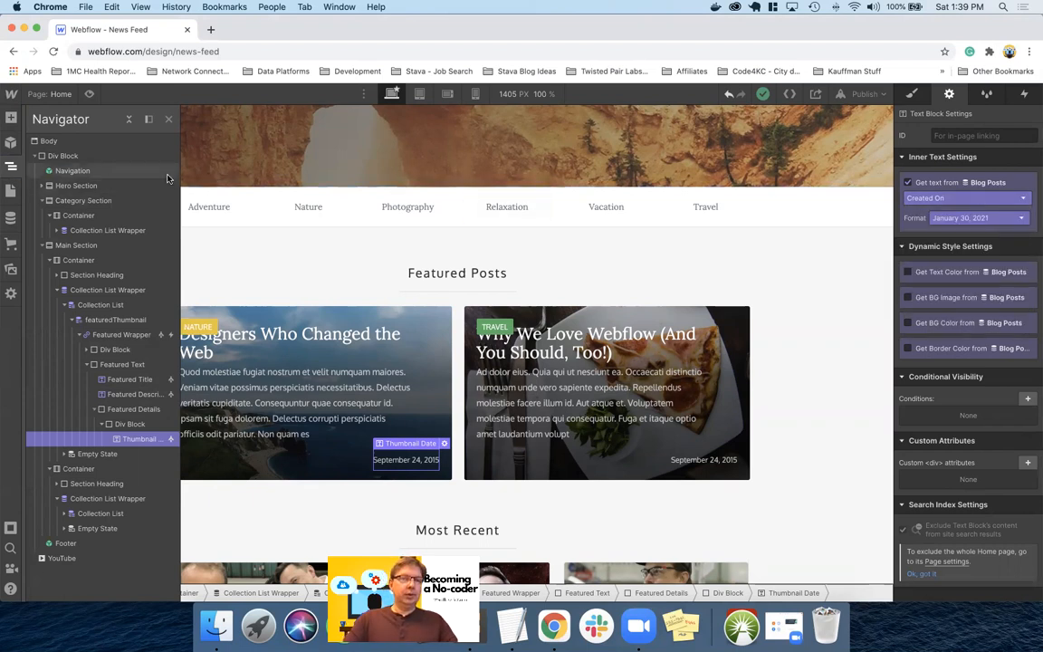
# Step: Add a Date/Time field labelled "Original Publish Date" to the Blog Posts collection and save the collection changes
pyautogui.click(12, 219)
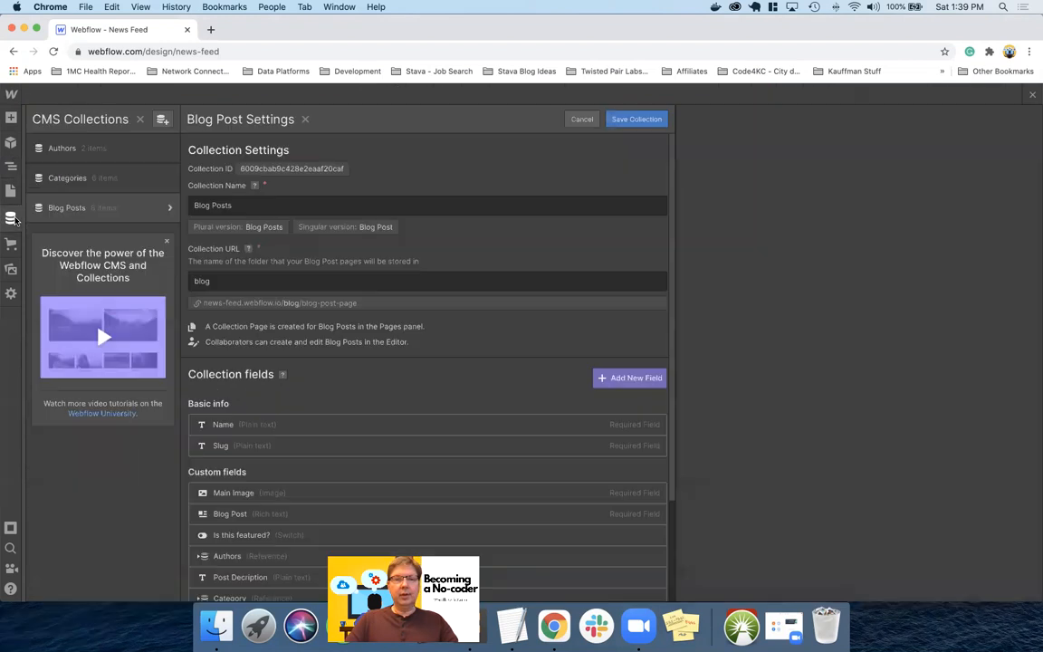
pyautogui.scroll(-3, 260, 299)
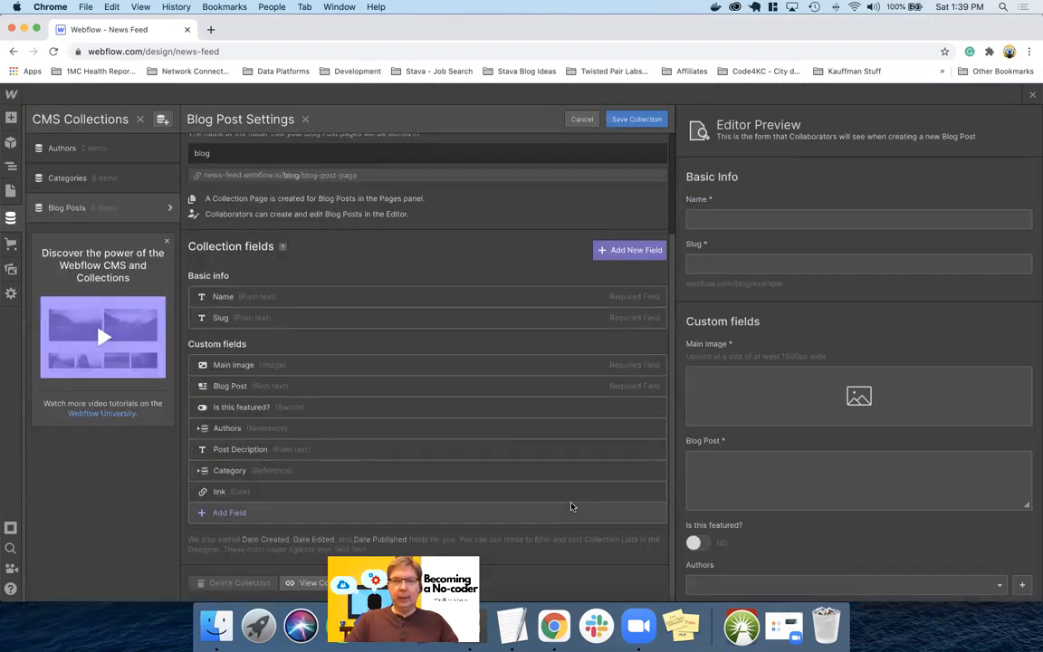
pyautogui.click(630, 251)
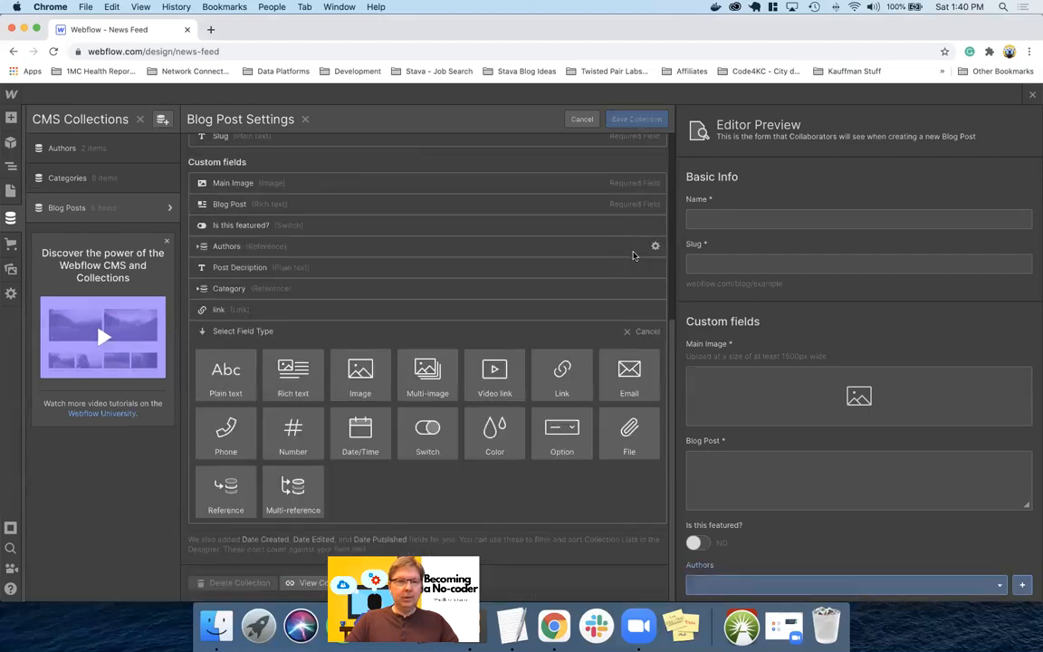
pyautogui.click(360, 433)
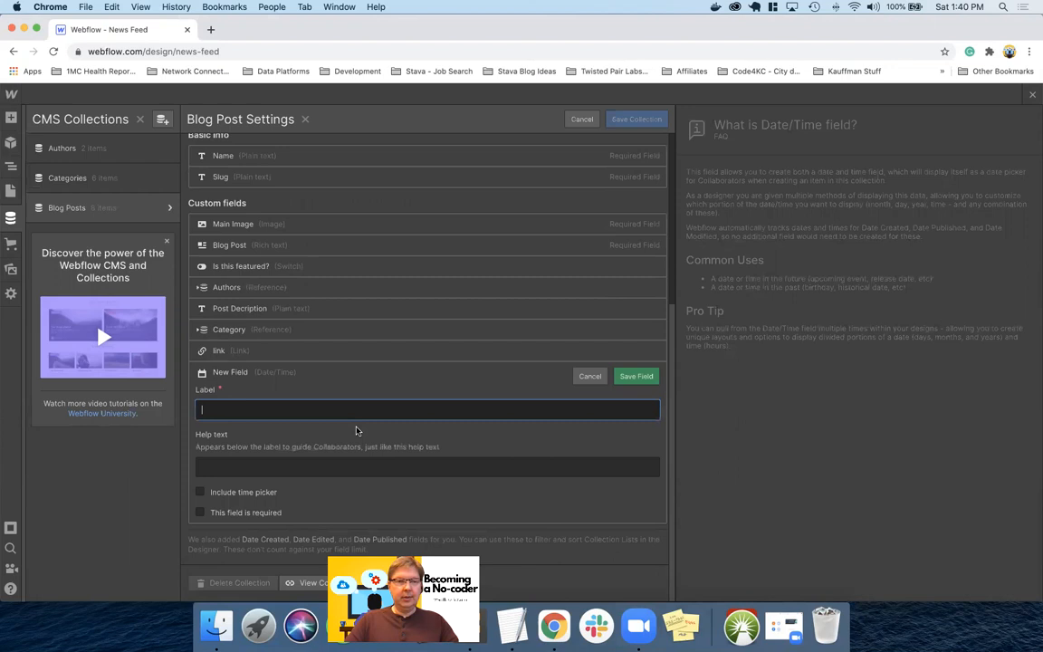
pyautogui.write('orig')
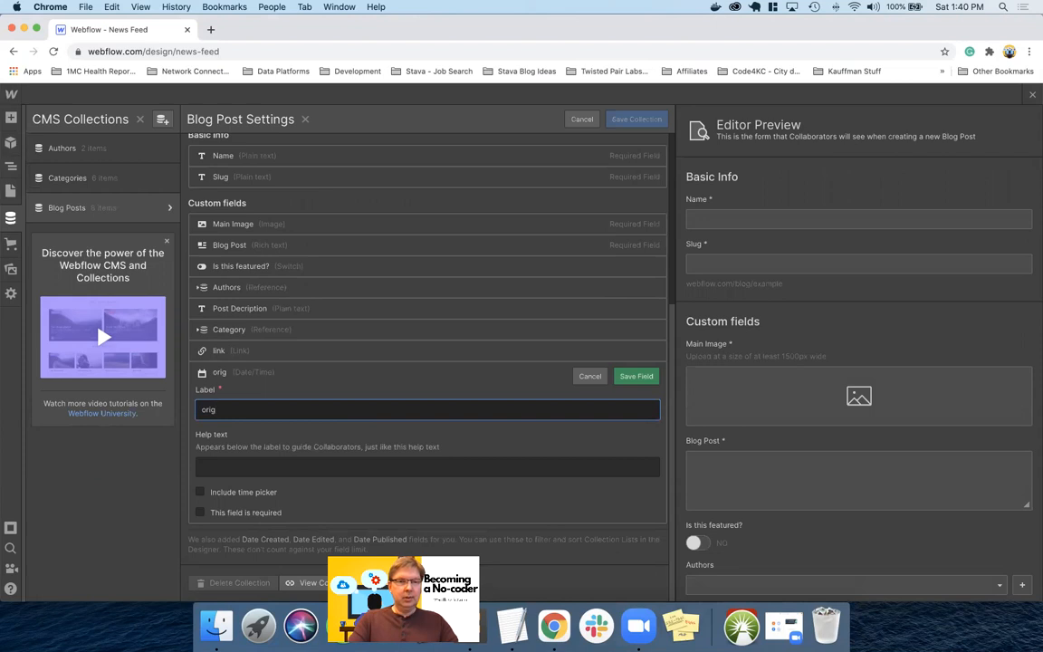
pyautogui.press('BackSpace')
pyautogui.press('BackSpace')
pyautogui.press('BackSpace')
pyautogui.press('BackSpace')
pyautogui.write('Oorig')
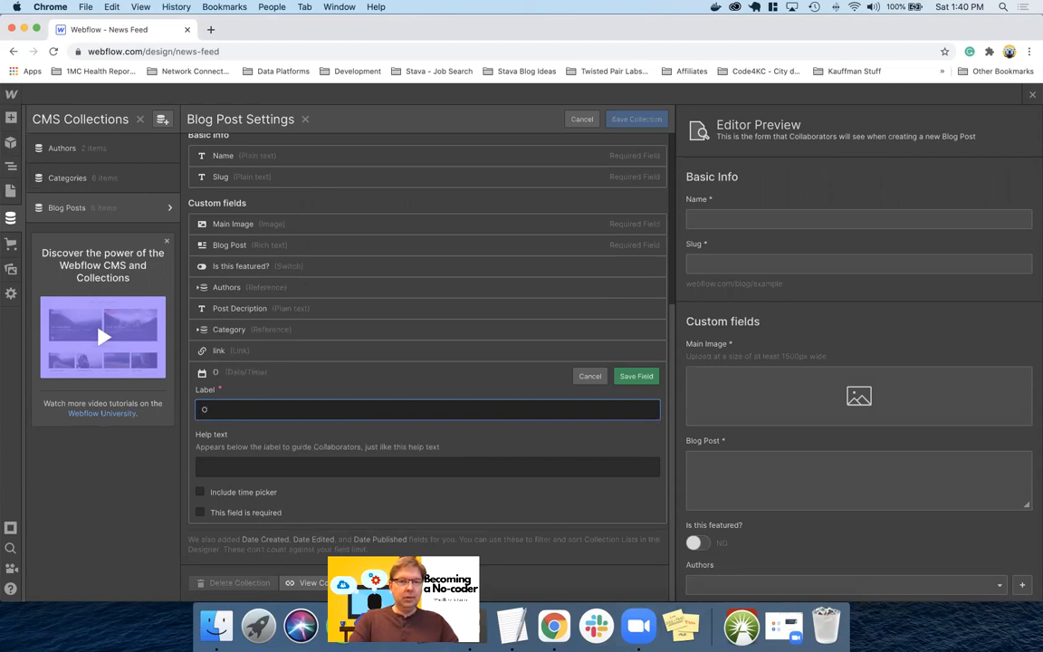
pyautogui.write('ginal Publish Date')
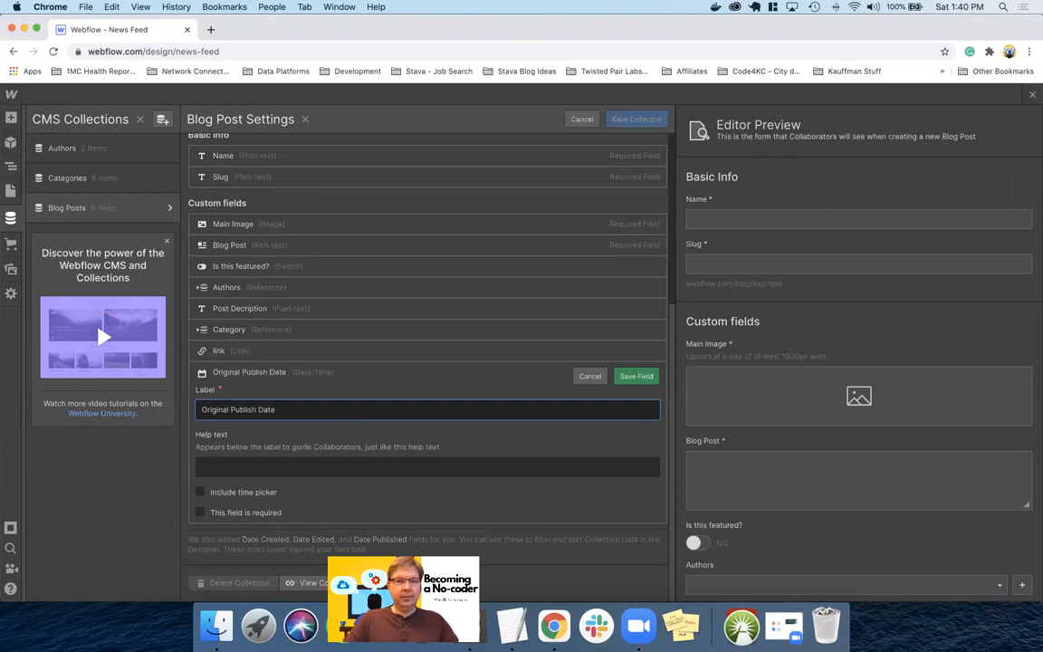
pyautogui.click(635, 376)
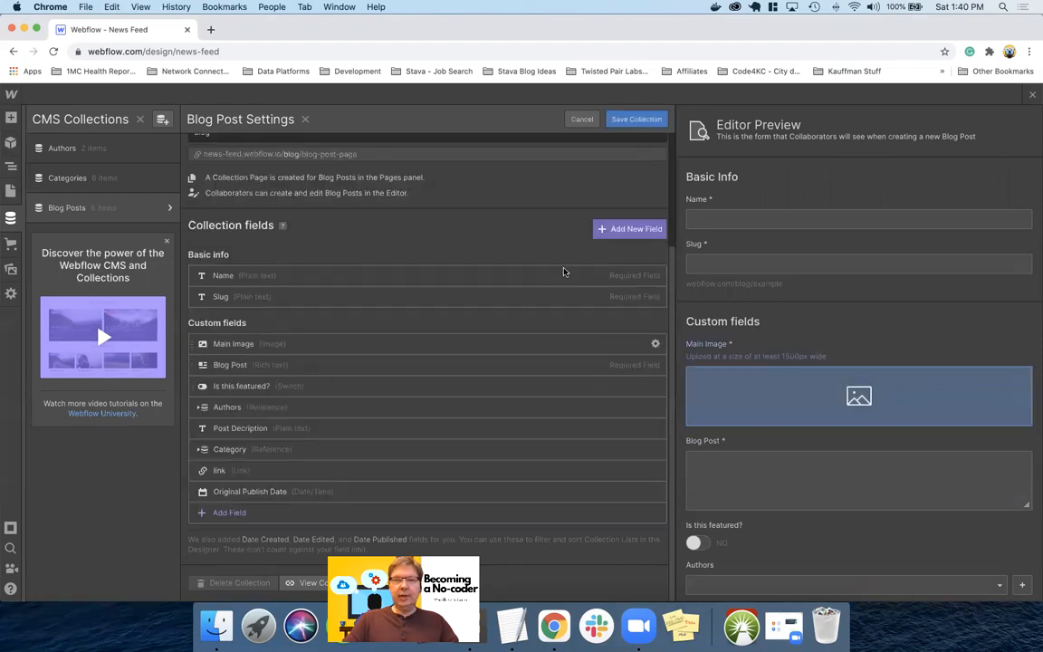
pyautogui.click(86, 210)
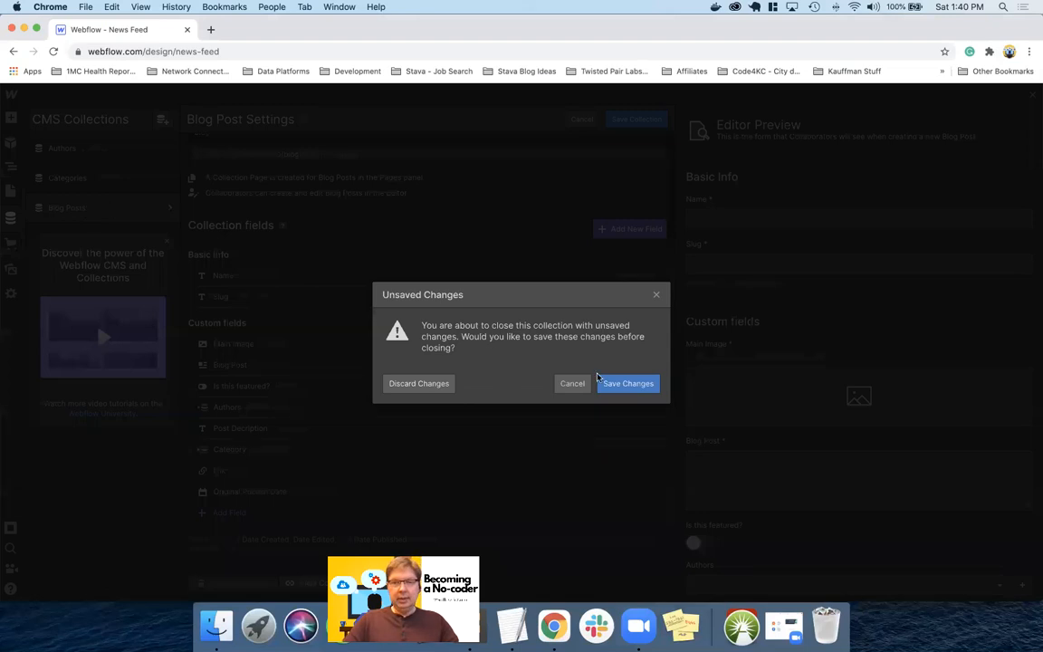
pyautogui.click(620, 385)
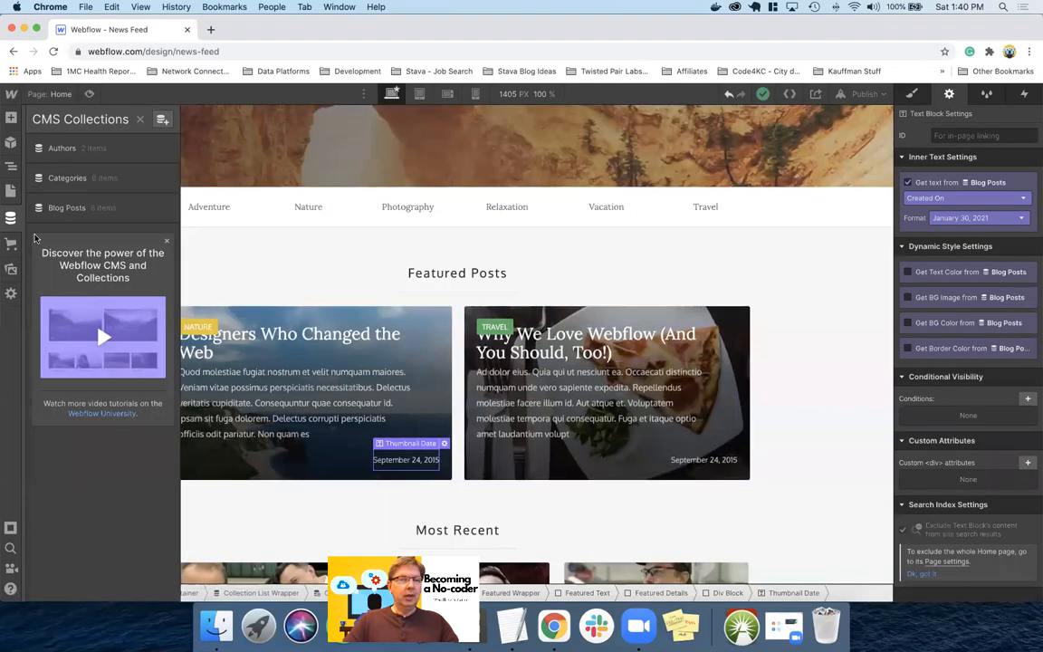
# Step: Set the Original Publish Date of the blog post "Volkswagen CEO Makes Twitter Debut With A Jibe At Elon Musk" to 01/05/2021 and save it
pyautogui.click(72, 207)
pyautogui.click(257, 171)
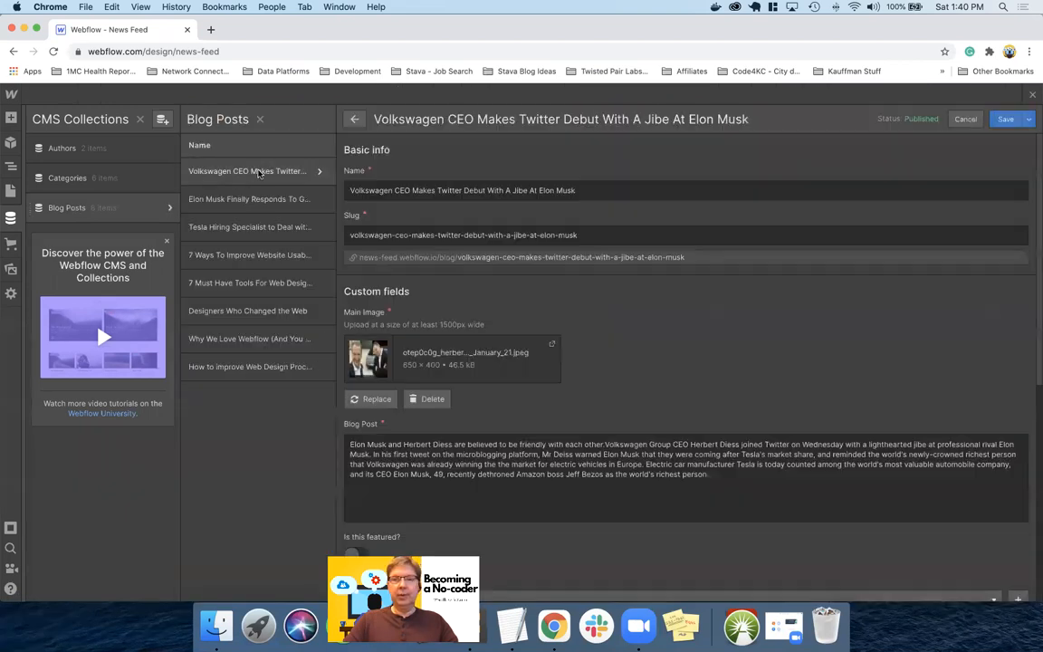
pyautogui.scroll(-10, 415, 260)
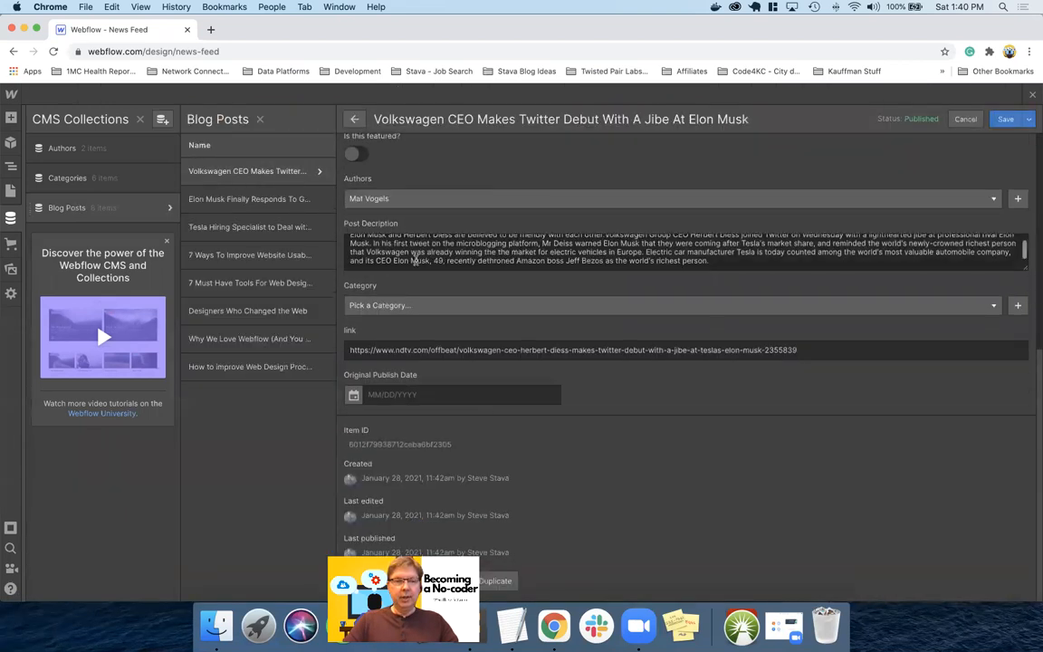
pyautogui.click(354, 395)
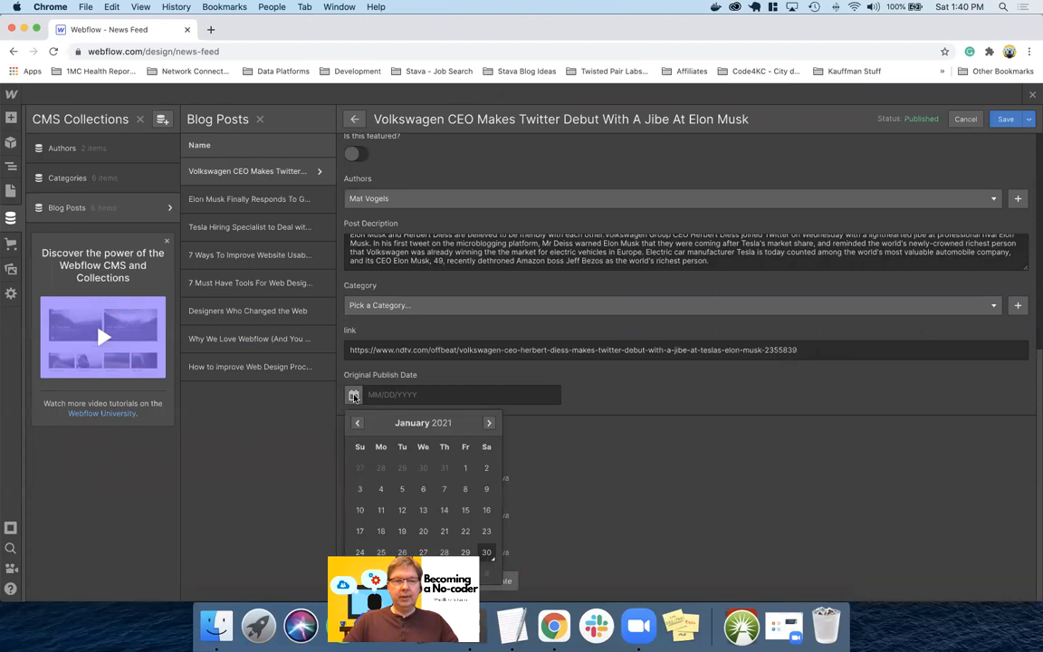
pyautogui.click(401, 491)
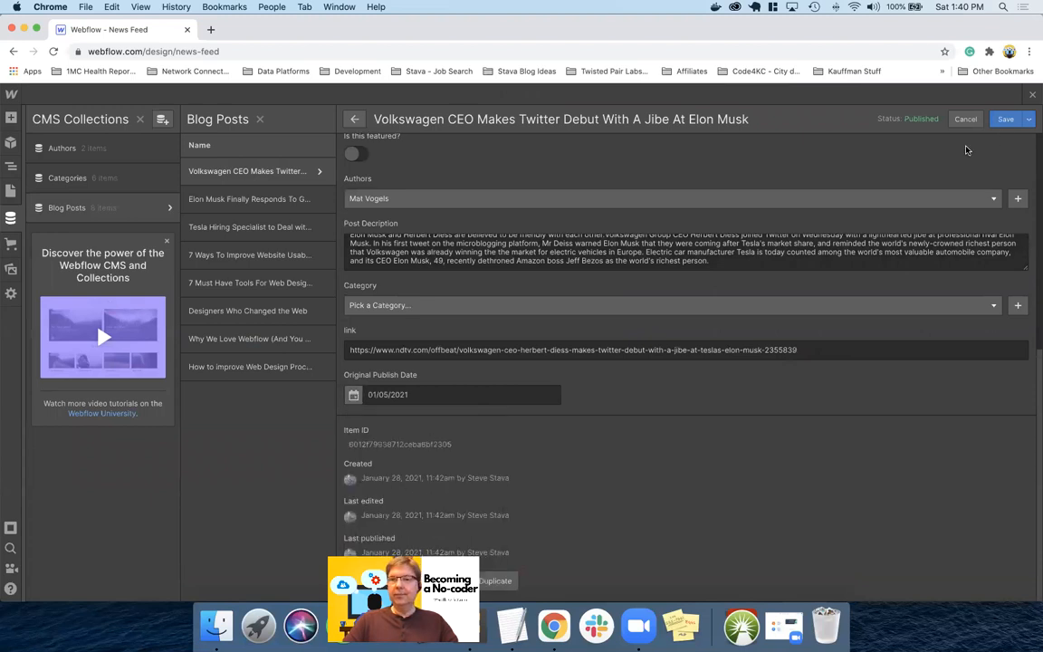
pyautogui.click(1003, 120)
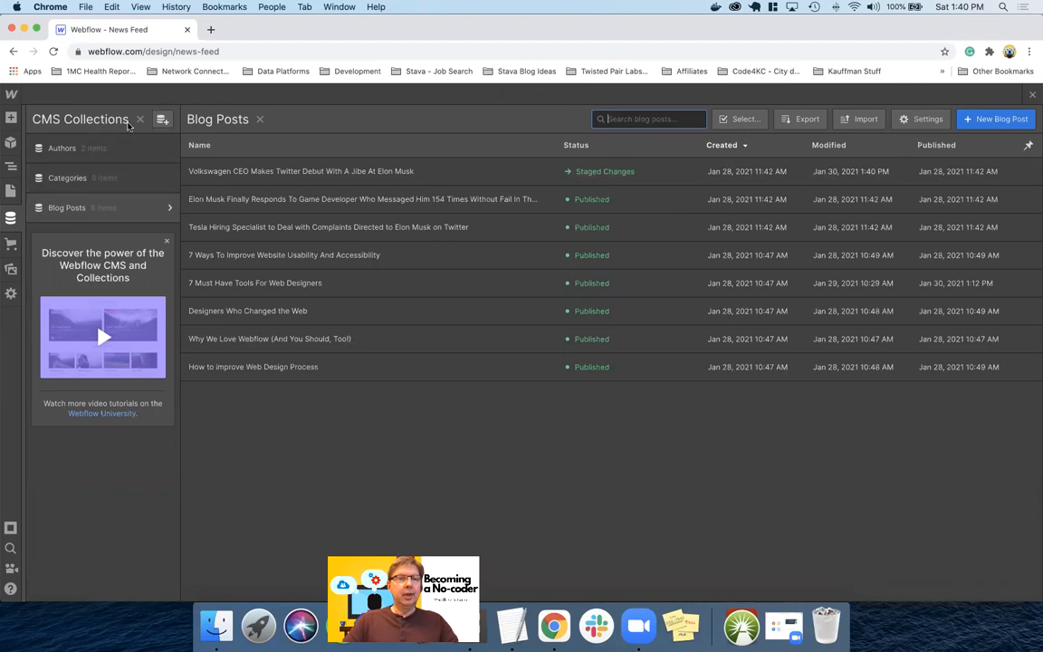
# Step: Leave the Blog Posts collection and publish the site to news-feed.webflow.io
pyautogui.click(139, 120)
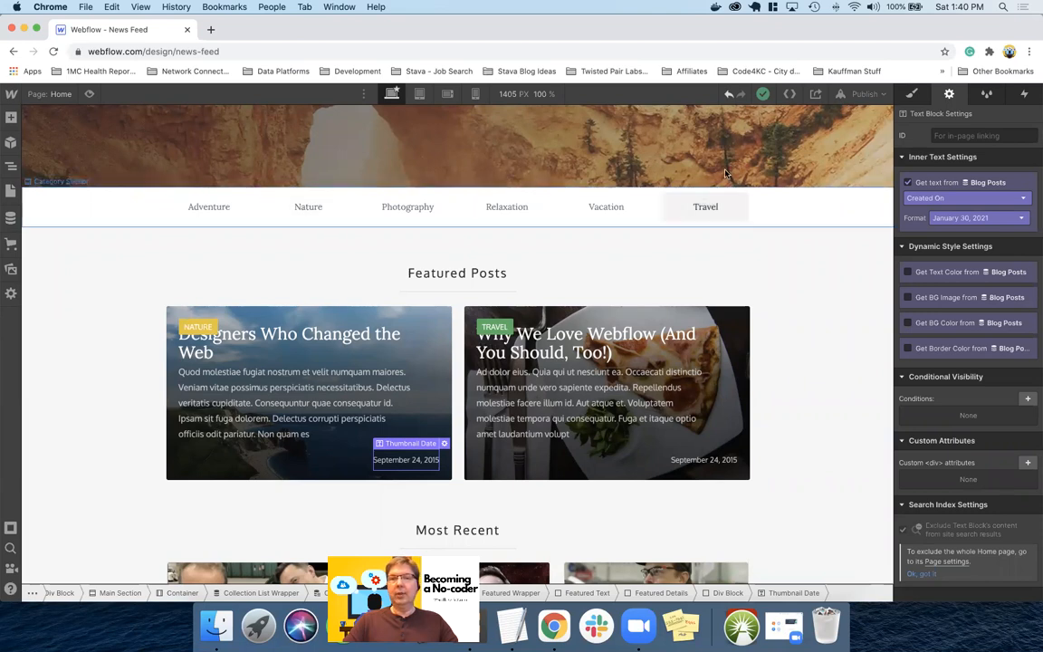
pyautogui.click(864, 93)
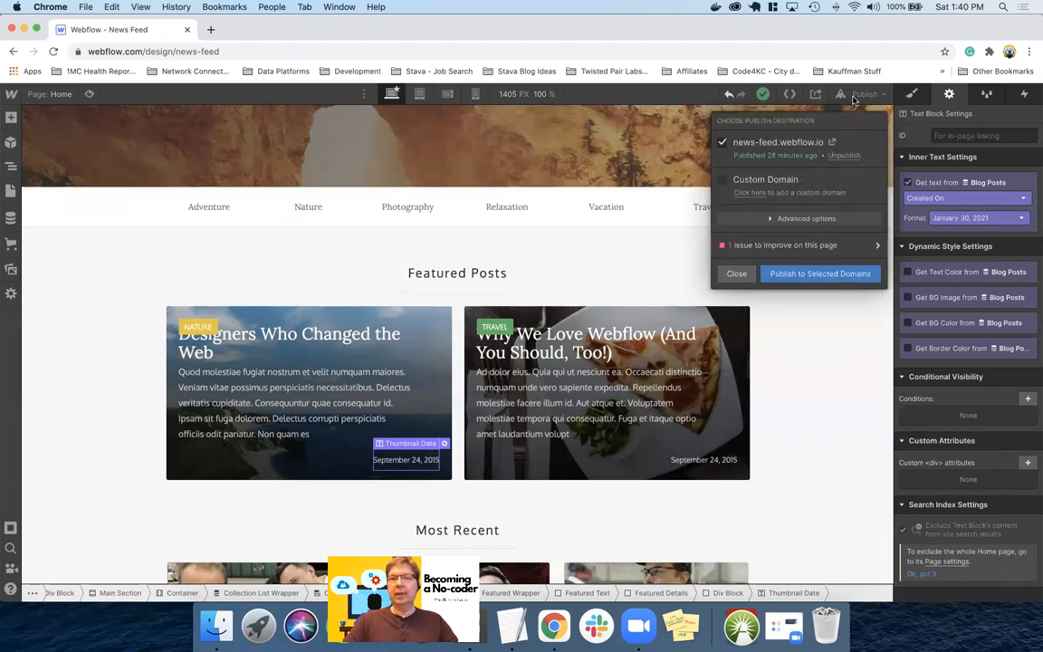
pyautogui.click(791, 271)
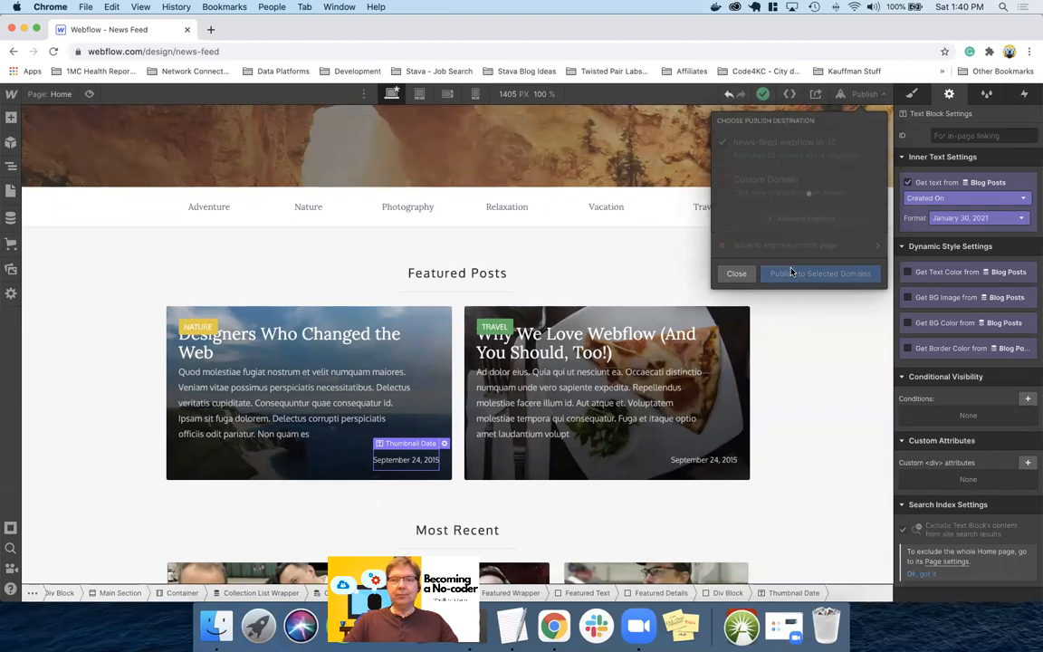
# Step: Switch to Xano and run the webflow.get_blogposts function in its debugger
pyautogui.hotkey('ctrl', 'Left')
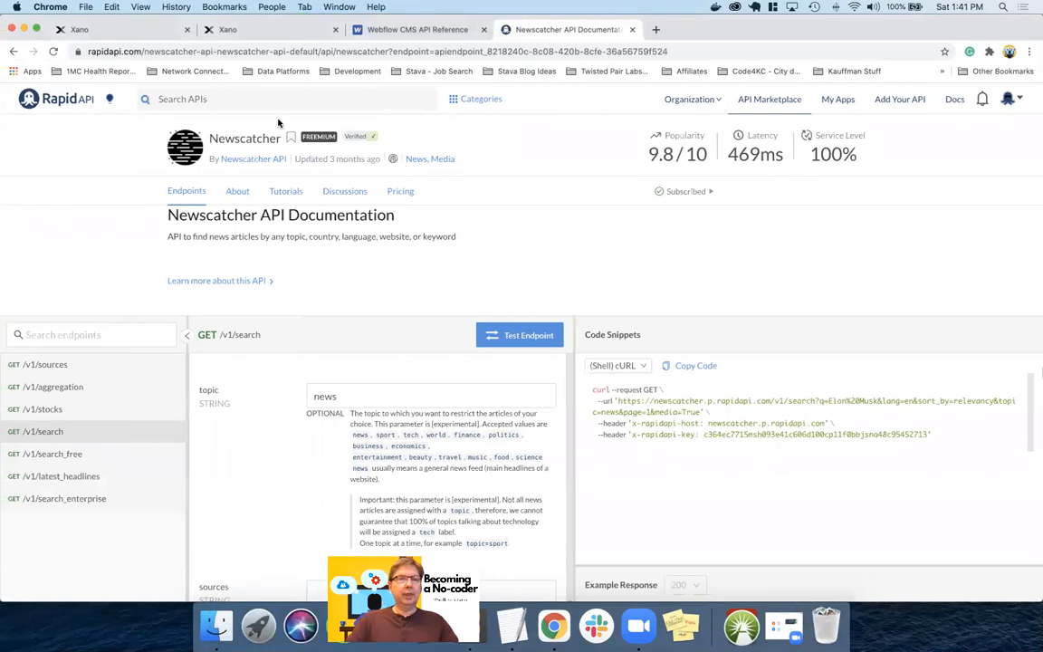
pyautogui.click(131, 26)
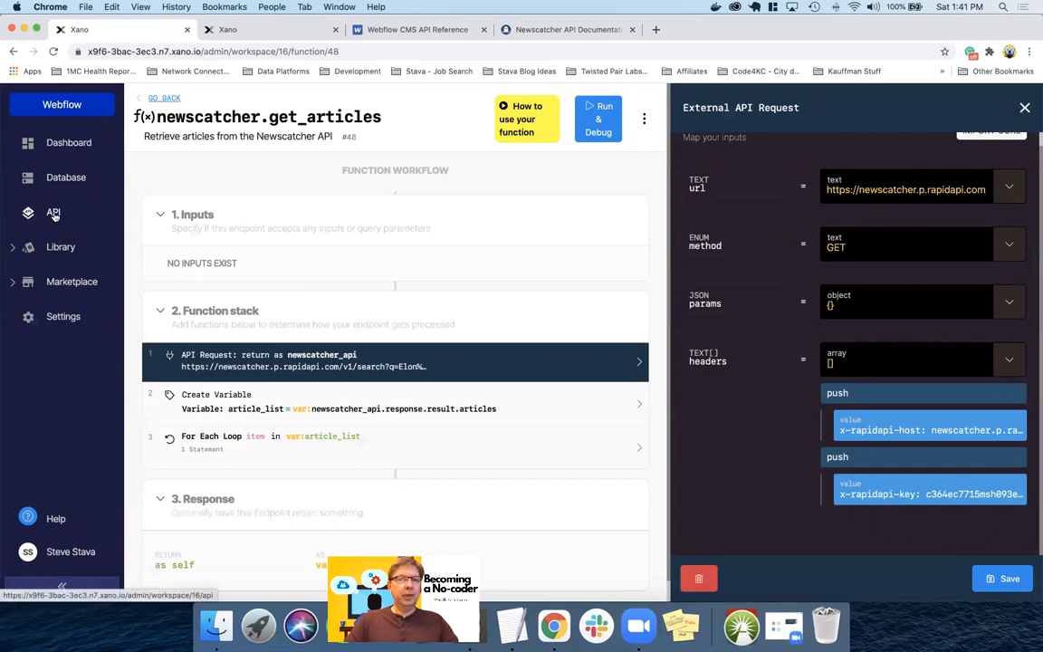
pyautogui.click(56, 248)
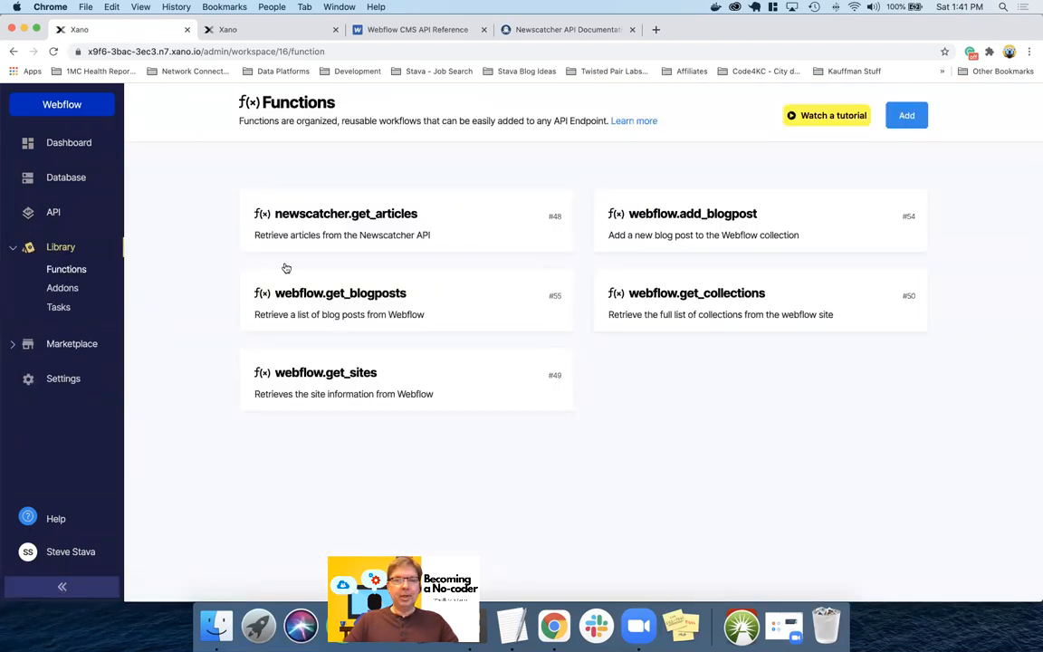
pyautogui.click(389, 312)
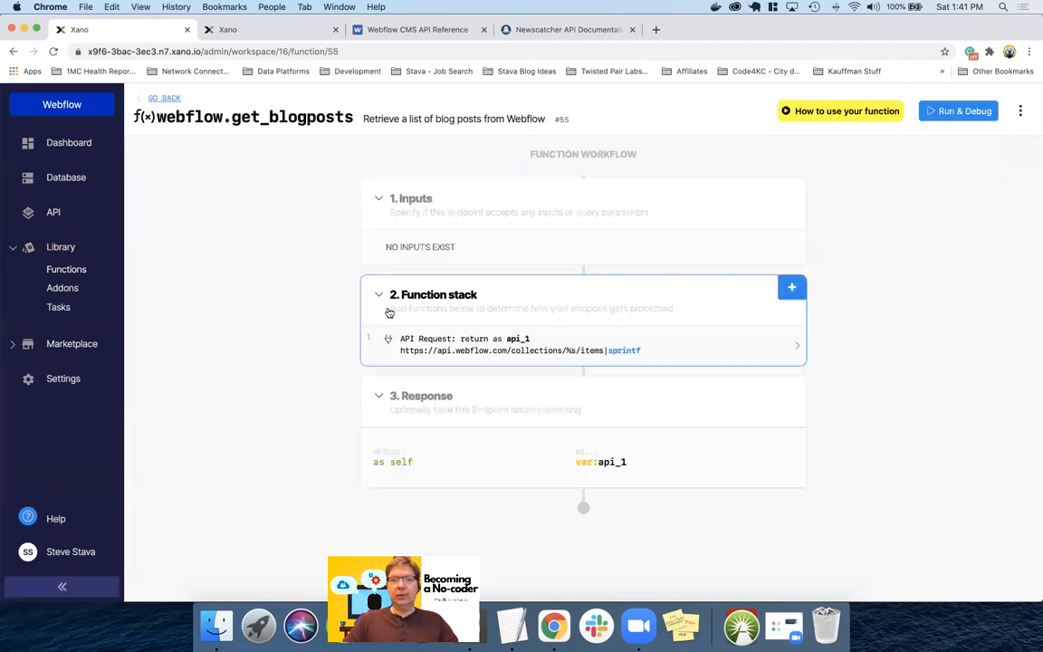
pyautogui.click(938, 112)
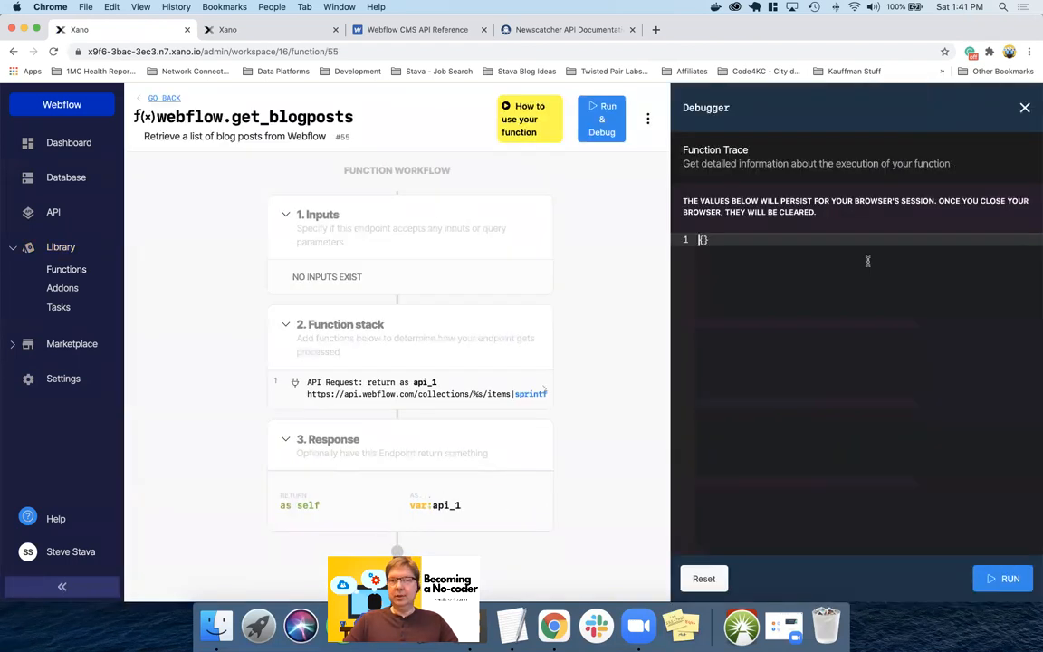
pyautogui.click(996, 580)
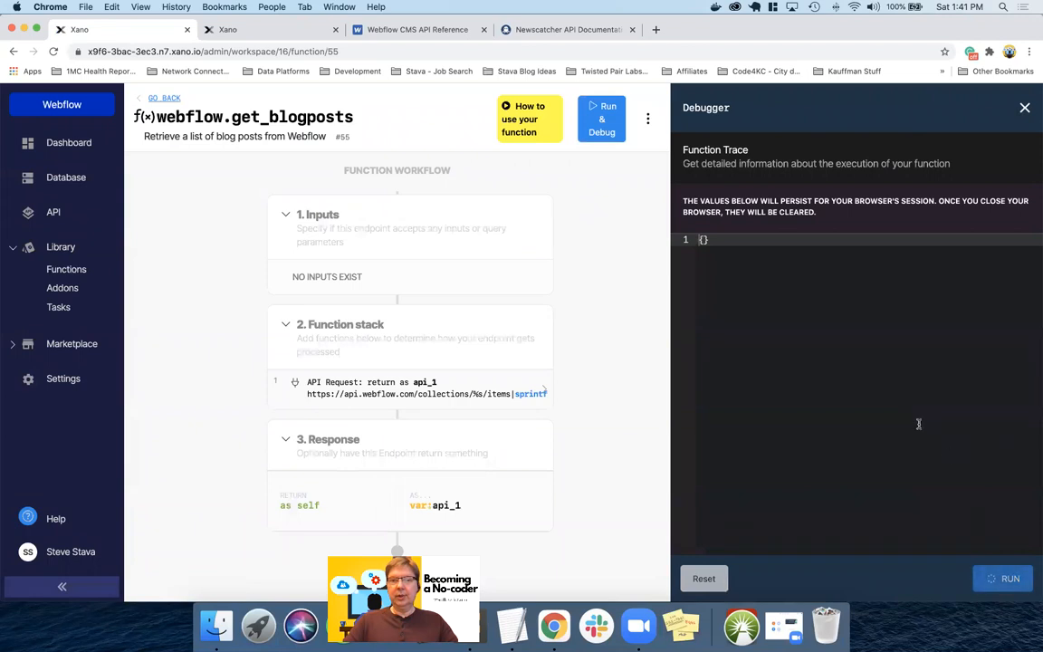
# Step: Examine the first returned blog post in the debugger response for its original-publish-date field
pyautogui.scroll(-5, 909, 422)
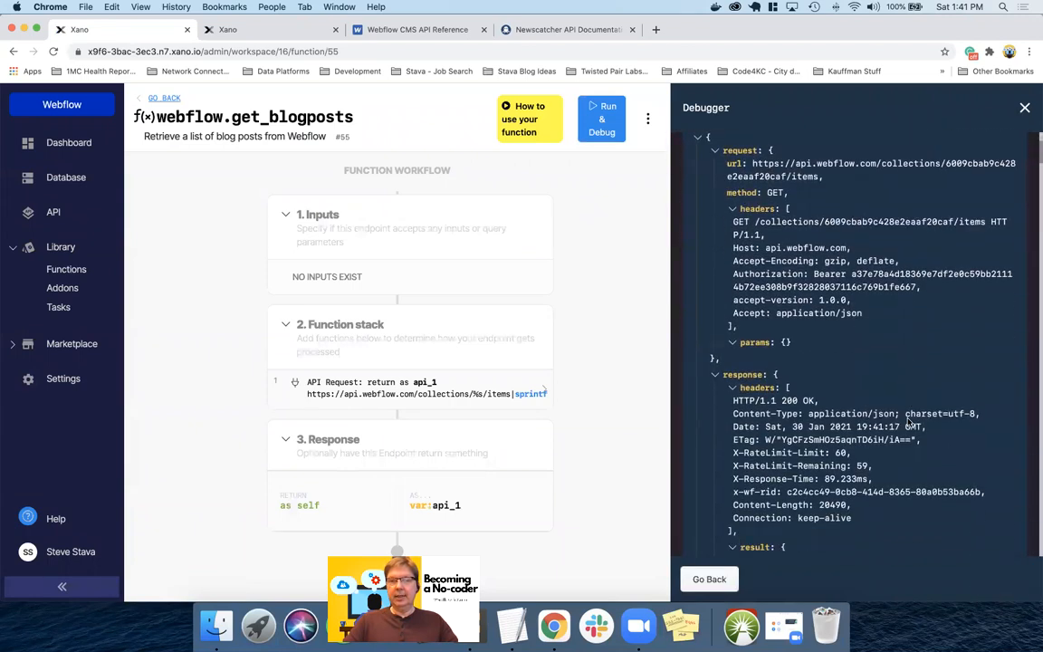
pyautogui.scroll(-9, 909, 421)
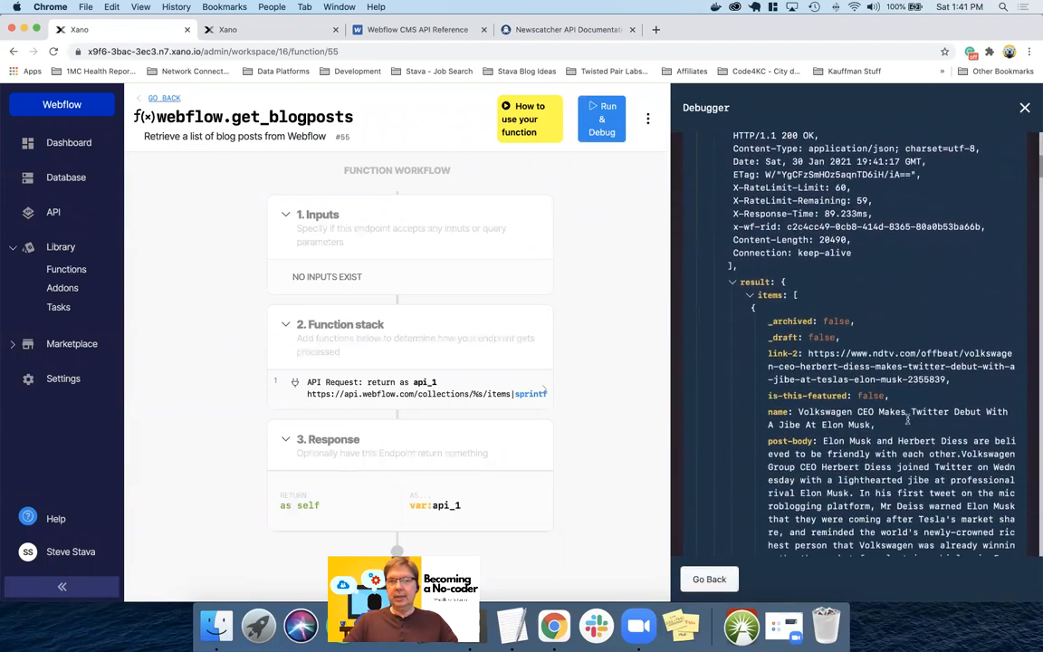
pyautogui.scroll(-8, 908, 416)
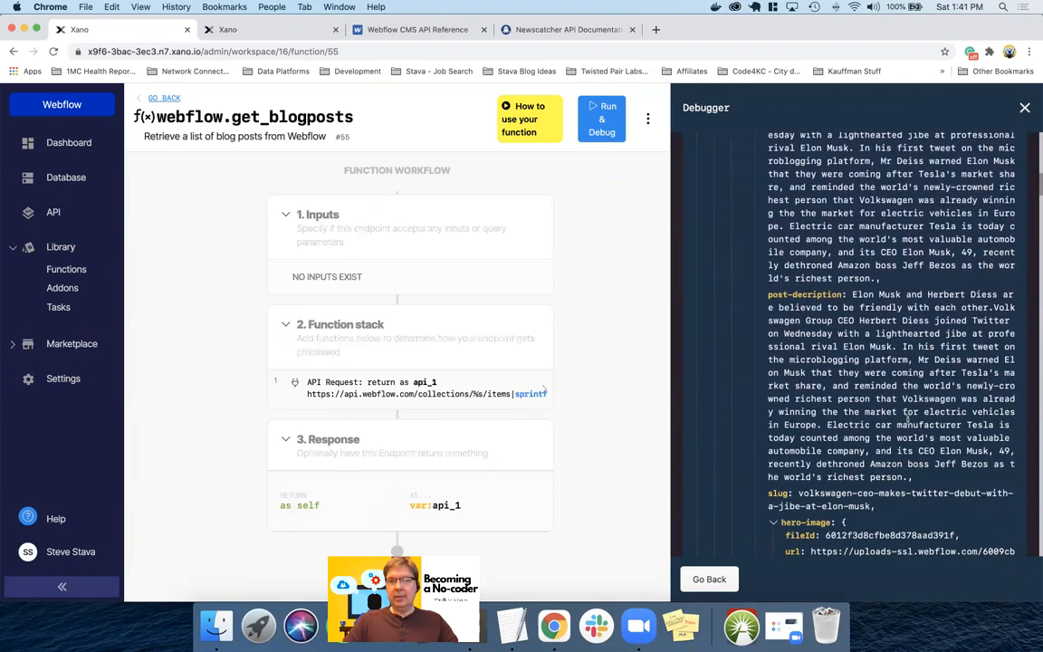
pyautogui.scroll(-3, 908, 419)
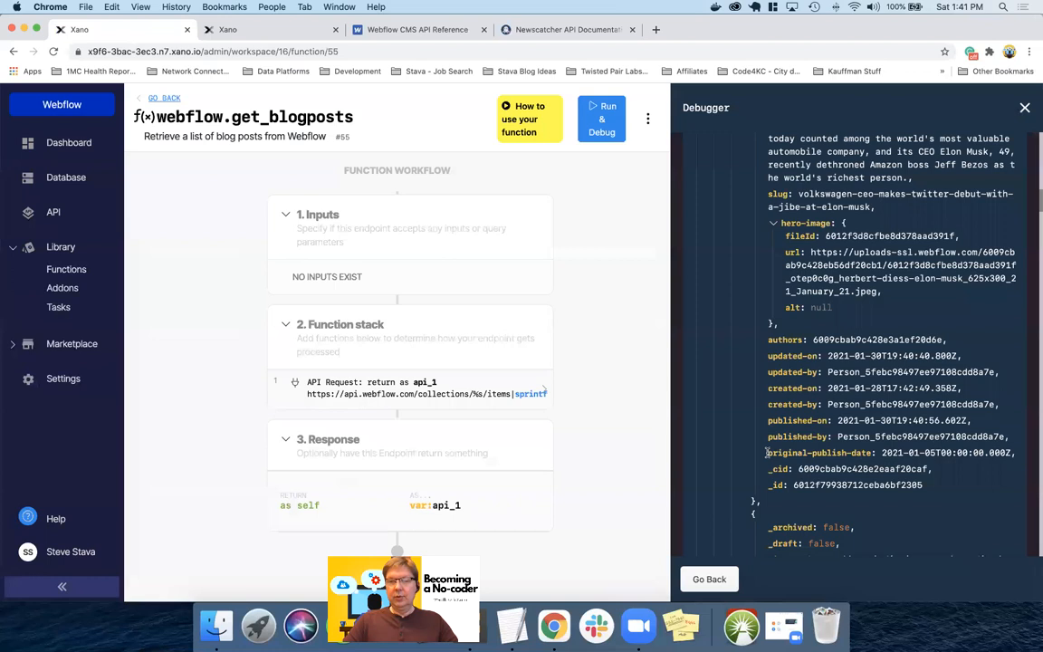
pyautogui.moveTo(768, 453); pyautogui.dragTo(865, 452)
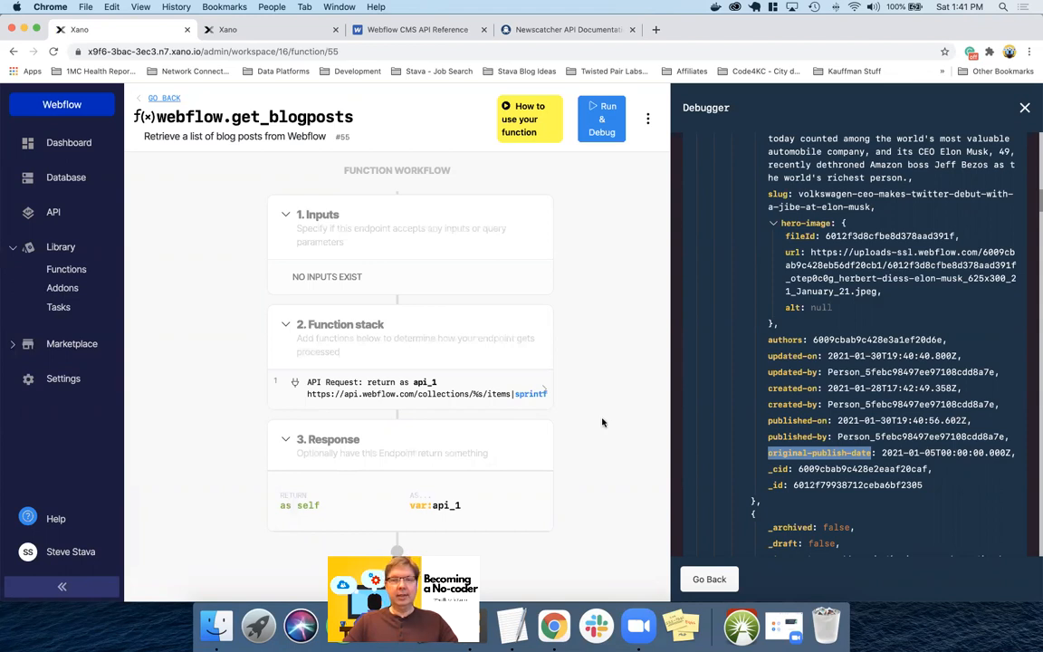
# Step: Inspect the output fields of the news_article query in the webflow.add_blogpost function
pyautogui.click(81, 272)
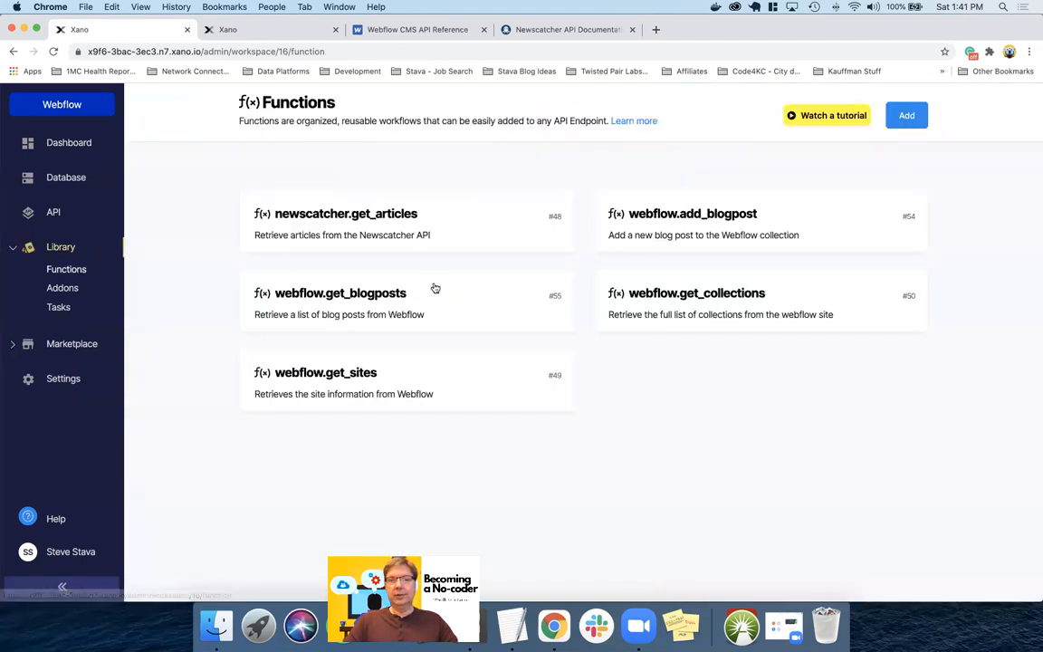
pyautogui.click(690, 231)
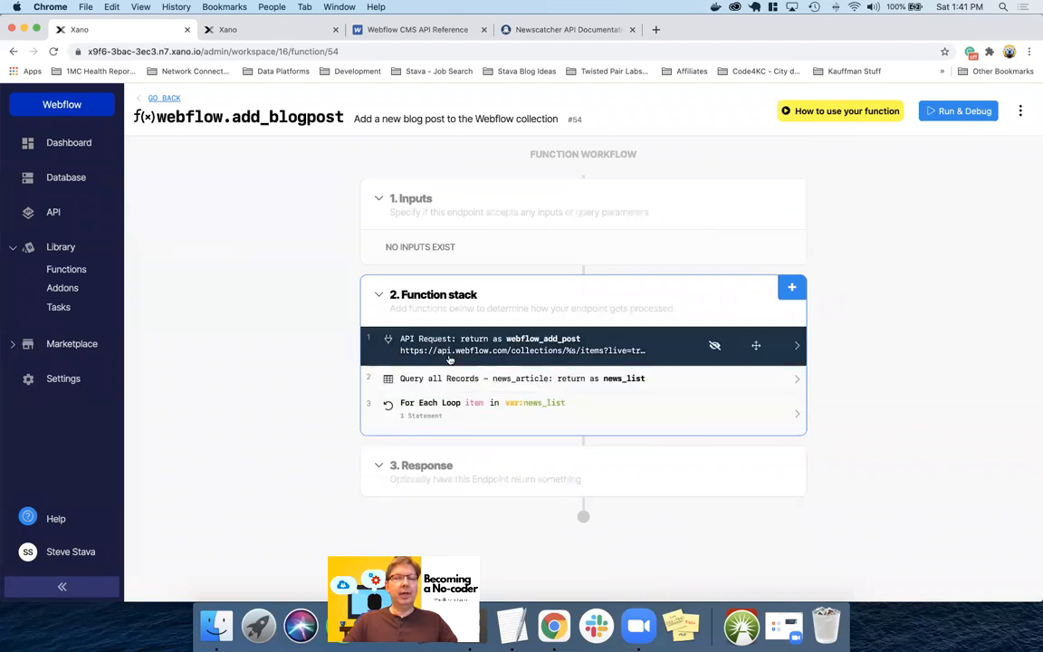
pyautogui.click(491, 387)
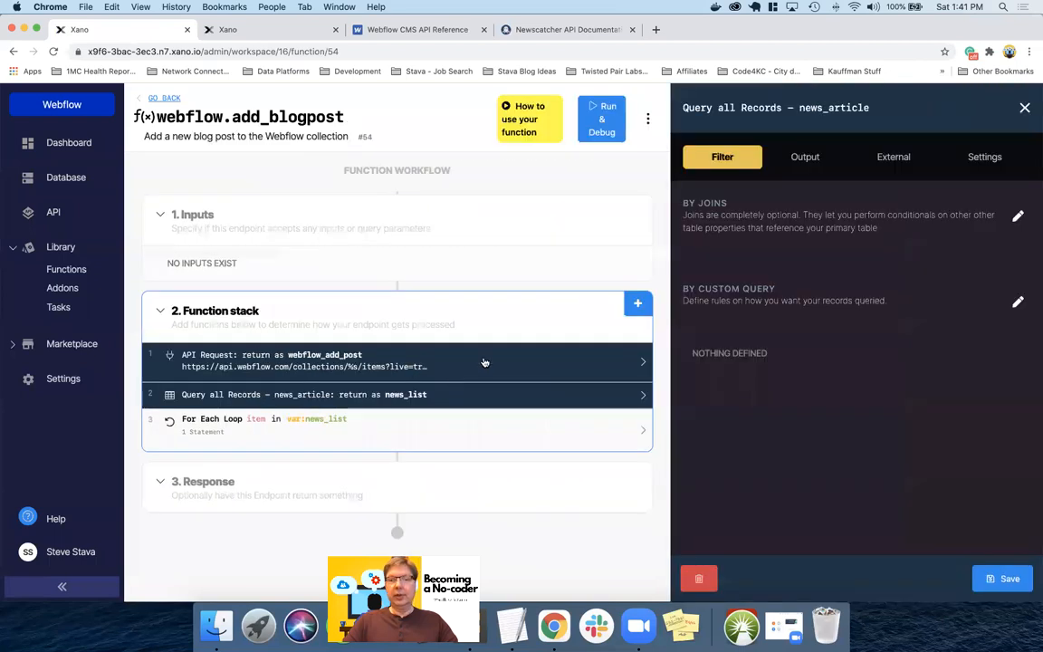
pyautogui.click(802, 157)
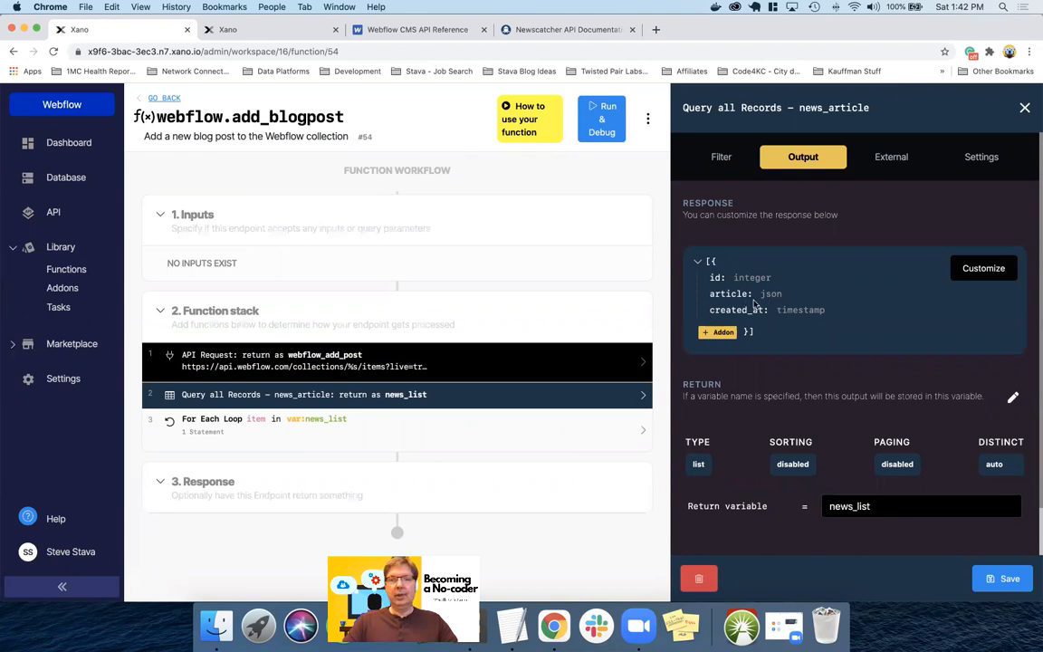
# Step: Add a timestamp field named original_published_date to the news_article table and place its column before created_at
pyautogui.click(258, 31)
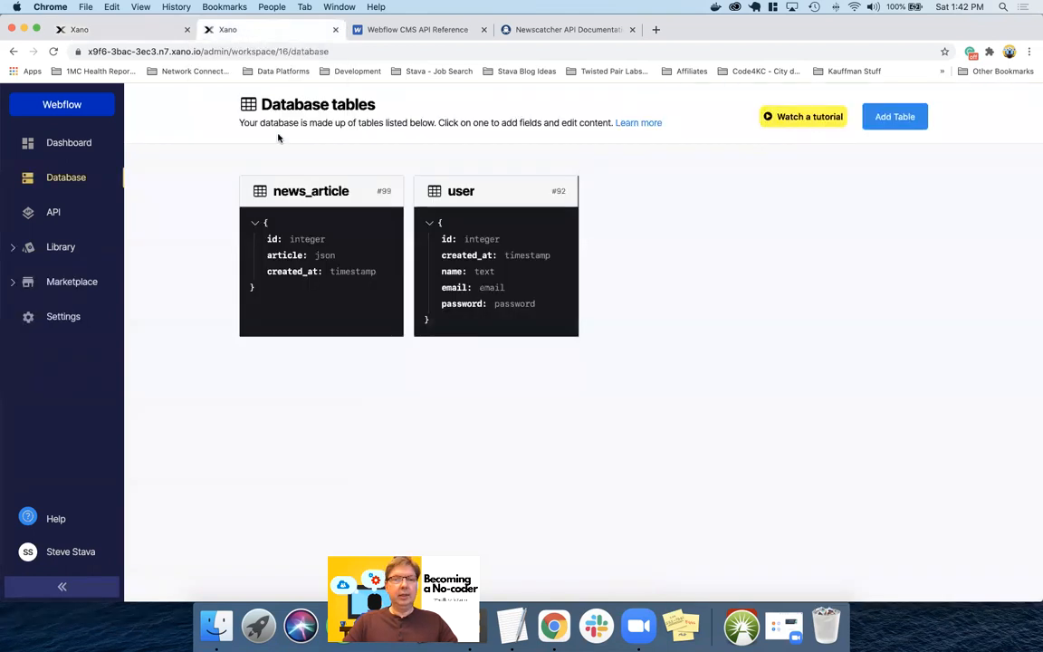
pyautogui.click(294, 193)
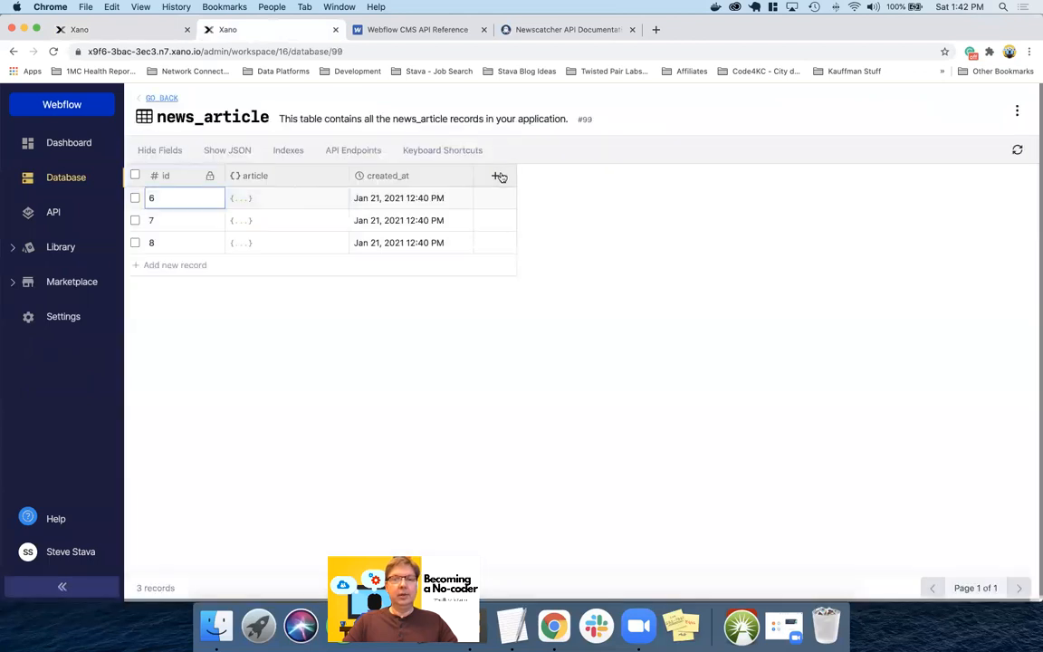
pyautogui.click(497, 176)
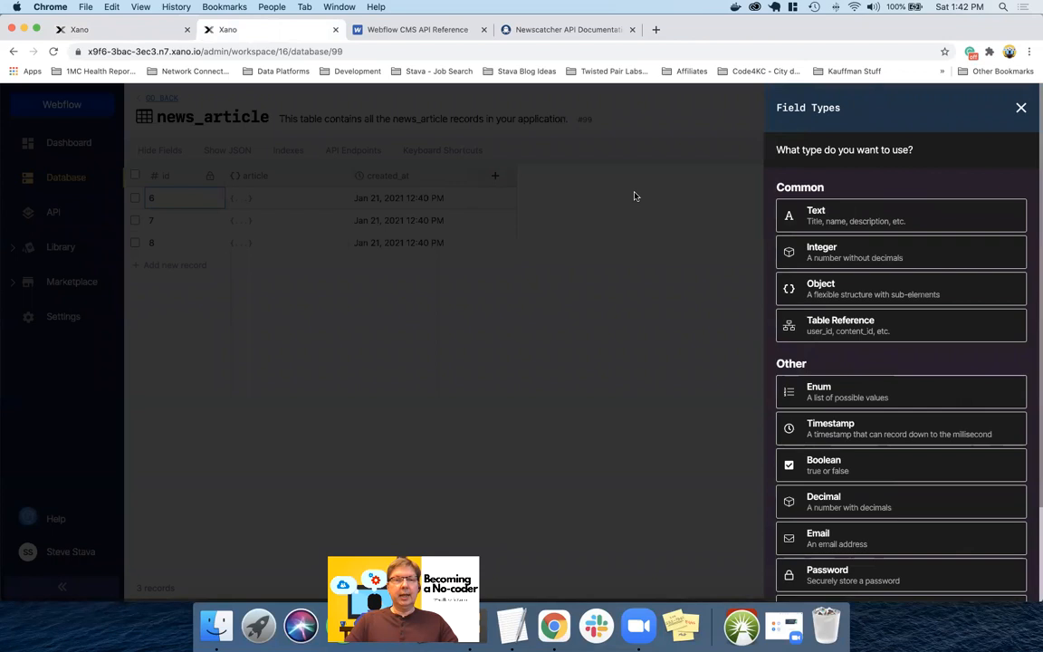
pyautogui.click(821, 431)
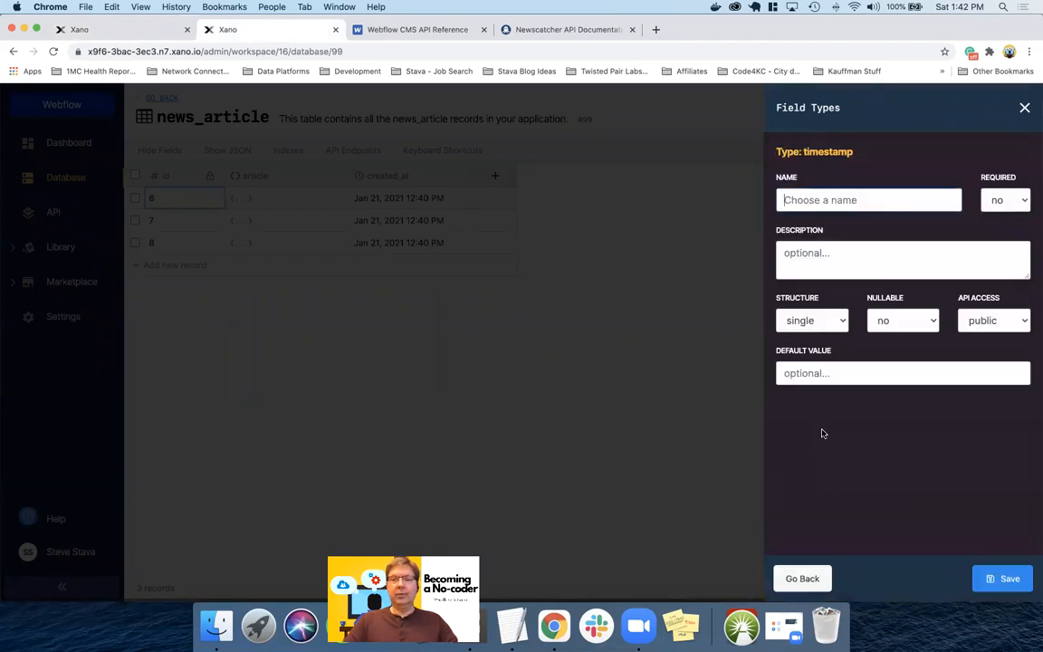
pyautogui.write('publ')
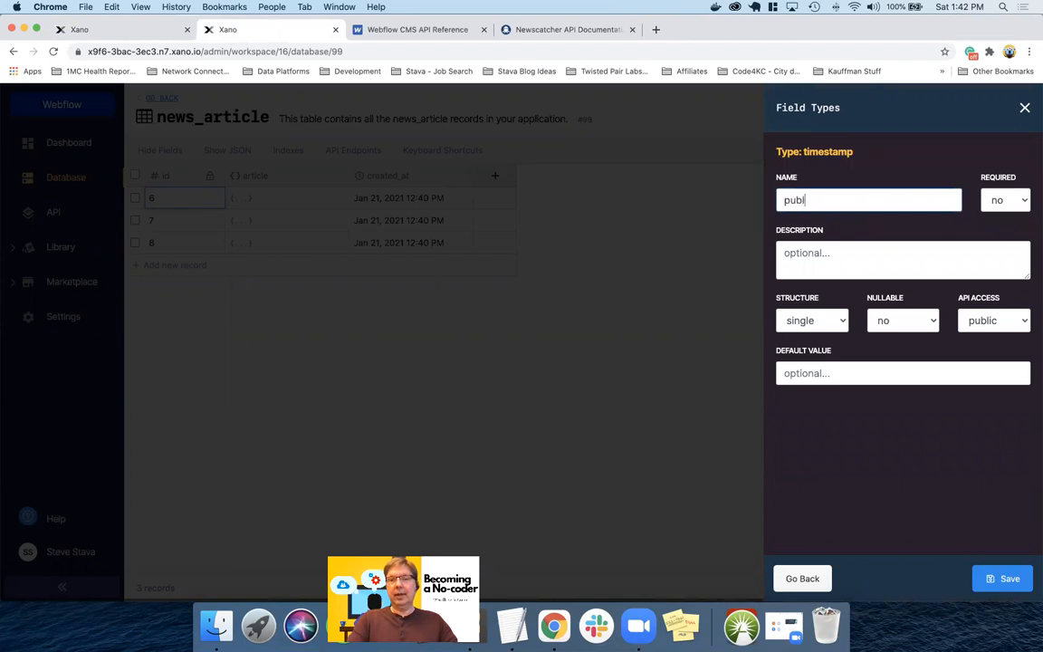
pyautogui.write('ished')
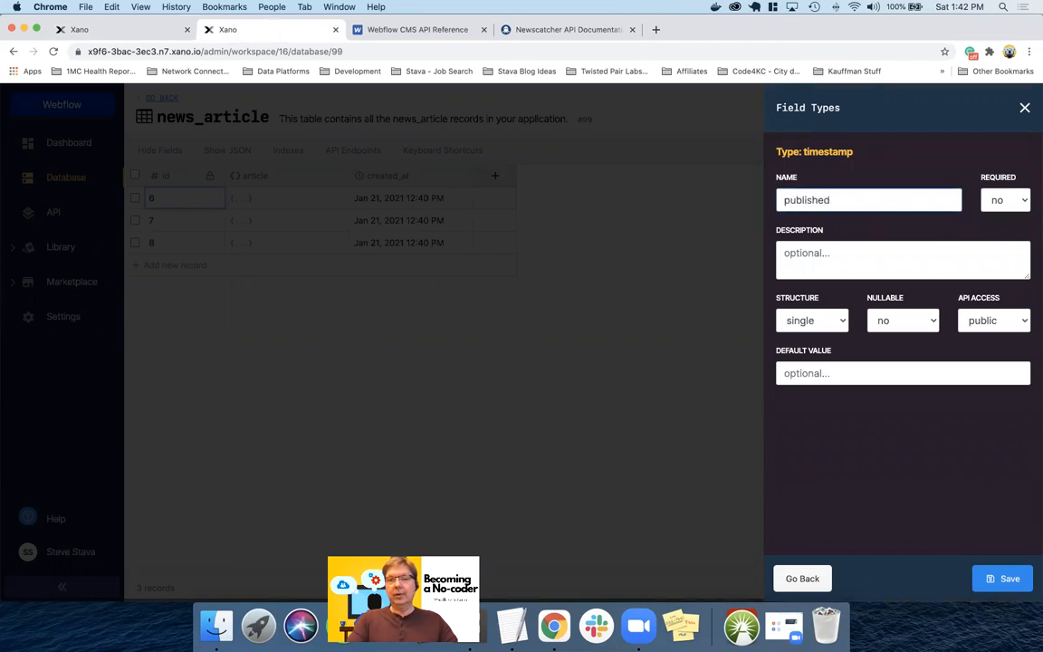
pyautogui.press('BackSpace')
pyautogui.press('BackSpace')
pyautogui.press('BackSpace')
pyautogui.press('BackSpace')
pyautogui.press('BackSpace')
pyautogui.press('BackSpace')
pyautogui.write('original_')
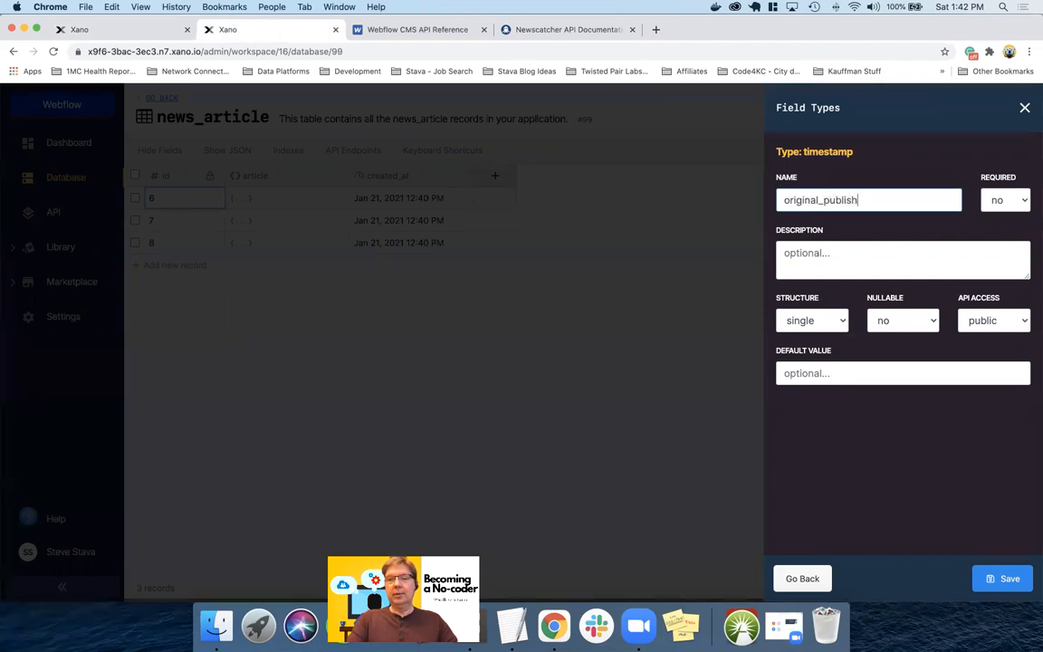
pyautogui.write('published_date')
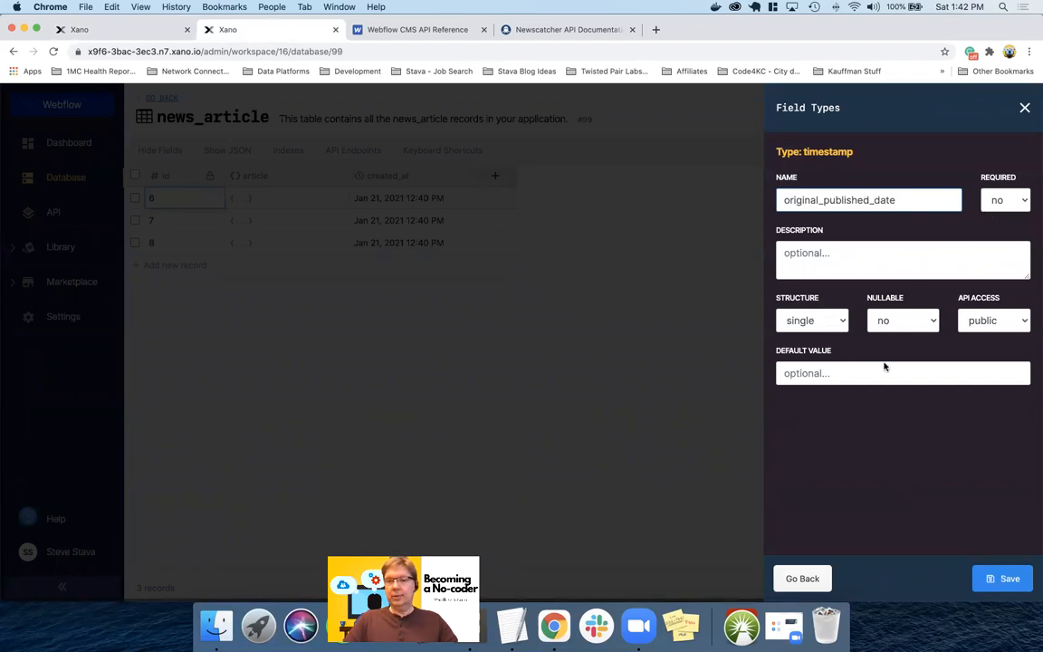
pyautogui.click(992, 580)
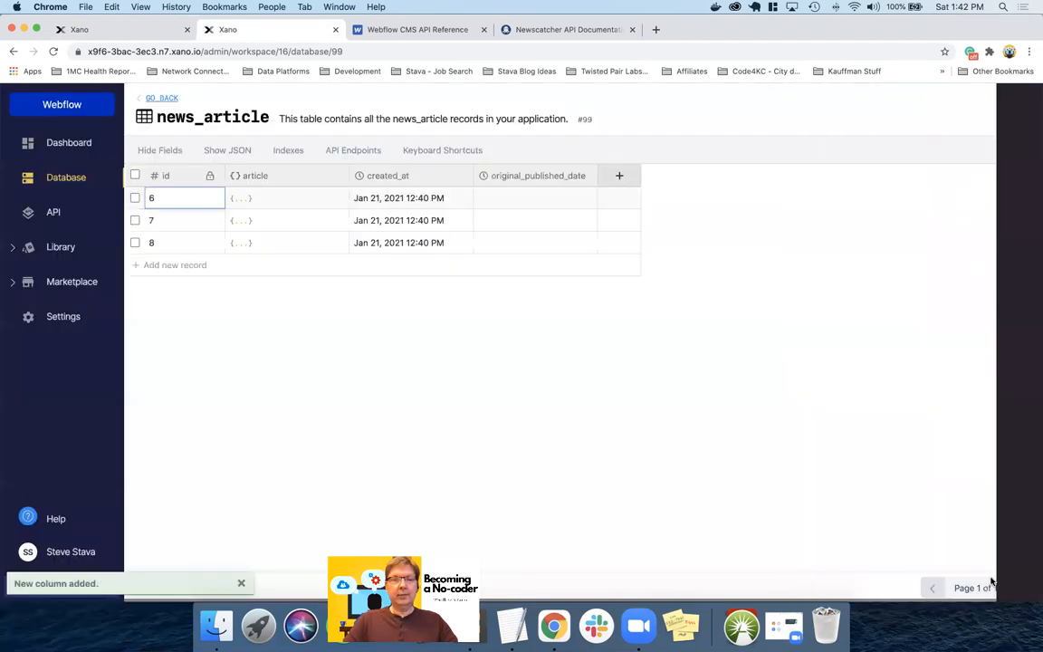
pyautogui.moveTo(458, 175); pyautogui.dragTo(639, 171)
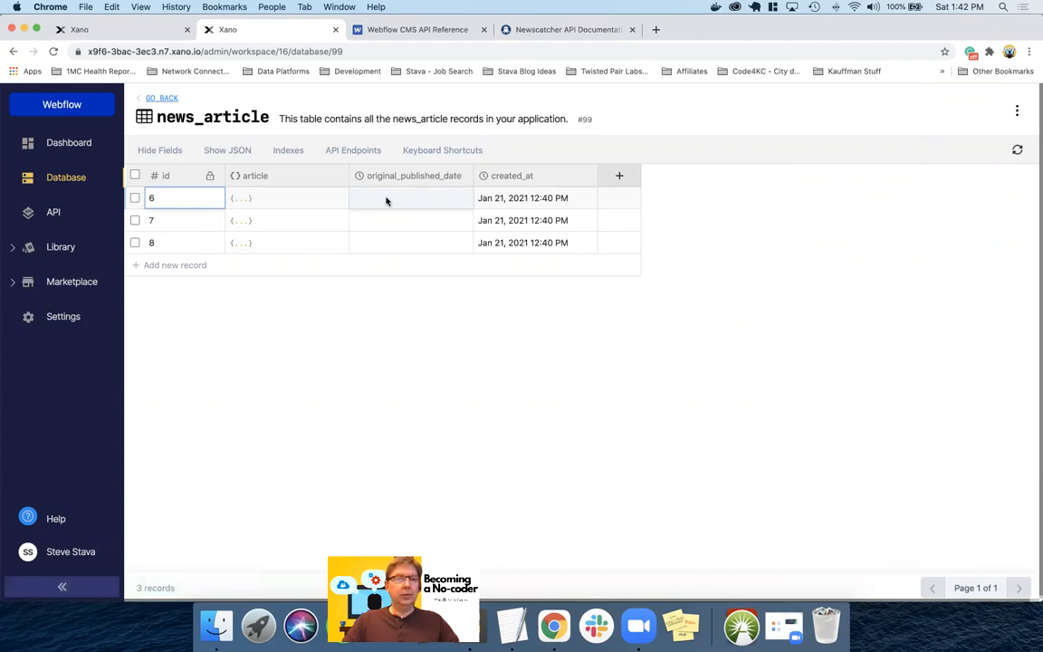
# Step: In newscatcher.get_articles, map the loop's Add Record input original_published_date to the item variable
pyautogui.click(116, 30)
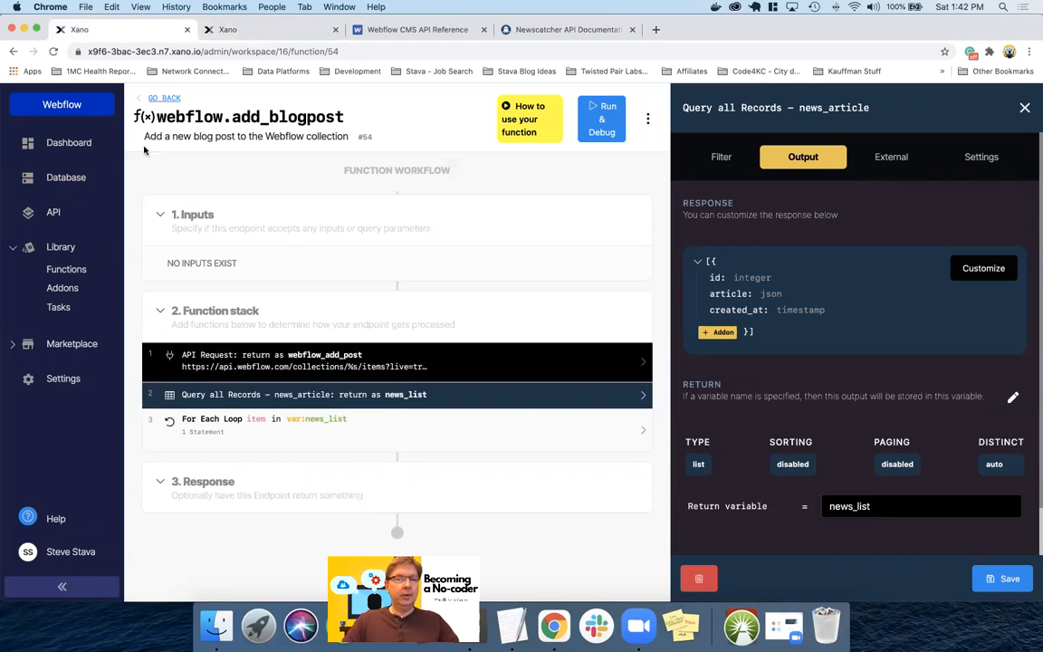
pyautogui.click(154, 97)
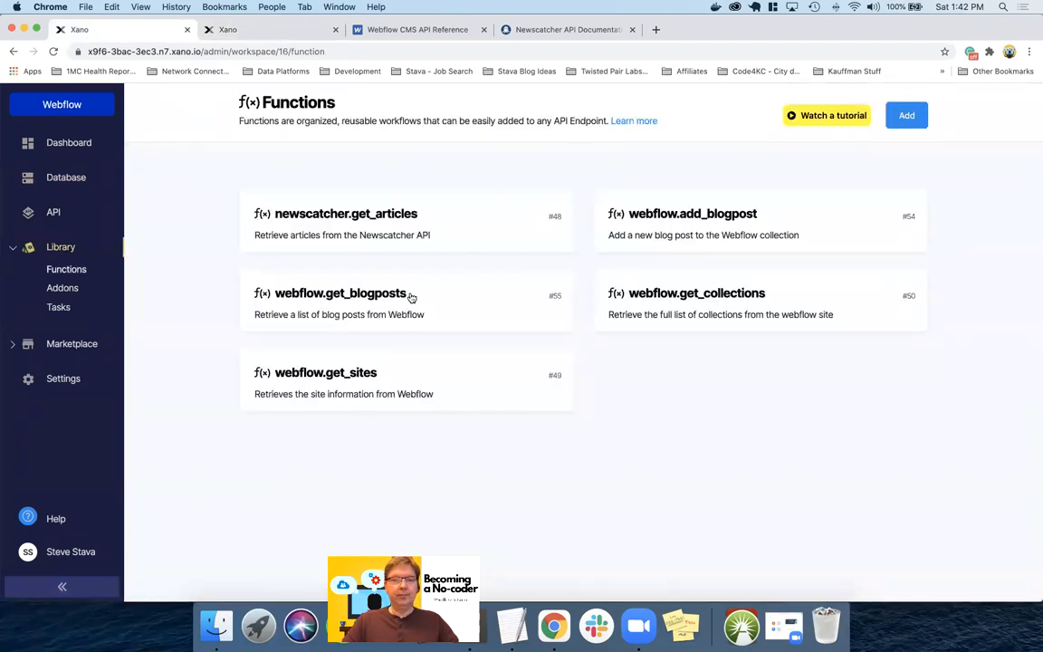
pyautogui.click(410, 218)
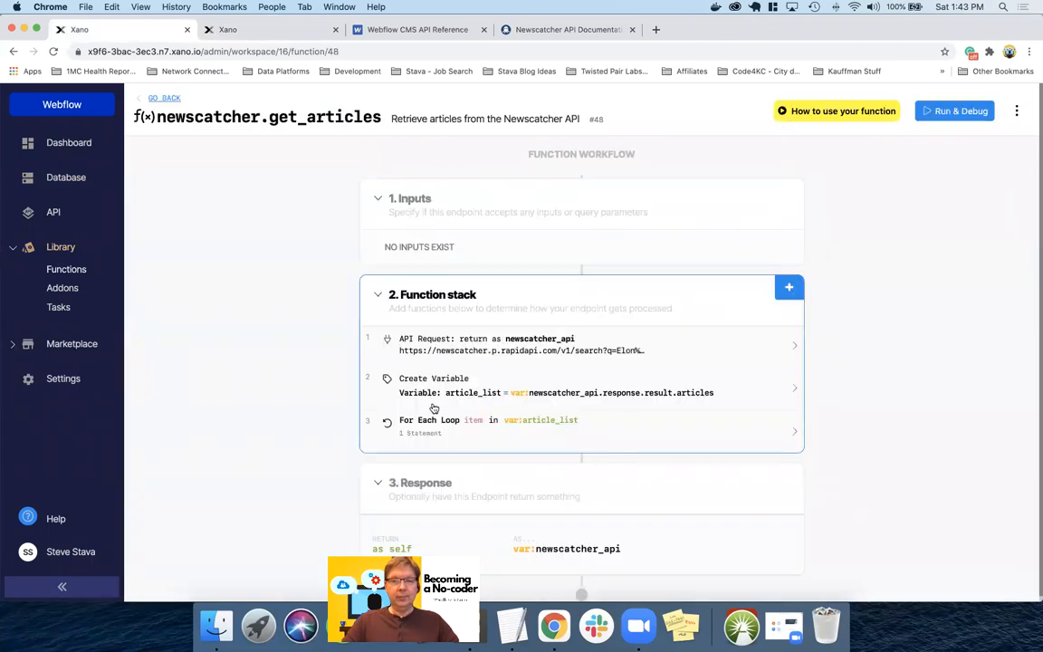
pyautogui.click(407, 421)
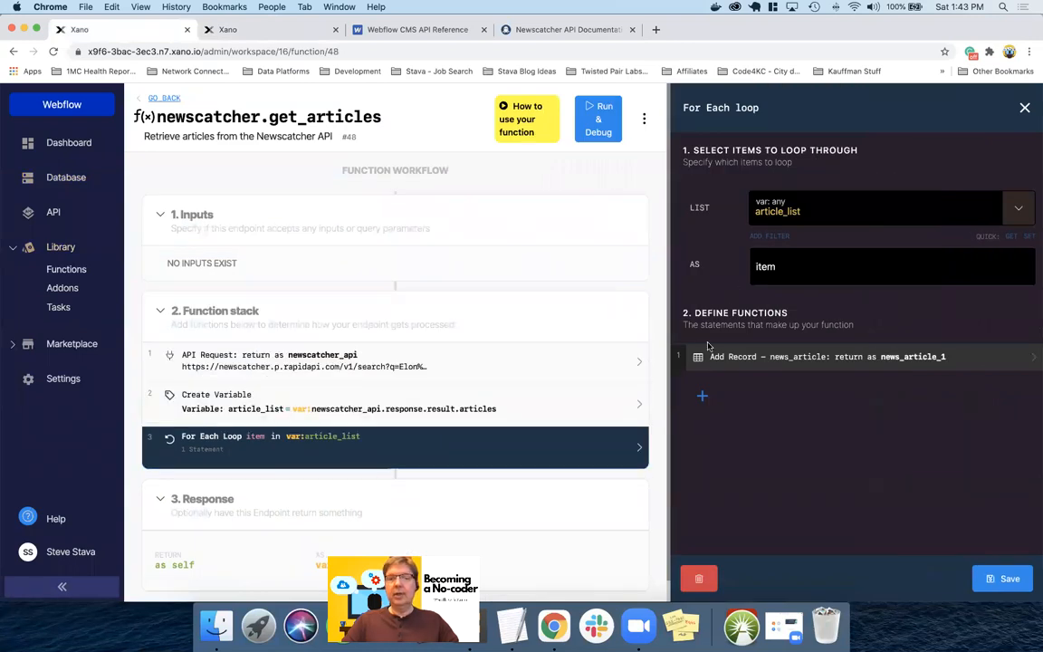
pyautogui.click(734, 356)
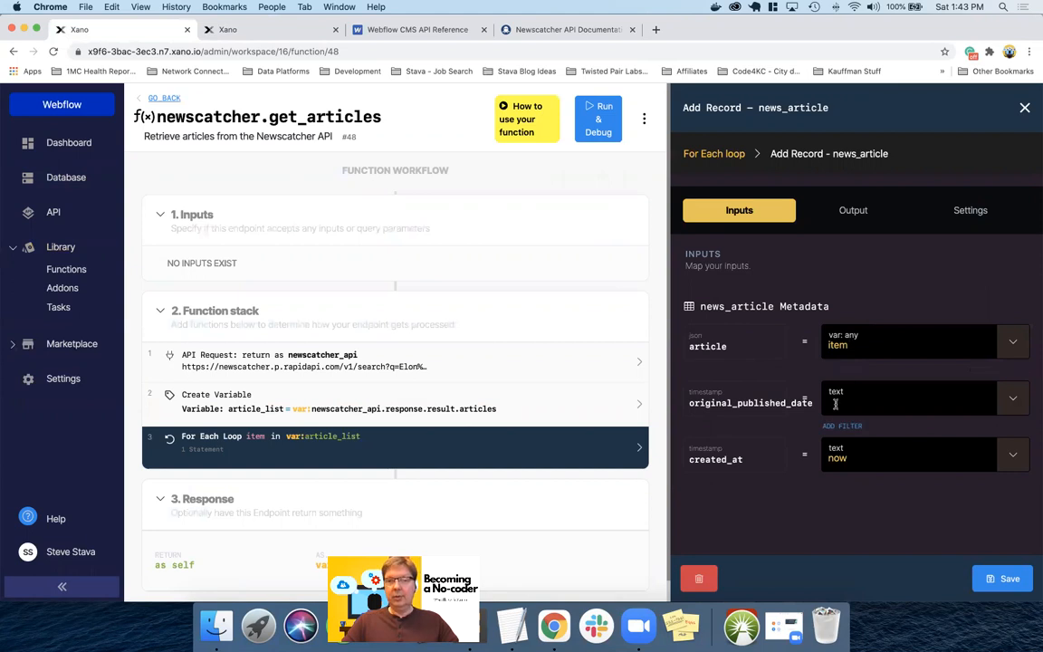
pyautogui.click(1012, 397)
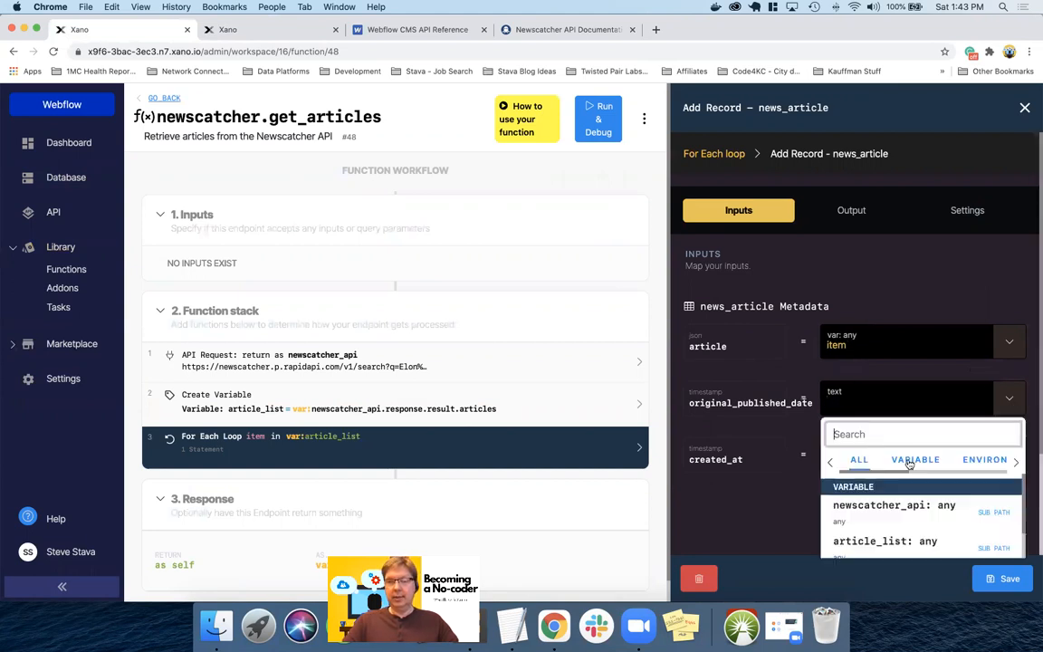
pyautogui.scroll(-2, 862, 502)
pyautogui.click(861, 501)
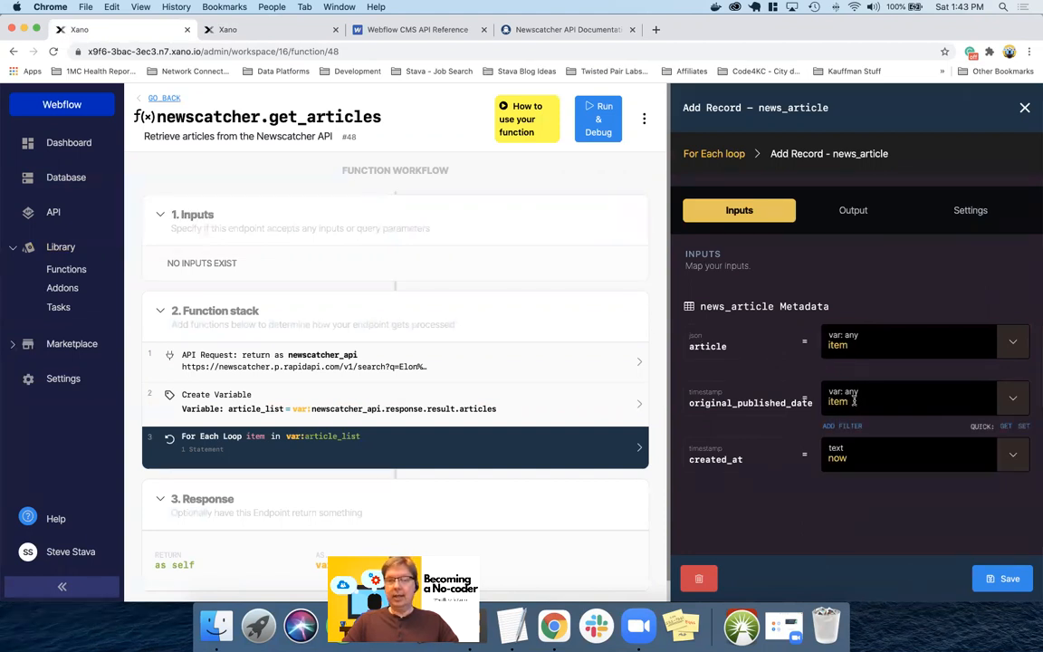
# Step: Inspect the first news_article record's article JSON for the key holding its publish date
pyautogui.click(256, 30)
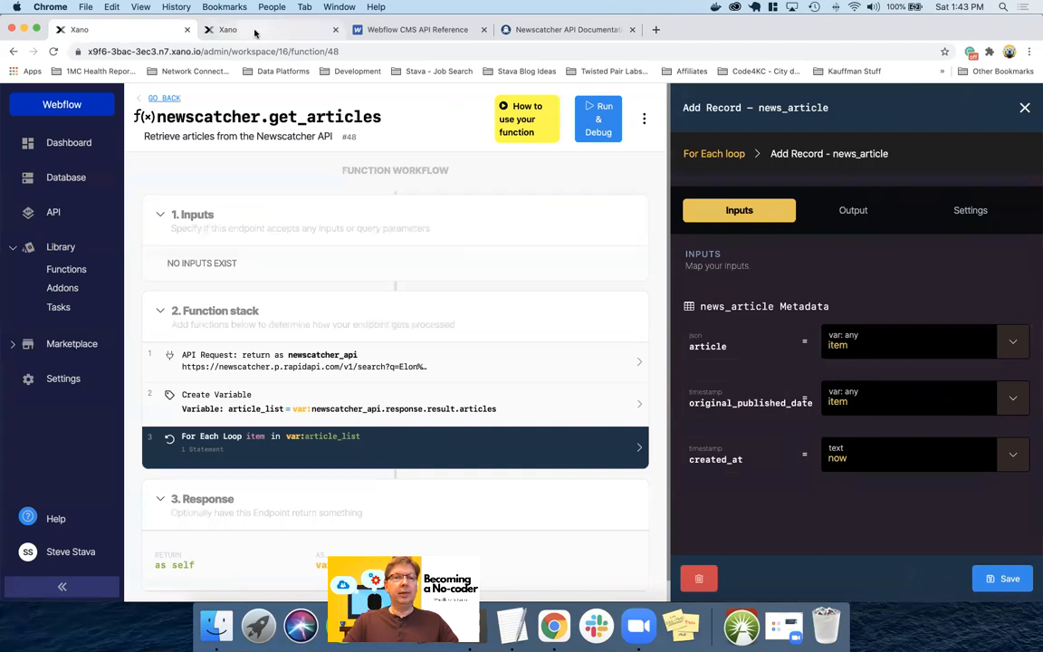
pyautogui.doubleClick(264, 199)
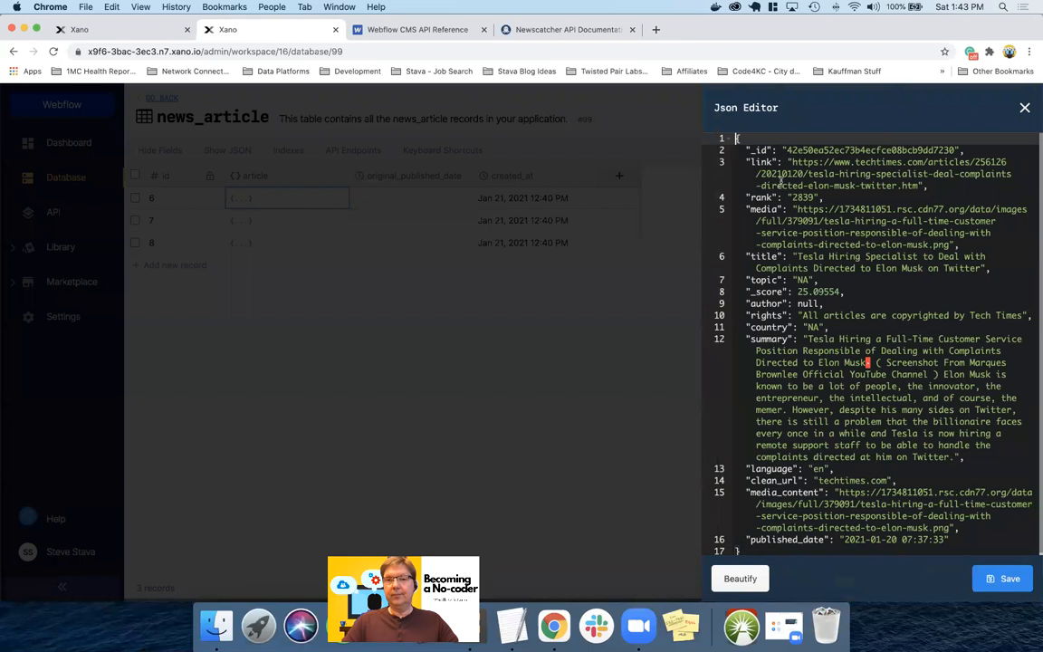
pyautogui.scroll(-1, 778, 335)
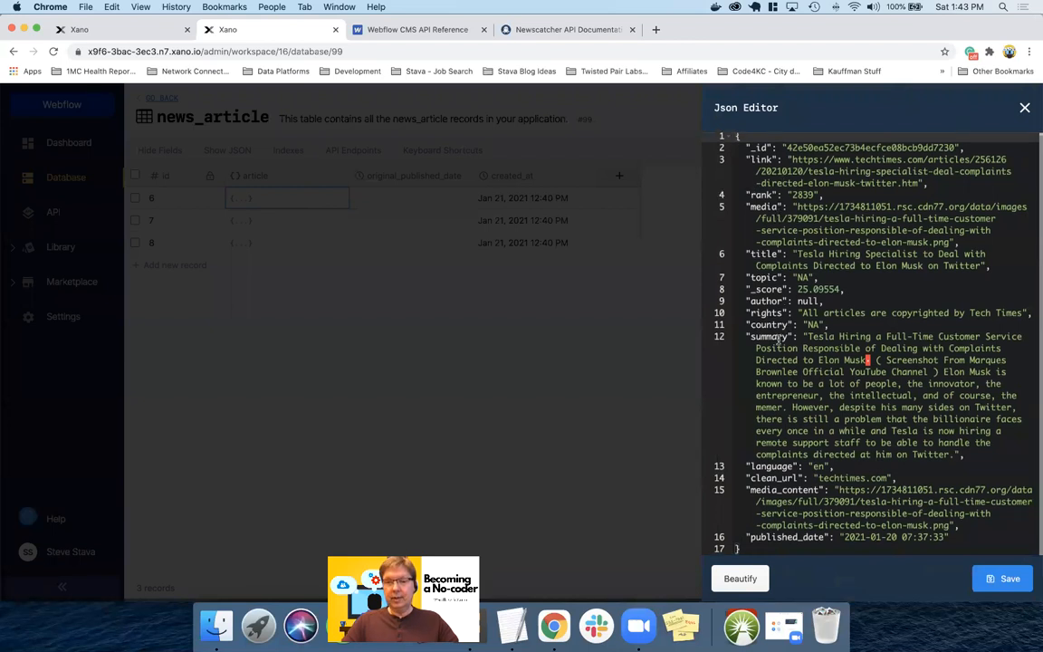
pyautogui.moveTo(749, 538); pyautogui.dragTo(823, 536)
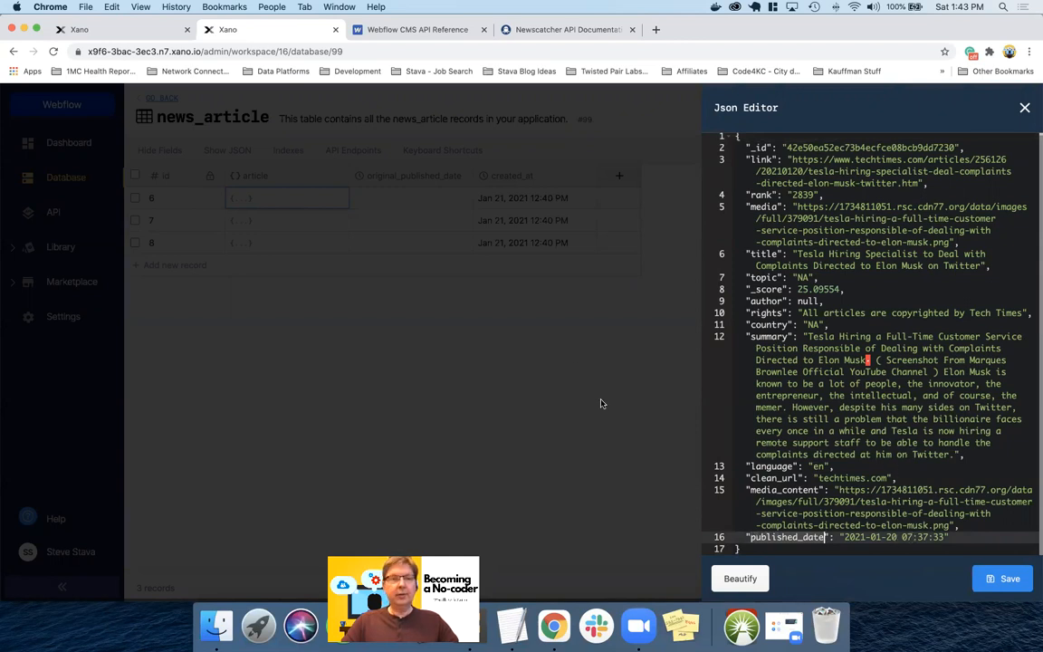
# Step: Extend the original_published_date mapping to item.published_date and save the Add Record statement
pyautogui.click(134, 34)
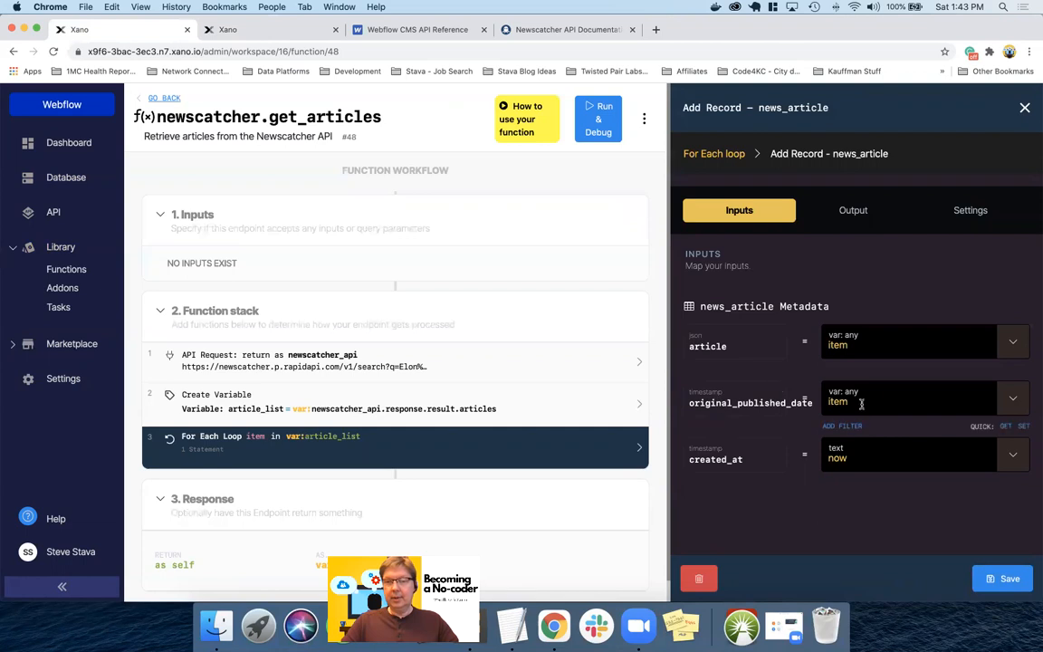
pyautogui.write('.published_date')
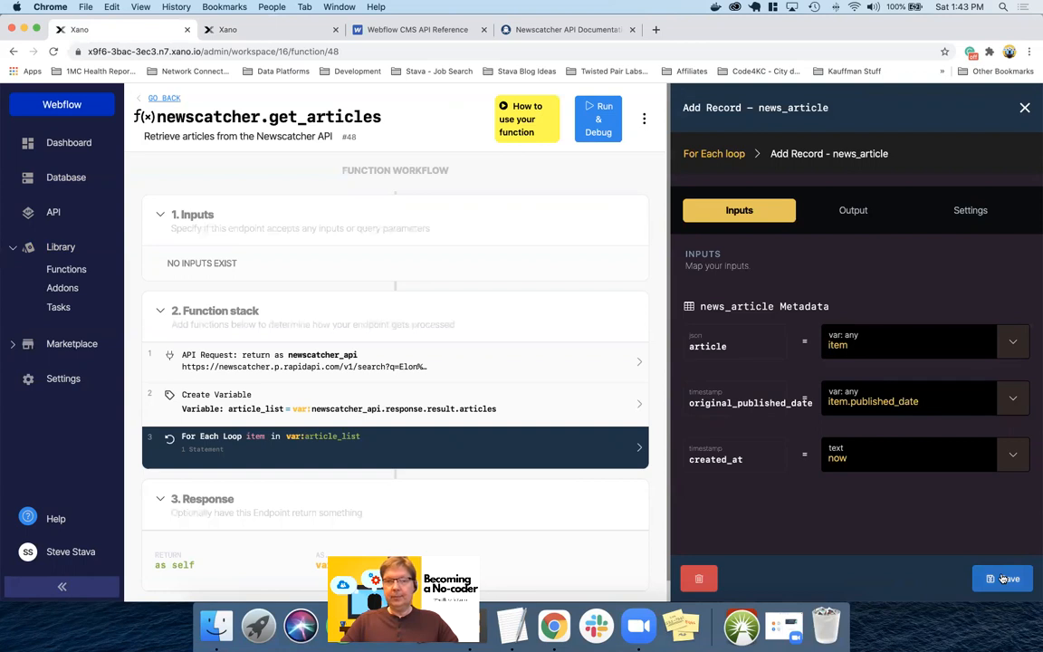
pyautogui.click(1003, 579)
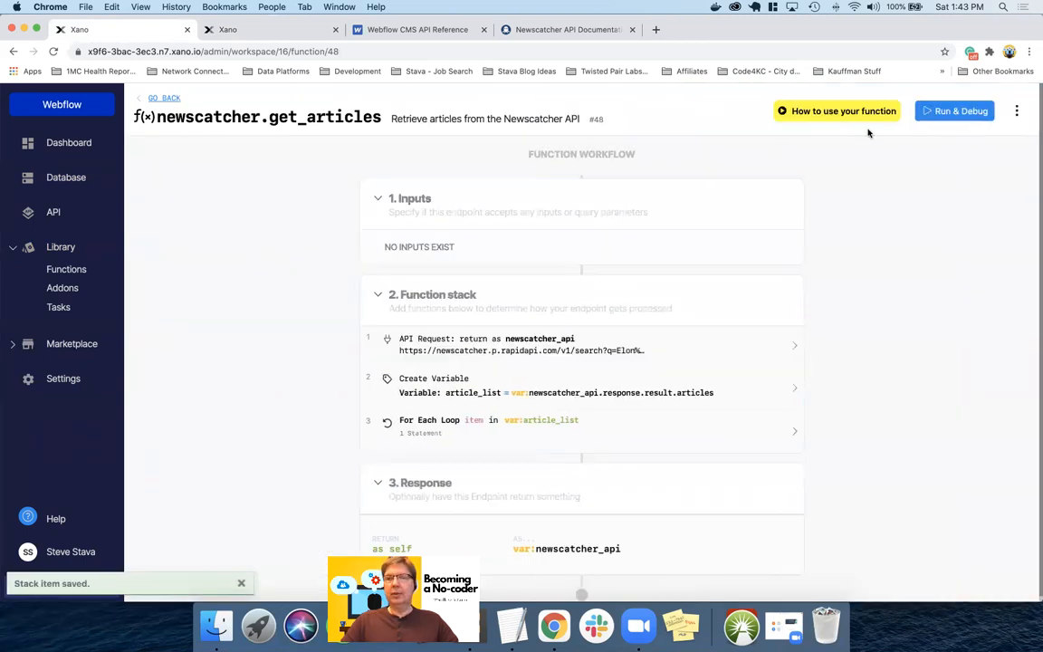
# Step: Run newscatcher.get_articles in the debugger and refresh the news_article table's records
pyautogui.click(954, 111)
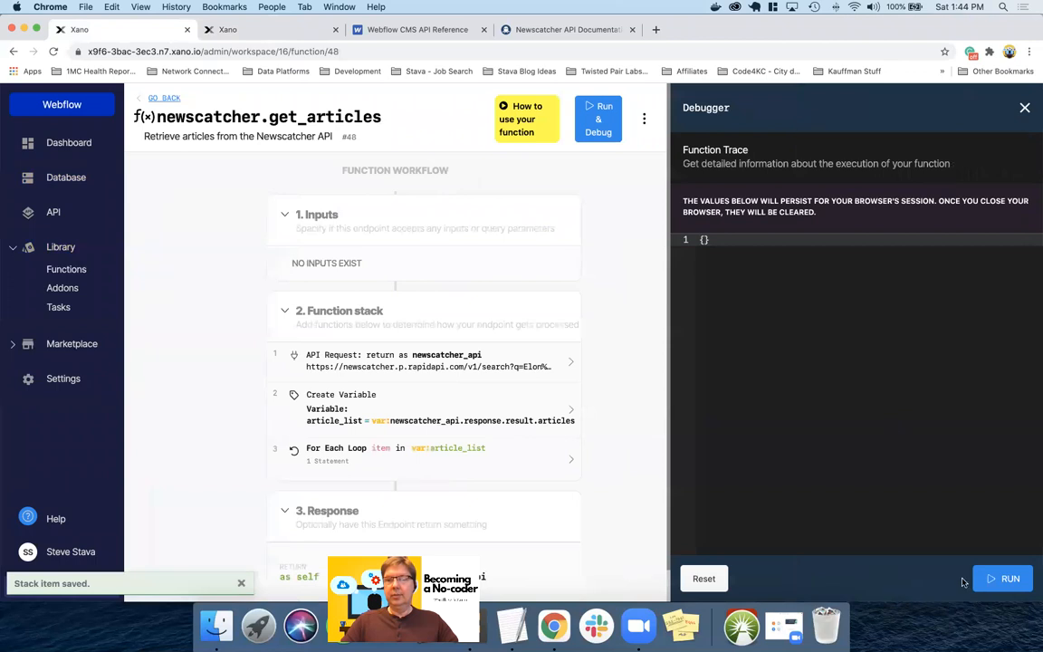
pyautogui.click(1001, 577)
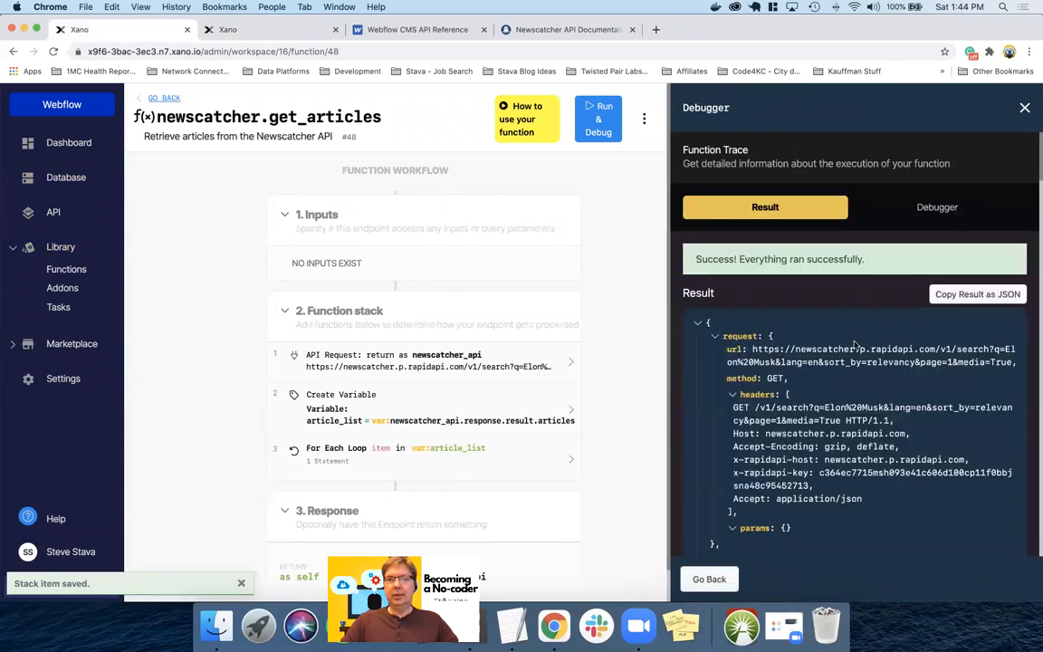
pyautogui.click(232, 35)
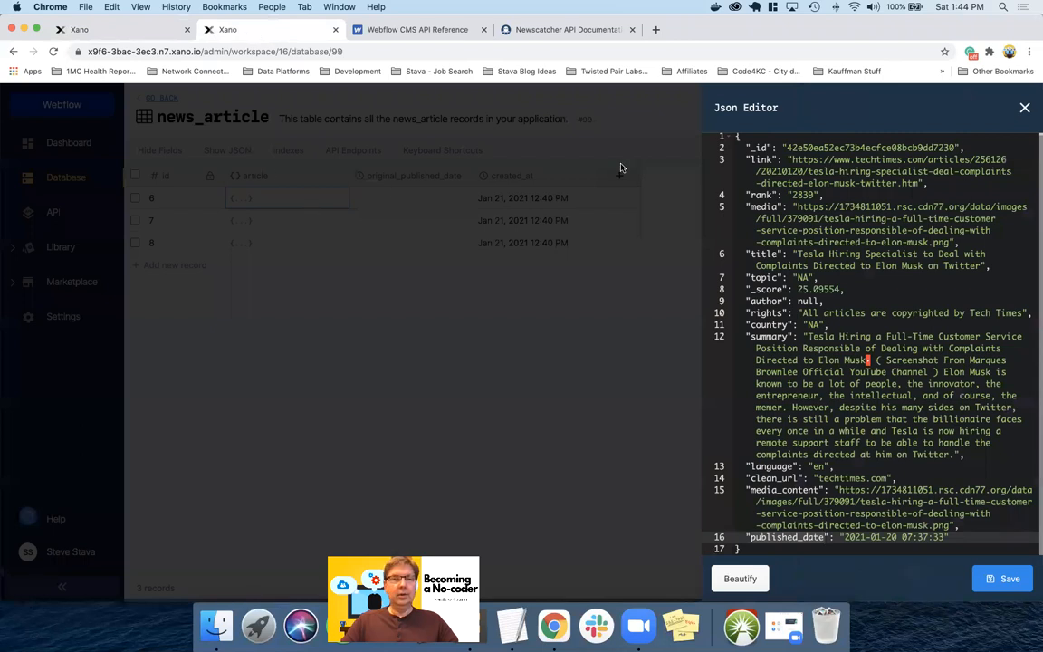
pyautogui.click(1025, 109)
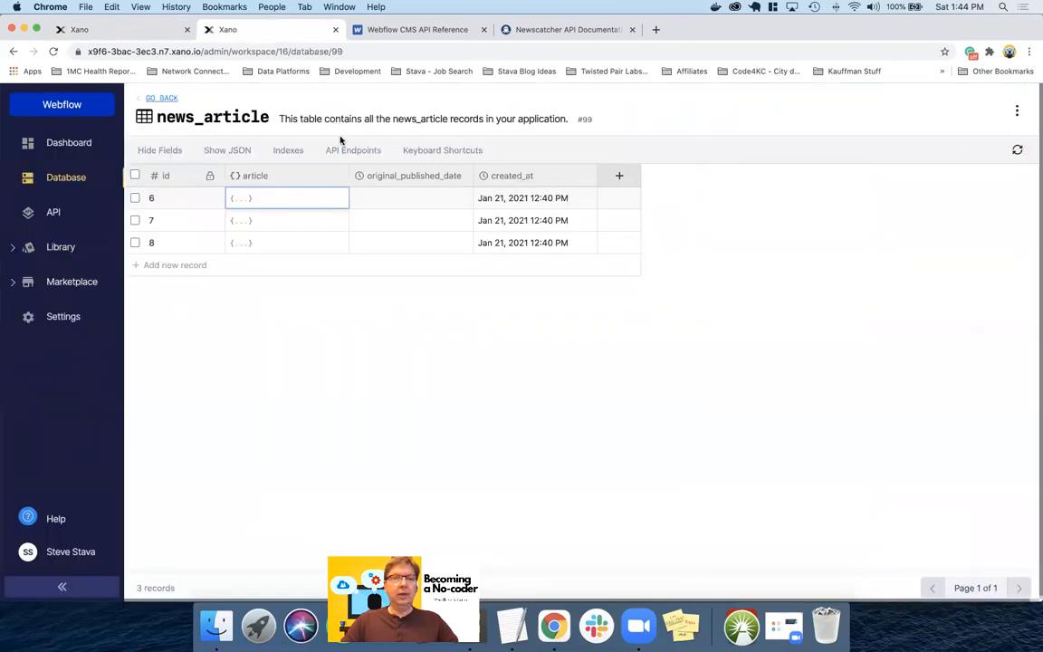
pyautogui.click(1015, 151)
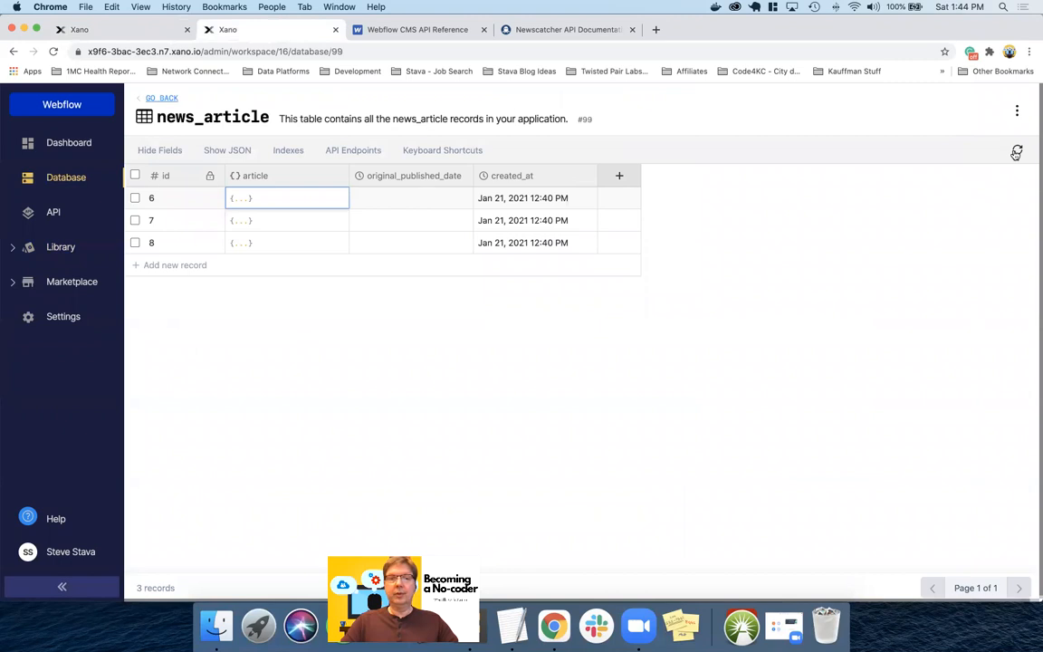
# Step: Delete records 6, 7 and 8, which have no original published date, from the news_article table
pyautogui.click(134, 197)
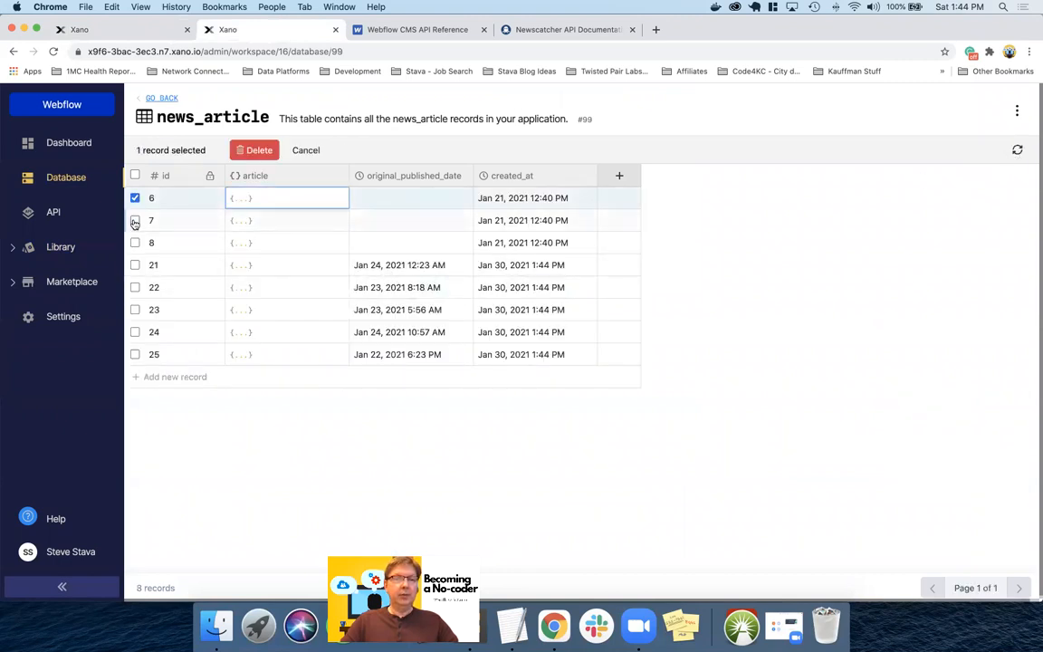
pyautogui.click(134, 220)
pyautogui.click(135, 243)
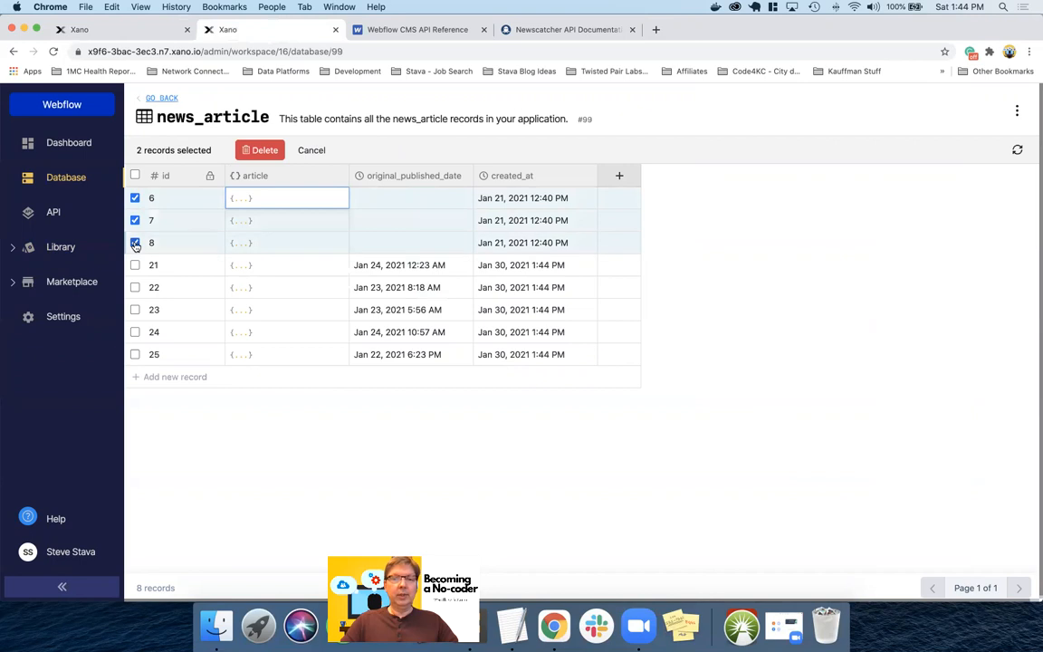
pyautogui.click(263, 151)
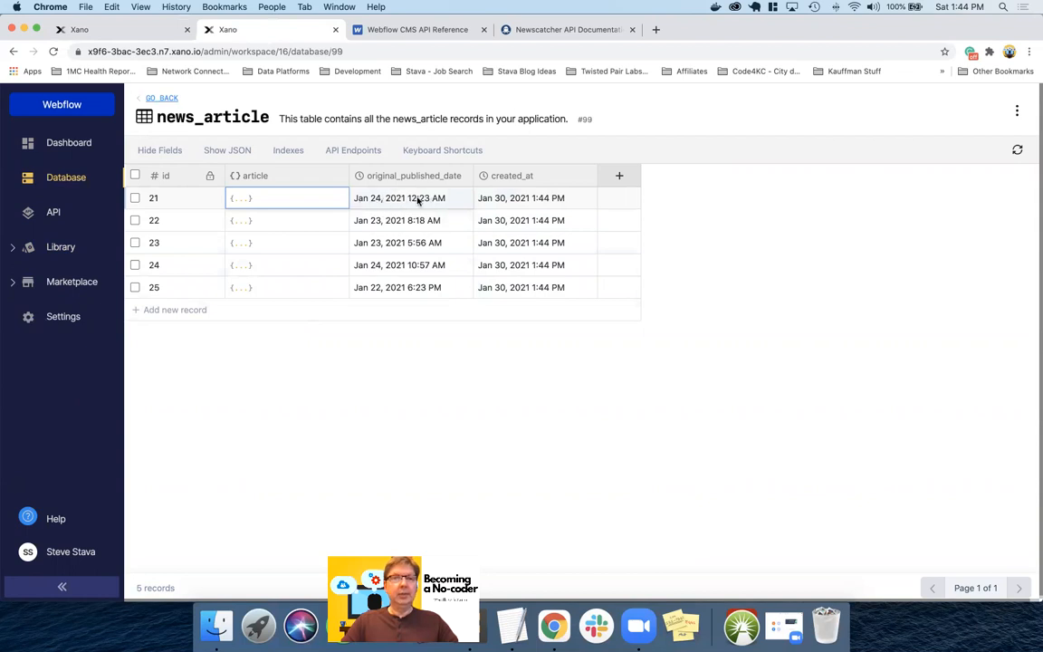
# Step: Remove the standalone webflow_add_post API request from the webflow.add_blogpost function stack, keeping the query and the loop
pyautogui.click(145, 37)
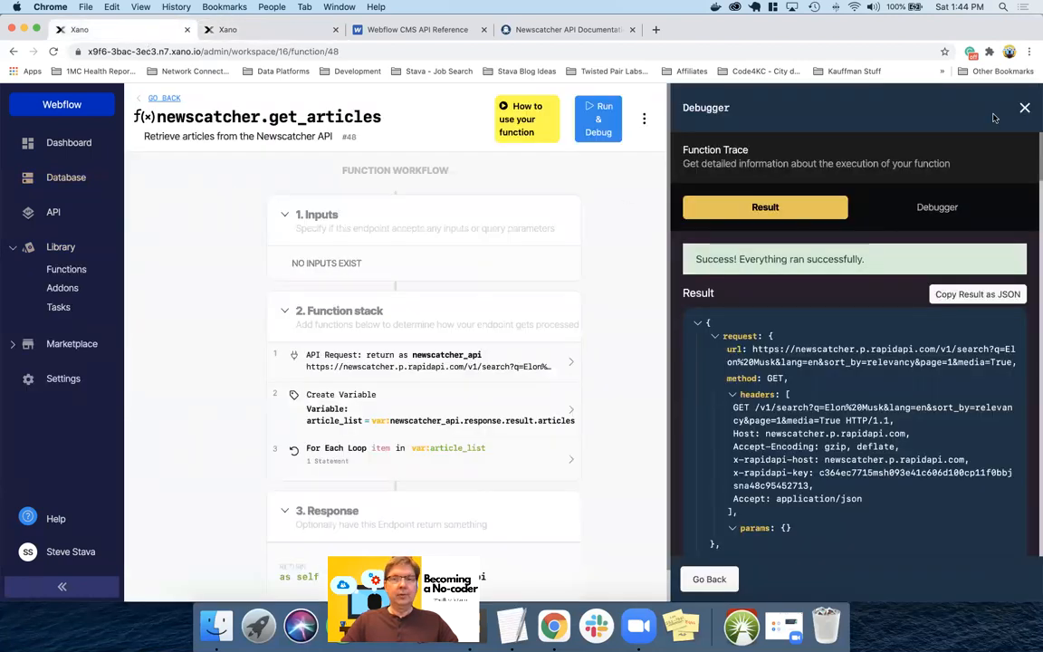
pyautogui.click(1023, 106)
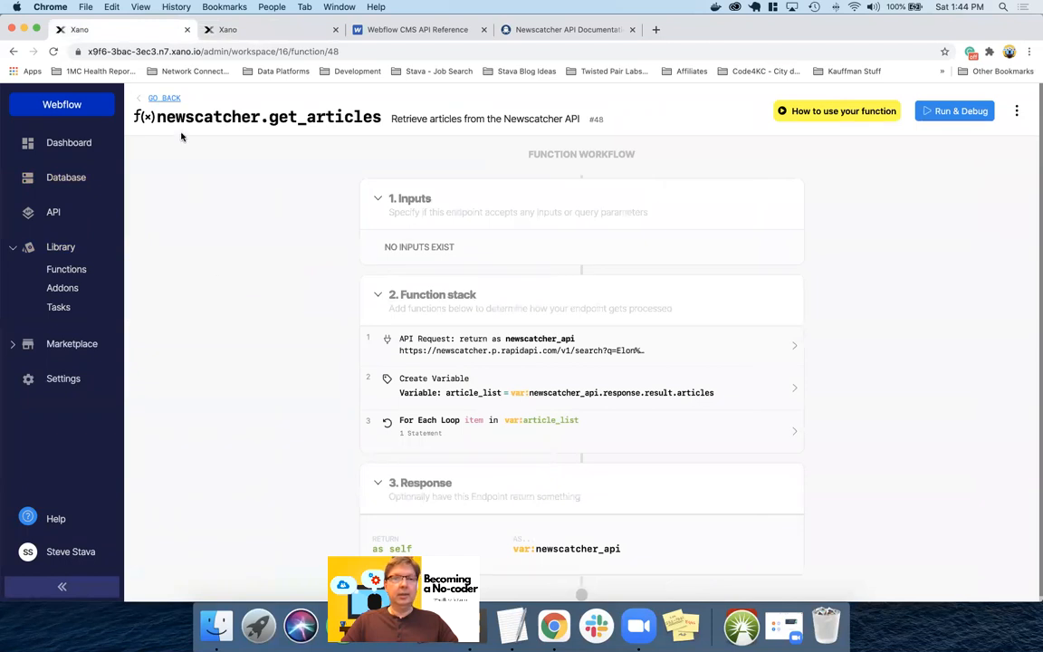
pyautogui.click(165, 97)
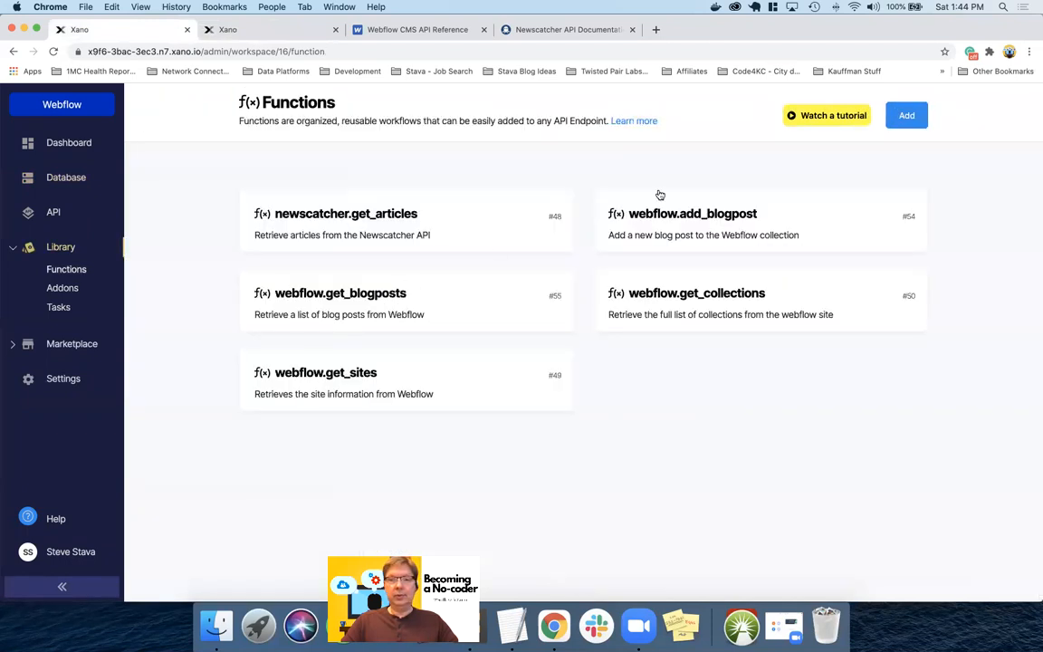
pyautogui.click(668, 224)
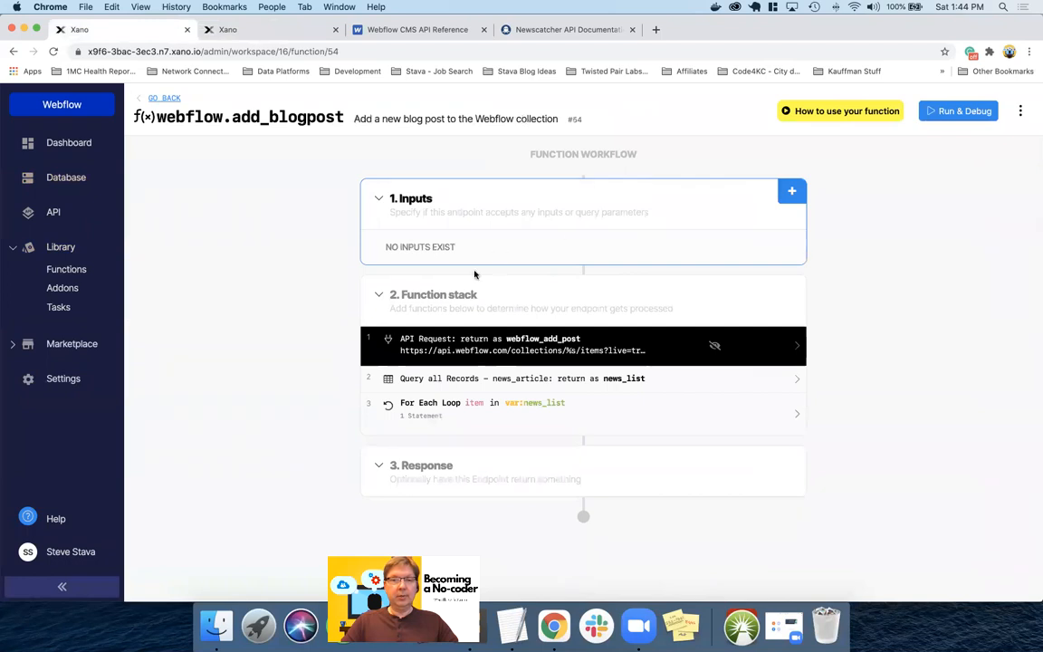
pyautogui.click(489, 344)
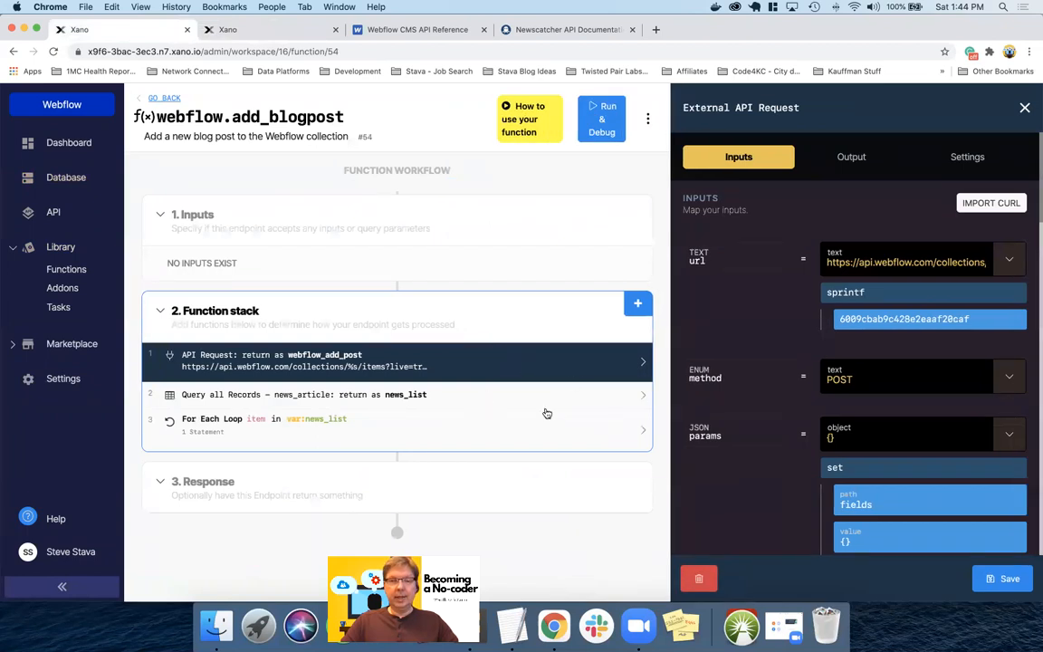
pyautogui.click(499, 396)
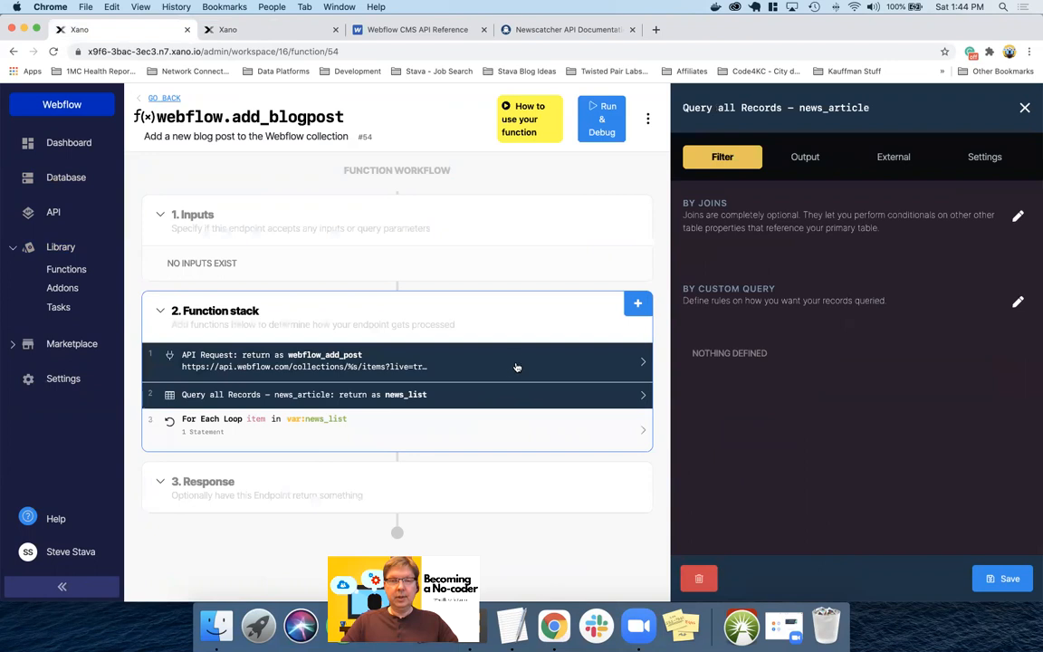
pyautogui.click(405, 362)
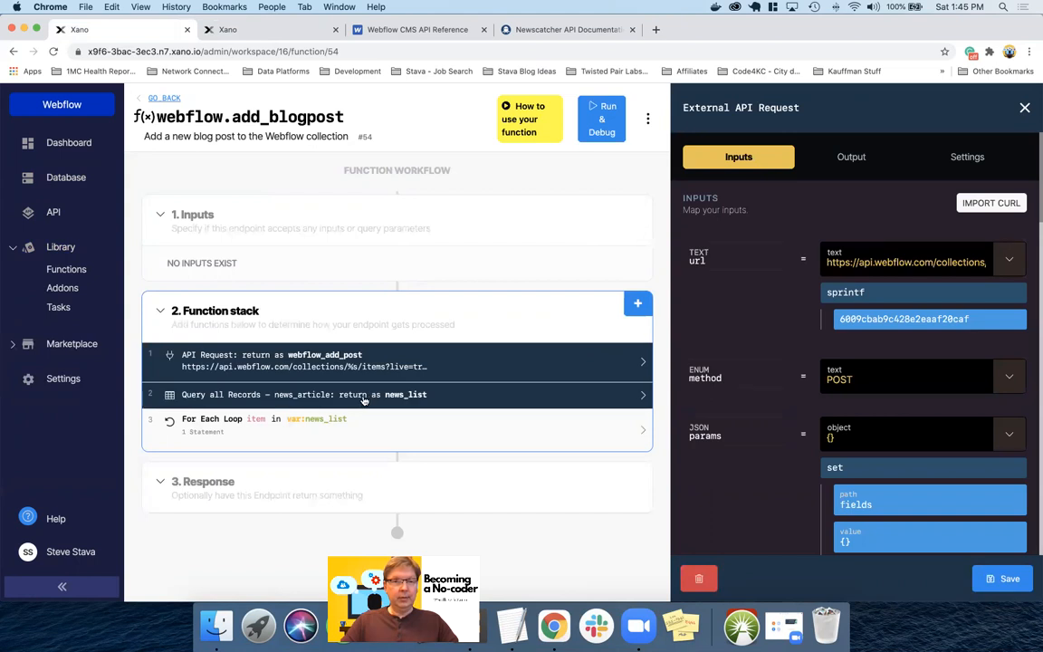
pyautogui.click(330, 429)
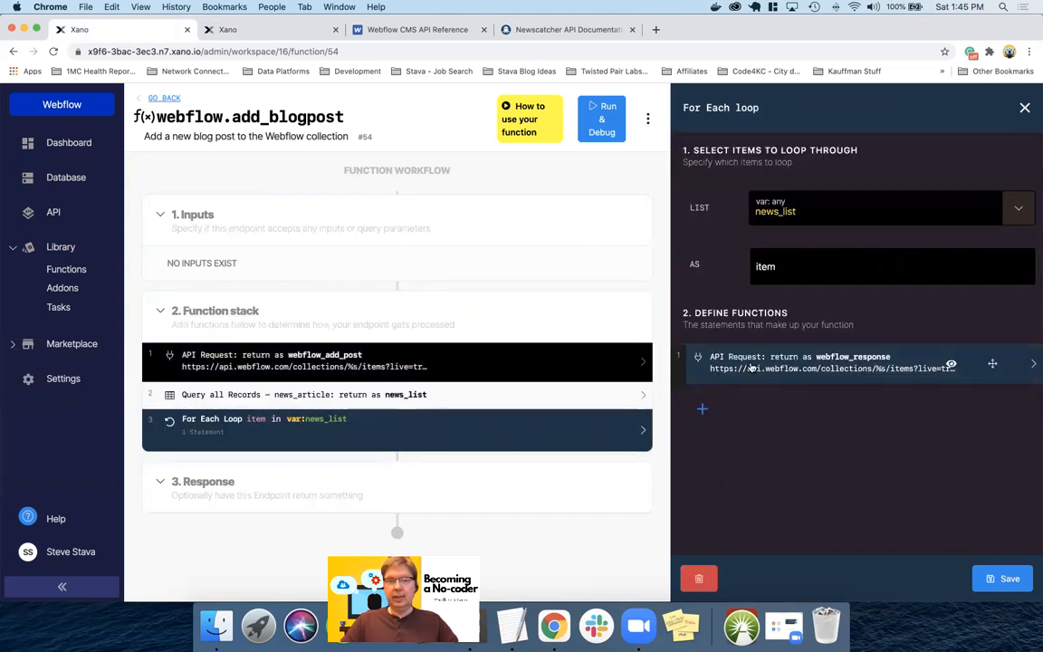
pyautogui.click(370, 359)
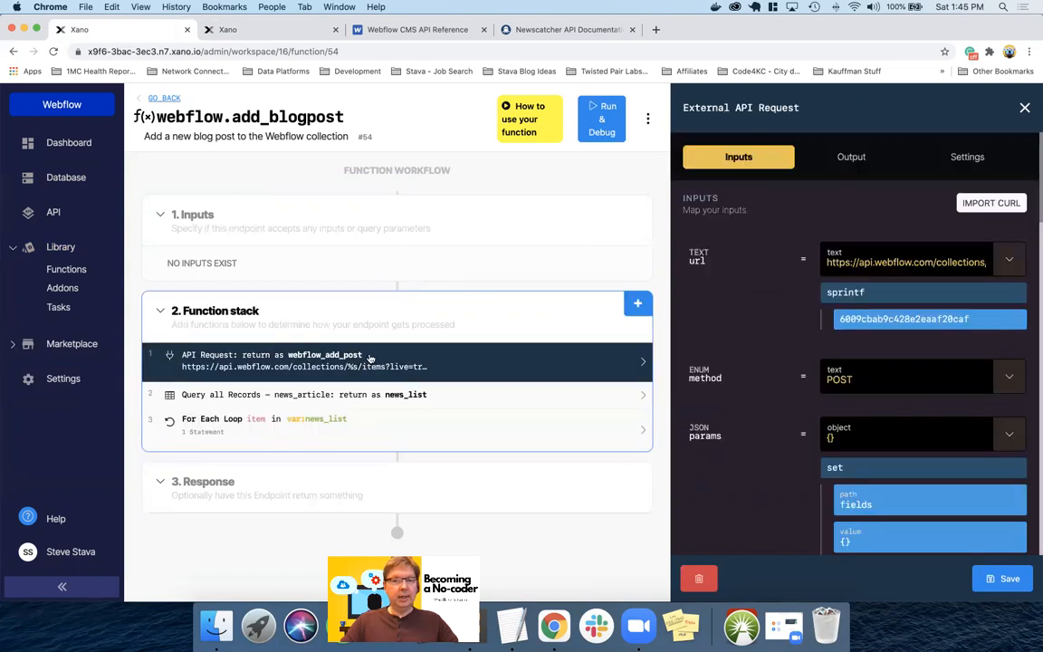
pyautogui.click(697, 580)
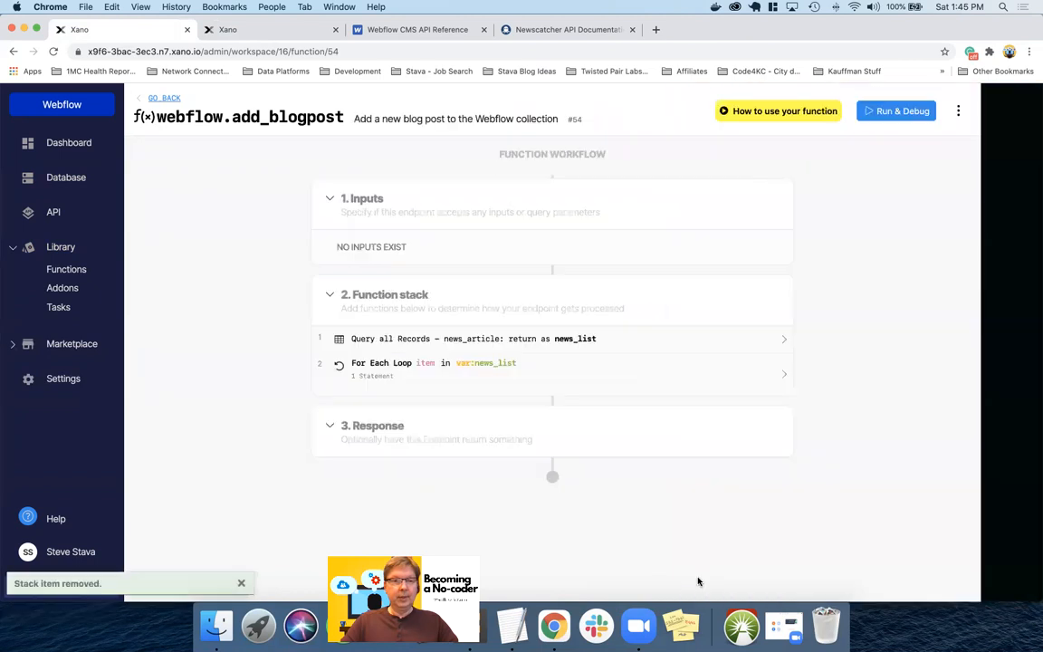
# Step: Check the news_article query's output fields in webflow.add_blogpost for original_published_date
pyautogui.click(621, 387)
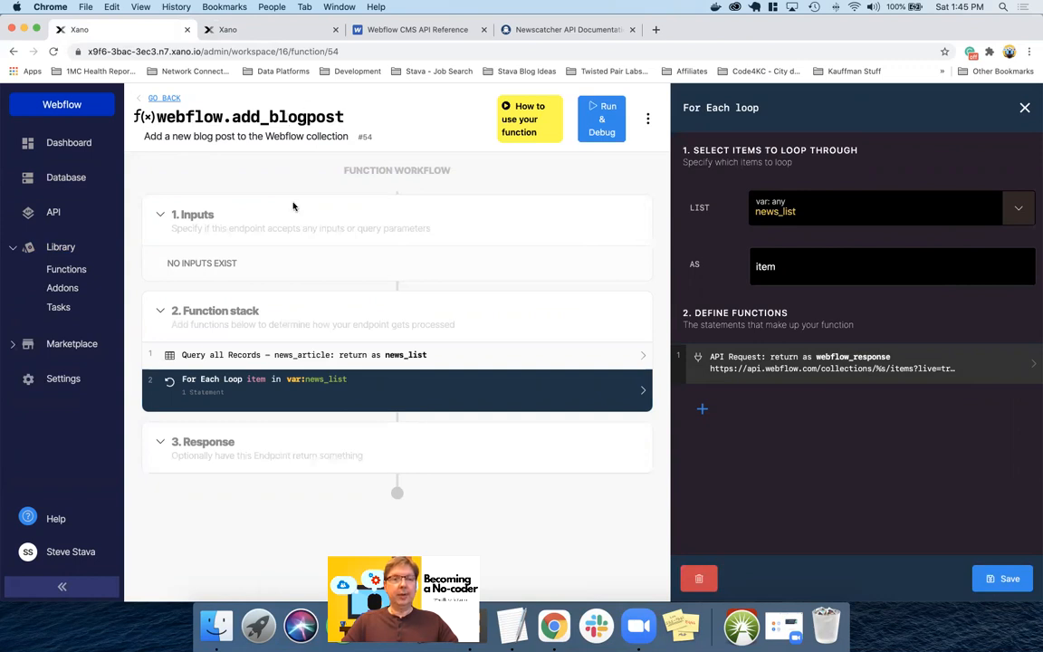
pyautogui.click(249, 360)
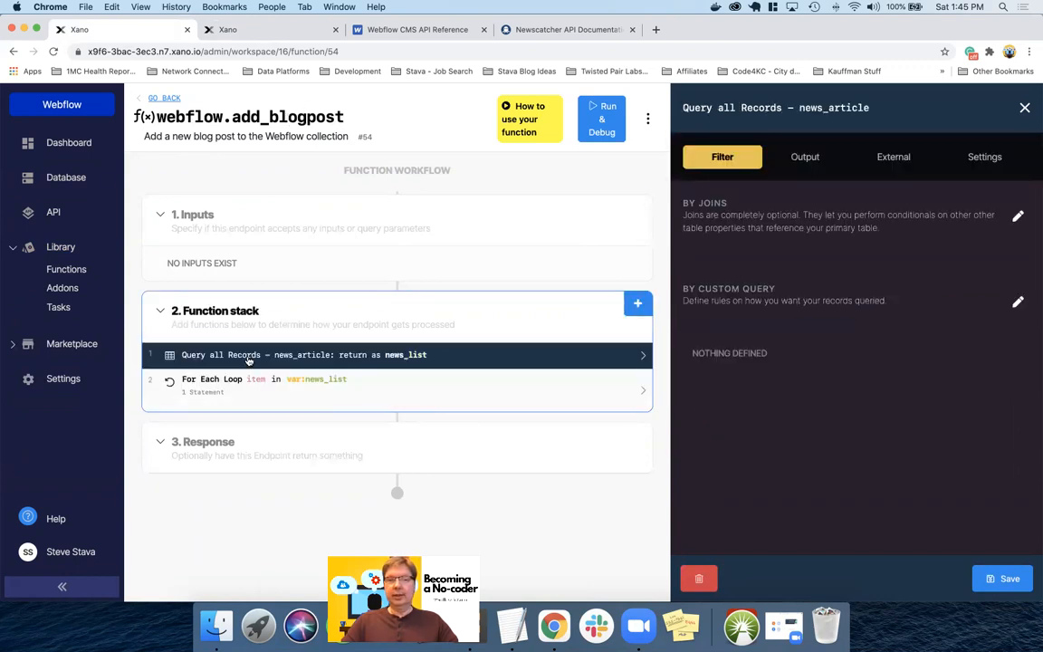
pyautogui.click(798, 163)
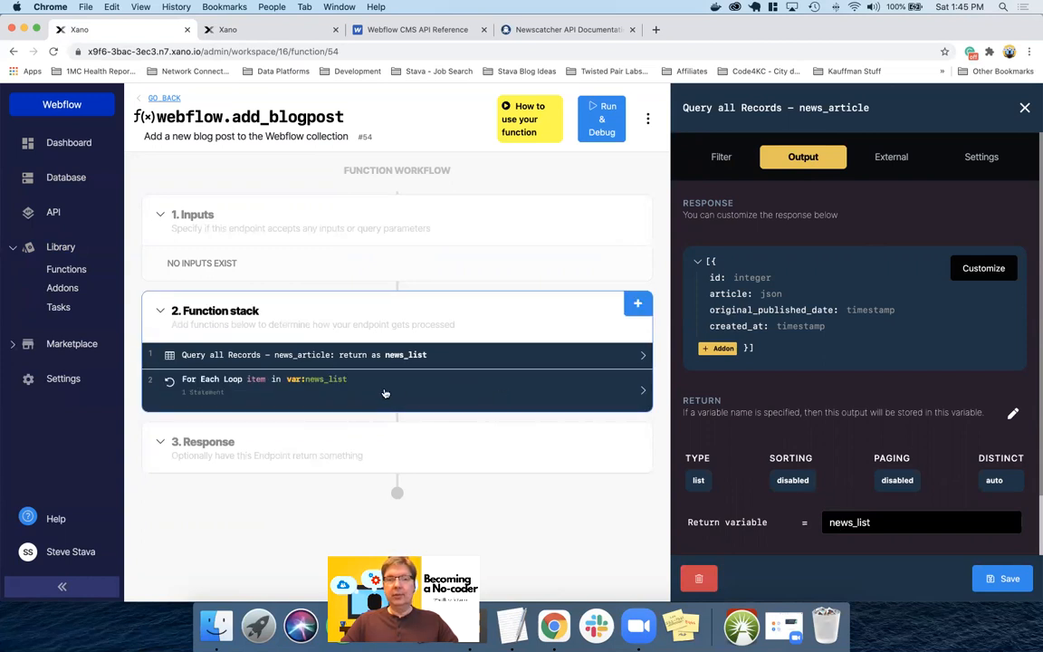
# Step: Review the Webflow field mappings in the params of the API request inside the For Each loop
pyautogui.click(307, 380)
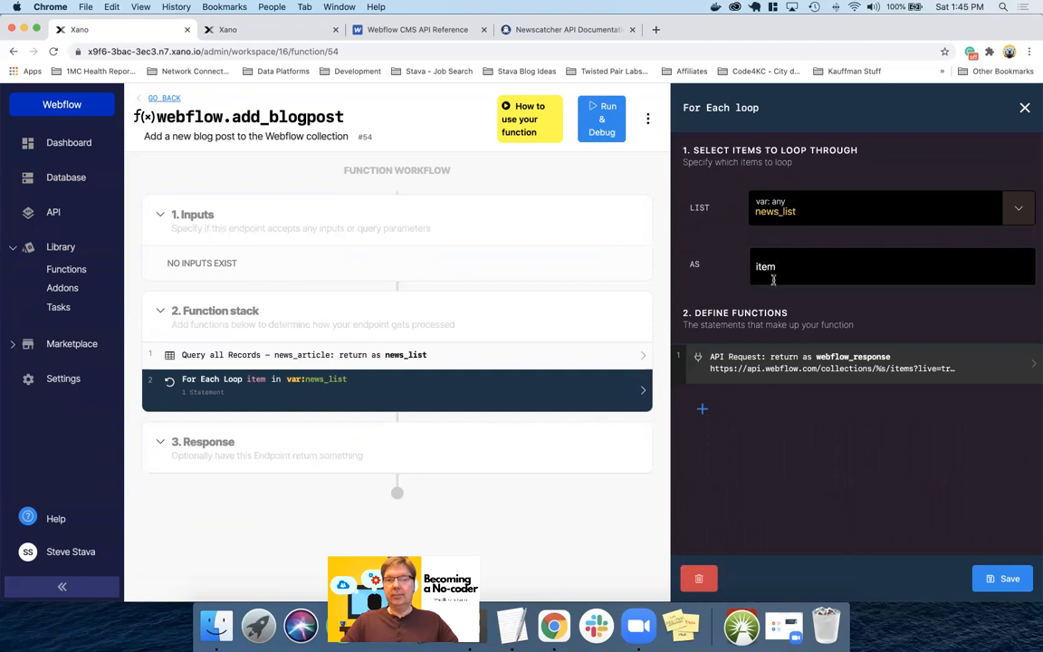
pyautogui.click(752, 366)
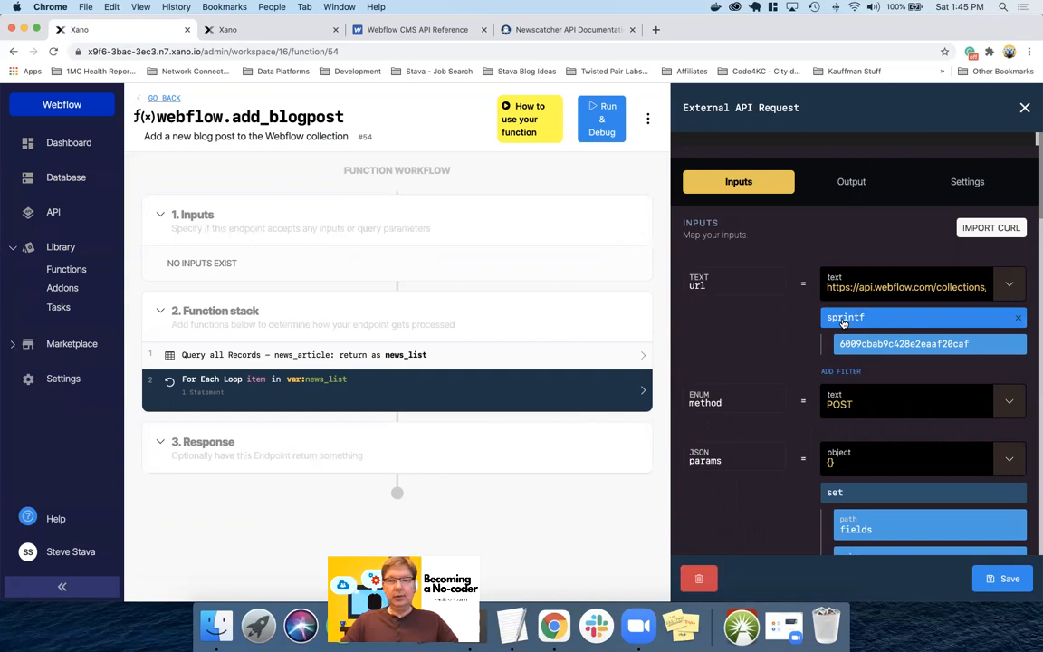
pyautogui.scroll(-7, 842, 322)
pyautogui.scroll(-1, 843, 323)
pyautogui.scroll(1, 843, 322)
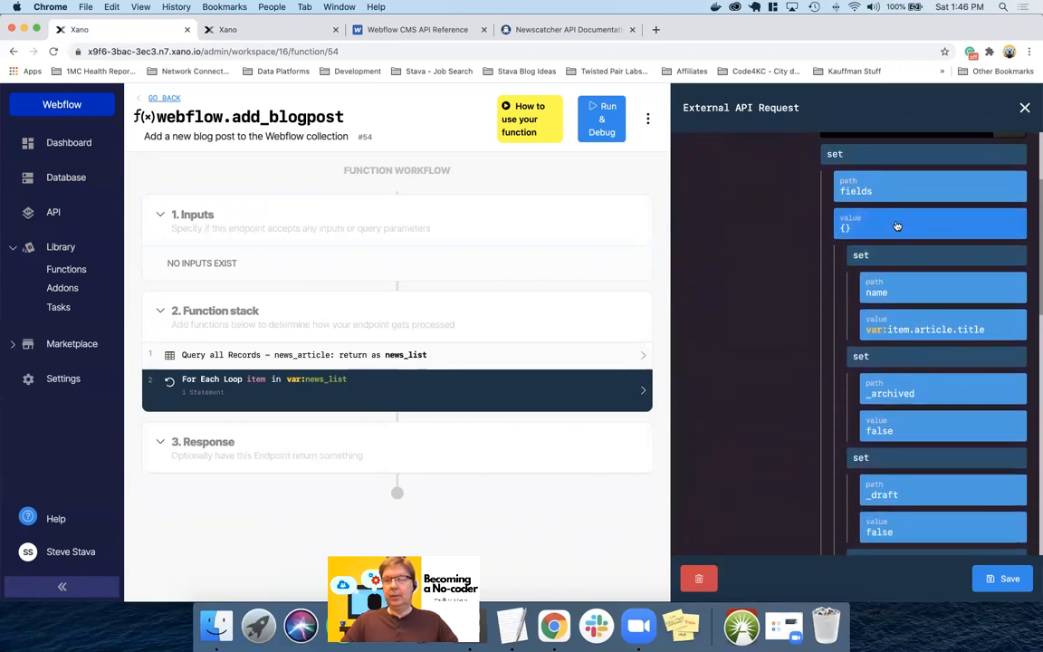
pyautogui.scroll(-5, 904, 271)
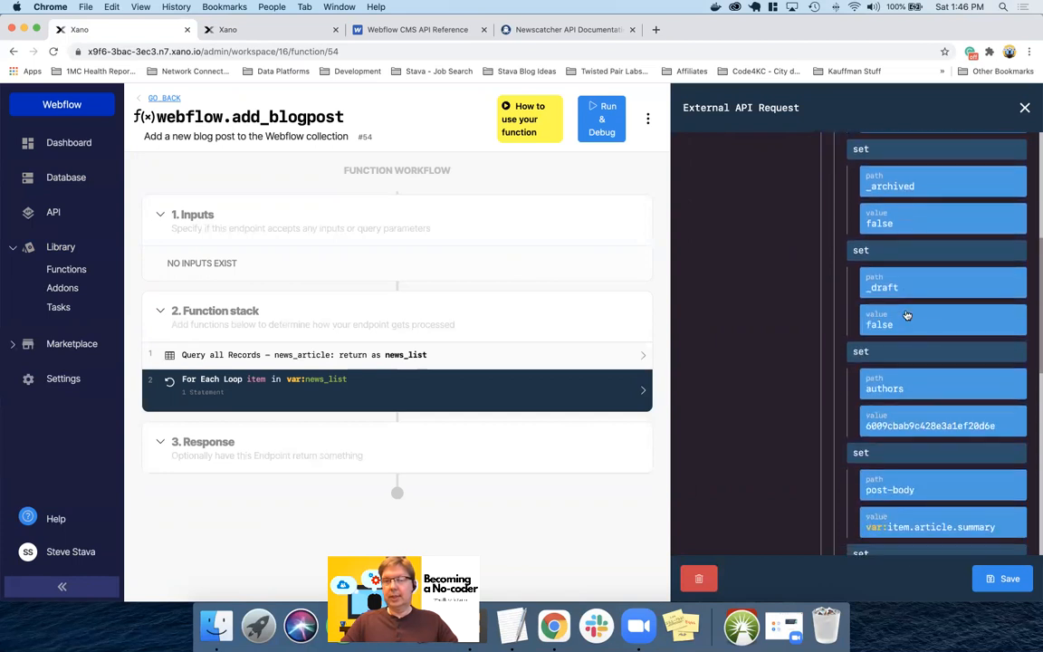
pyautogui.scroll(-6, 906, 314)
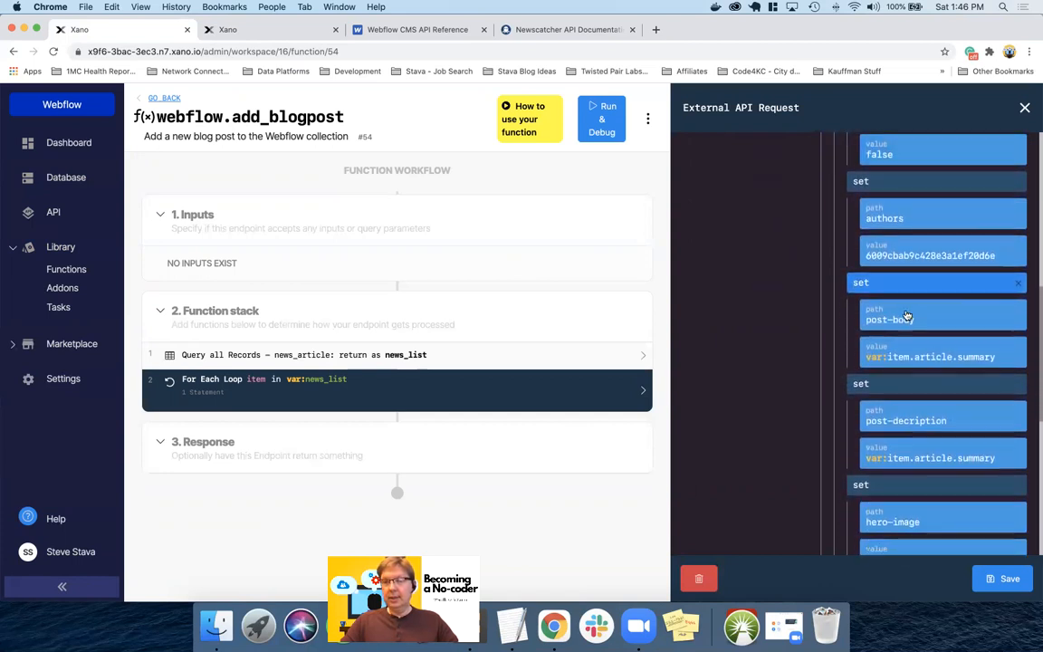
pyautogui.scroll(-2, 907, 314)
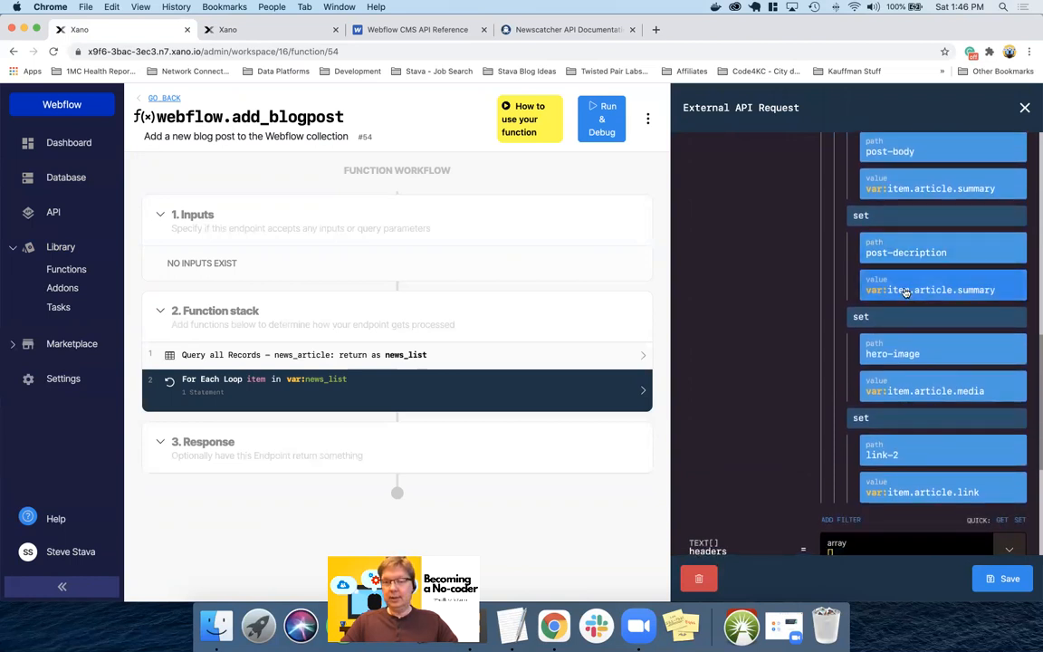
pyautogui.scroll(9, 905, 291)
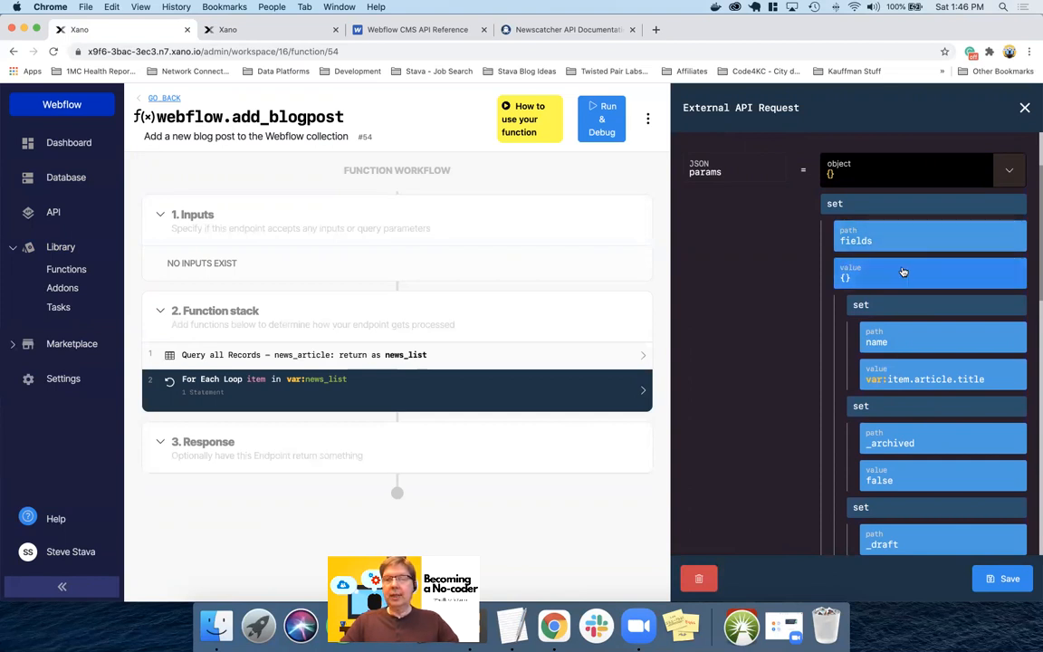
# Step: Add a set filter to the request's fields object with the path original-published-date
pyautogui.click(904, 272)
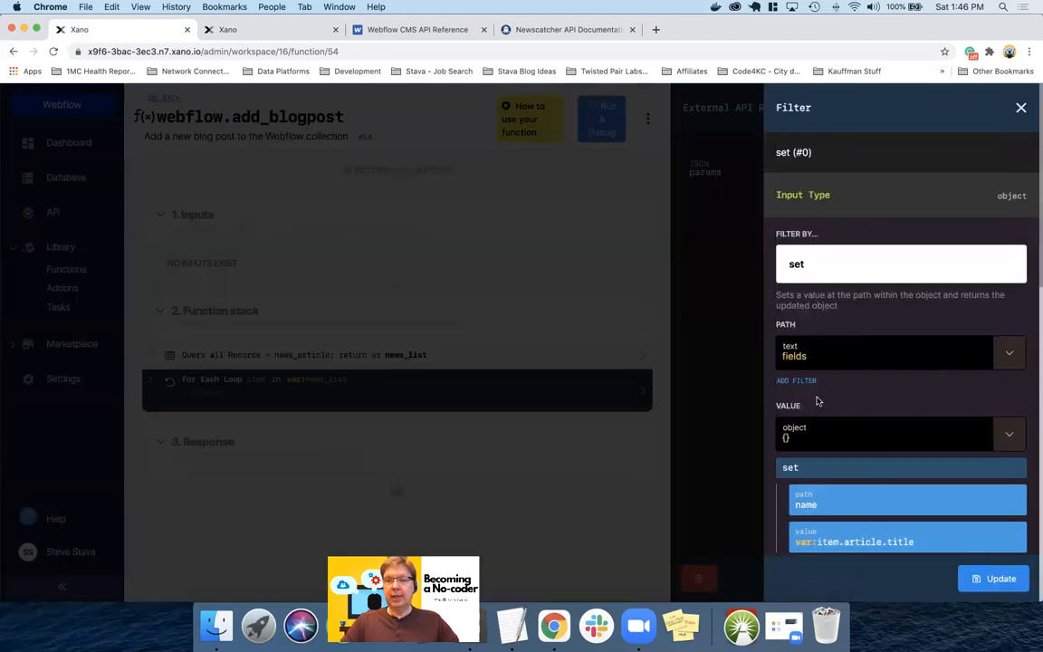
pyautogui.scroll(-4, 880, 417)
pyautogui.scroll(-6, 880, 417)
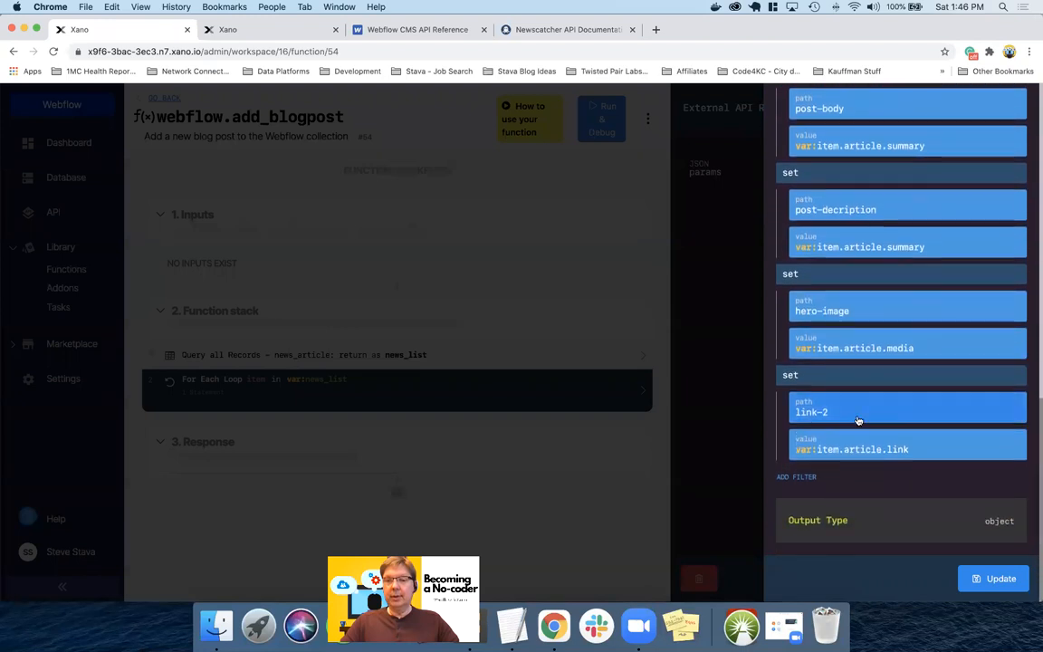
pyautogui.click(786, 476)
pyautogui.click(846, 269)
pyautogui.write('set')
pyautogui.click(808, 357)
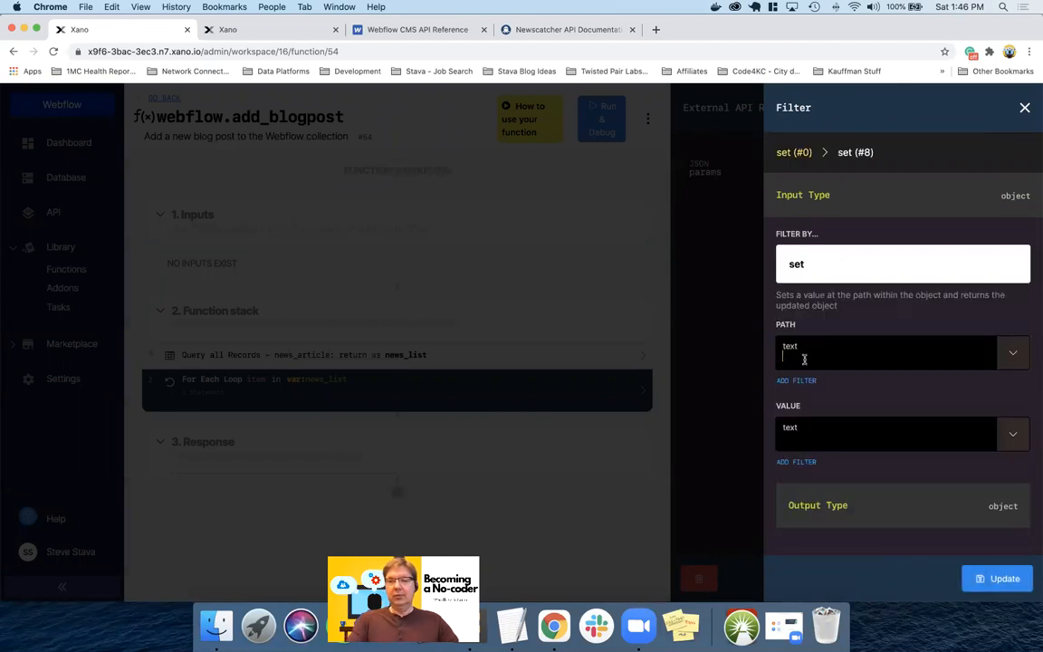
pyautogui.click(804, 359)
pyautogui.write('original-')
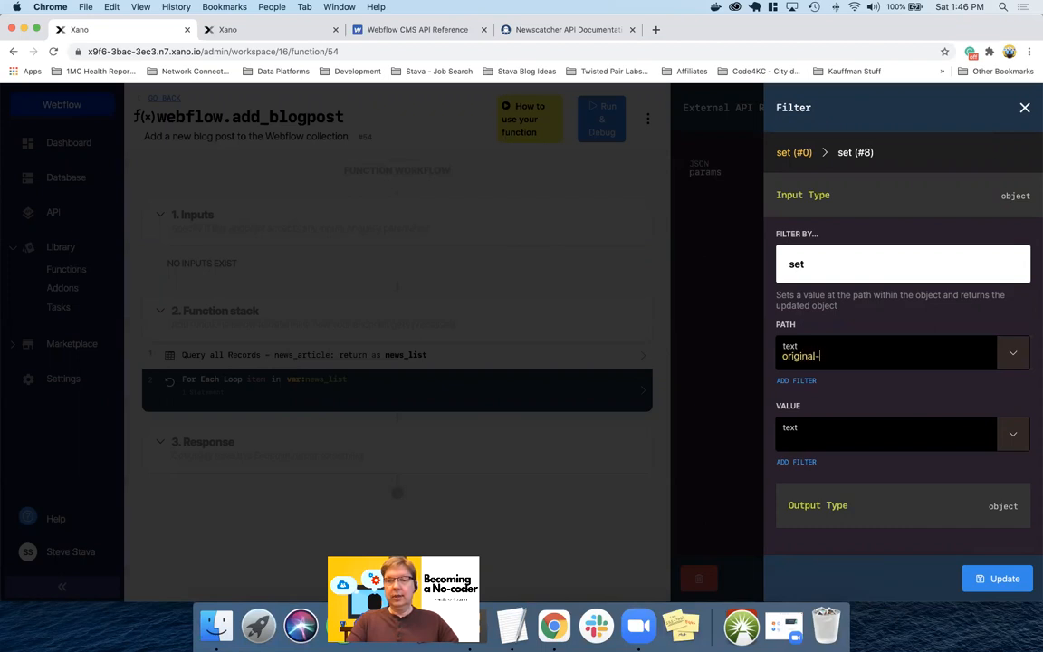
pyautogui.write('published-date')
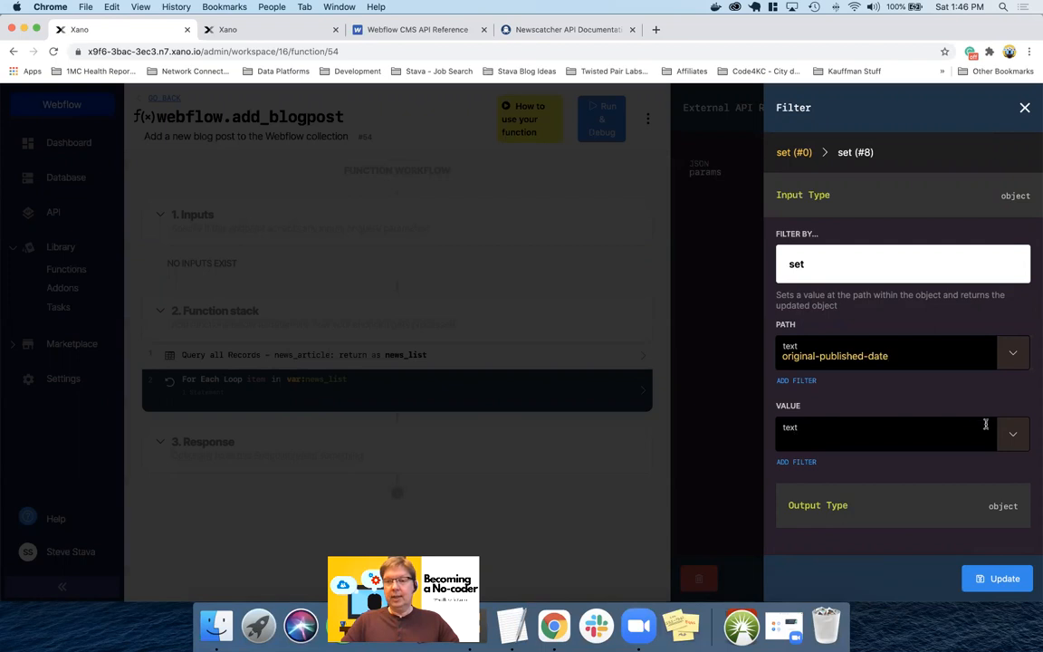
# Step: Set the new filter's value to the loop variable item.original_published_date
pyautogui.click(1011, 434)
pyautogui.scroll(-1, 815, 507)
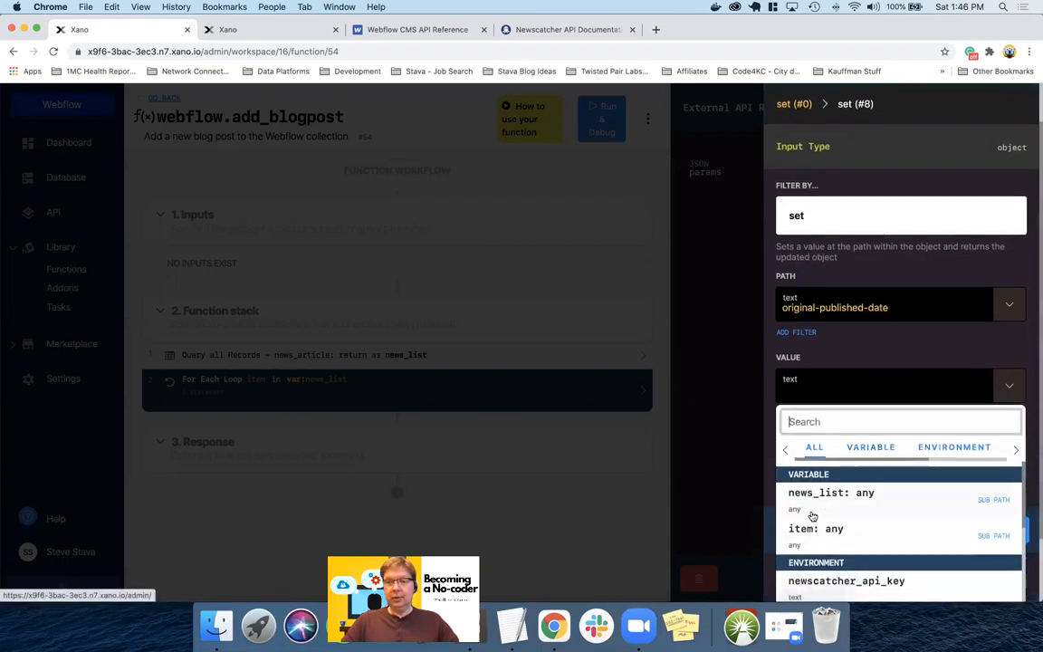
pyautogui.click(800, 531)
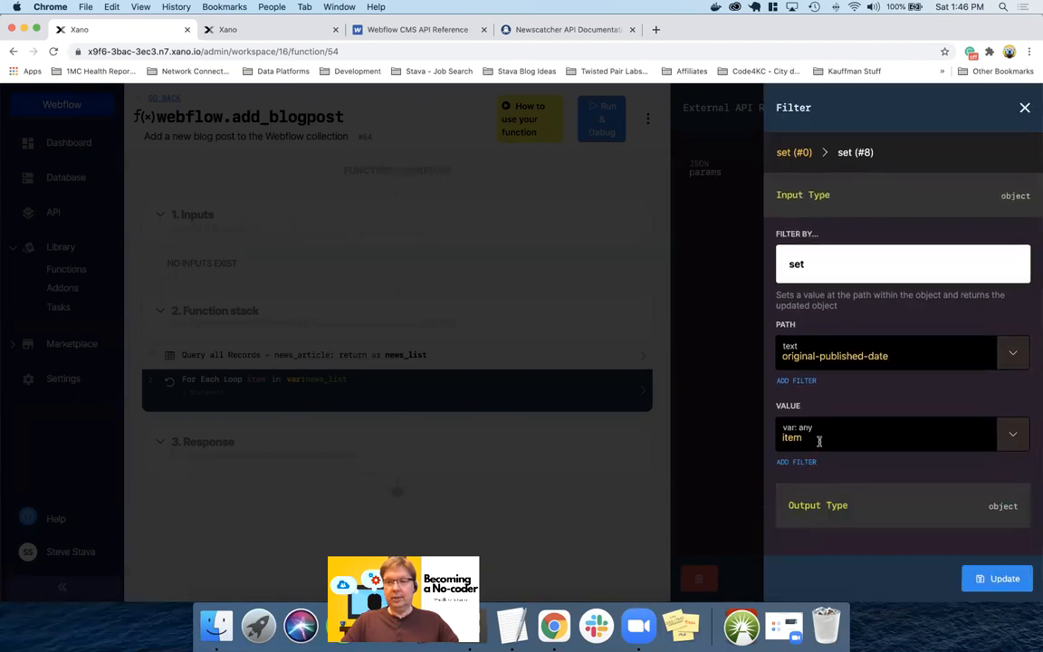
pyautogui.write('.original')
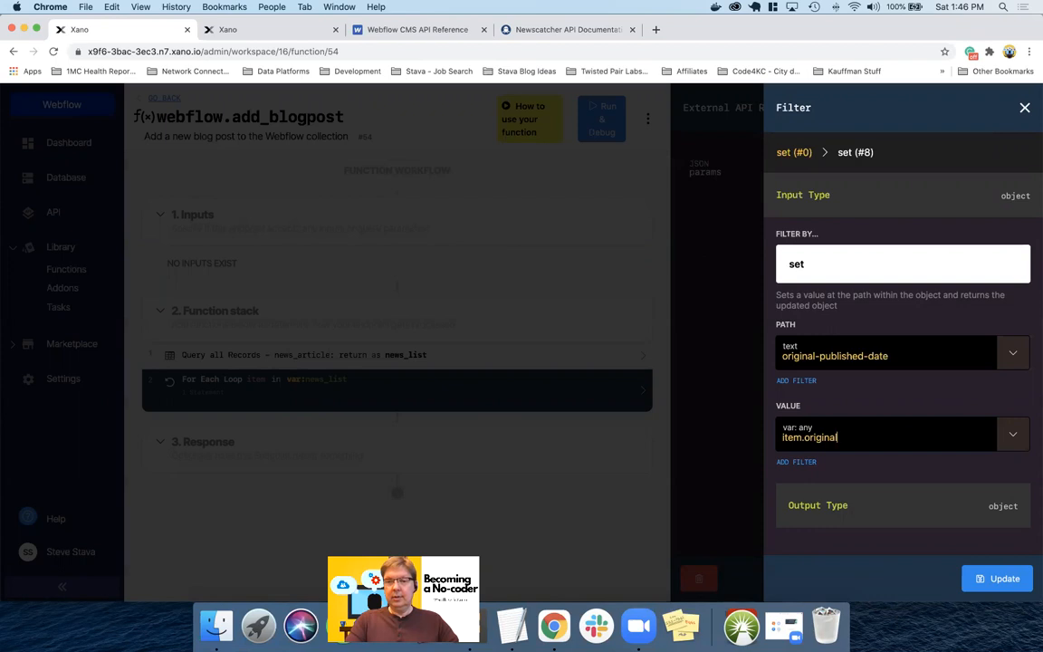
pyautogui.write('_published_date')
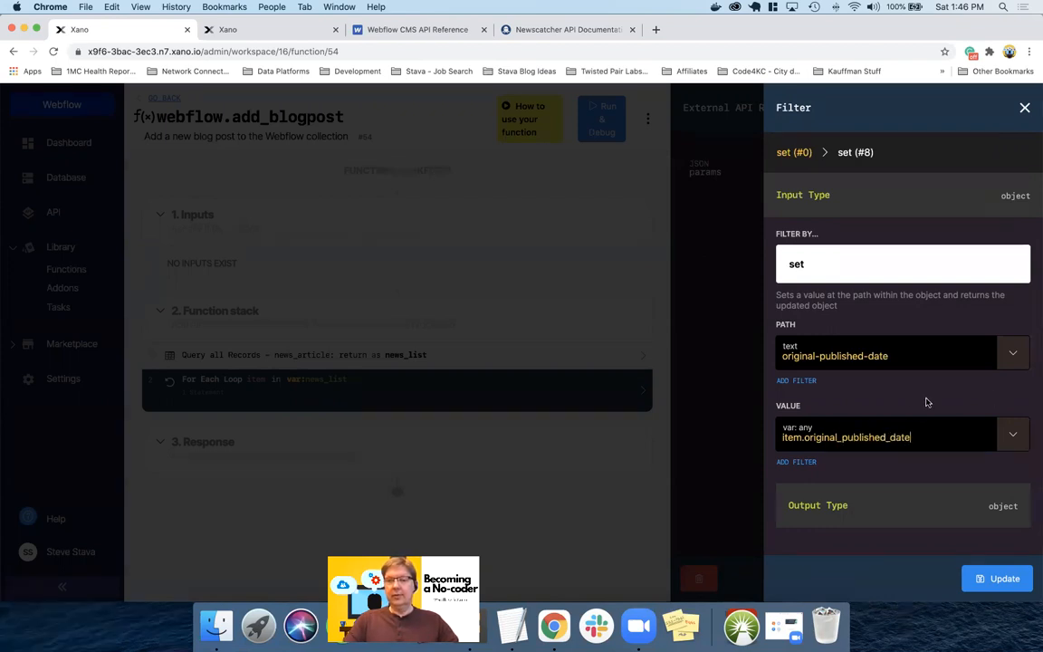
# Step: Check the date column's name in the news_article table, and save the new filter and the API request
pyautogui.click(250, 31)
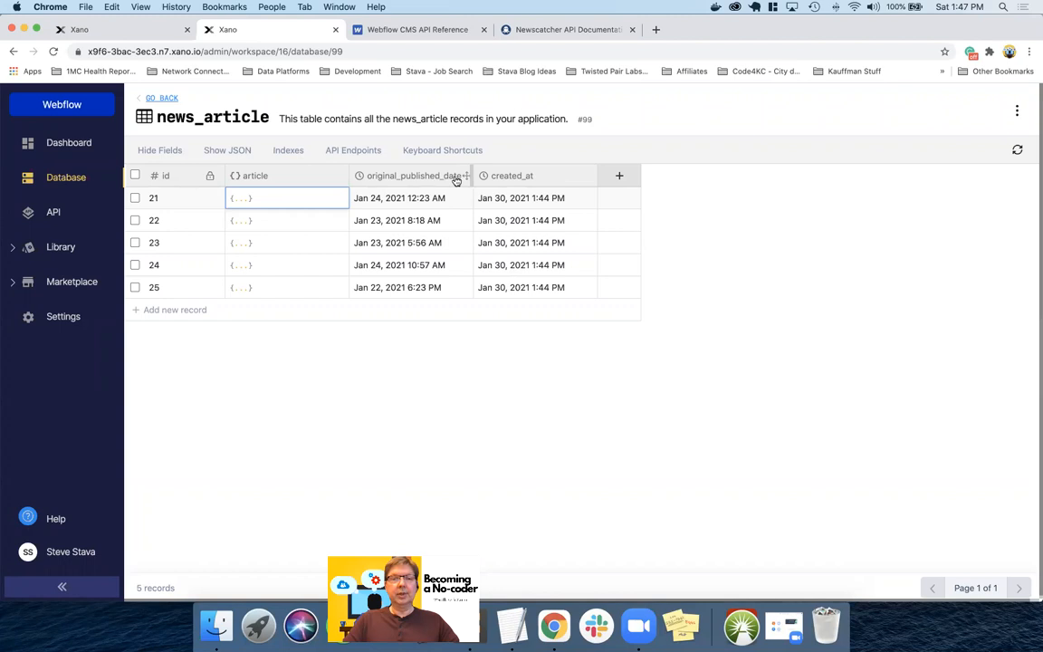
pyautogui.click(115, 31)
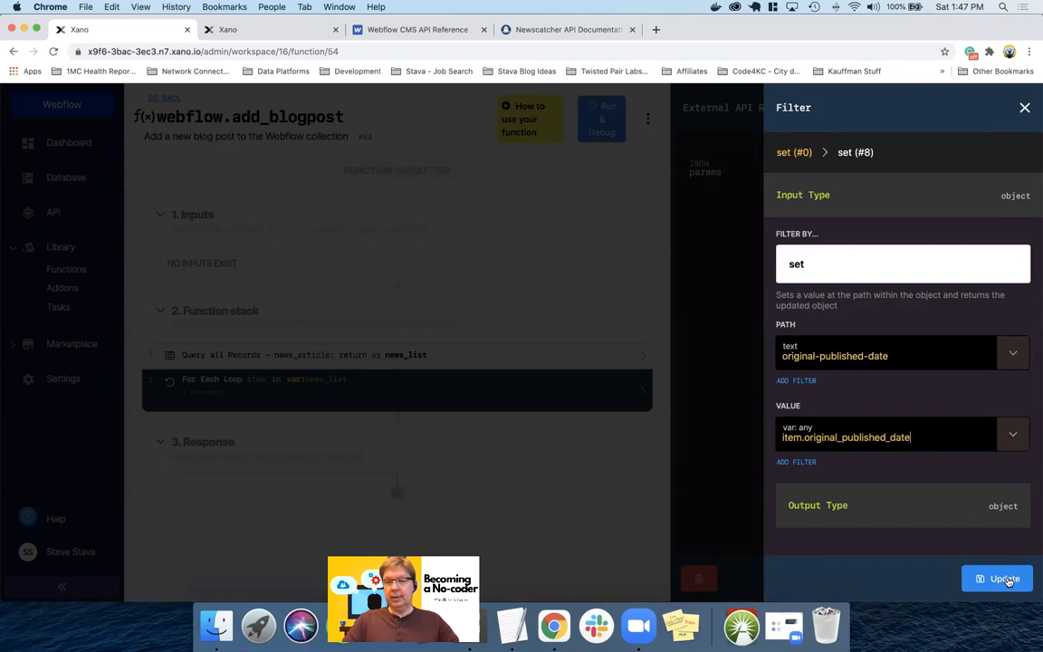
pyautogui.click(1004, 579)
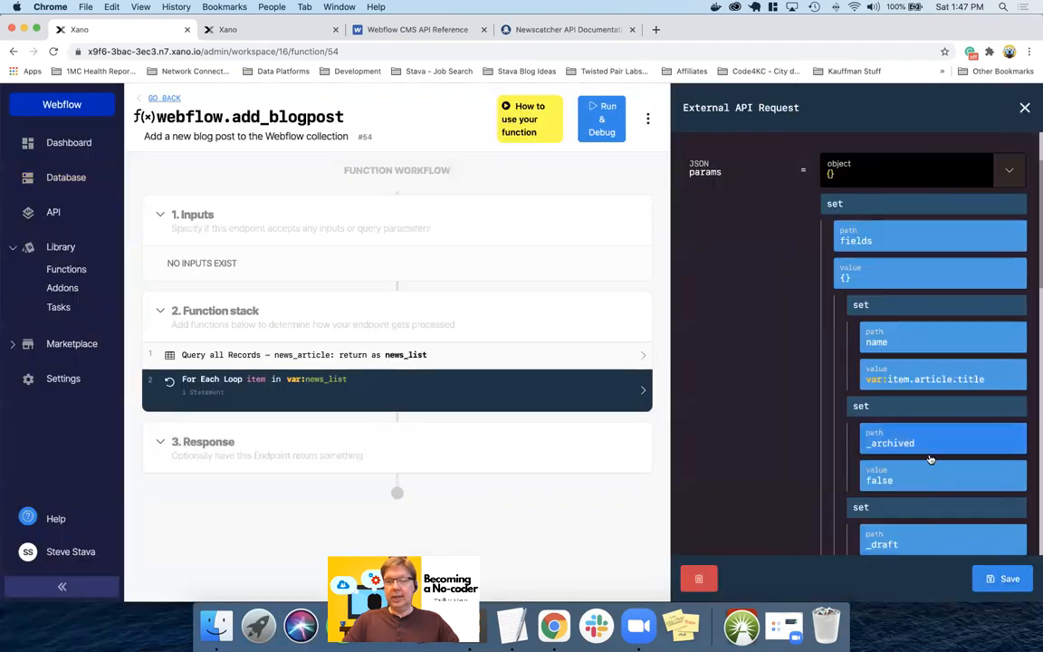
pyautogui.click(1005, 582)
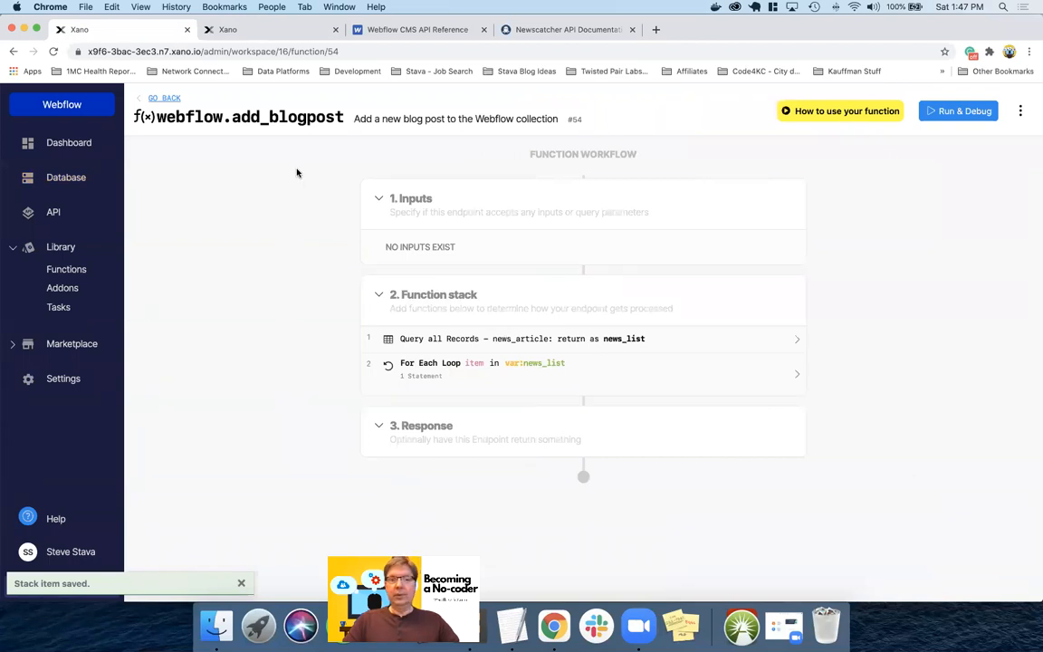
# Step: Compare the news_article table's date column with the original-published-date mapping in the loop's API request
pyautogui.click(222, 31)
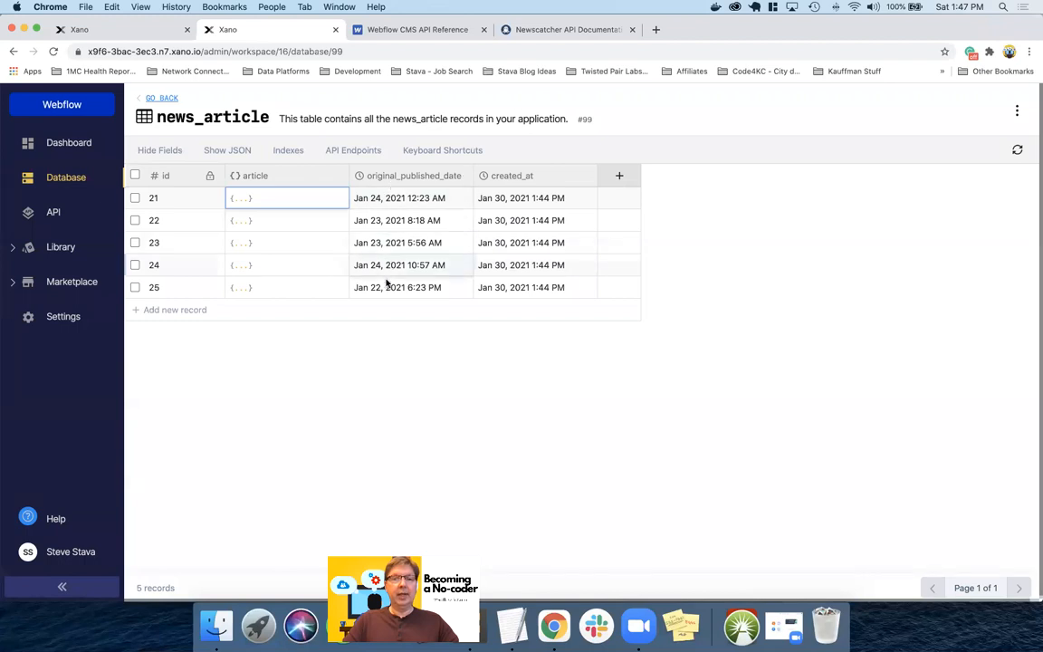
pyautogui.click(121, 30)
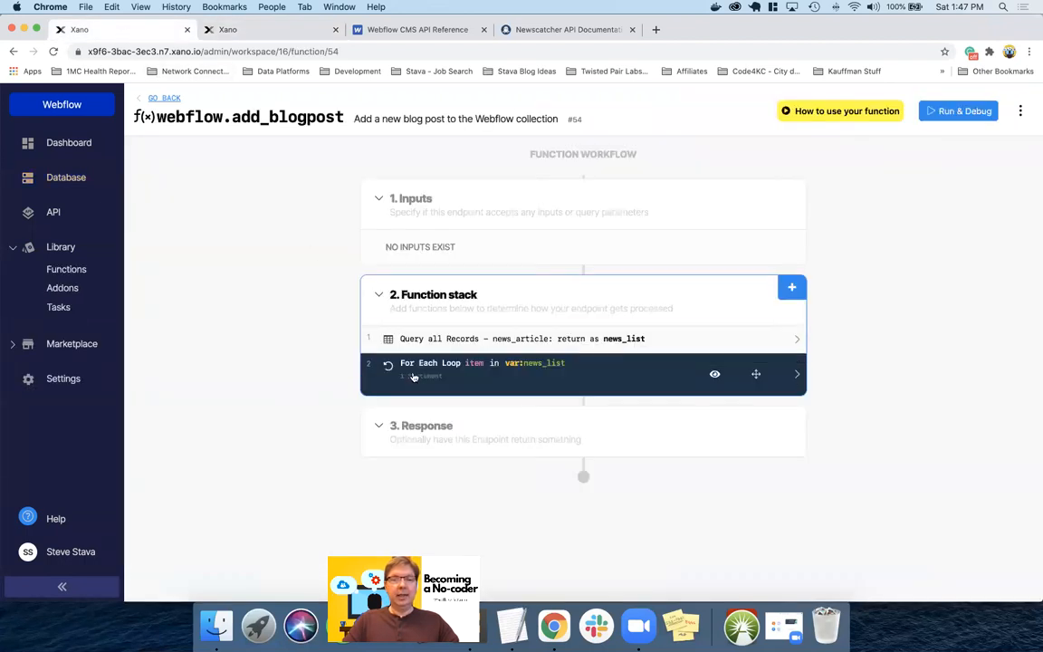
pyautogui.click(376, 366)
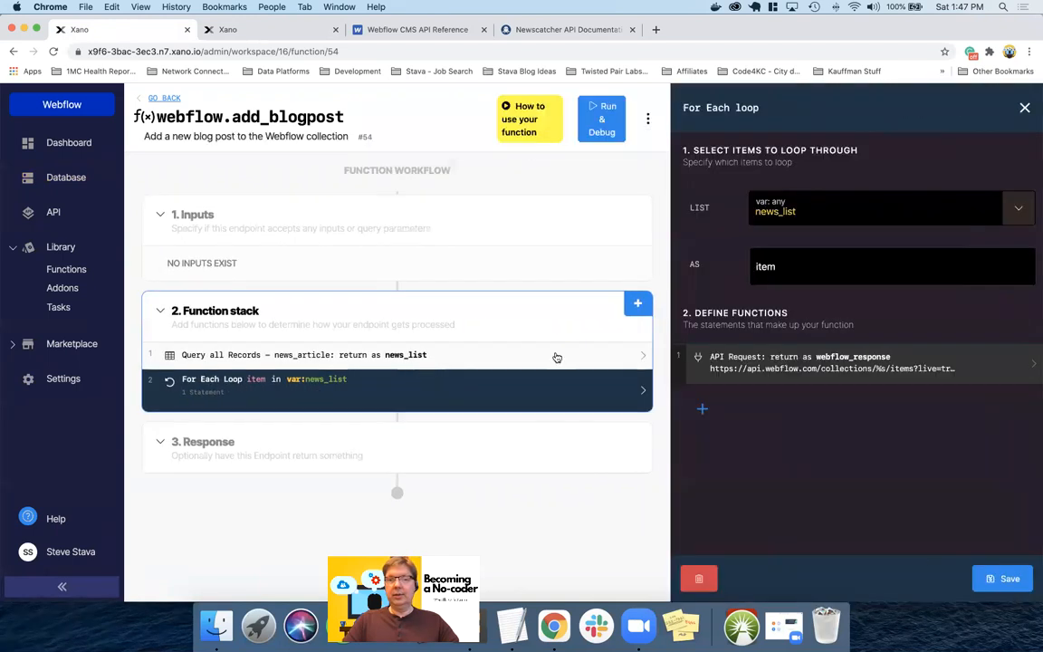
pyautogui.click(762, 362)
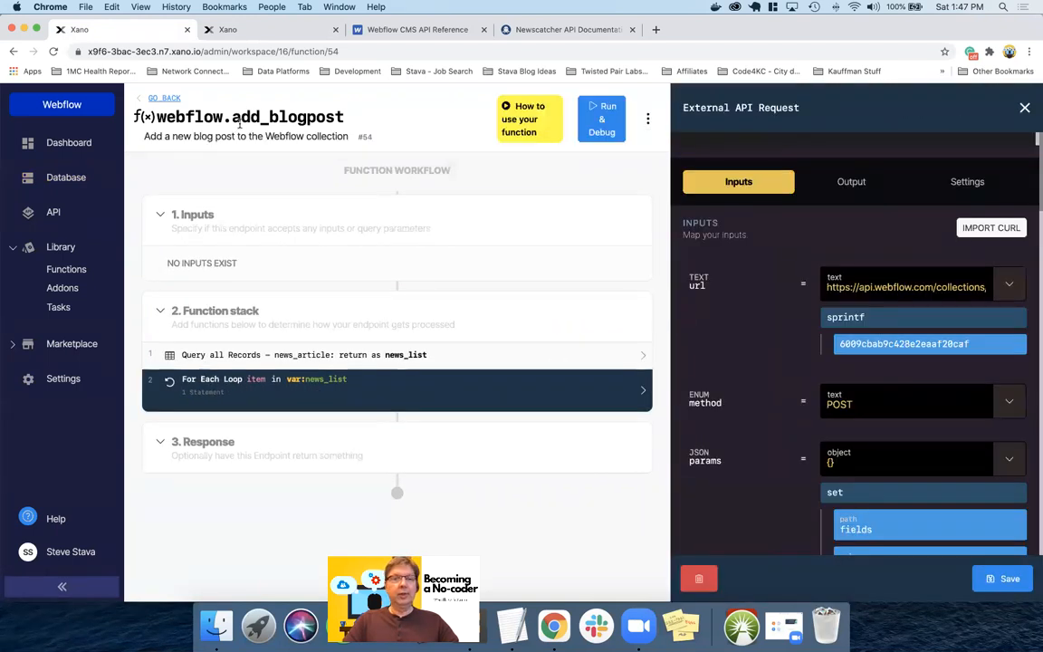
pyautogui.scroll(-10, 715, 344)
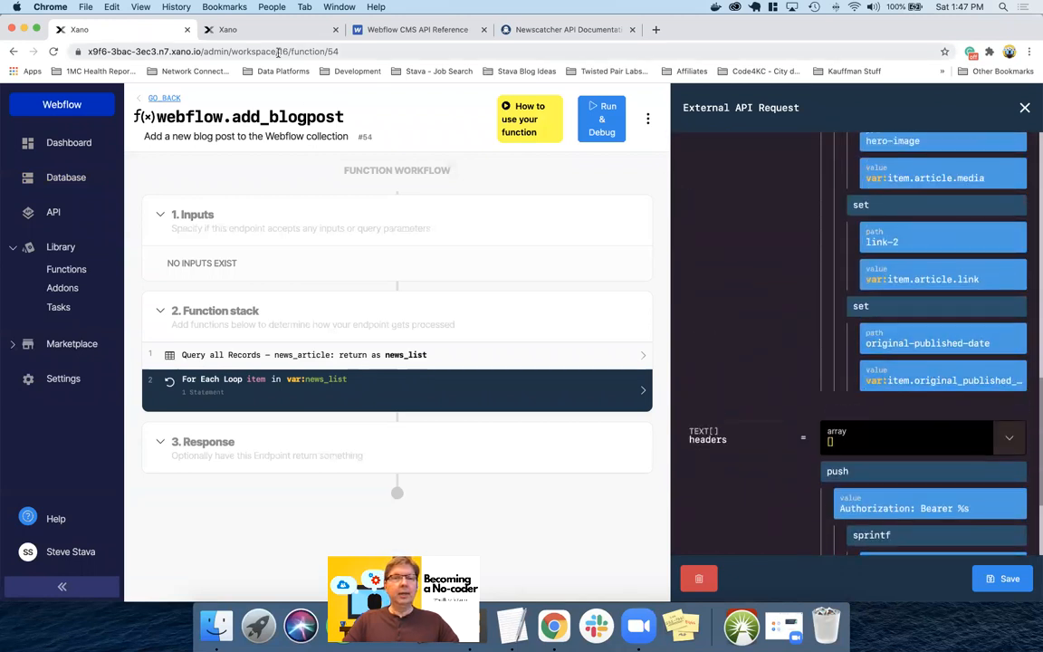
# Step: Switch to Webflow and check the Original Publish Date field of the Volkswagen CEO item in the Blog Posts collection
pyautogui.hotkey('ctrl', 'Right')
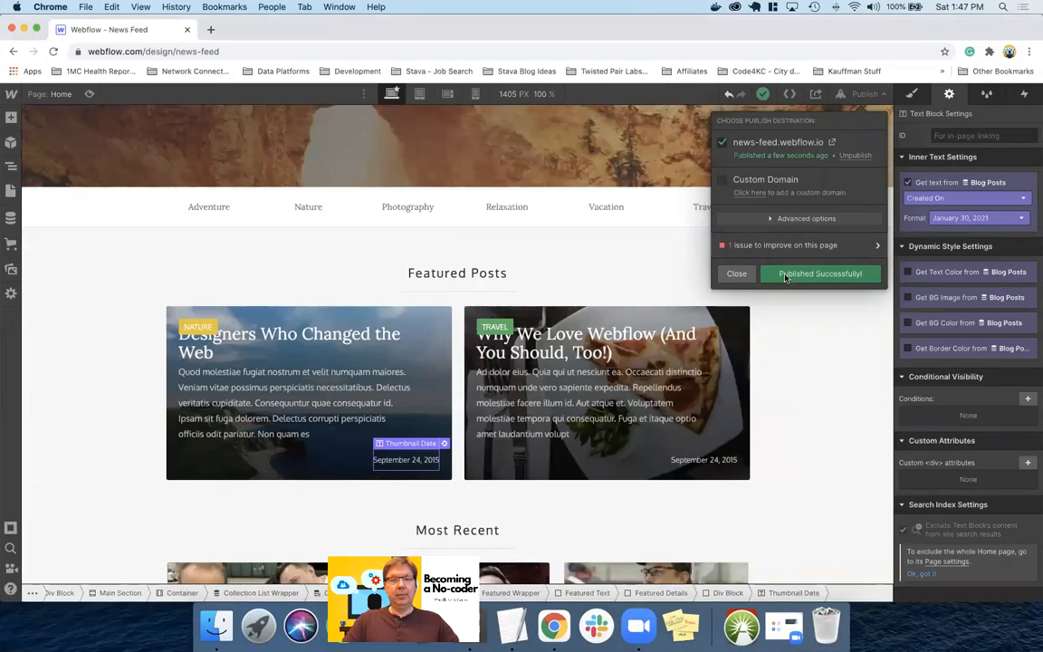
pyautogui.click(732, 273)
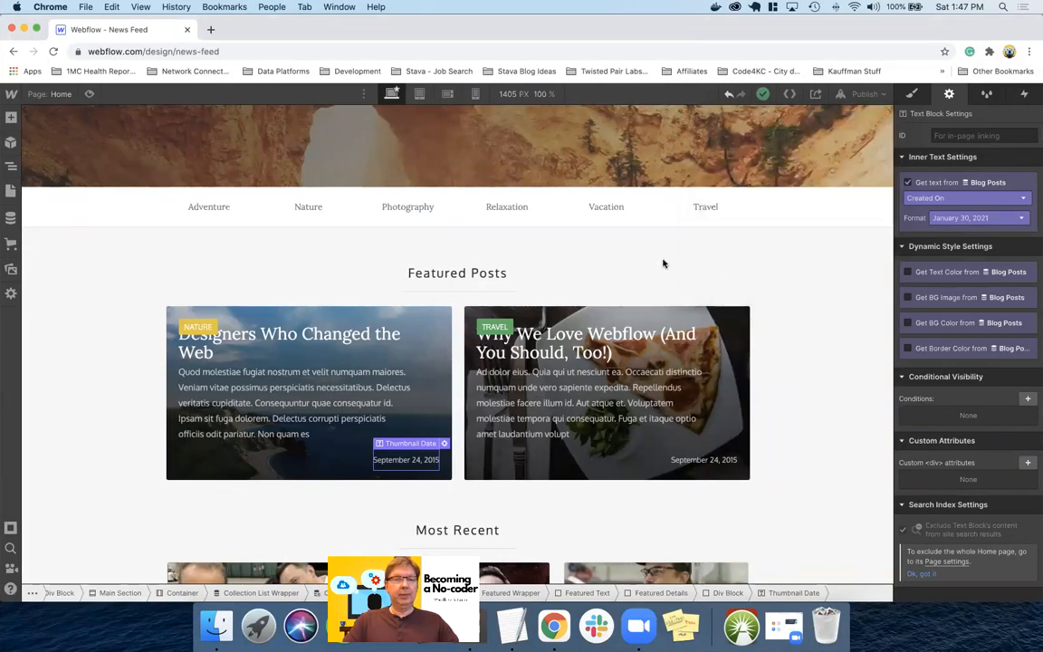
pyautogui.click(13, 218)
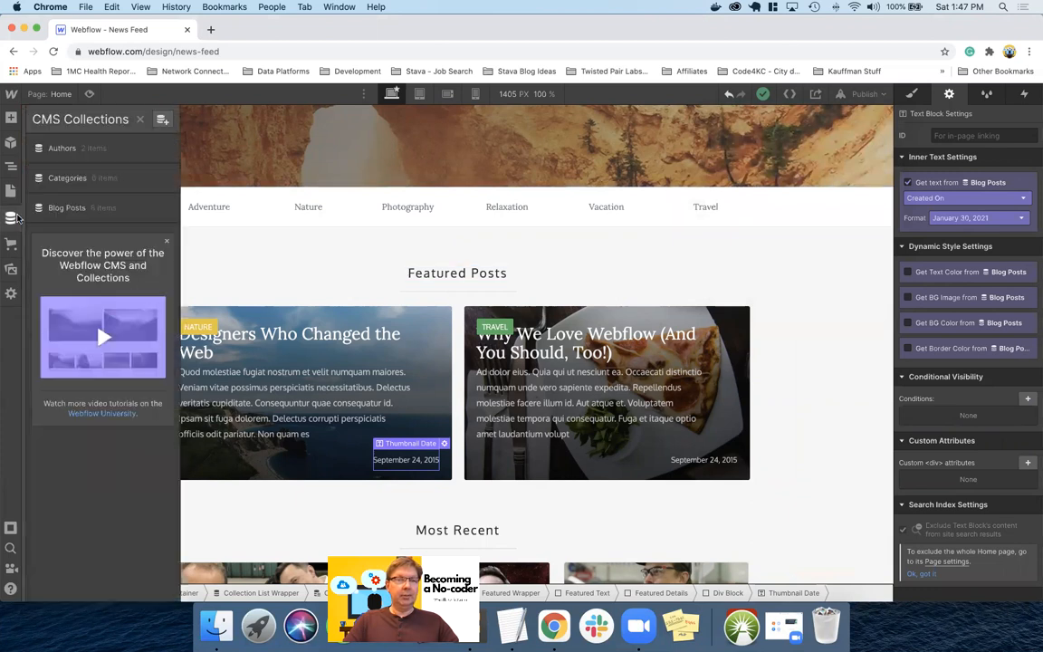
pyautogui.click(67, 208)
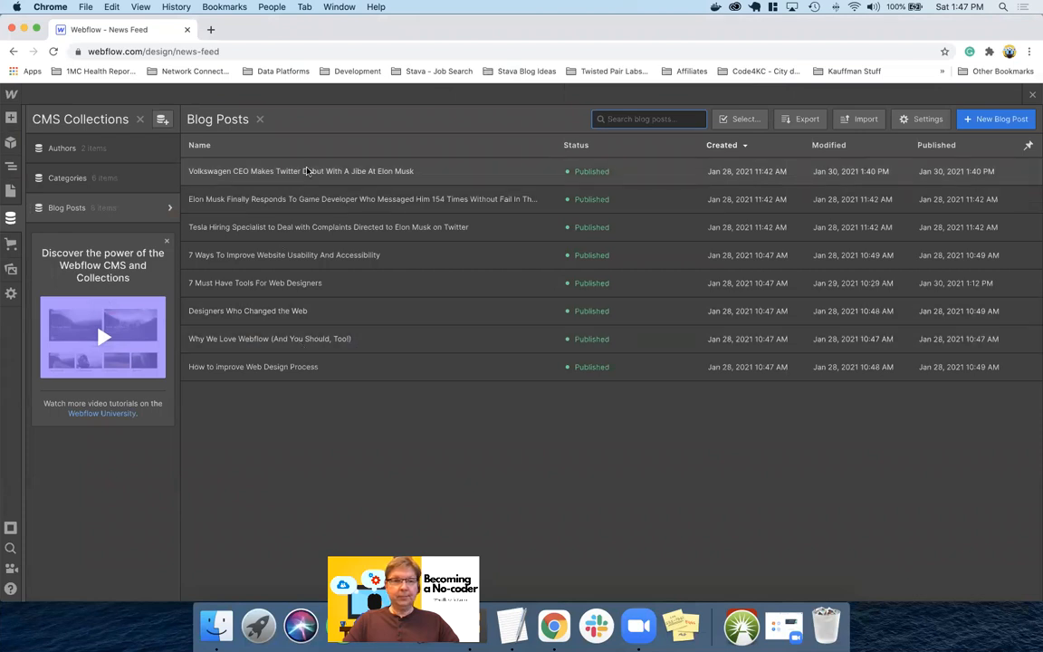
pyautogui.click(272, 171)
pyautogui.scroll(-5, 401, 299)
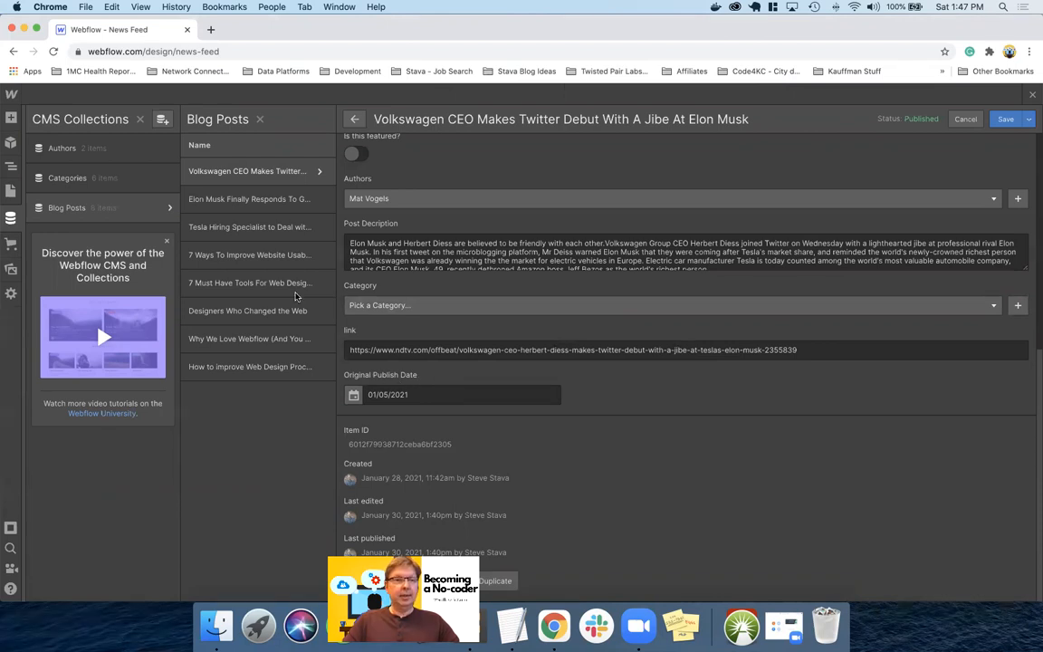
# Step: Return to Xano and change the original-published-date filter's value to item.original_publish_date
pyautogui.hotkey('ctrl', 'Left')
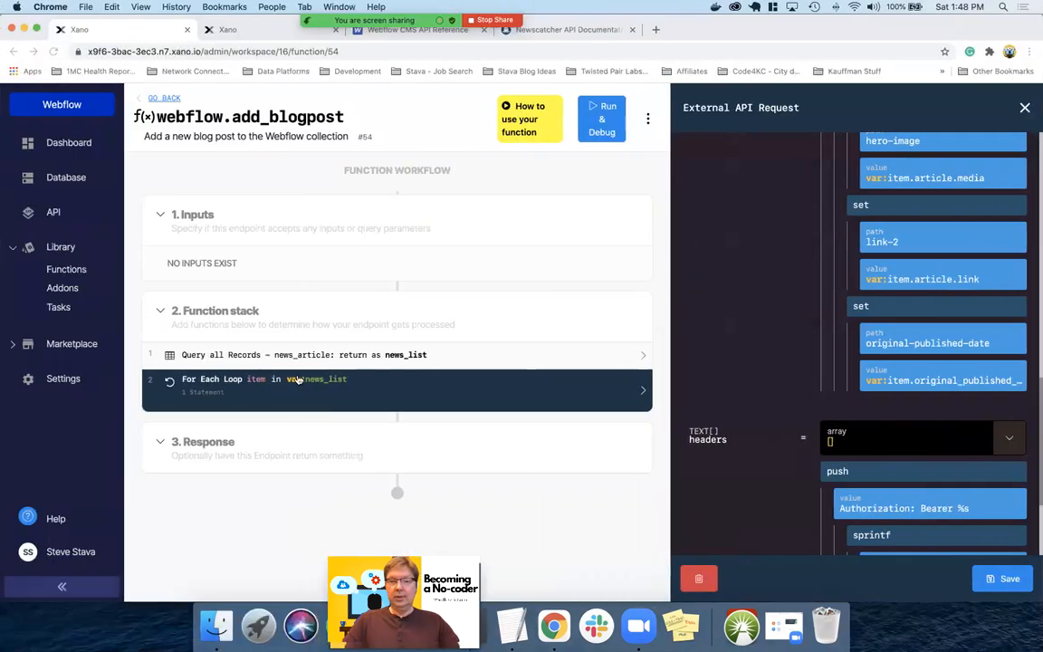
pyautogui.click(904, 340)
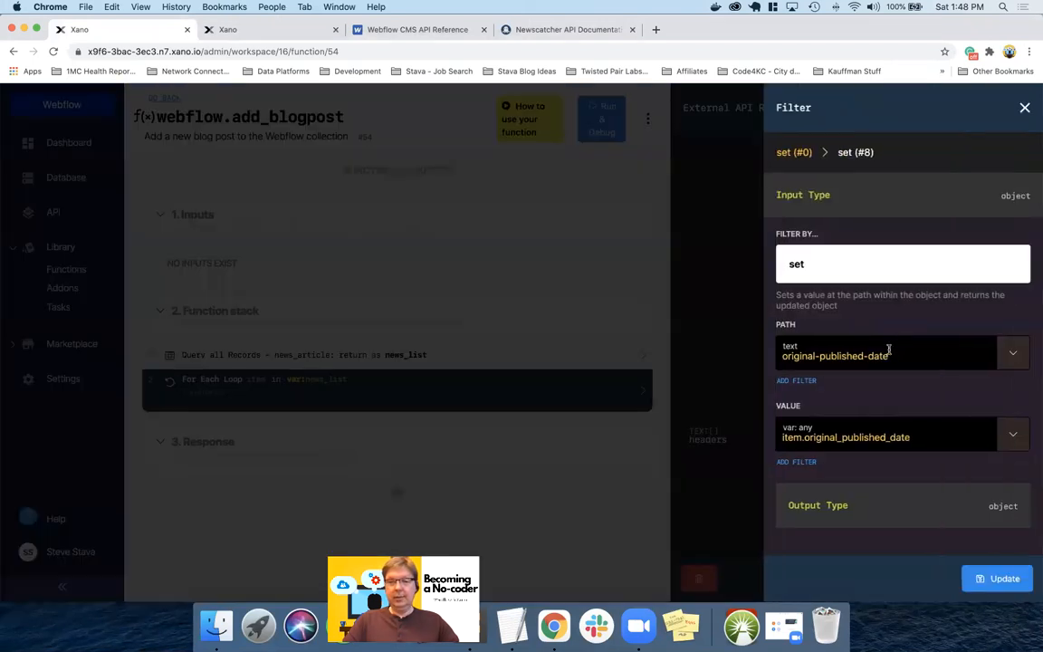
pyautogui.click(885, 437)
pyautogui.press('BackSpace')
pyautogui.press('BackSpace')
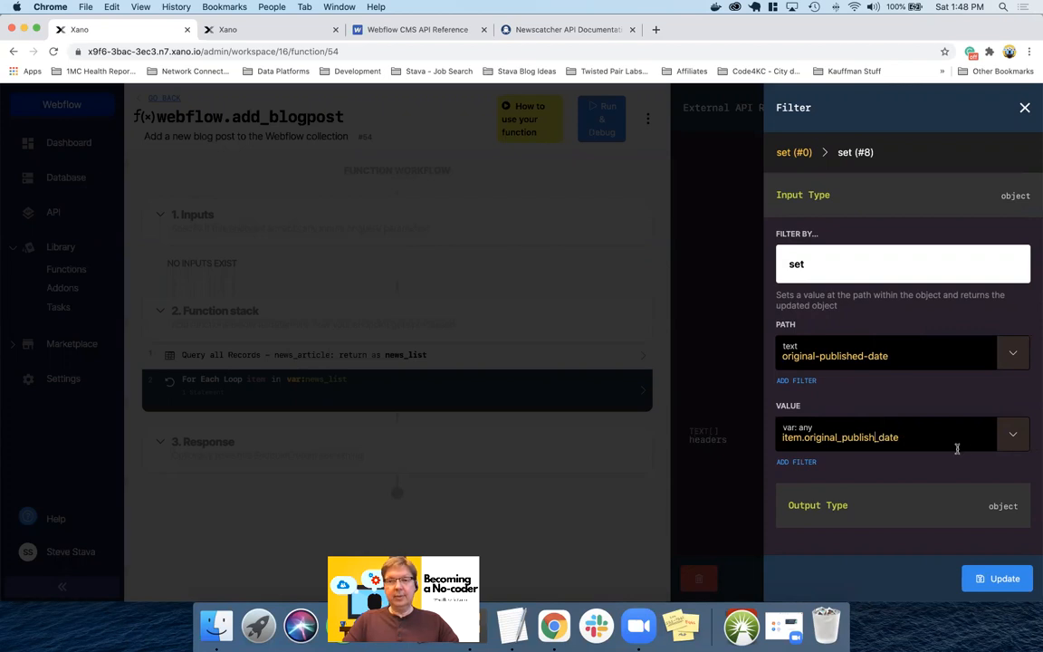
pyautogui.click(993, 577)
pyautogui.scroll(-1, 903, 419)
pyautogui.scroll(1, 903, 419)
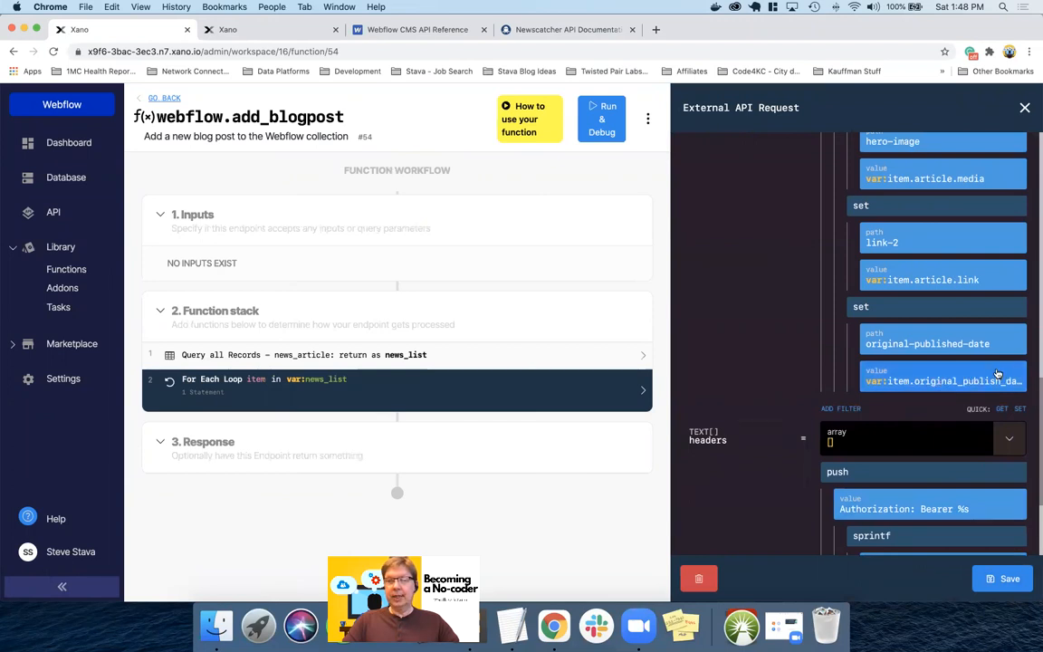
# Step: Change the last set filter's path to original-publish-date and its value to item.original_published_date, and save the filter and API request
pyautogui.click(883, 341)
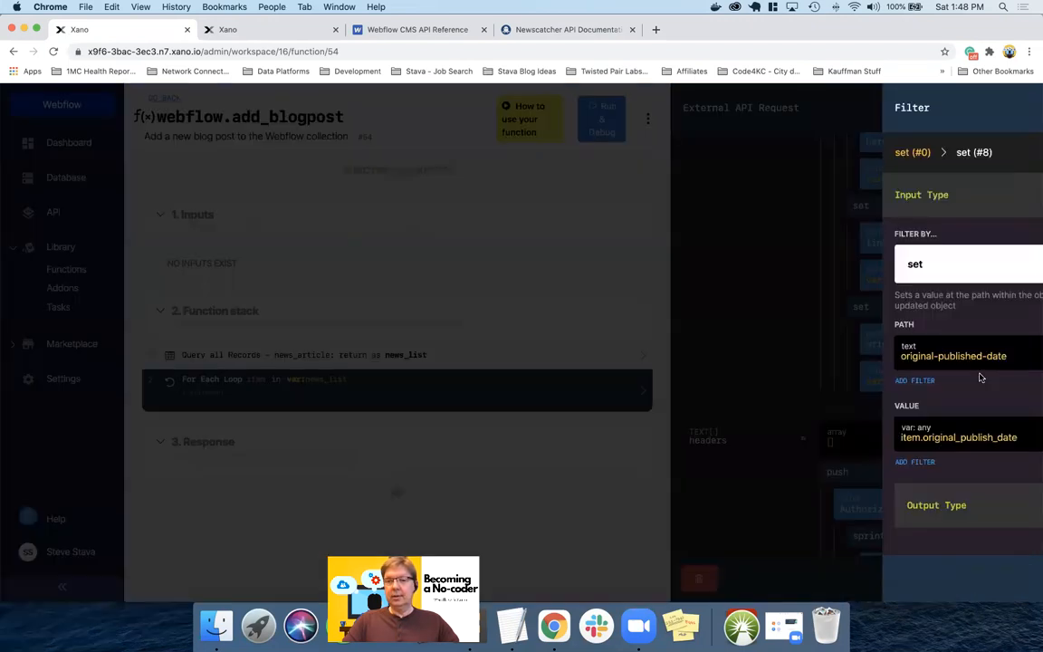
pyautogui.click(880, 438)
pyautogui.write('ed')
pyautogui.click(862, 356)
pyautogui.press('BackSpace')
pyautogui.press('BackSpace')
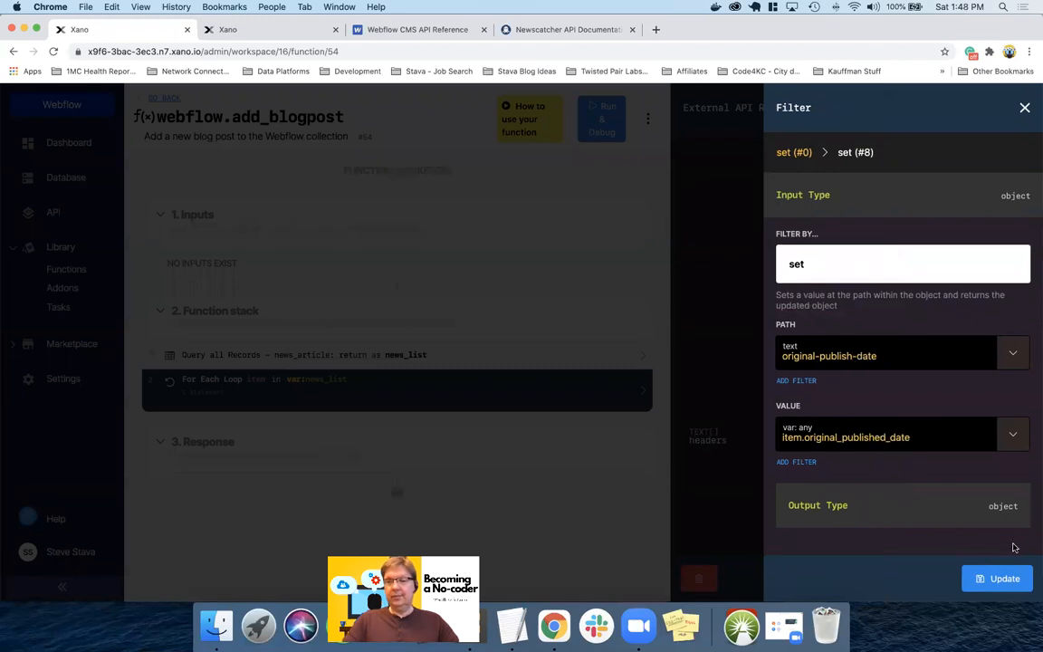
pyautogui.click(999, 578)
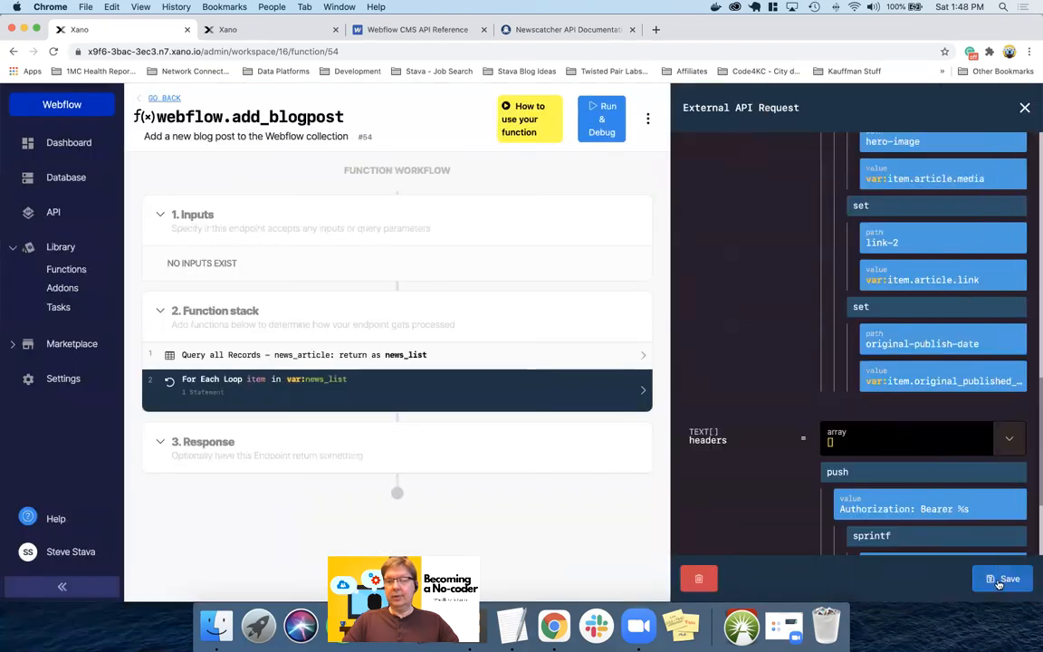
pyautogui.click(1001, 580)
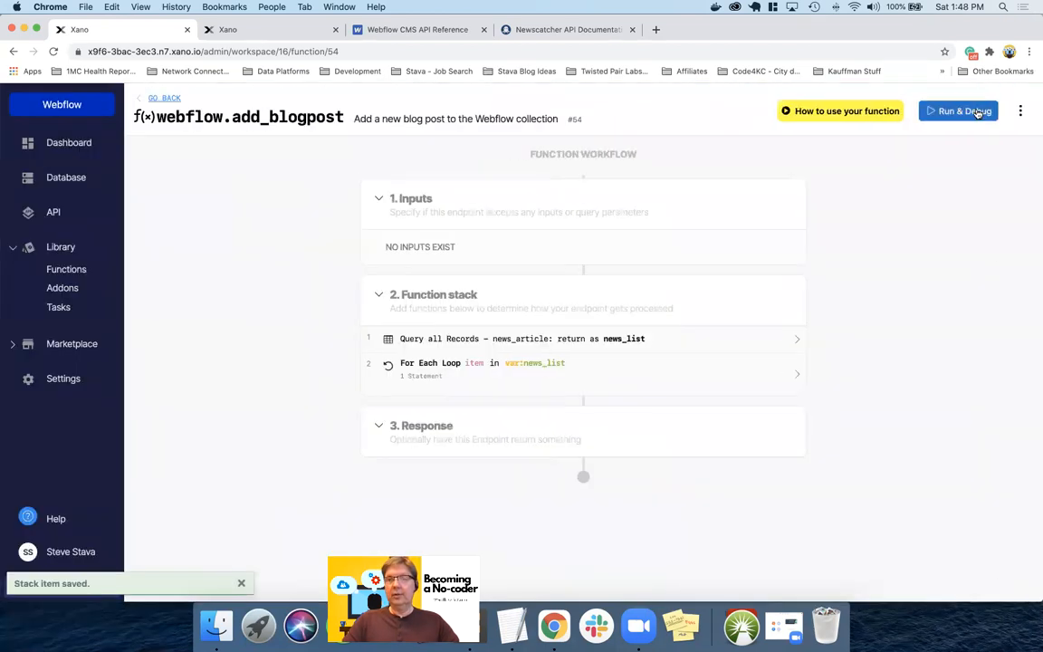
# Step: Run the webflow.add_blogpost function and bring up the loop's API requests in its debug trace
pyautogui.click(976, 111)
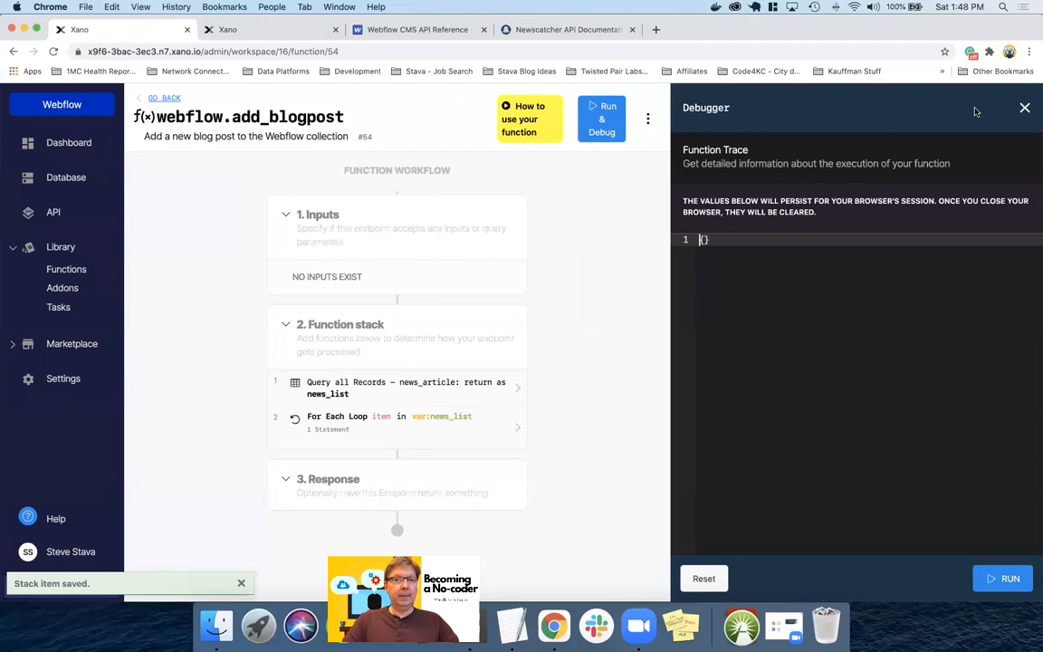
pyautogui.click(995, 575)
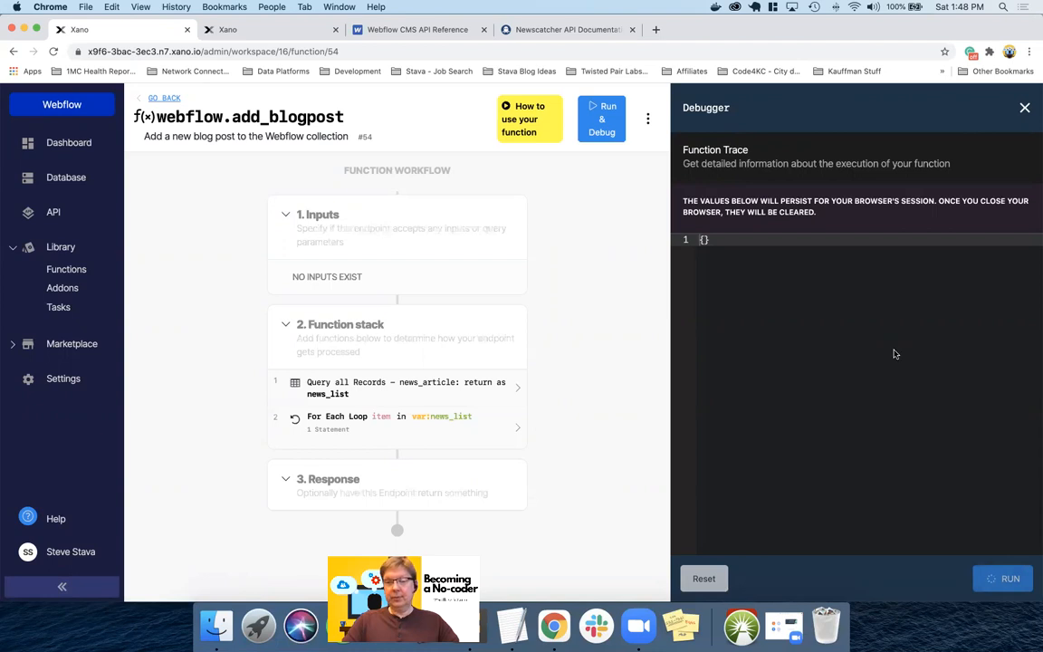
pyautogui.click(905, 207)
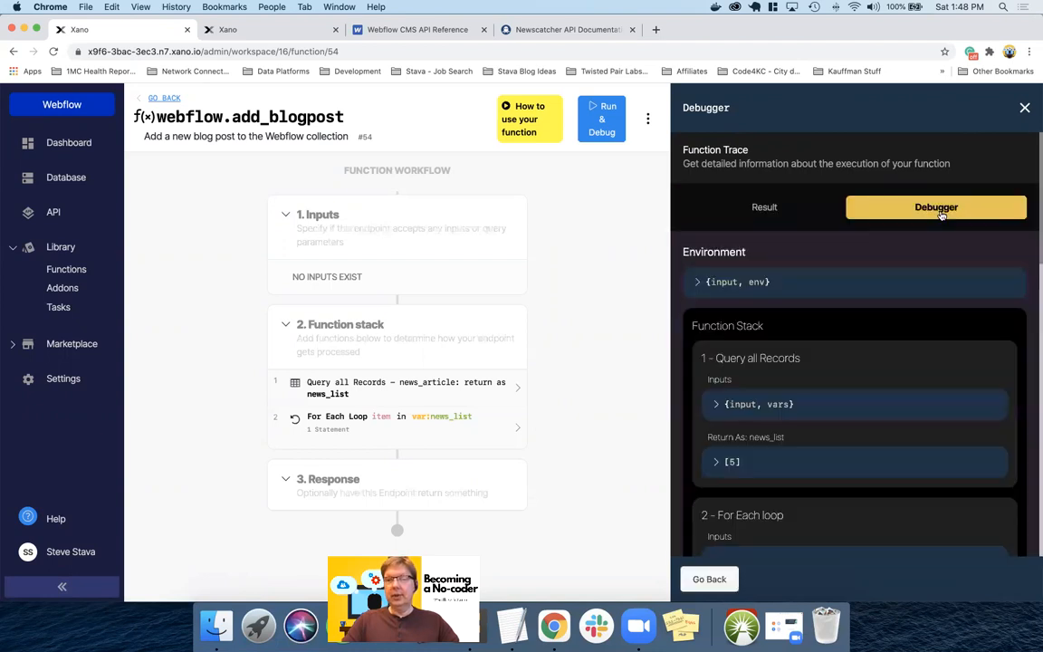
pyautogui.scroll(-1, 849, 409)
pyautogui.scroll(-8, 849, 409)
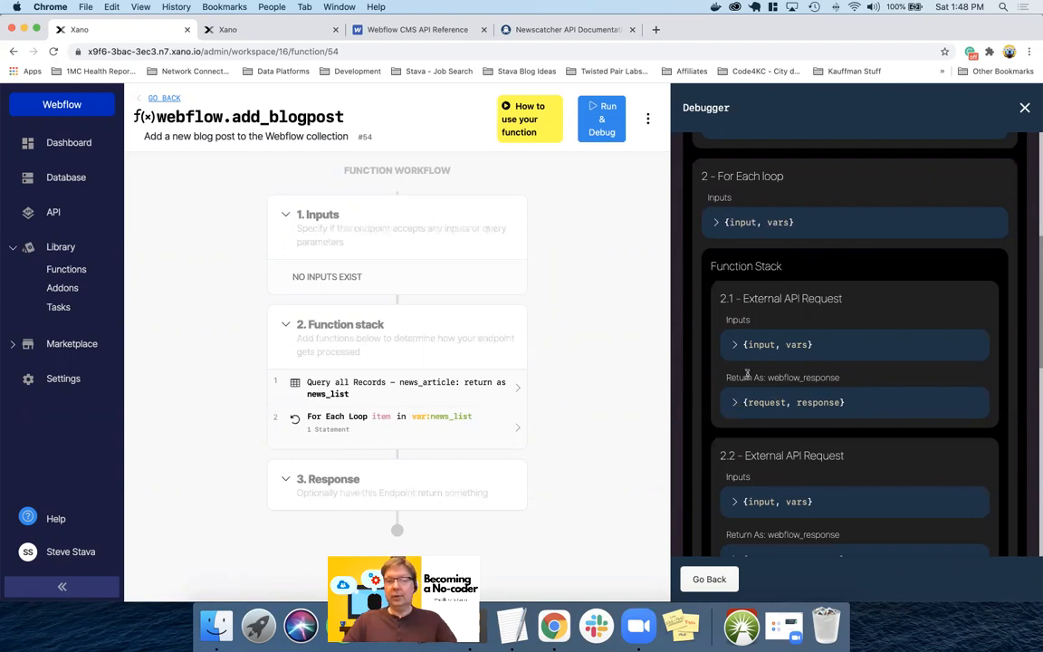
# Step: Examine the first API request's webflow_response, including the problems listed in its result, and close the debugger
pyautogui.click(735, 344)
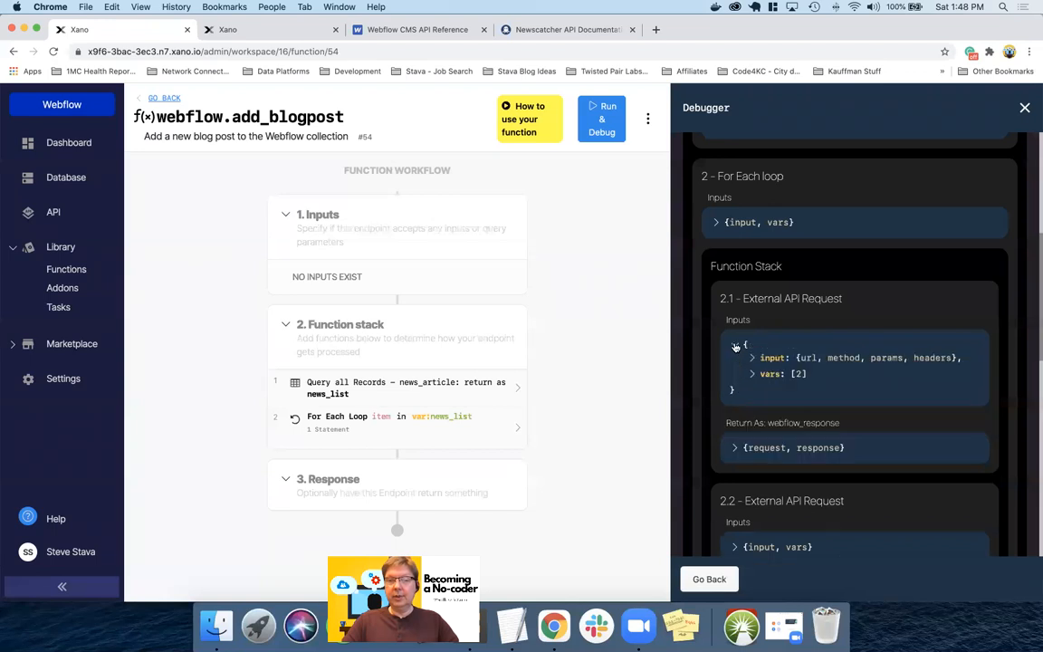
pyautogui.click(735, 448)
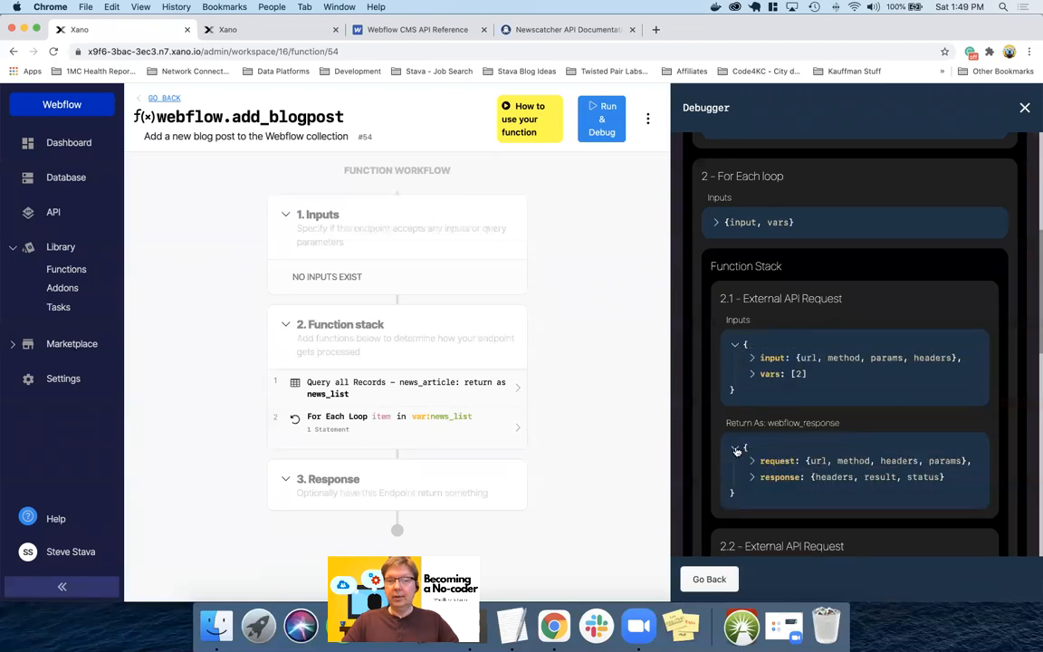
pyautogui.scroll(-3, 736, 450)
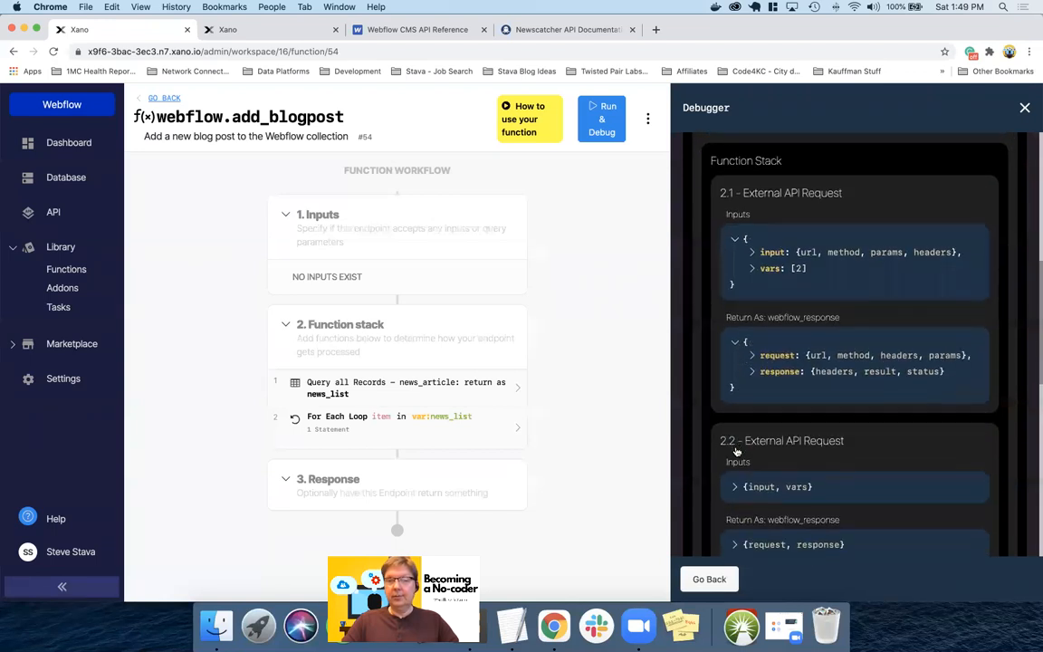
pyautogui.click(752, 372)
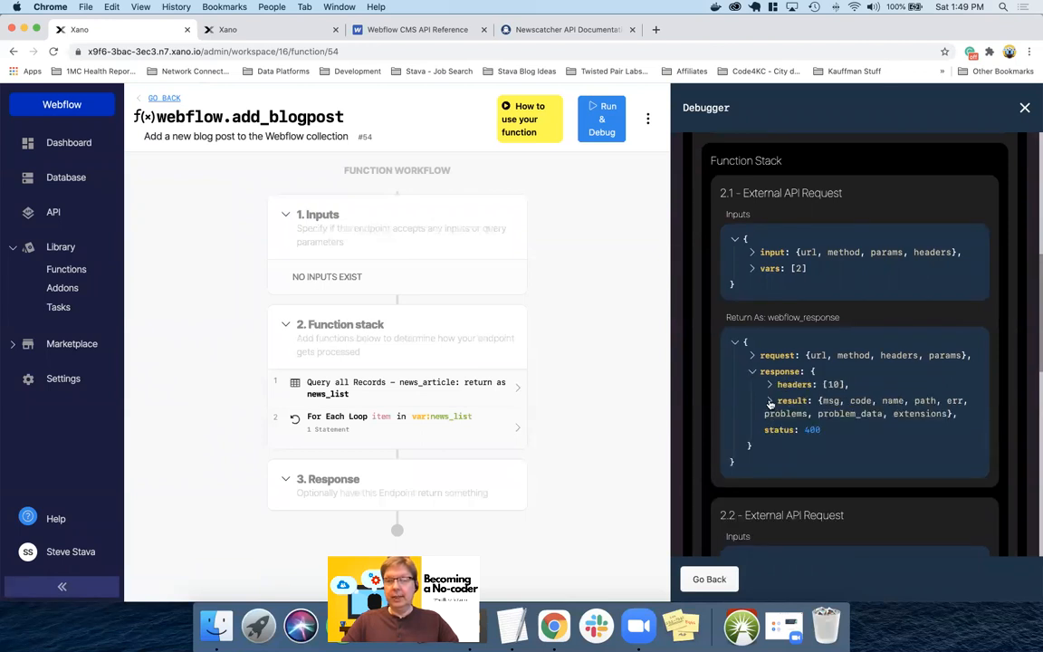
pyautogui.click(769, 402)
pyautogui.scroll(-4, 828, 409)
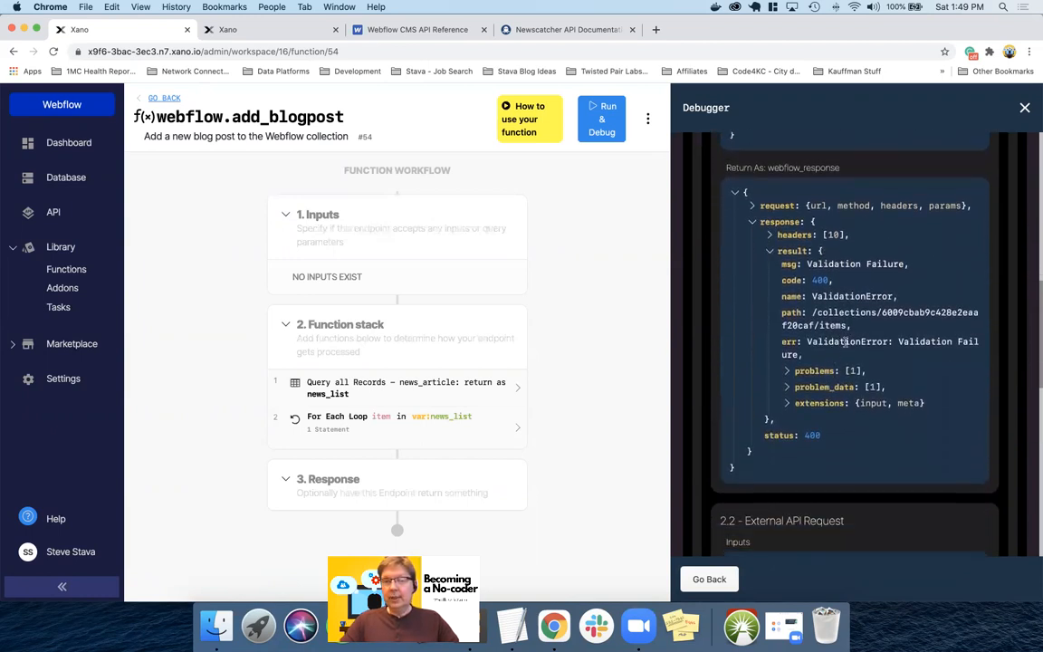
pyautogui.scroll(-2, 867, 341)
pyautogui.scroll(-1, 867, 340)
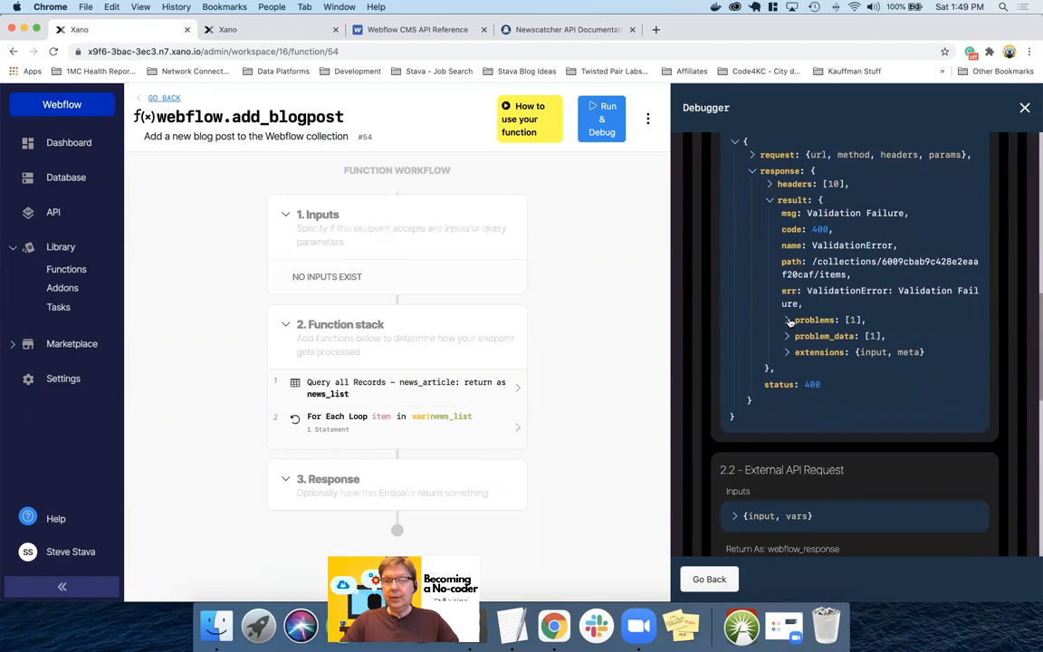
pyautogui.click(818, 320)
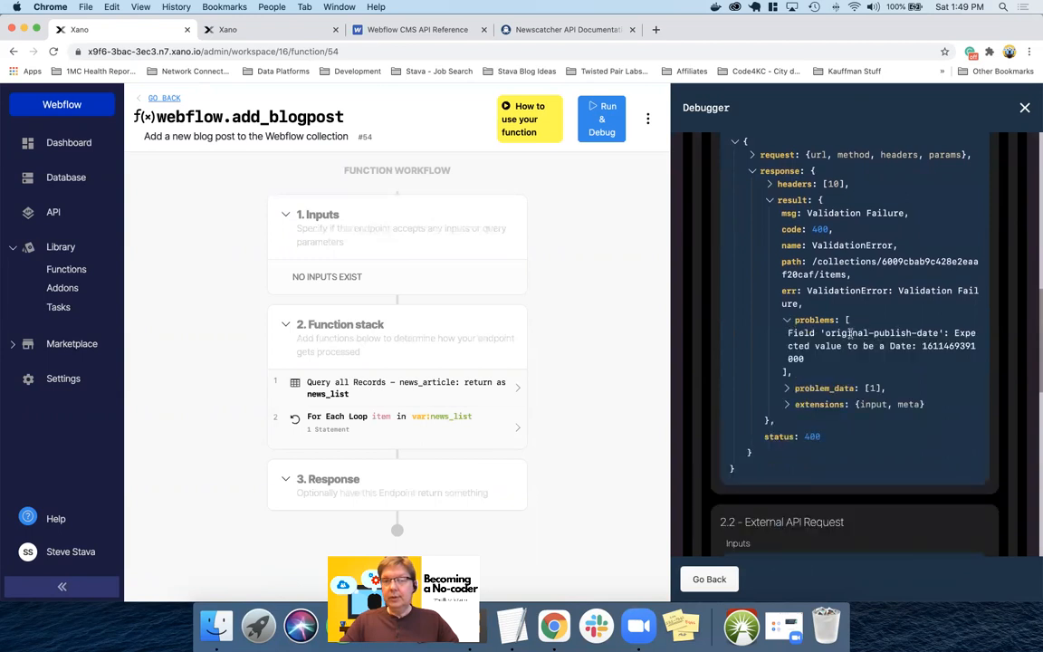
pyautogui.doubleClick(943, 345)
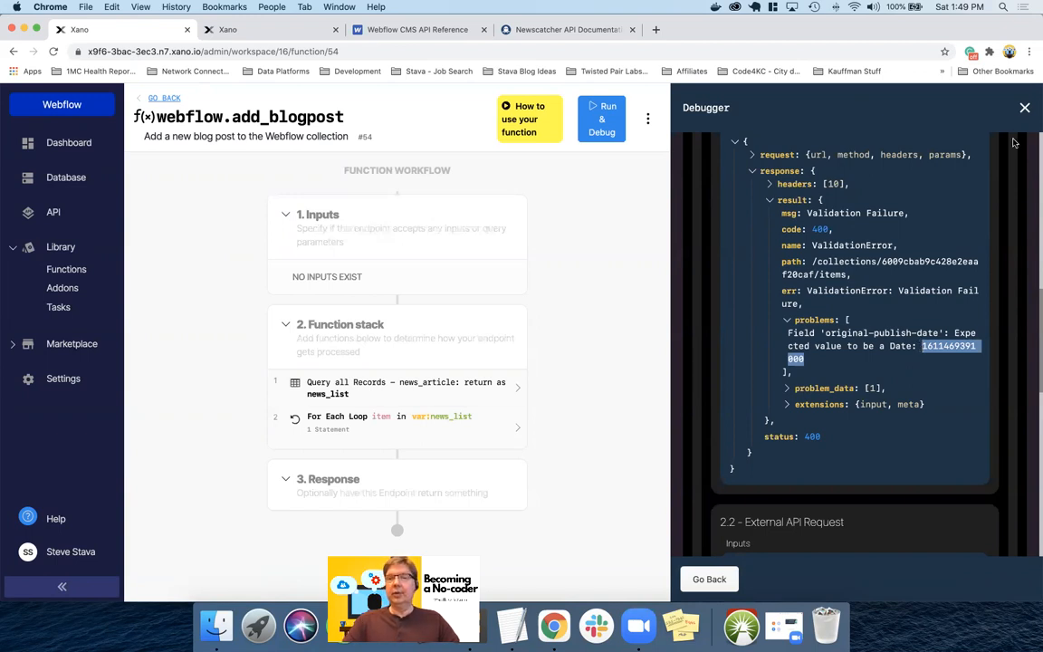
pyautogui.click(1024, 108)
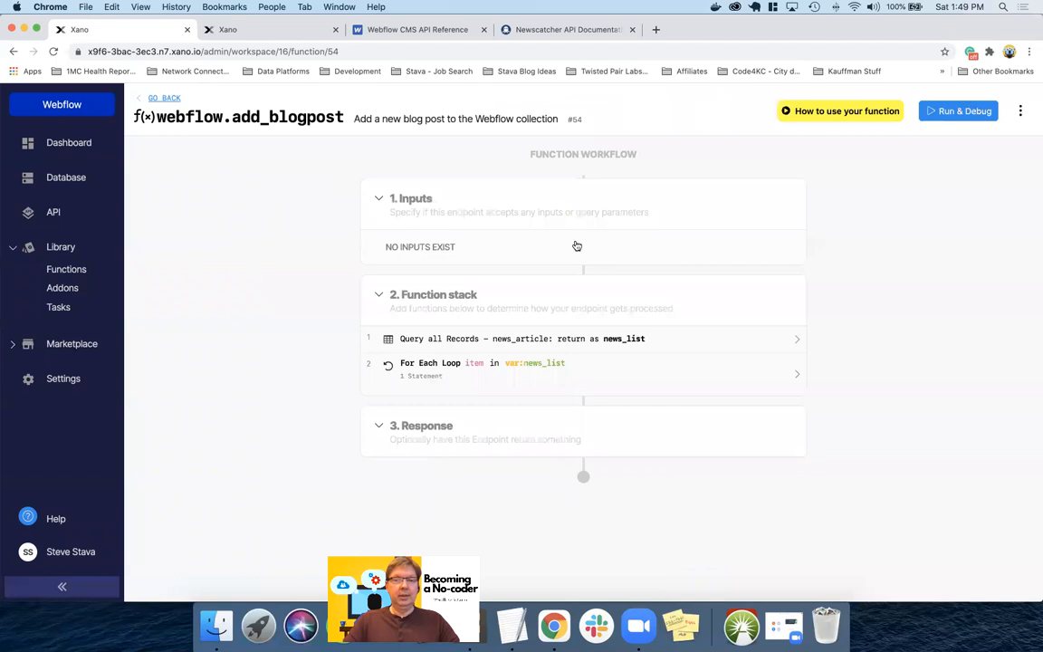
# Step: Add a format_timestamp filter with format c and timezone UTC to the loop request's original-publish-date value, and save the API request
pyautogui.click(497, 374)
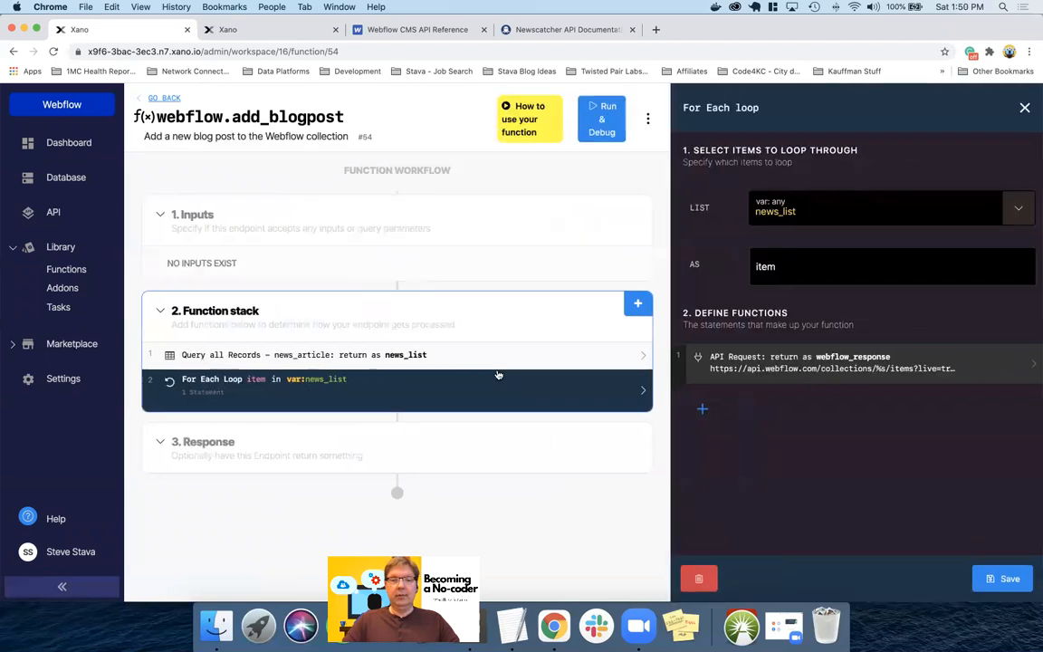
pyautogui.click(784, 366)
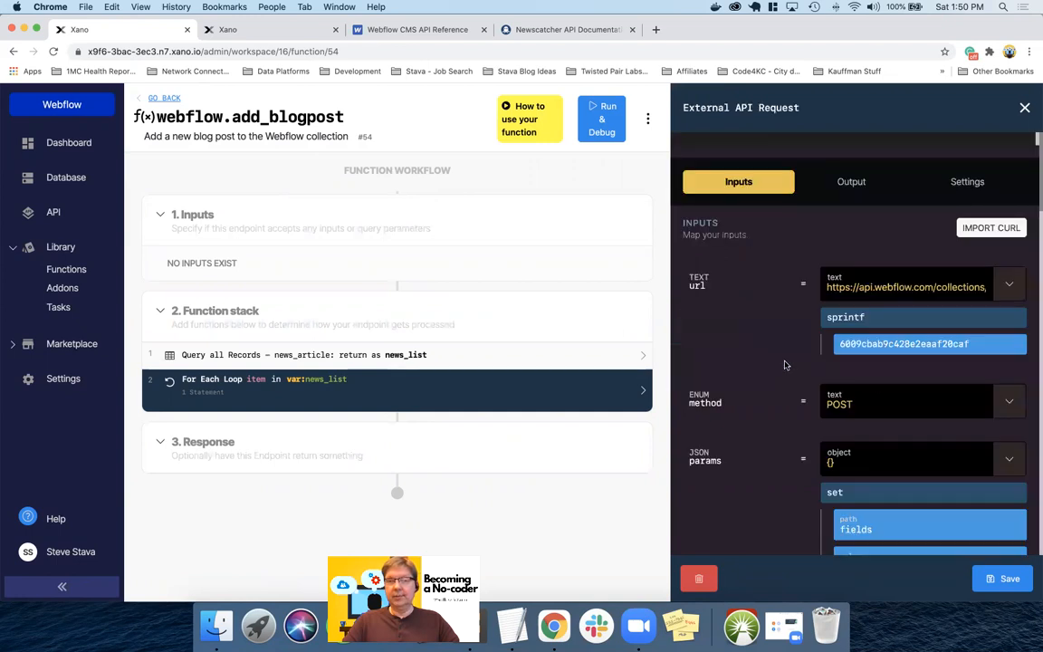
pyautogui.scroll(-10, 878, 385)
pyautogui.scroll(-5, 880, 388)
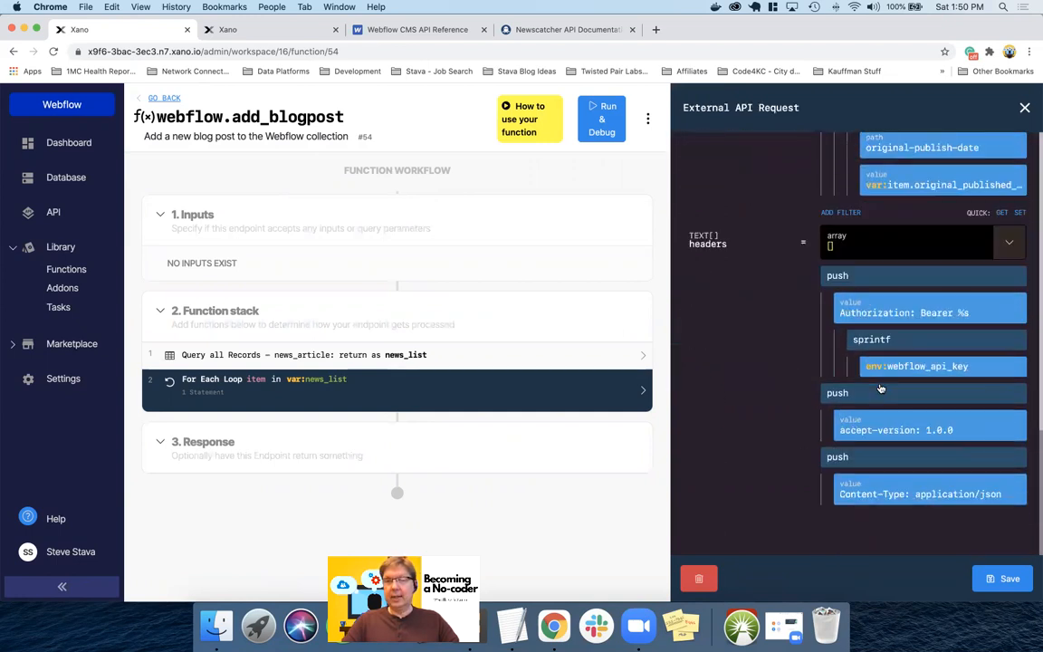
pyautogui.scroll(3, 883, 398)
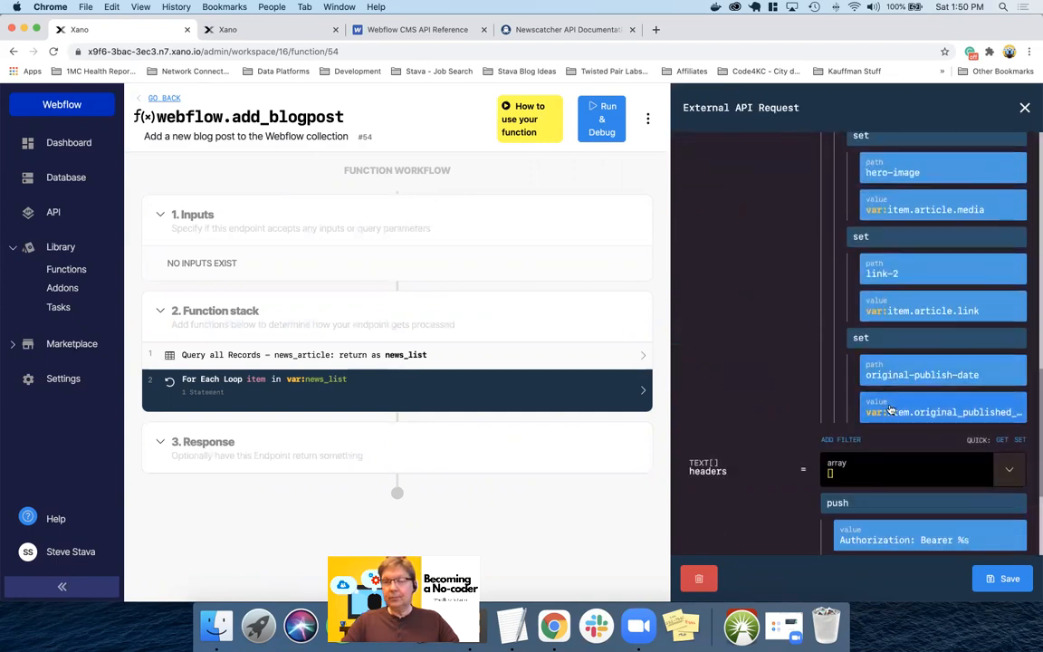
pyautogui.click(896, 410)
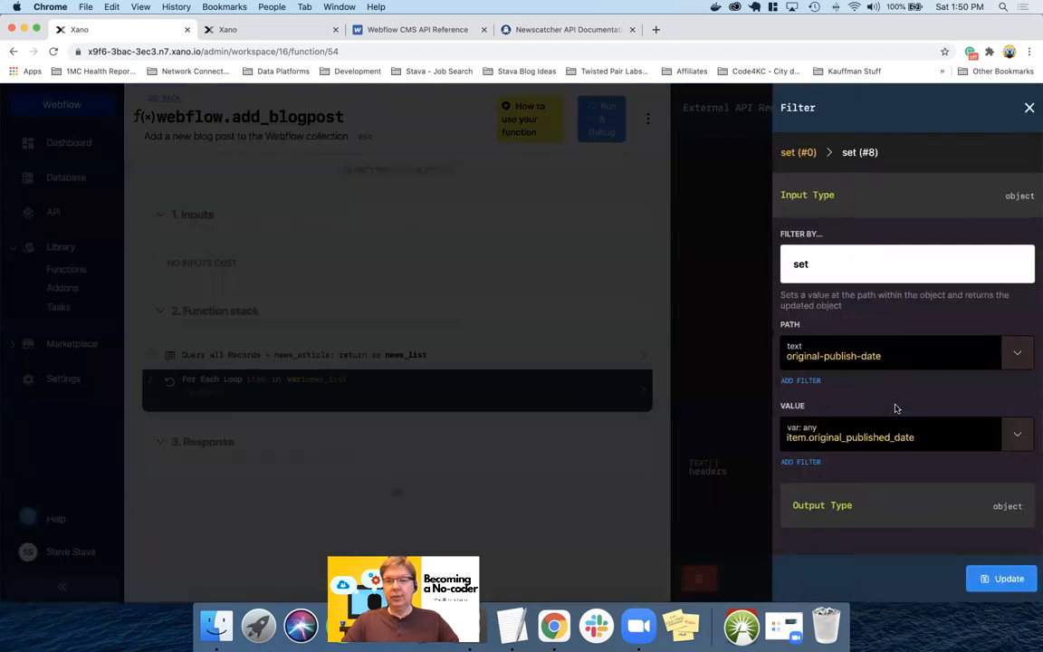
pyautogui.click(798, 462)
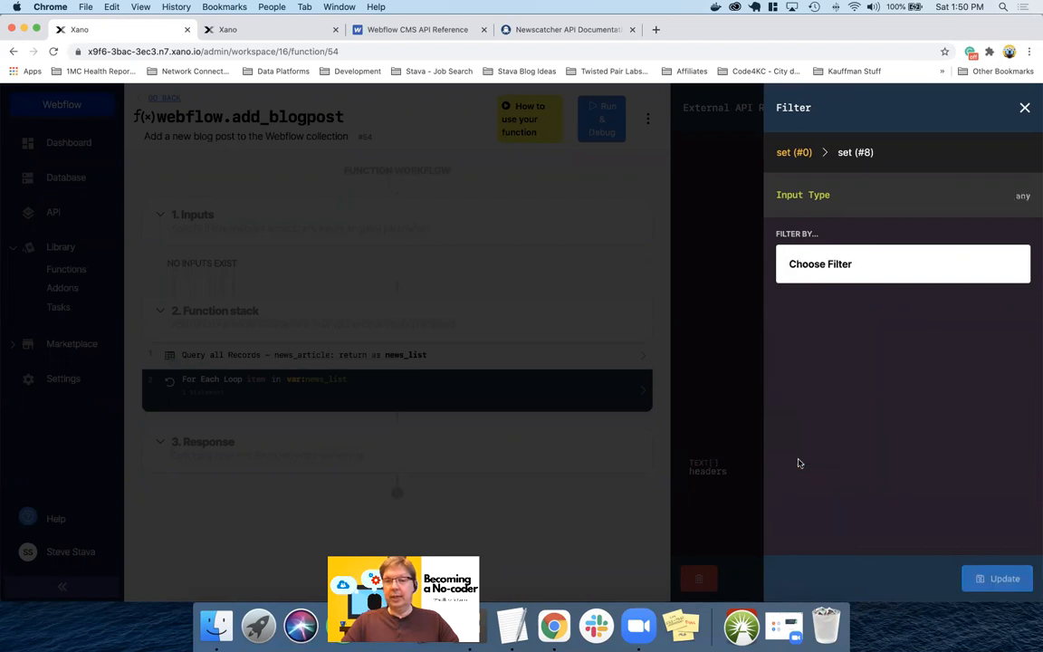
pyautogui.click(854, 264)
pyautogui.write('form')
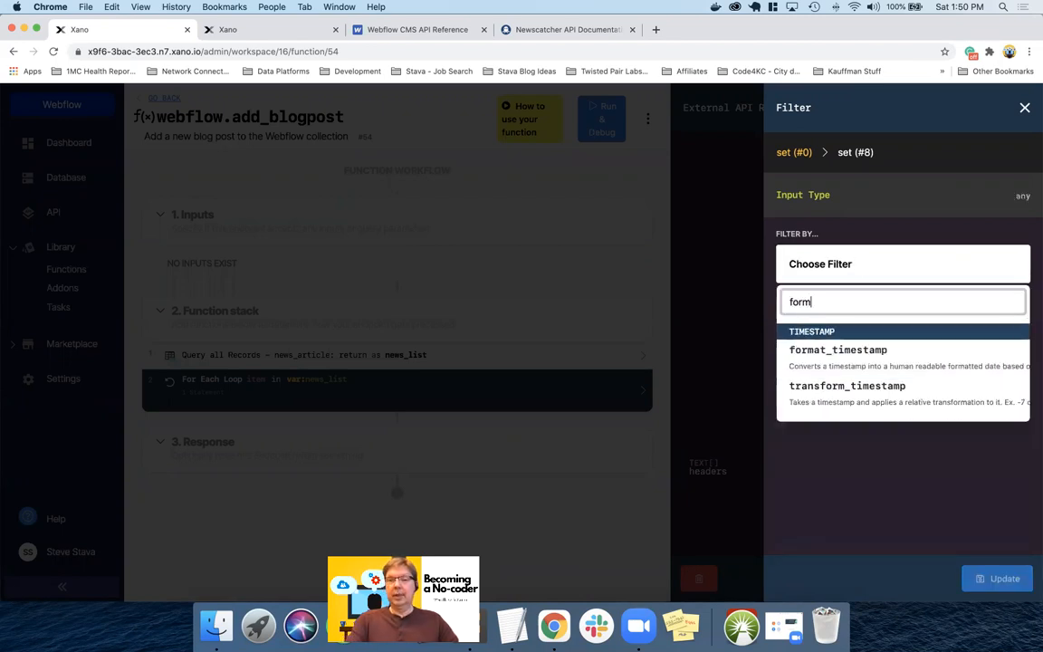
pyautogui.click(813, 367)
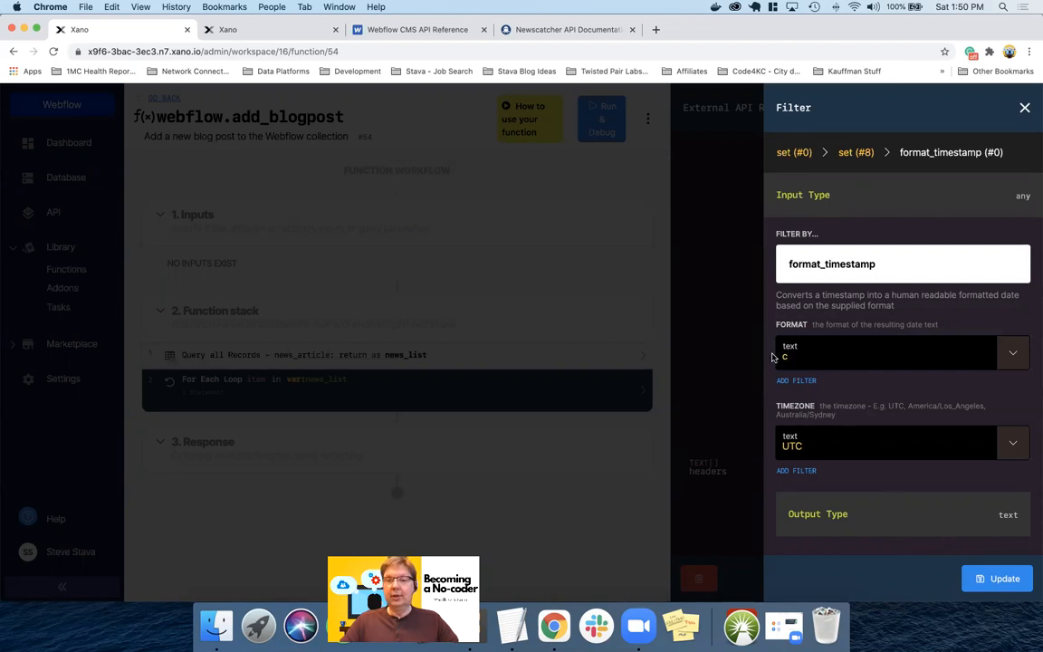
pyautogui.click(990, 575)
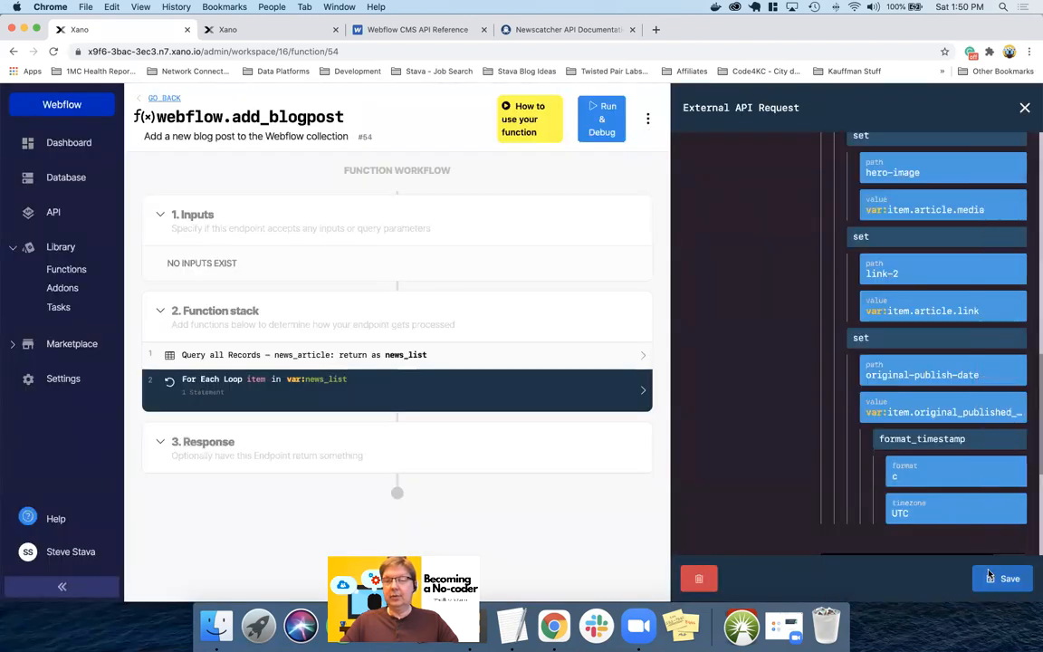
pyautogui.click(1005, 578)
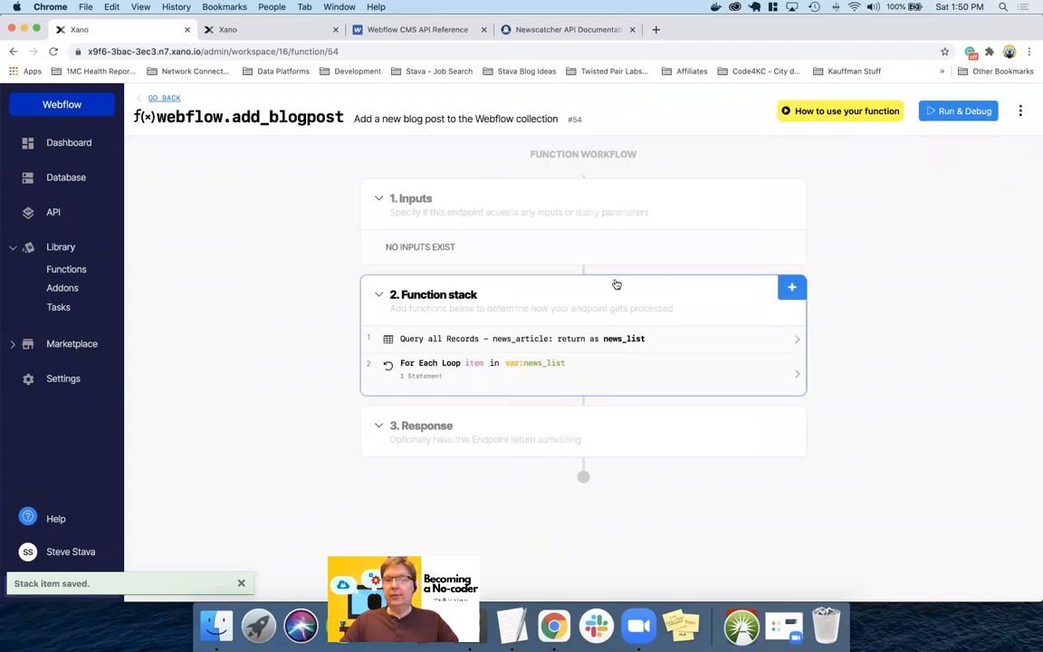
# Step: Run webflow.add_blogpost again with the timestamp formatting and bring up the loop's requests in the new debug trace
pyautogui.click(965, 111)
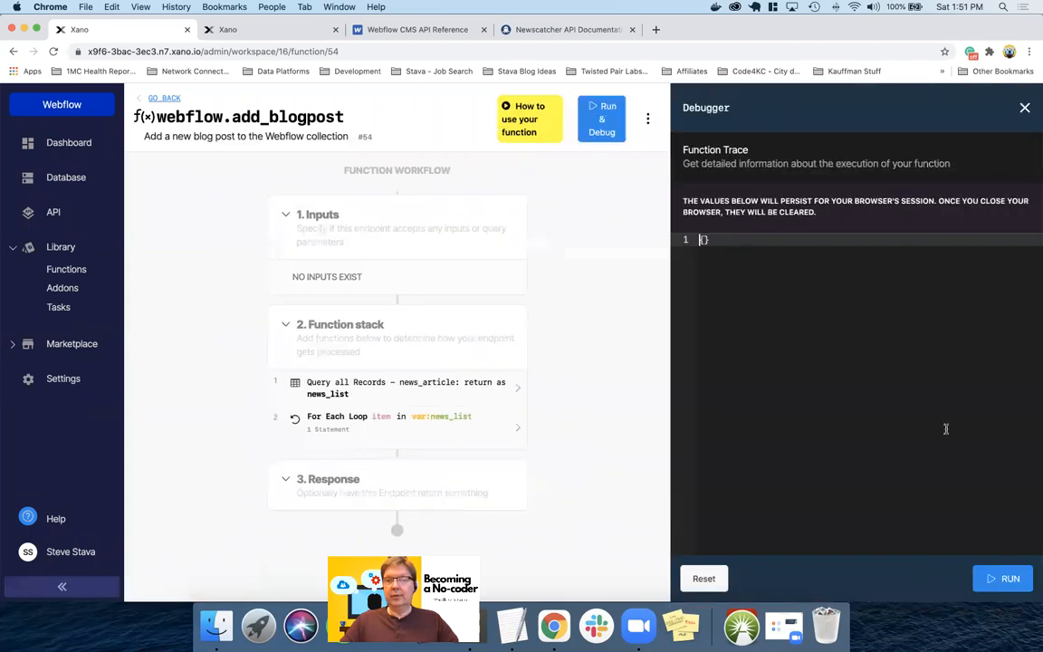
pyautogui.click(993, 577)
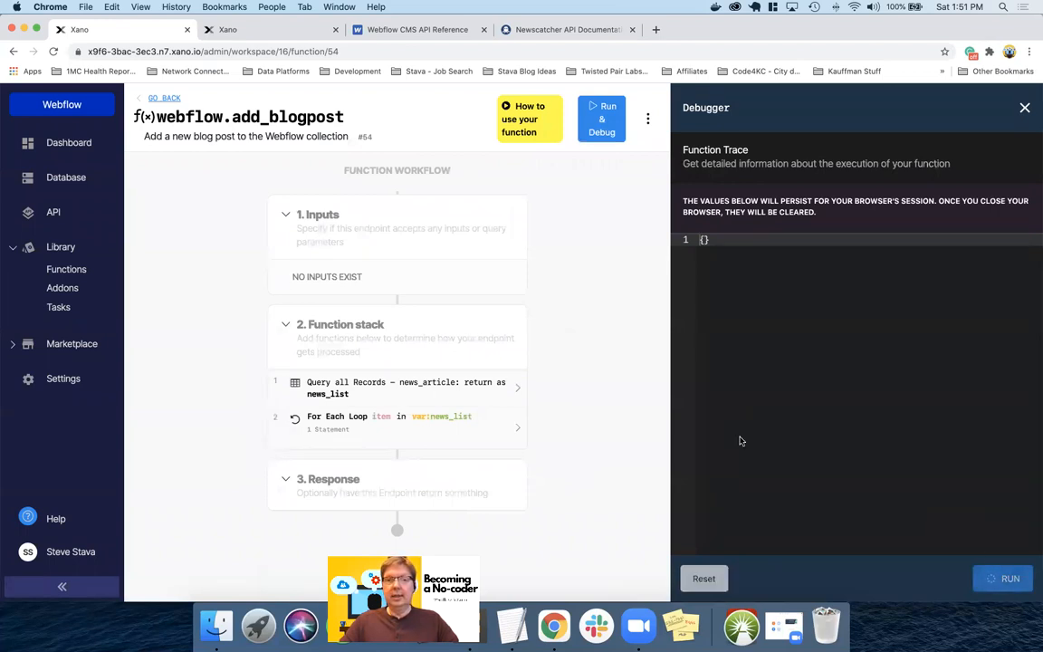
pyautogui.click(937, 207)
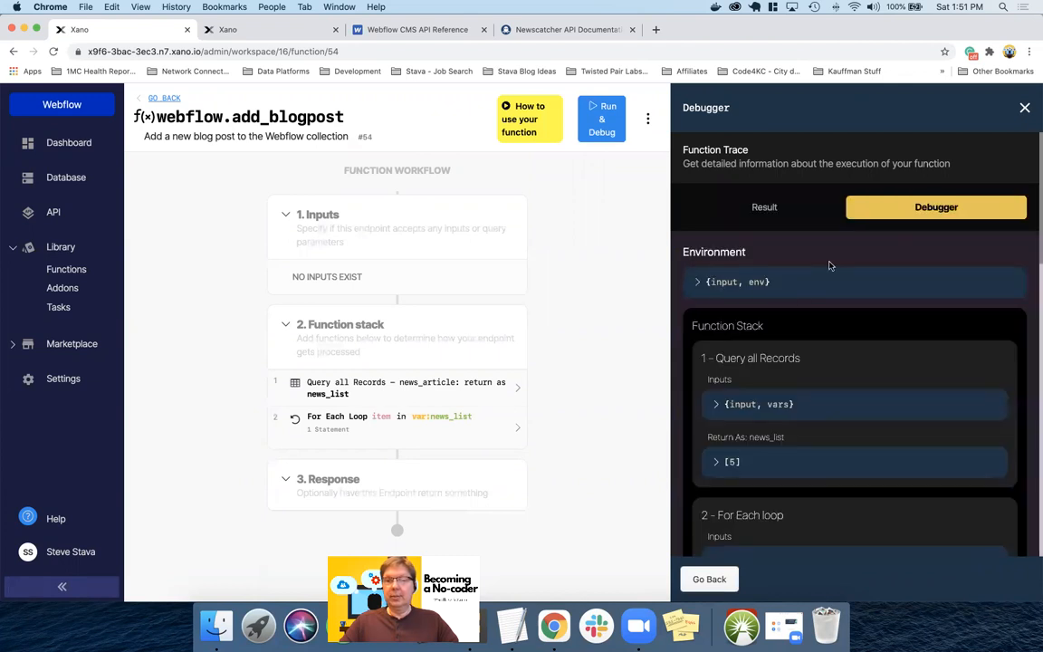
pyautogui.scroll(-5, 820, 362)
pyautogui.scroll(-3, 740, 467)
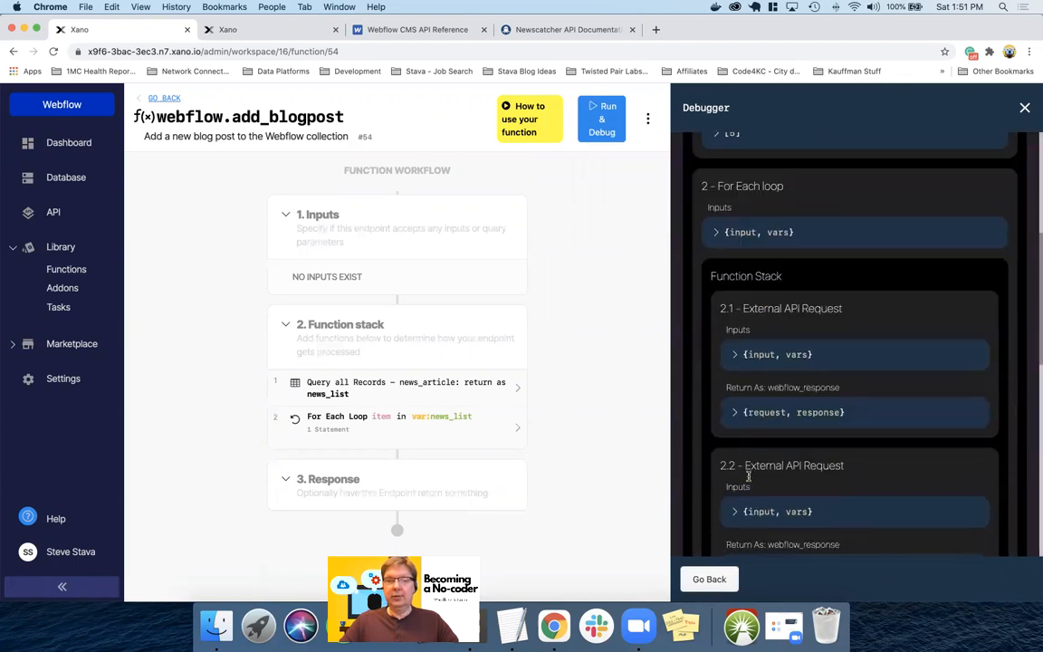
# Step: Check the status and the original-publish-date value in the first API request's response result
pyautogui.click(735, 390)
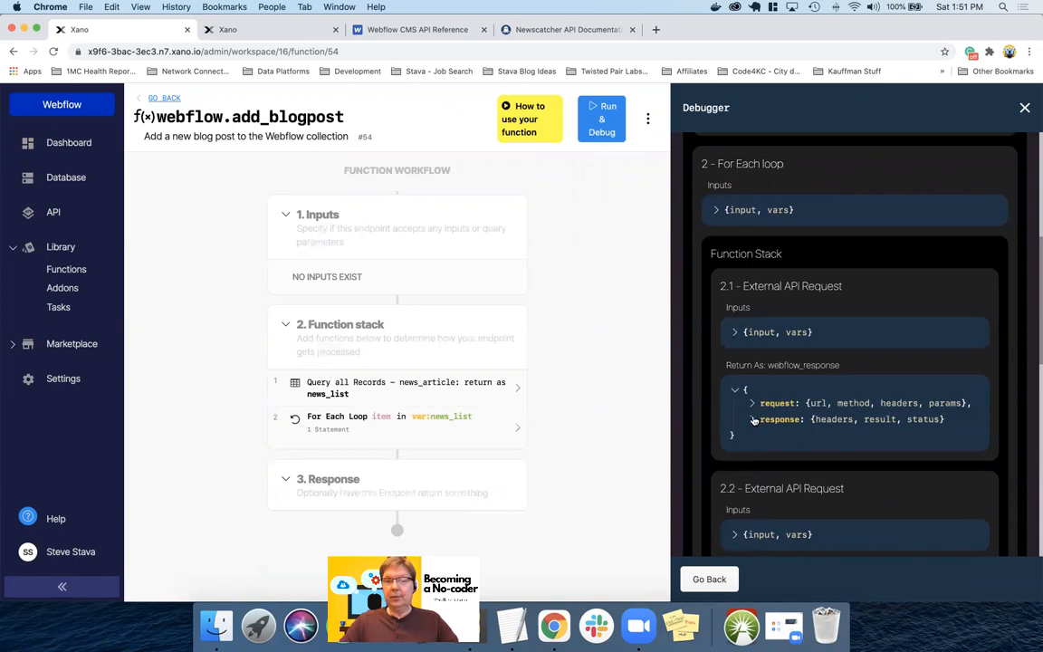
pyautogui.click(822, 417)
pyautogui.scroll(-4, 820, 398)
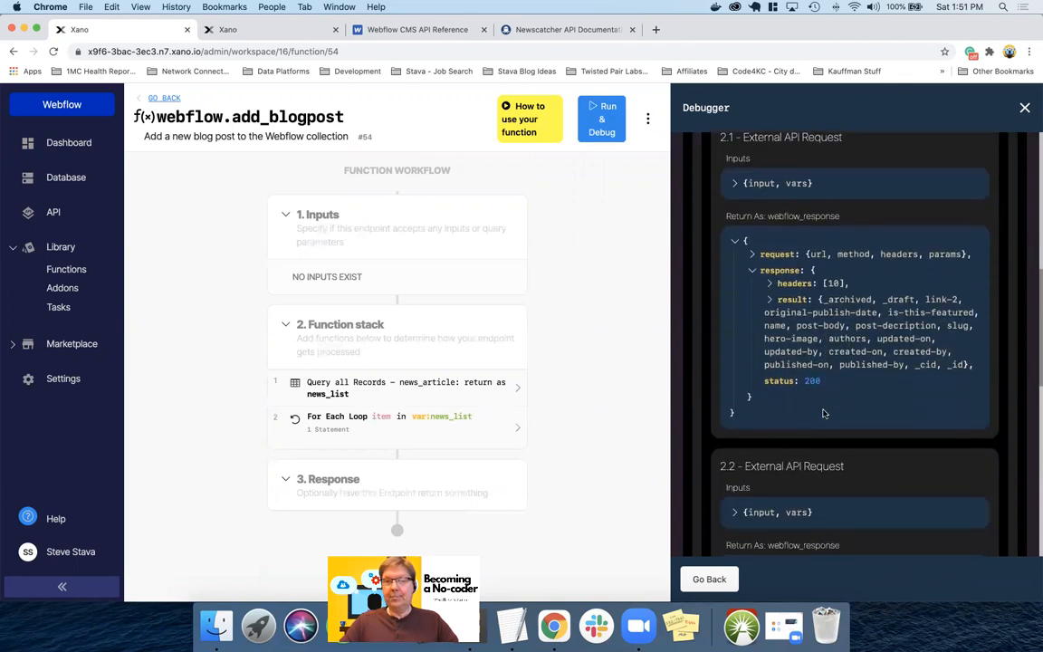
pyautogui.click(770, 300)
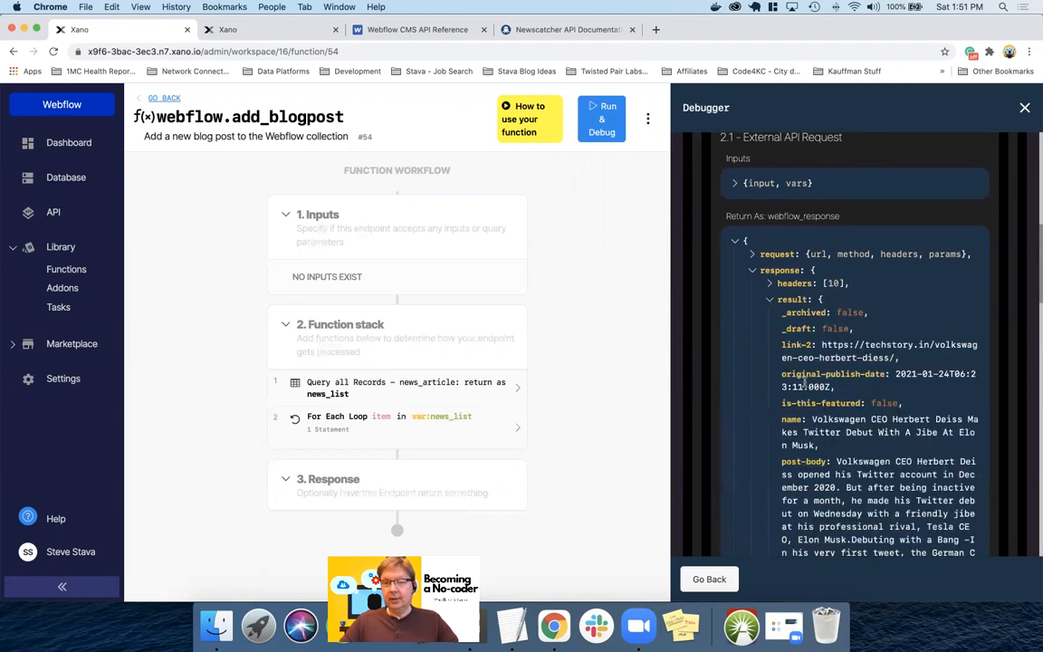
pyautogui.moveTo(894, 373); pyautogui.dragTo(833, 387)
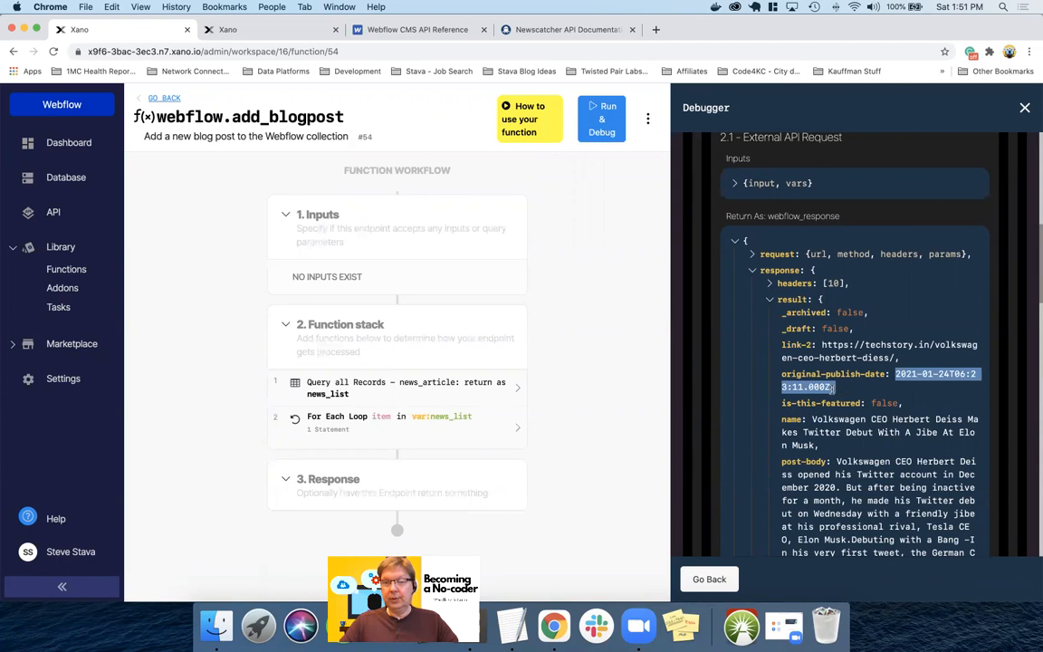
# Step: Expand the first API request's request data in the debugger and check the original-publish-date value sent in its params
pyautogui.scroll(-5, 908, 434)
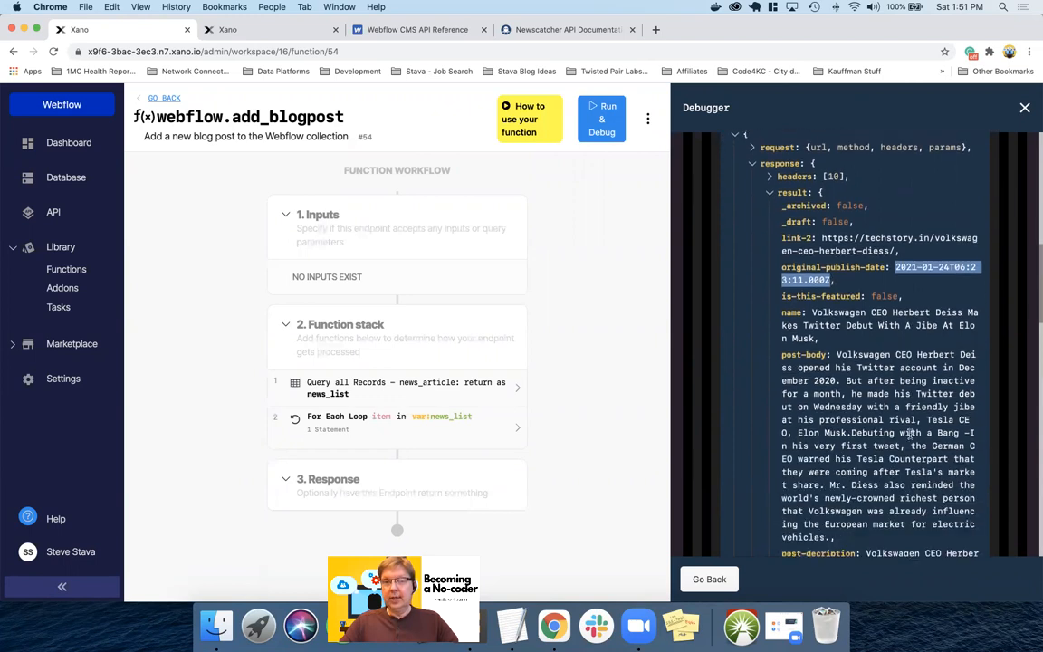
pyautogui.scroll(6, 909, 434)
pyautogui.scroll(1, 910, 434)
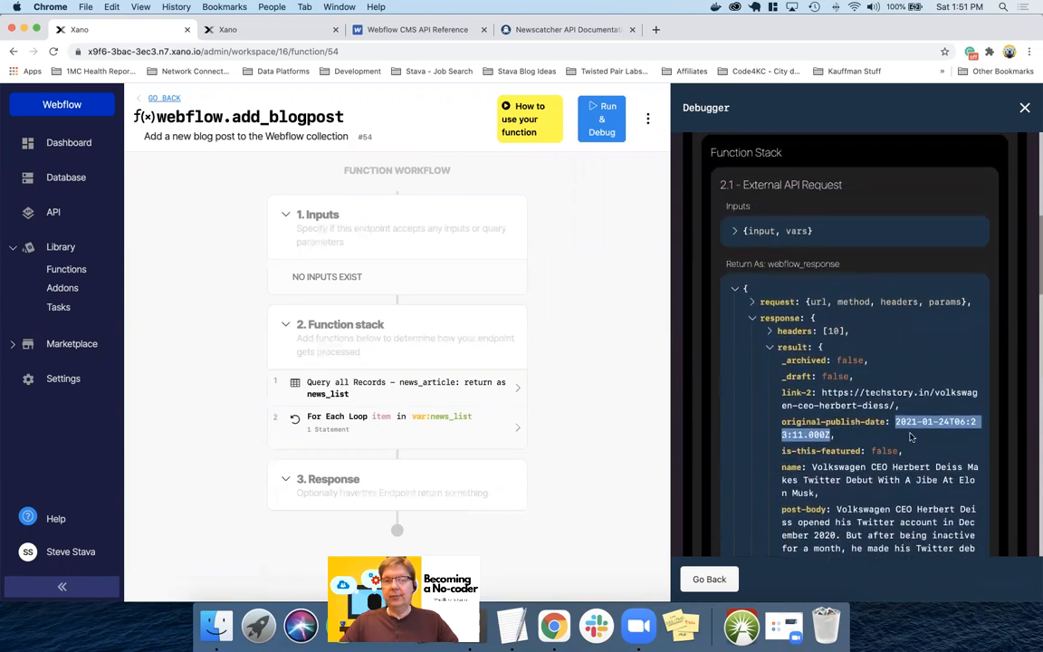
pyautogui.click(752, 303)
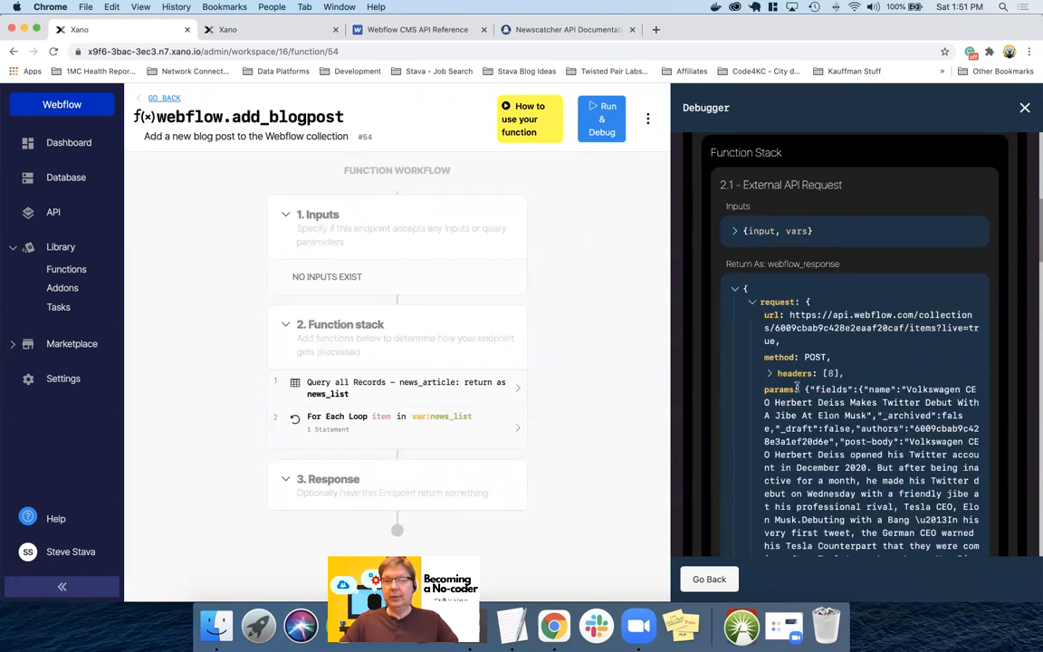
pyautogui.scroll(-10, 795, 386)
pyautogui.scroll(5, 795, 386)
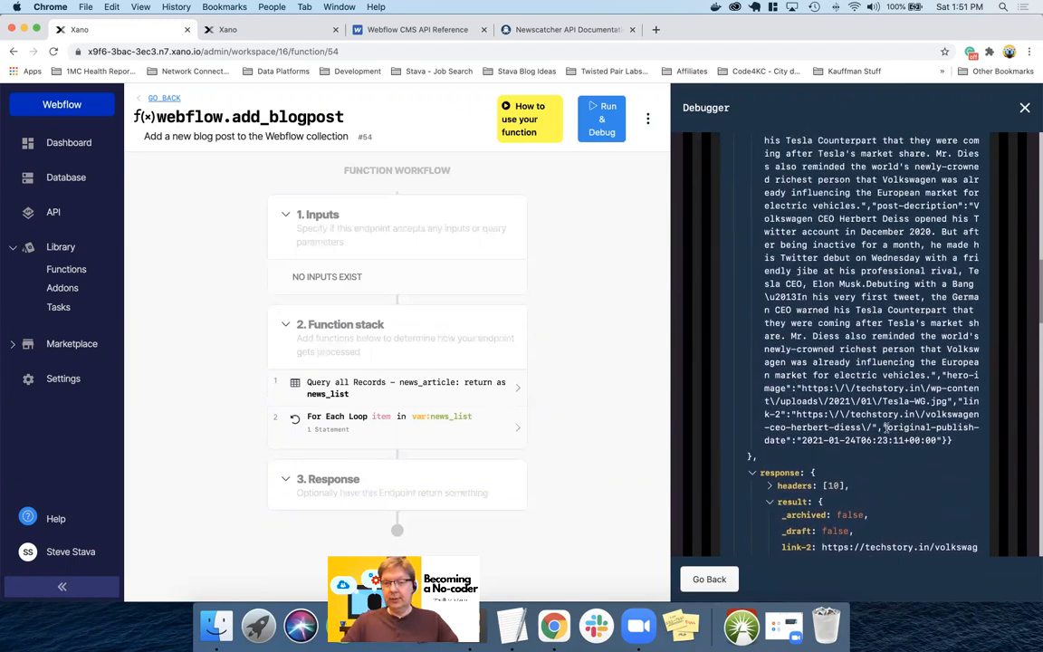
pyautogui.moveTo(885, 429); pyautogui.dragTo(932, 440)
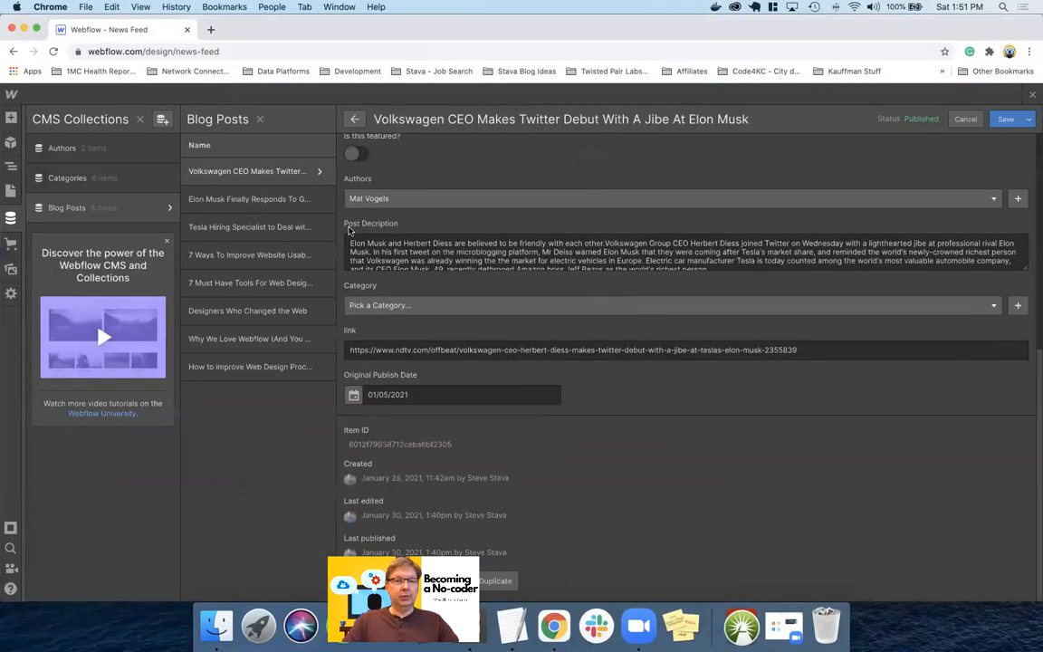
# Step: Switch to the Webflow designer, reload it, and check the Original Publish Date of the newest item in the Blog Posts collection
pyautogui.click(53, 51)
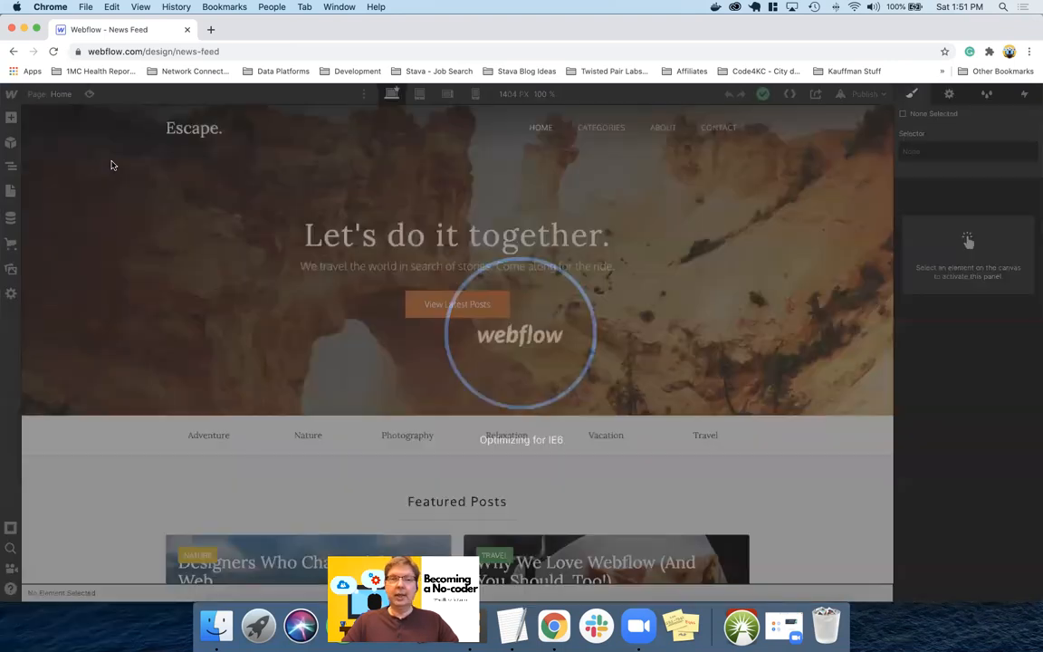
pyautogui.click(11, 216)
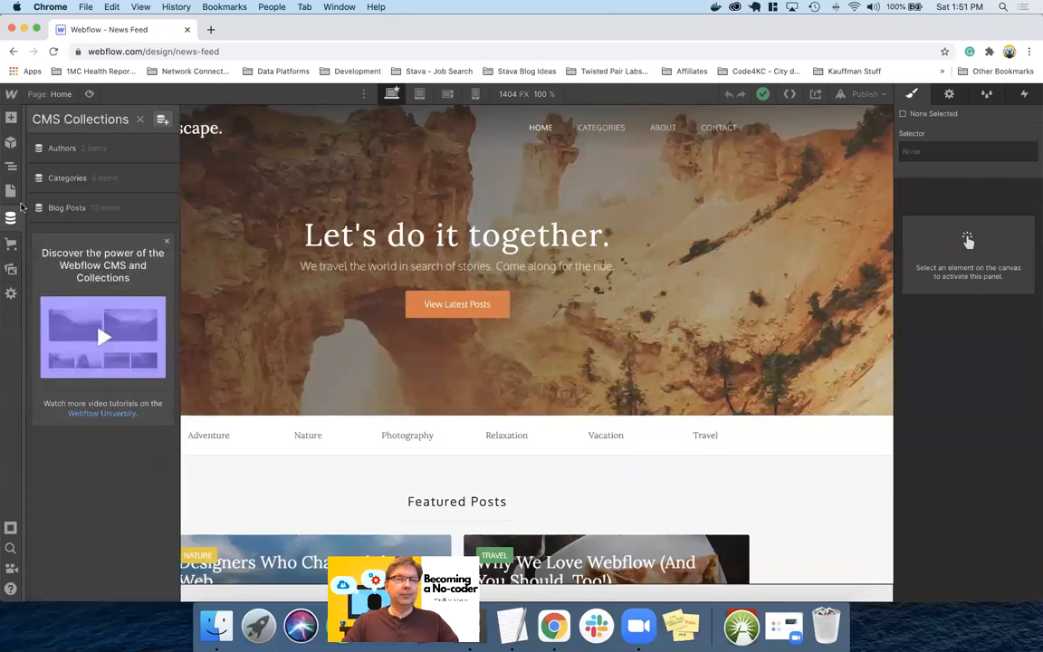
pyautogui.click(82, 207)
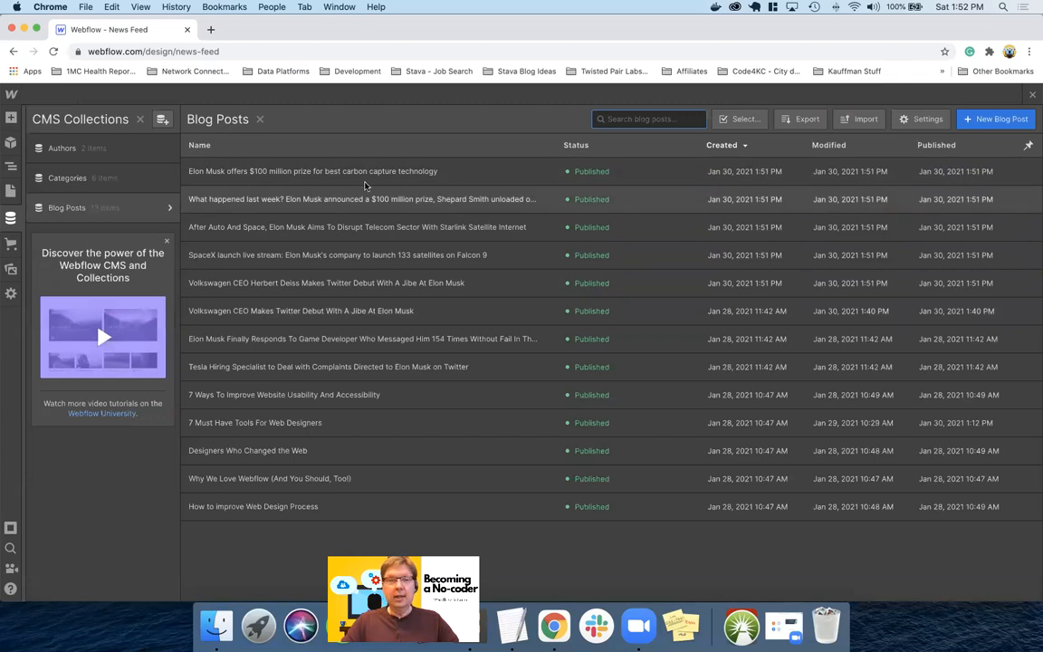
pyautogui.click(364, 172)
pyautogui.scroll(-5, 426, 331)
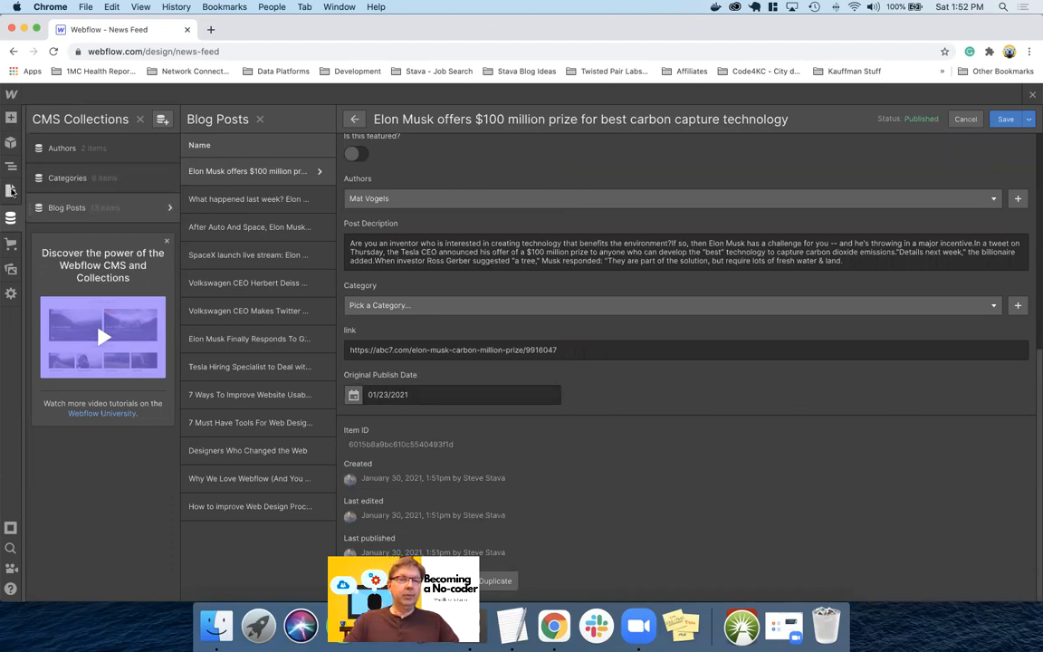
# Step: Bind the Featured Posts thumbnail date on the Home page to Original Publish Date, using the January 30, 2021 format
pyautogui.click(11, 191)
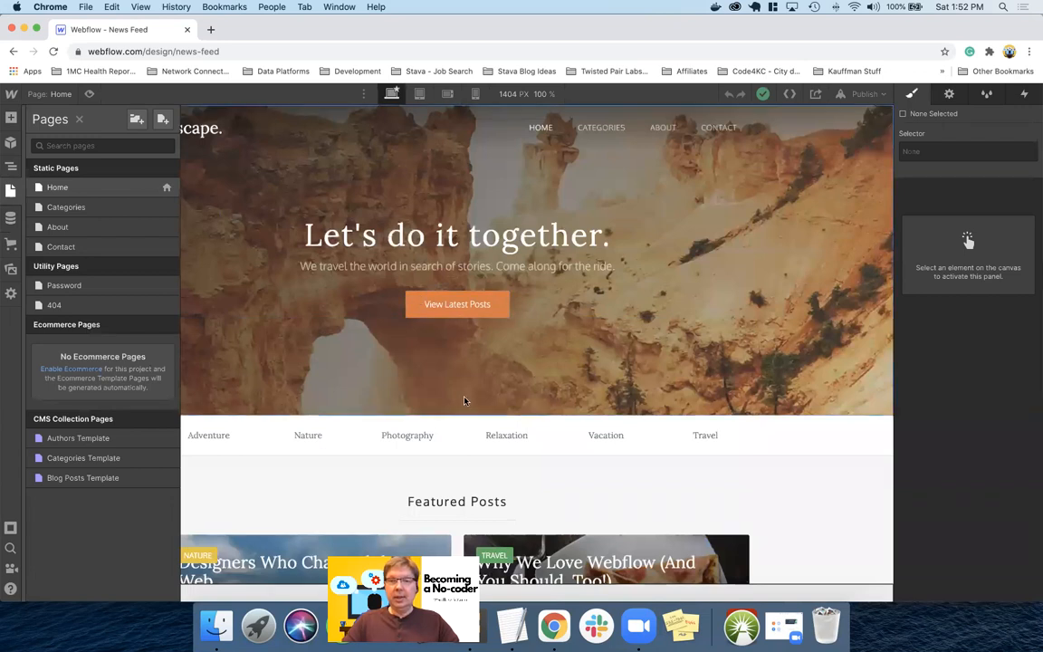
pyautogui.click(12, 167)
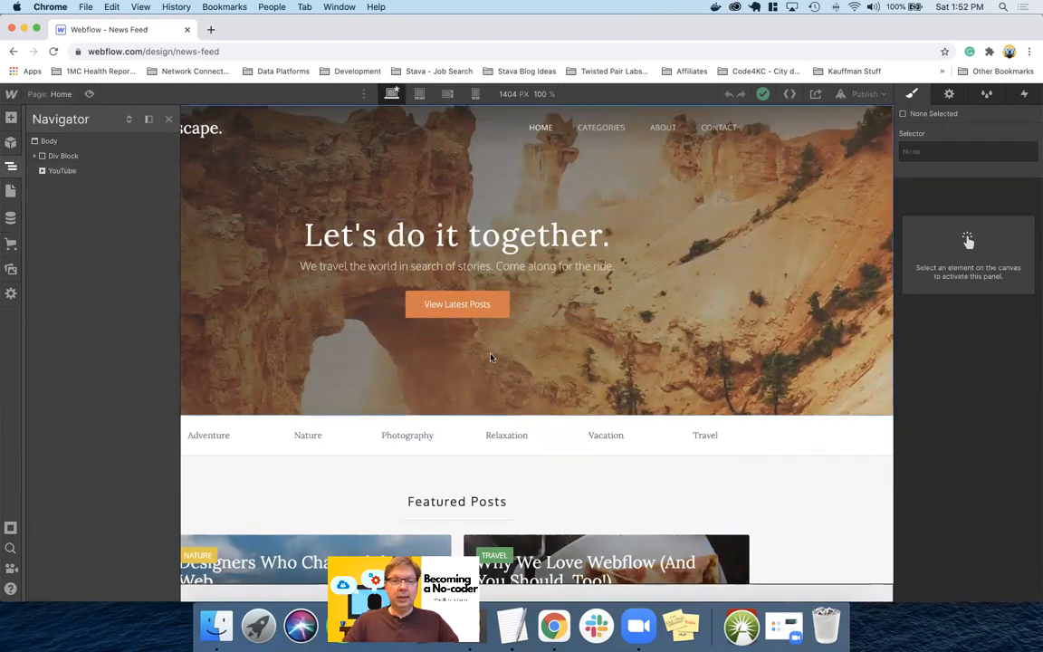
pyautogui.scroll(-3, 492, 358)
pyautogui.scroll(-2, 491, 358)
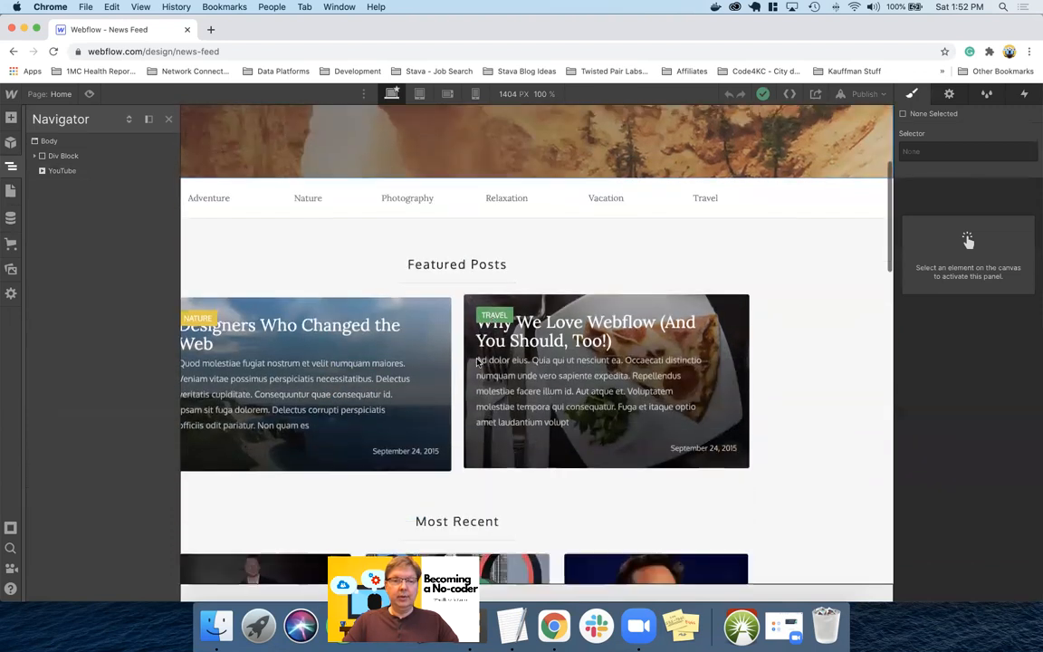
pyautogui.click(392, 451)
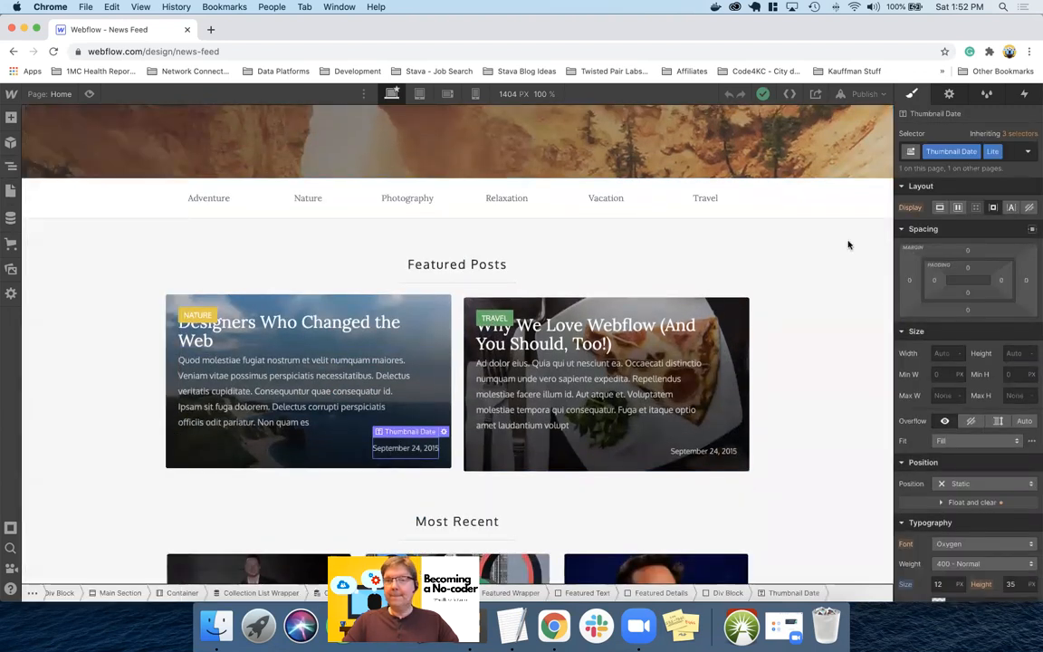
pyautogui.click(948, 94)
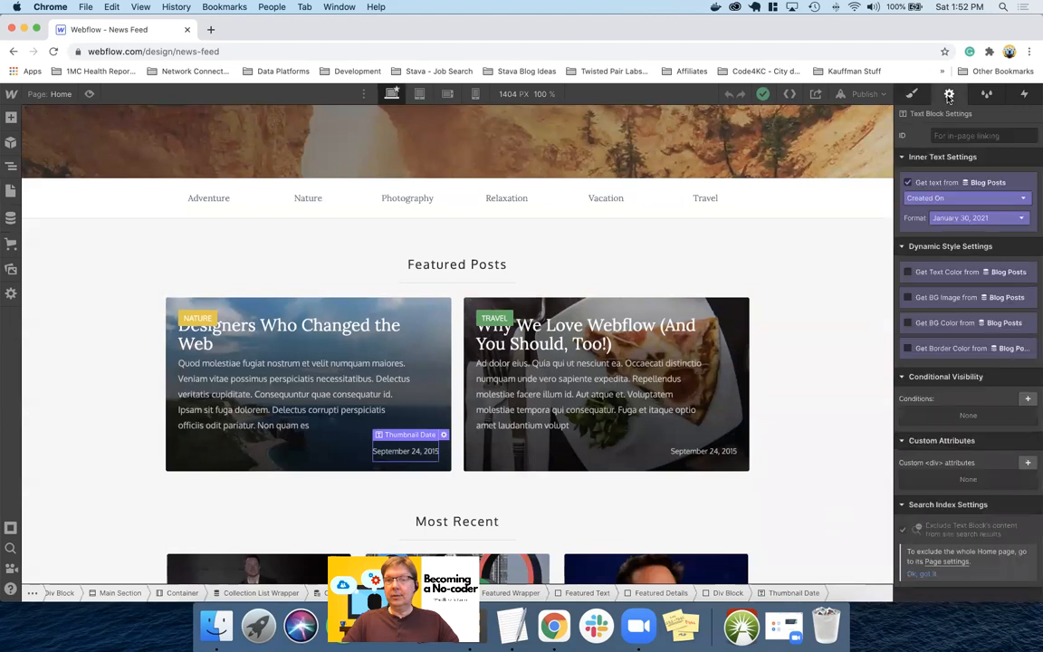
pyautogui.click(955, 197)
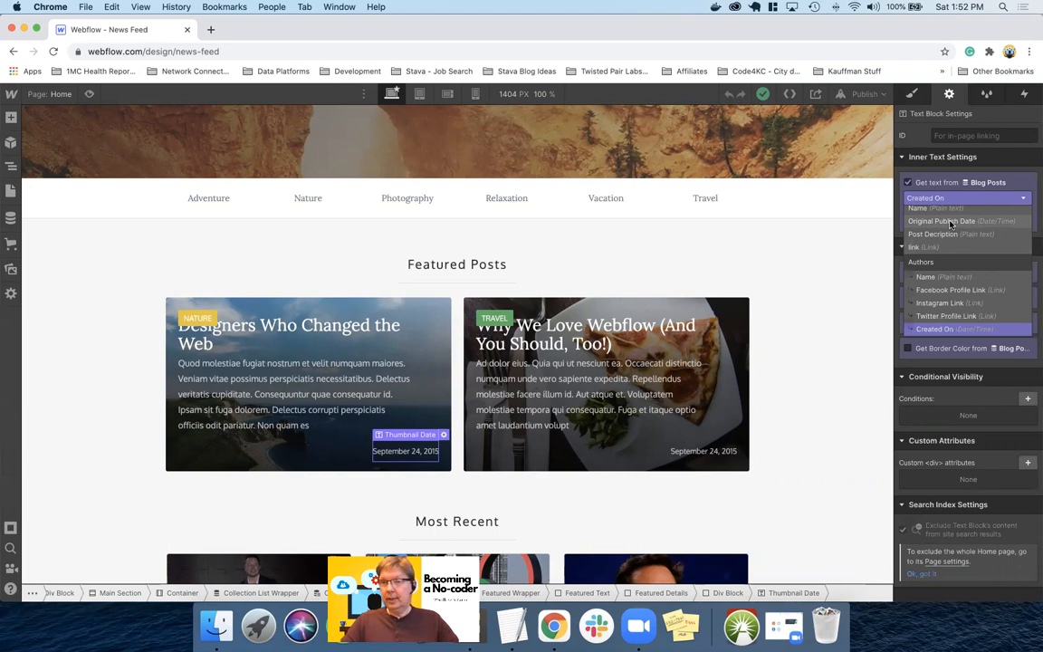
pyautogui.click(938, 220)
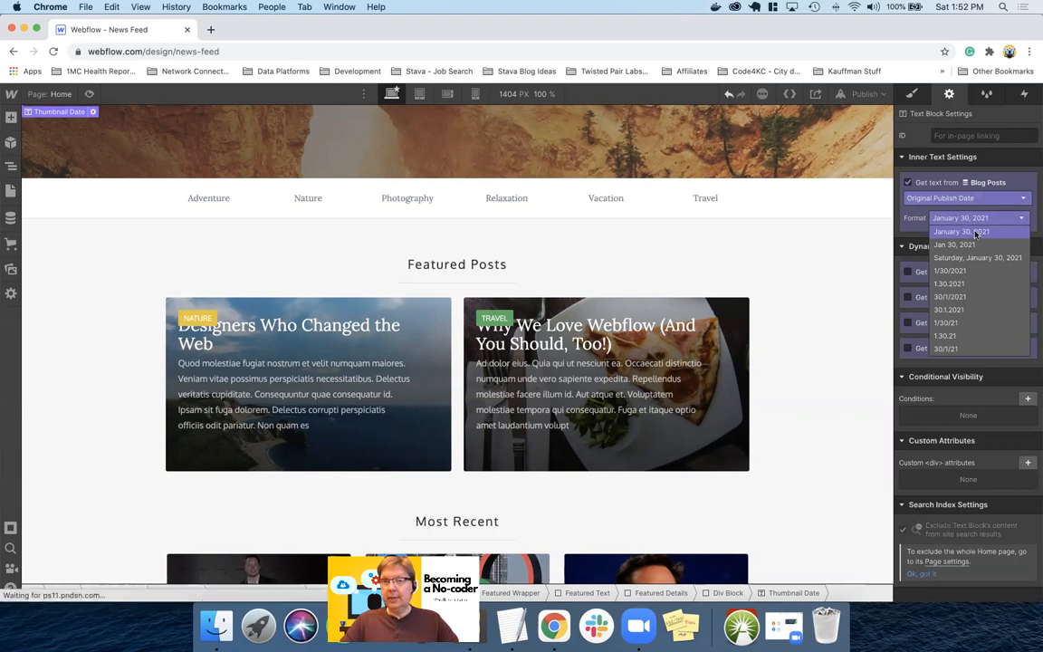
pyautogui.click(975, 233)
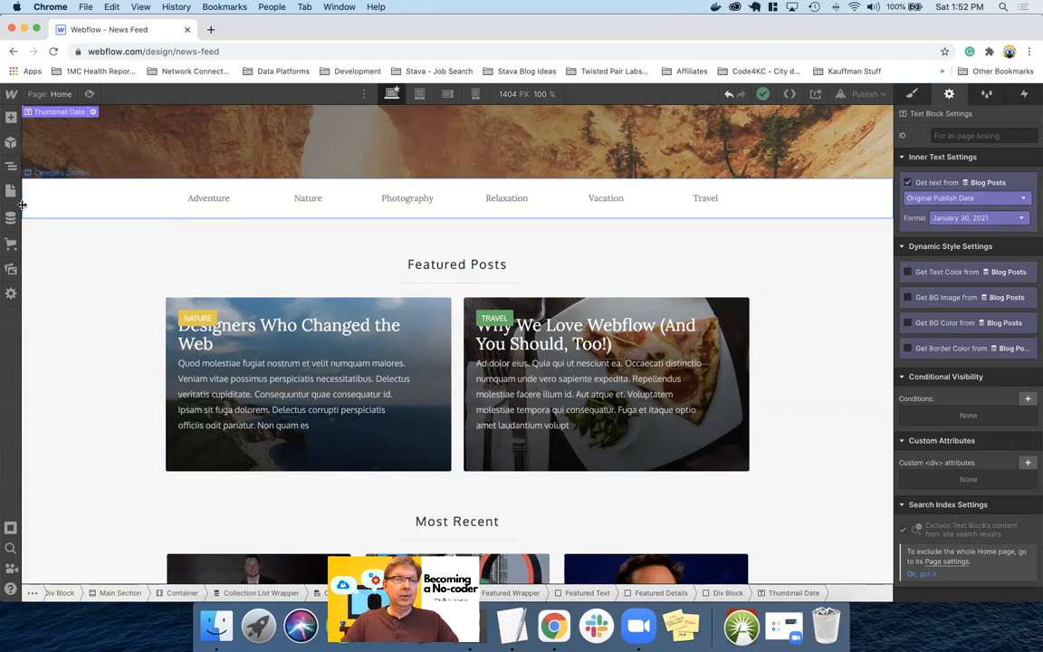
pyautogui.scroll(-2, 167, 407)
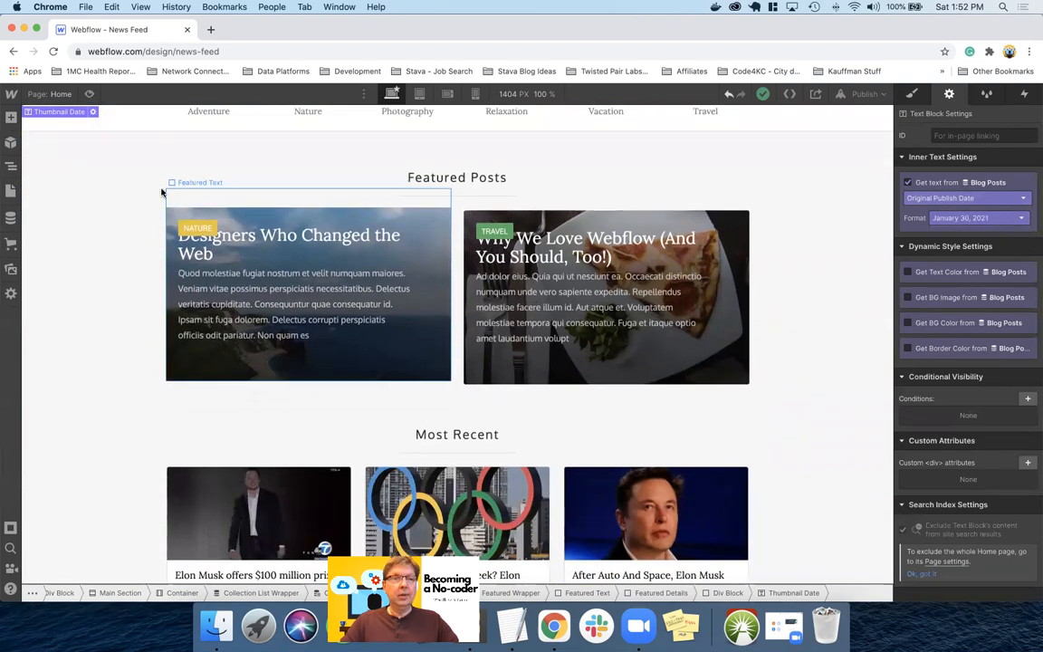
pyautogui.click(863, 94)
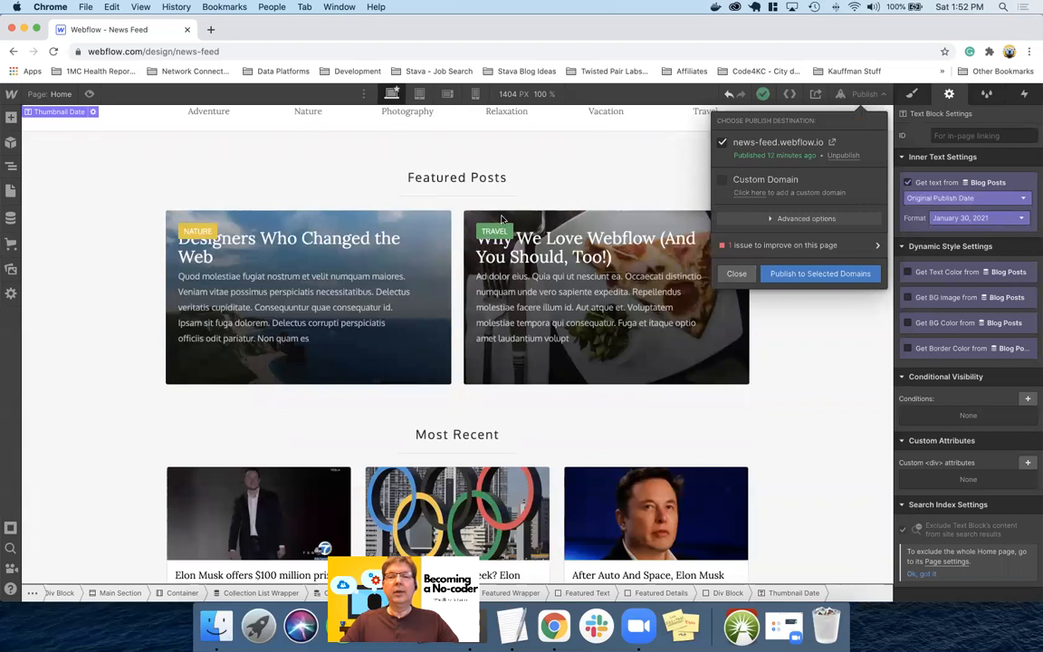
pyautogui.click(735, 274)
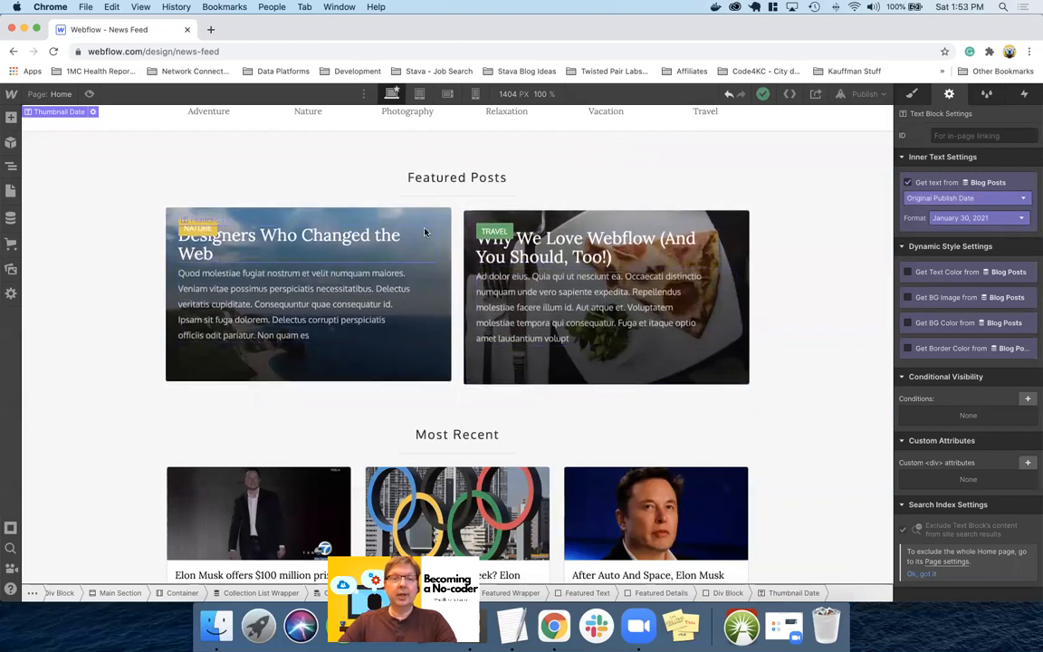
# Step: Bind the thumbnail date in the Most Recent cards to the Blog Posts field Original Publish Date
pyautogui.scroll(-3, 392, 343)
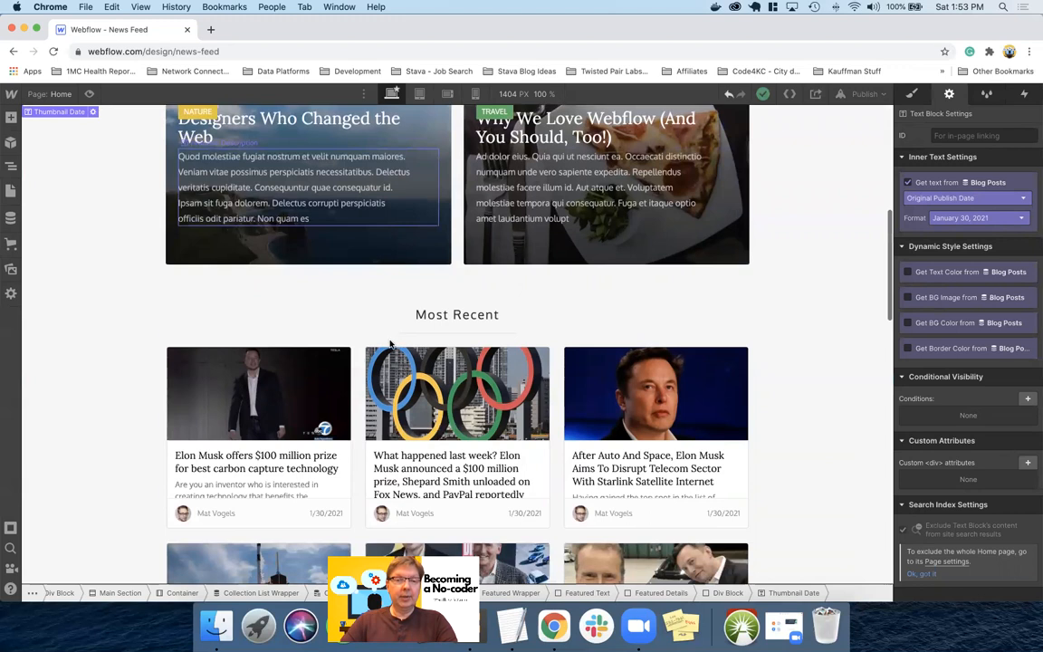
pyautogui.click(317, 512)
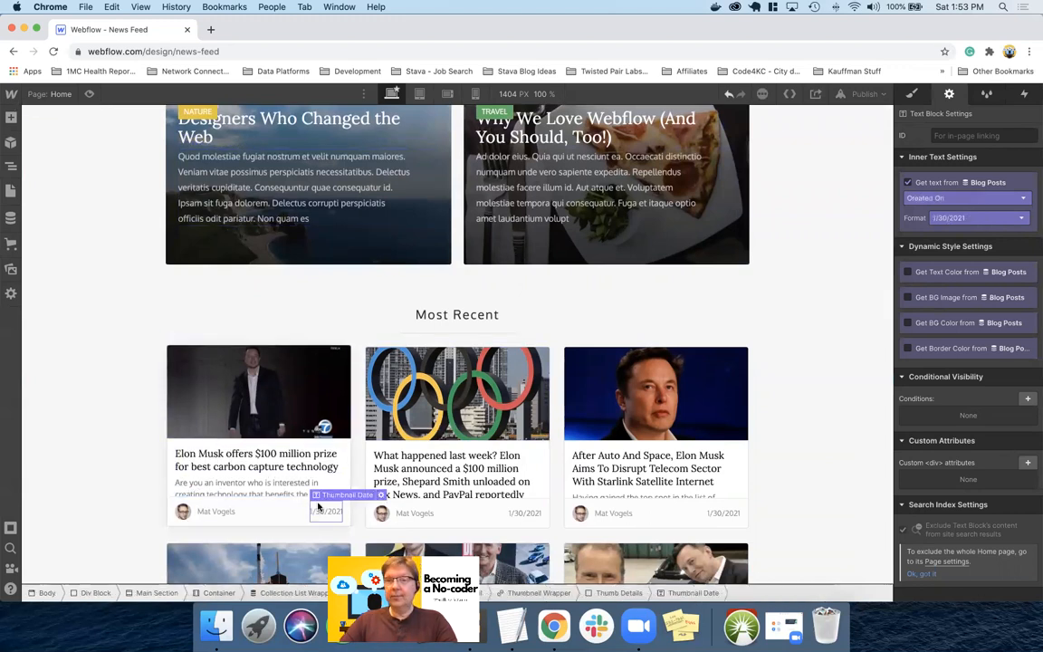
pyautogui.click(936, 200)
pyautogui.scroll(5, 939, 240)
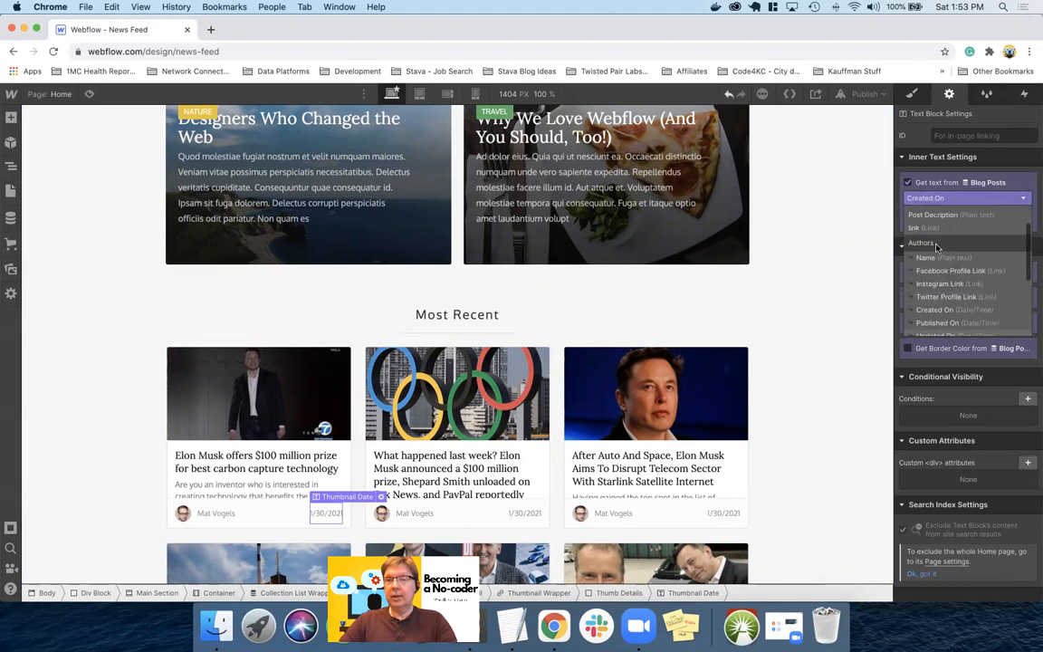
pyautogui.click(943, 232)
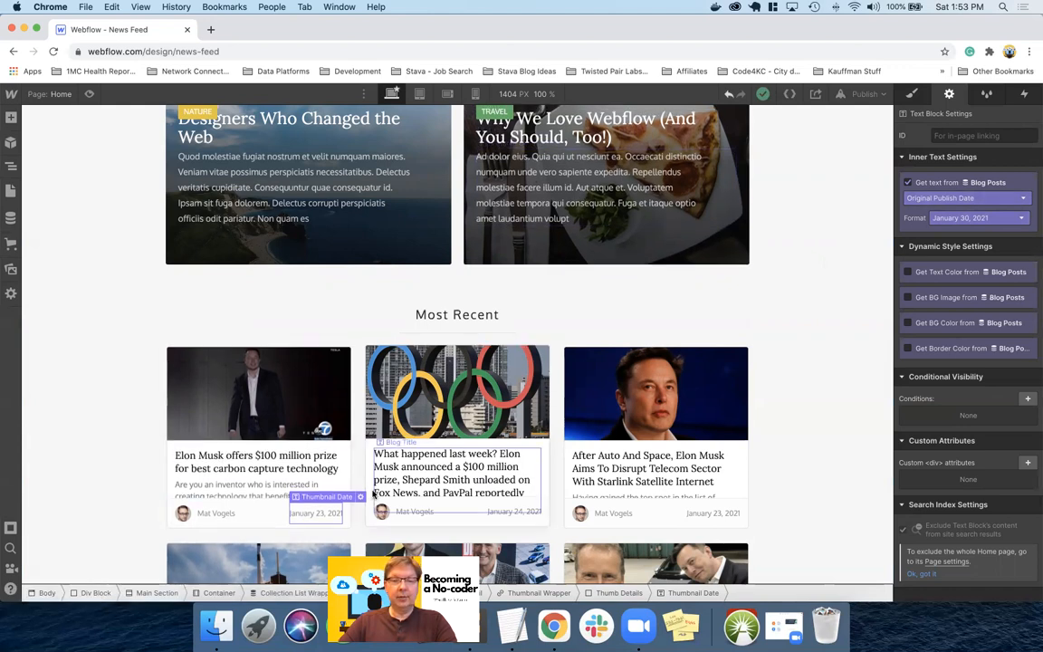
# Step: Review the dates on the Most Recent cards and publish the site to news-feed.webflow.io
pyautogui.scroll(-5, 380, 452)
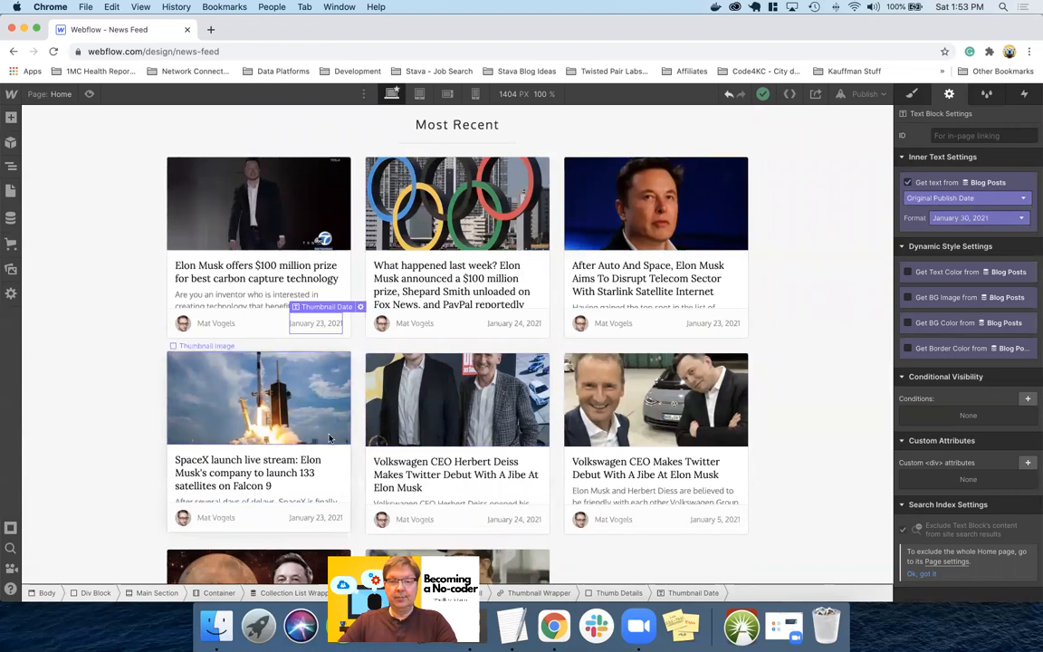
pyautogui.scroll(-5, 299, 489)
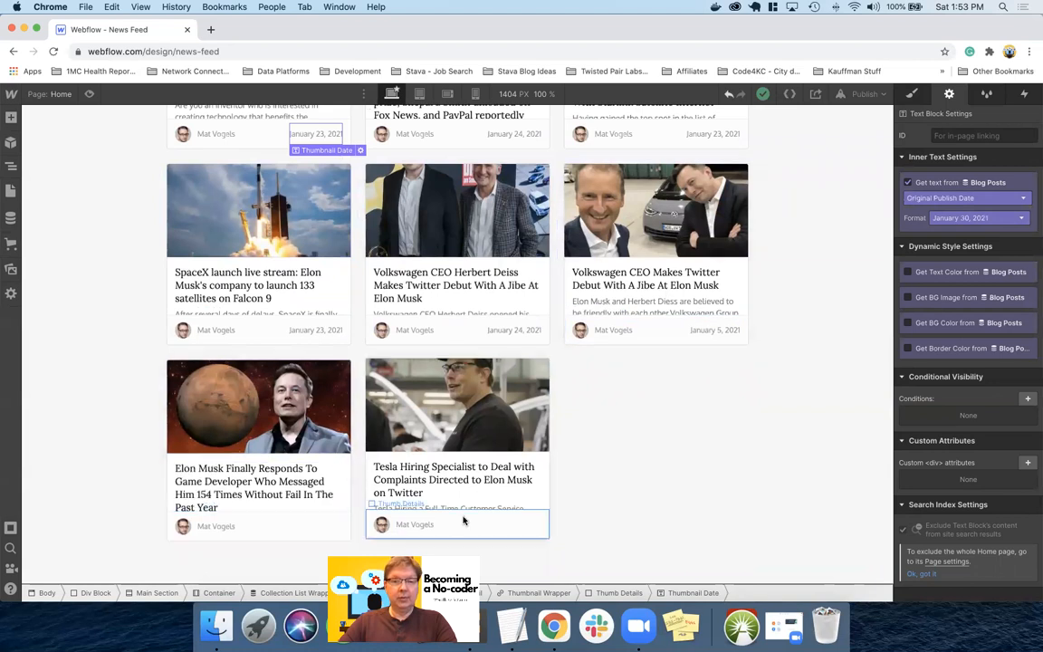
pyautogui.scroll(15, 481, 522)
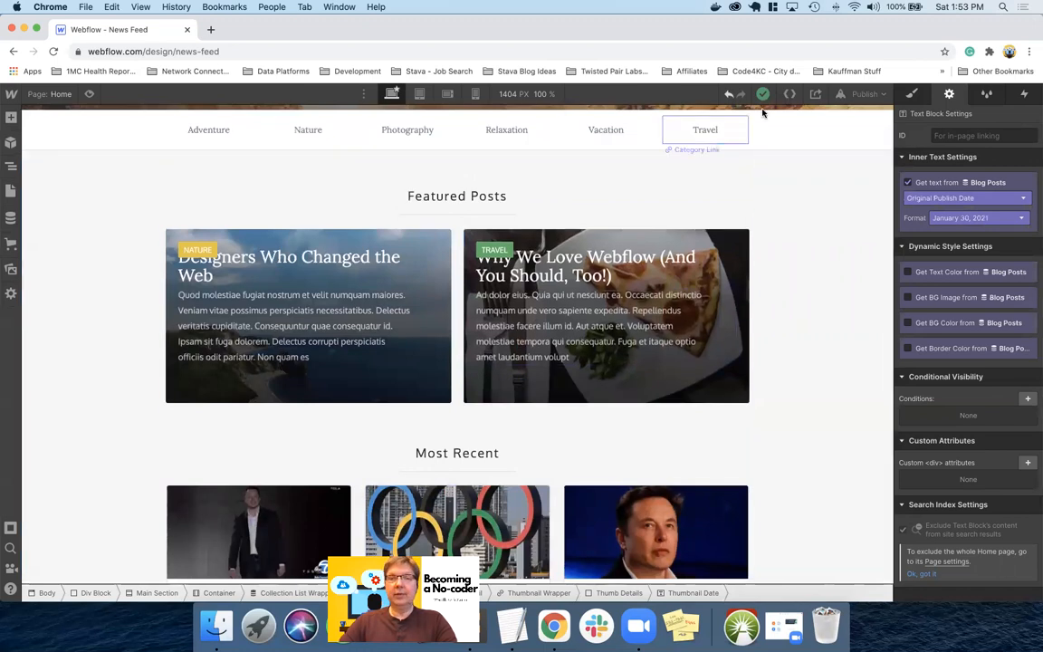
pyautogui.click(858, 92)
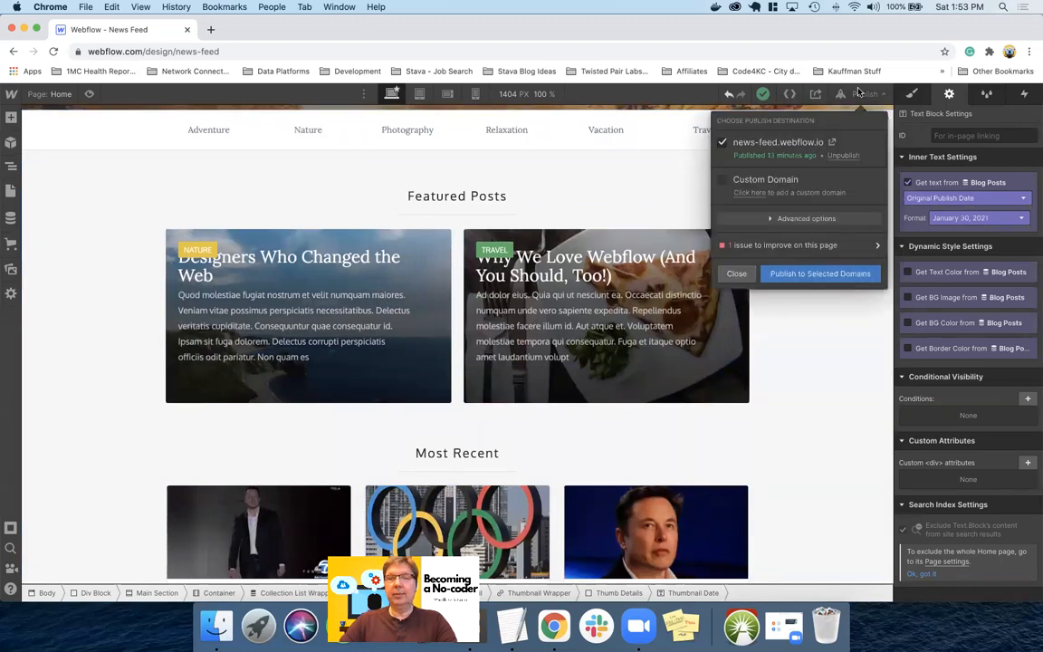
pyautogui.click(787, 273)
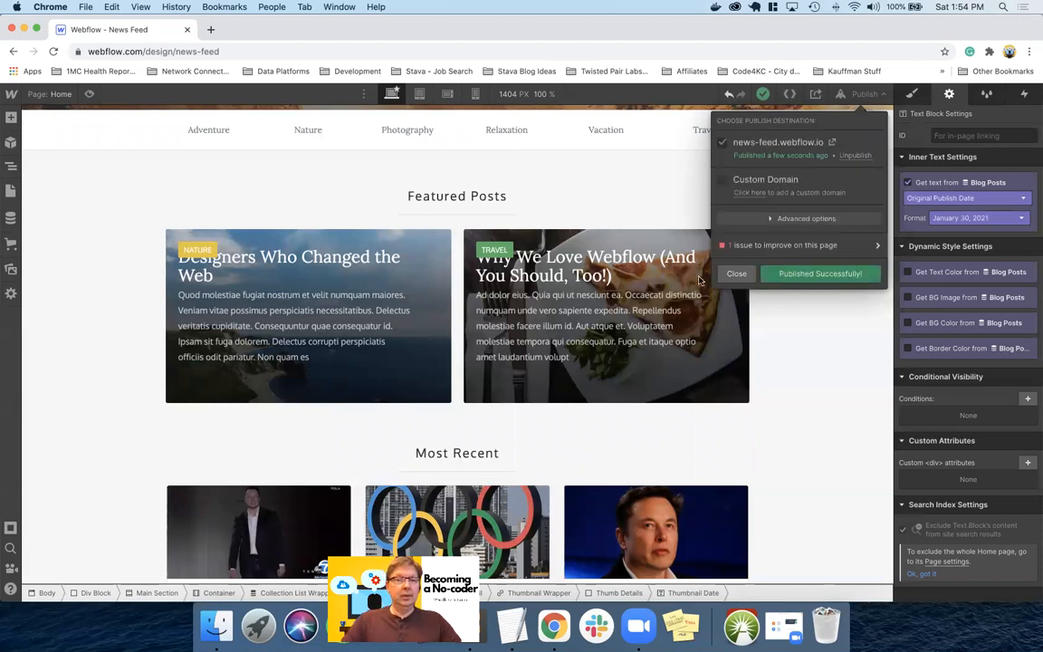
pyautogui.click(736, 273)
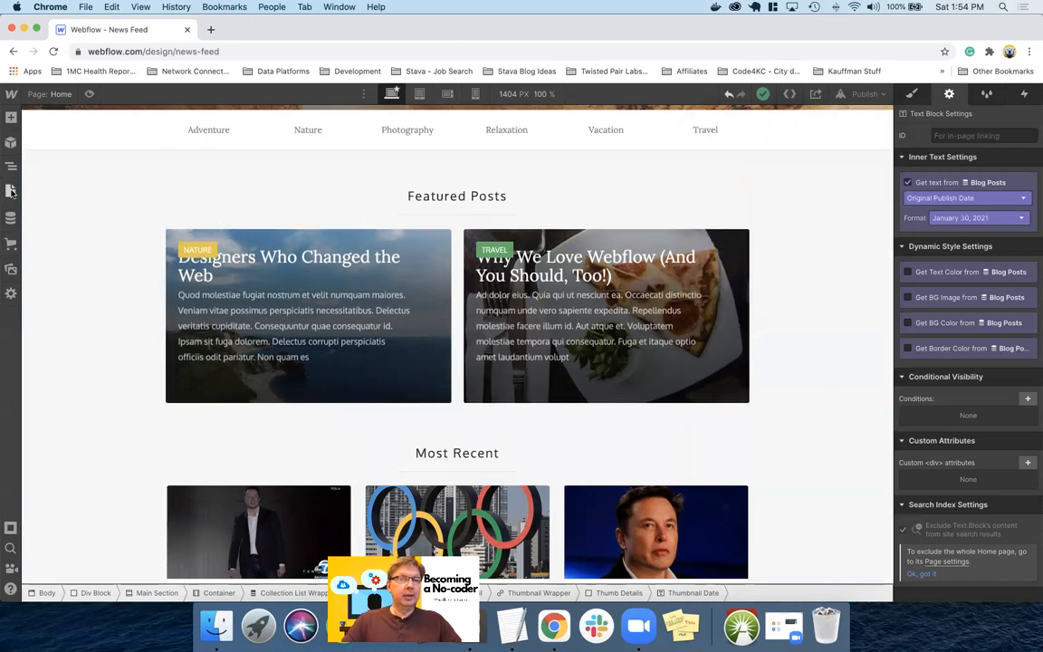
# Step: In the Blog Posts collection, select every post except "Elon Musk offers $100 million prize for best carbon capture technology"
pyautogui.click(10, 218)
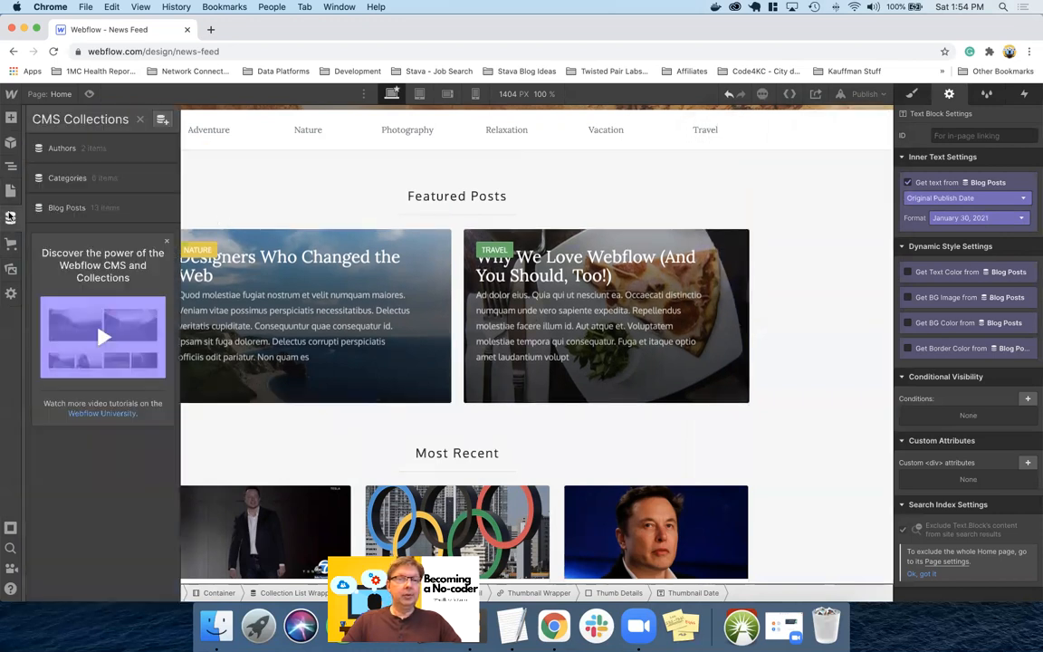
pyautogui.click(67, 207)
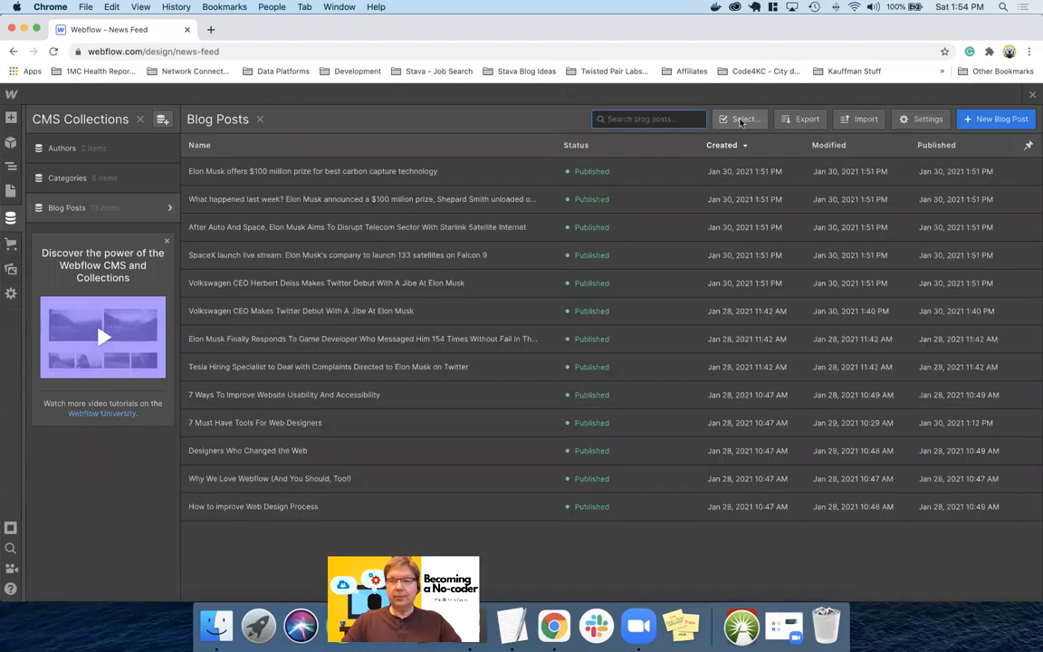
pyautogui.click(740, 119)
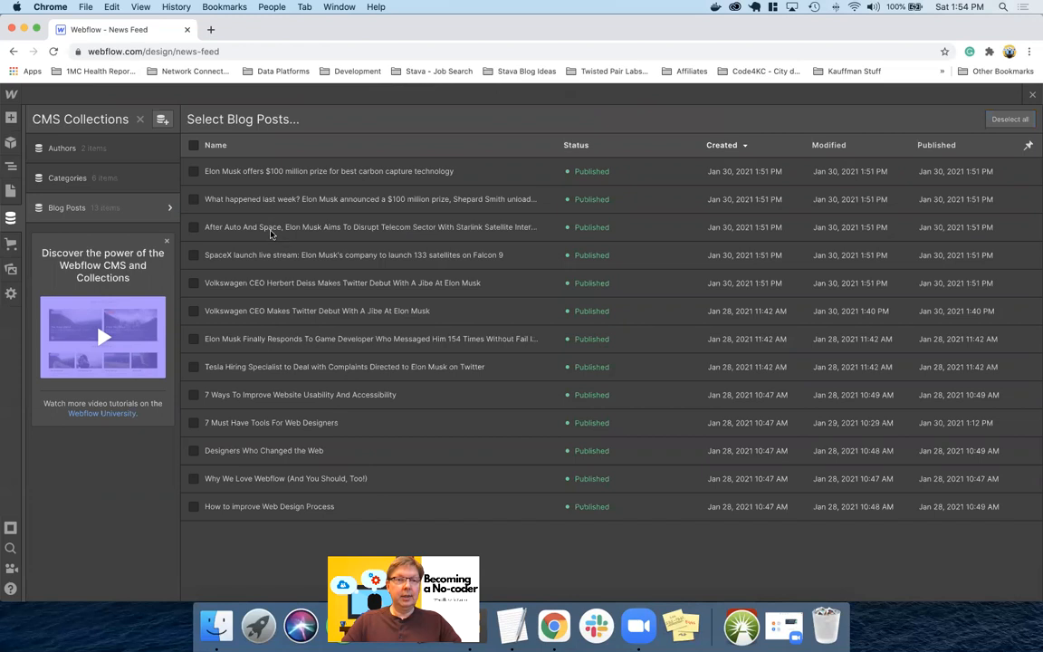
pyautogui.click(193, 199)
pyautogui.click(193, 227)
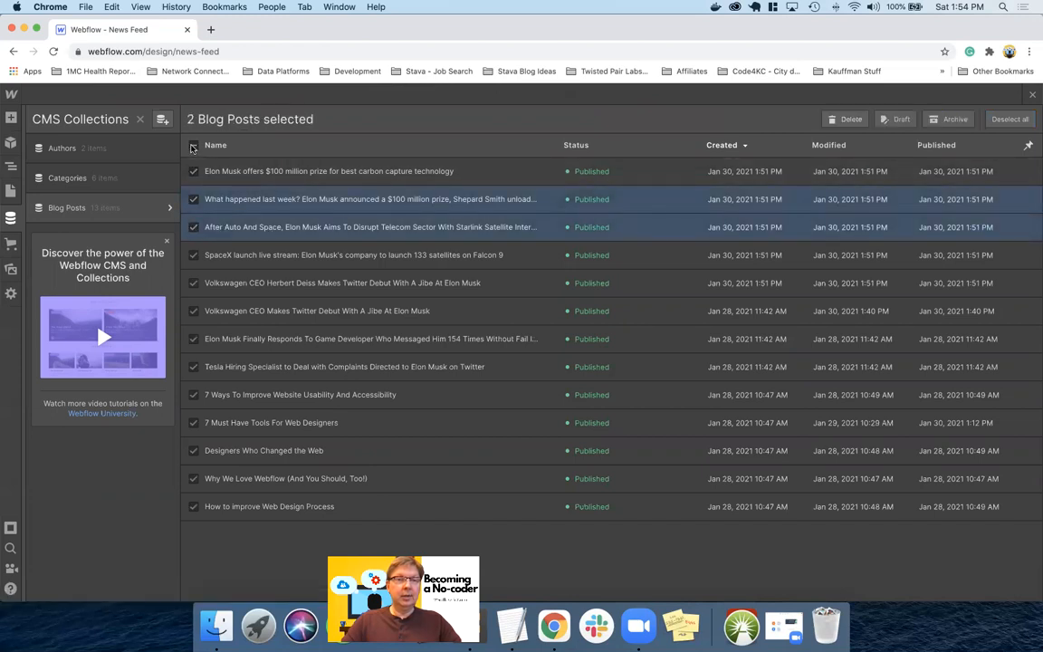
pyautogui.click(193, 148)
pyautogui.click(194, 172)
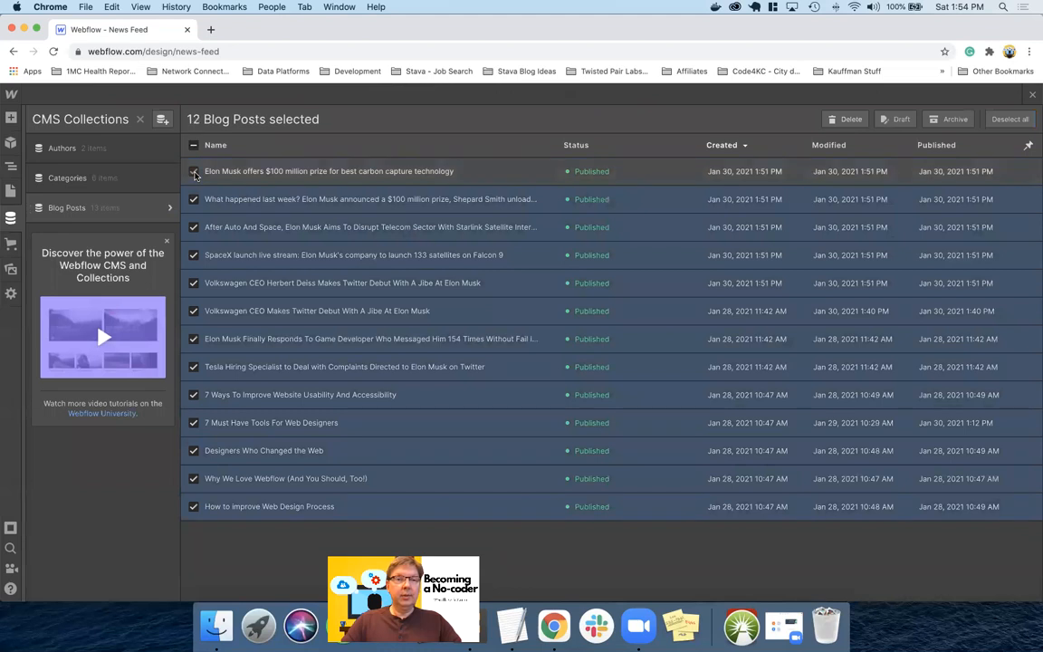
# Step: Permanently delete all selected blog posts and the one remaining Elon Musk carbon capture post from the Blog Posts collection
pyautogui.click(845, 122)
pyautogui.click(595, 379)
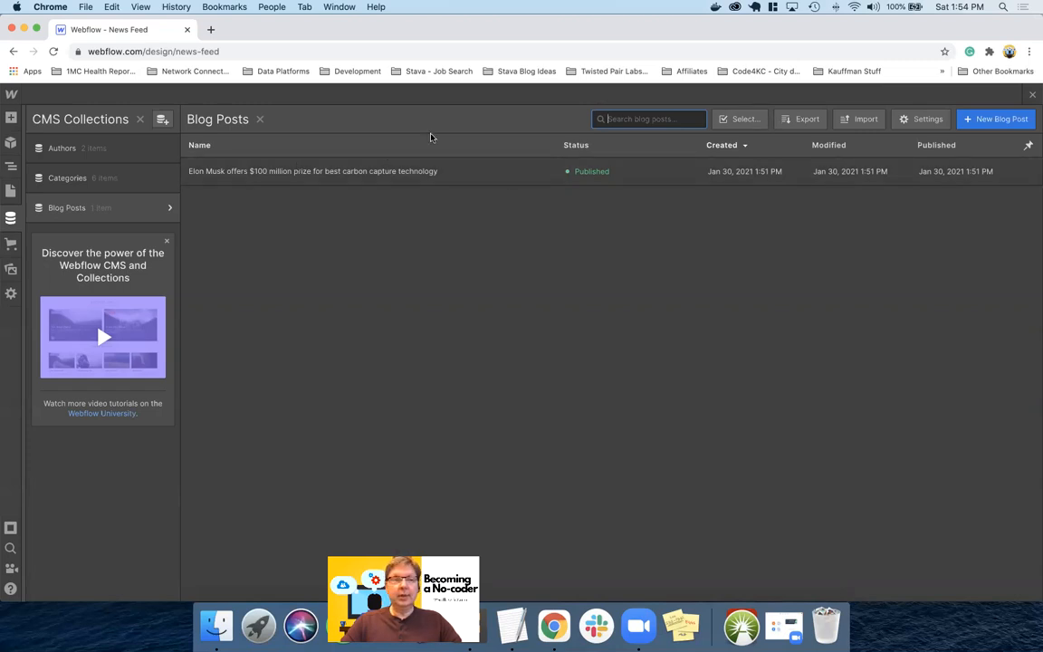
pyautogui.click(735, 128)
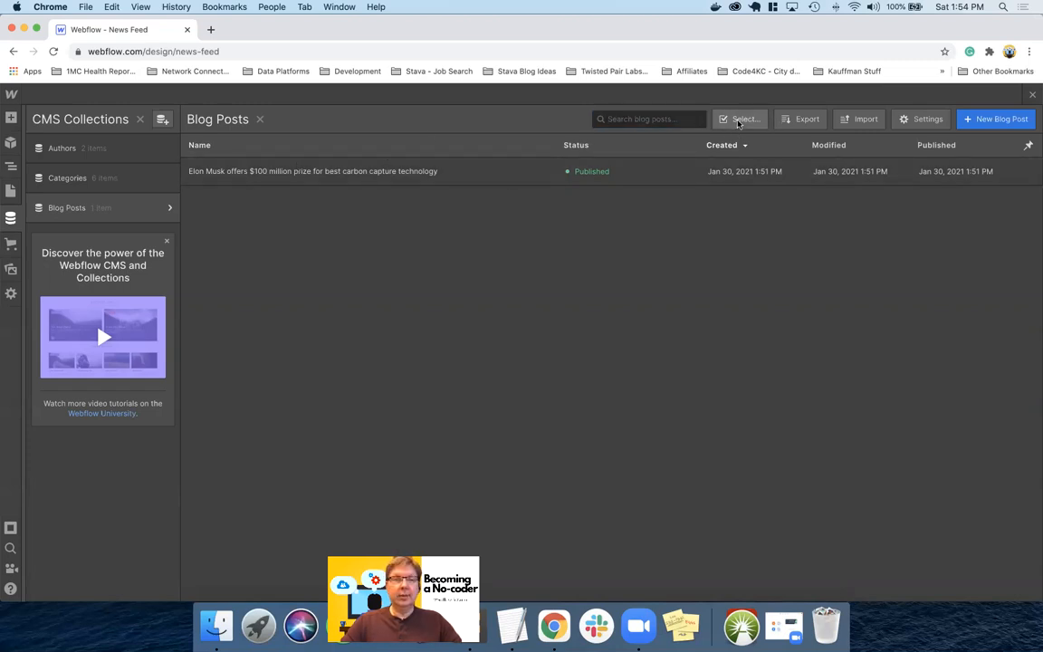
pyautogui.click(194, 172)
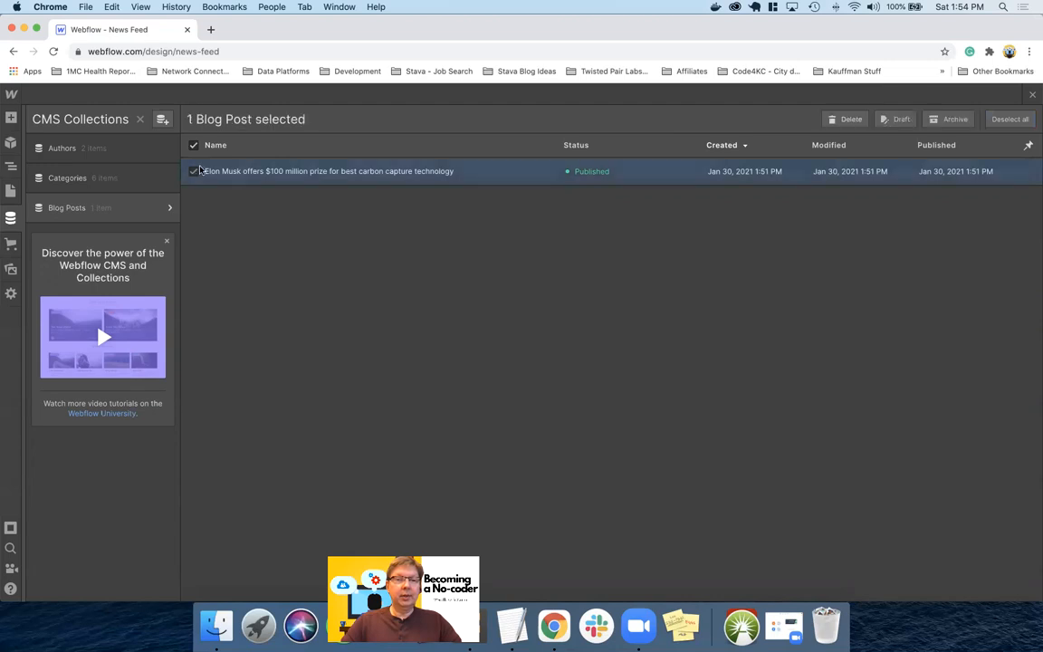
pyautogui.click(846, 120)
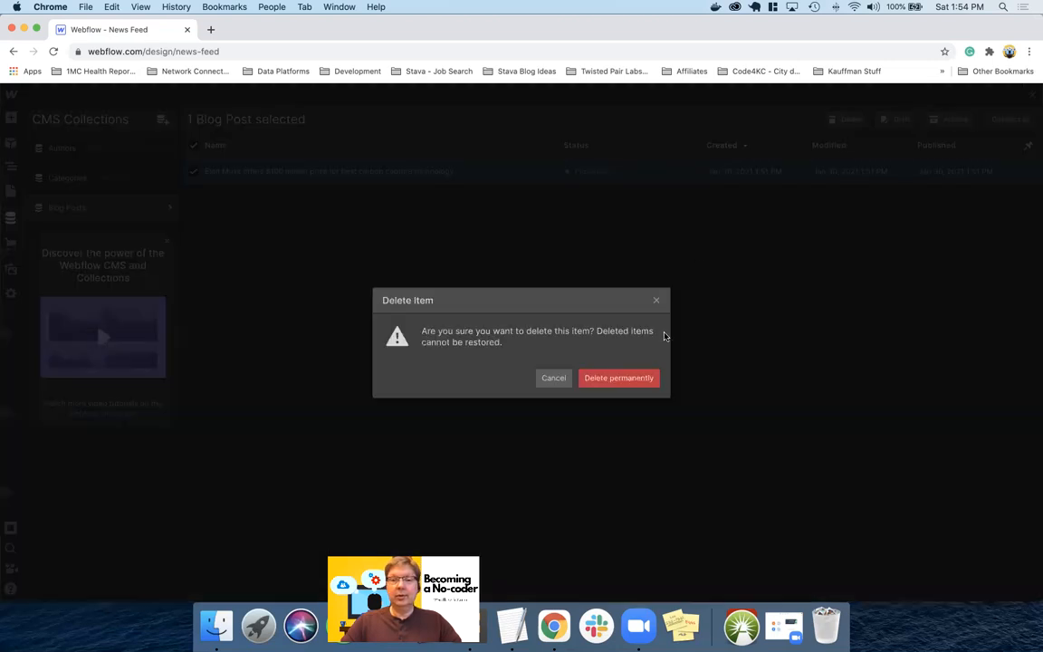
pyautogui.click(612, 377)
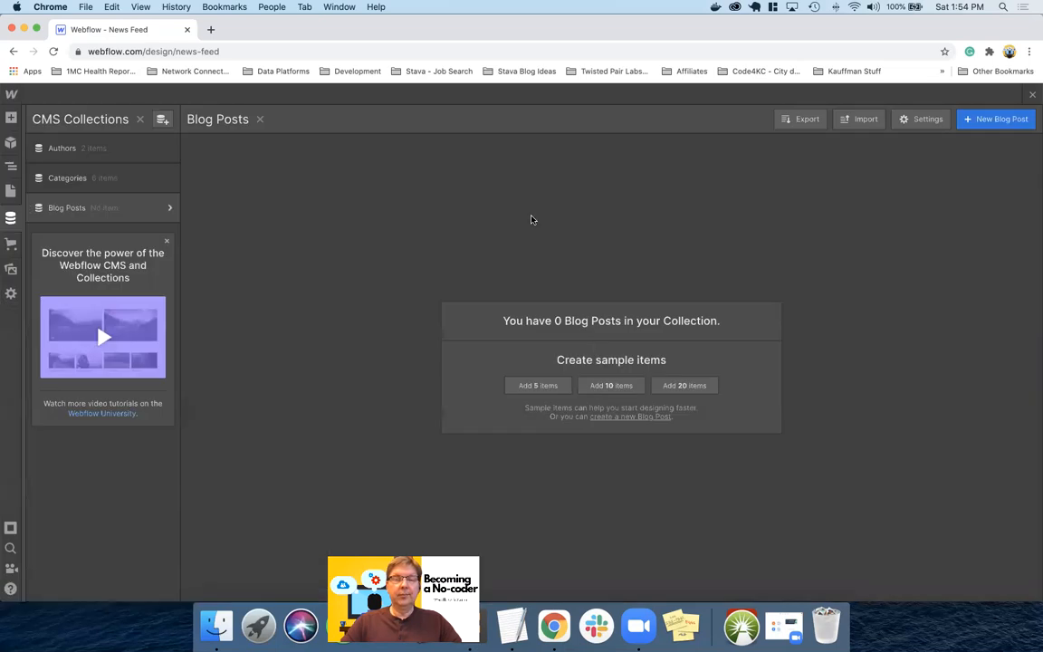
# Step: Switch to Xano and try to repopulate the collection by rerunning the webflow.add_blogpost function in the debugger
pyautogui.hotkey('ctrl', 'Right')
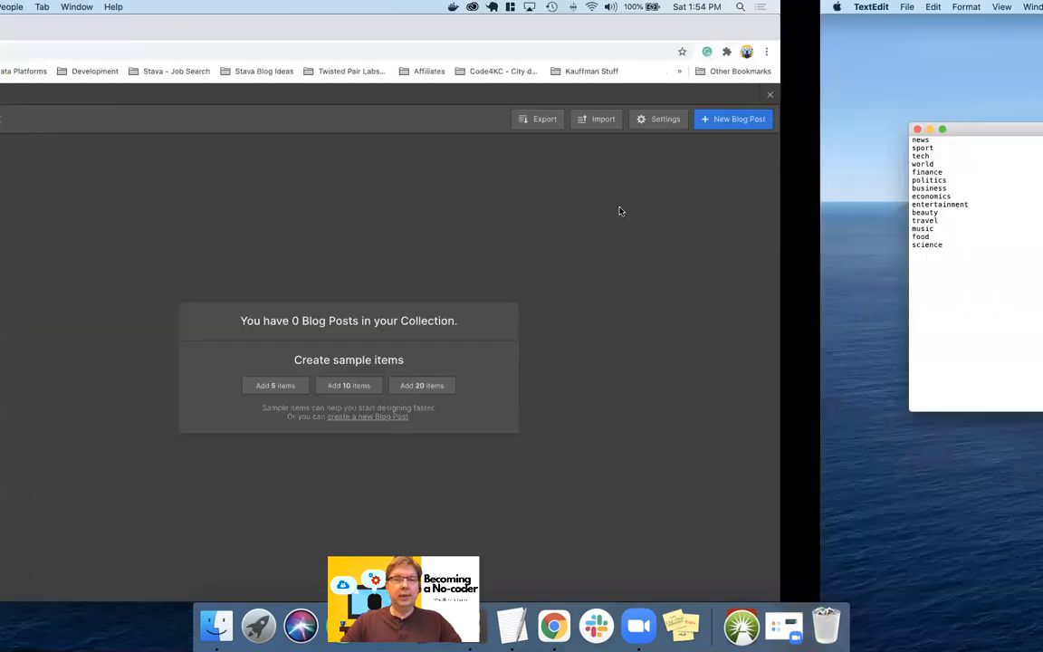
pyautogui.hotkey('ctrl', 'Left')
pyautogui.hotkey('ctrl', 'Left')
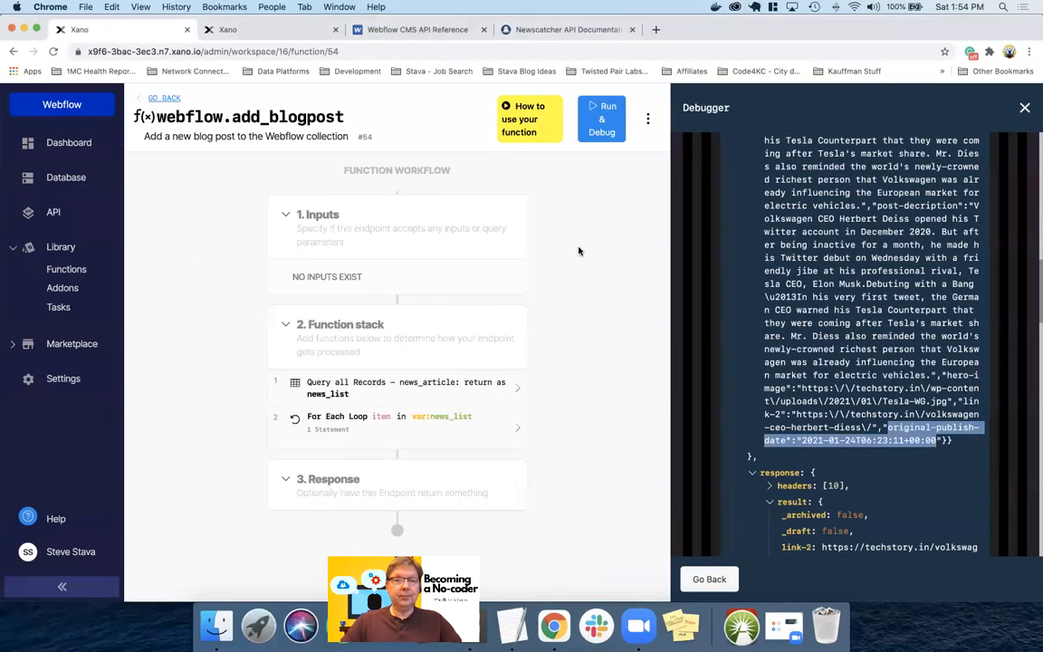
pyautogui.click(709, 580)
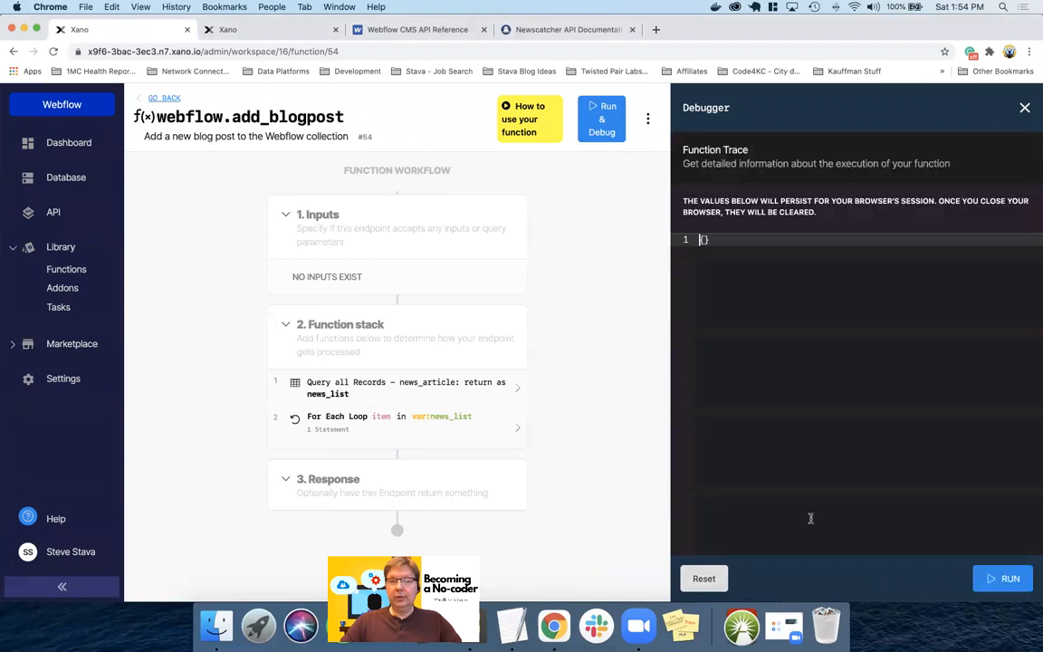
pyautogui.click(991, 578)
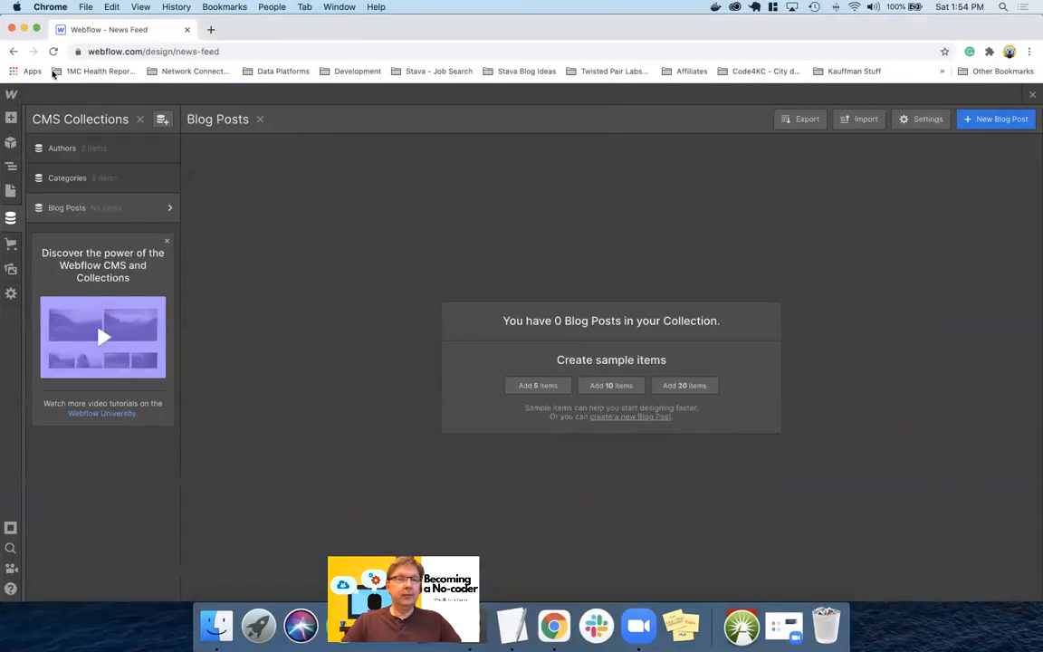
# Step: Switch to Webflow, reload the News Feed project and check the Blog Posts collection for the imported items
pyautogui.click(52, 52)
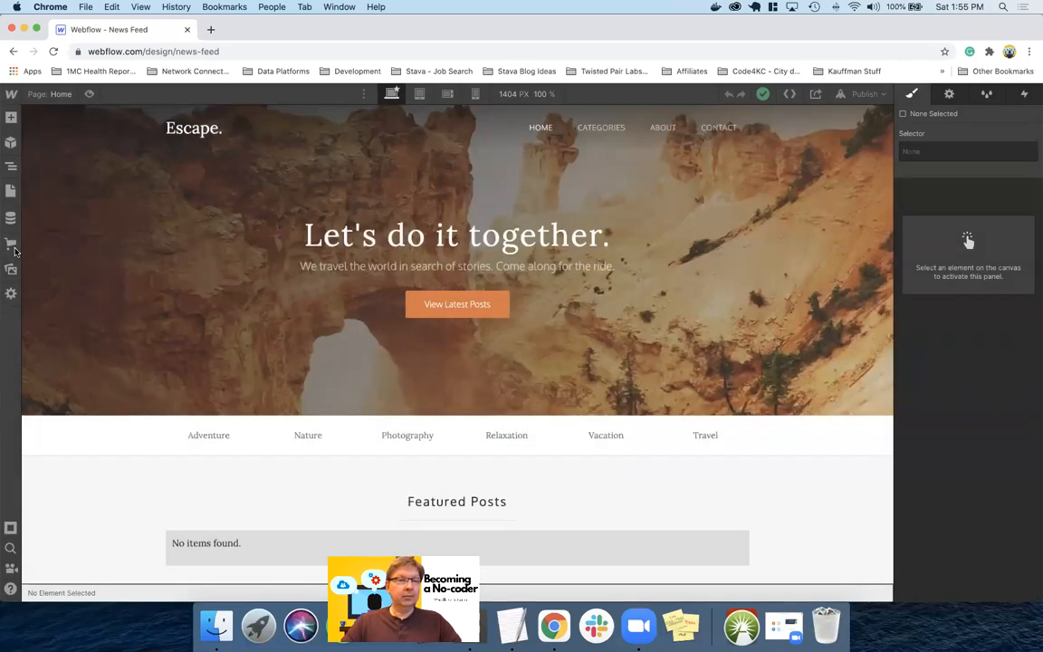
pyautogui.click(11, 218)
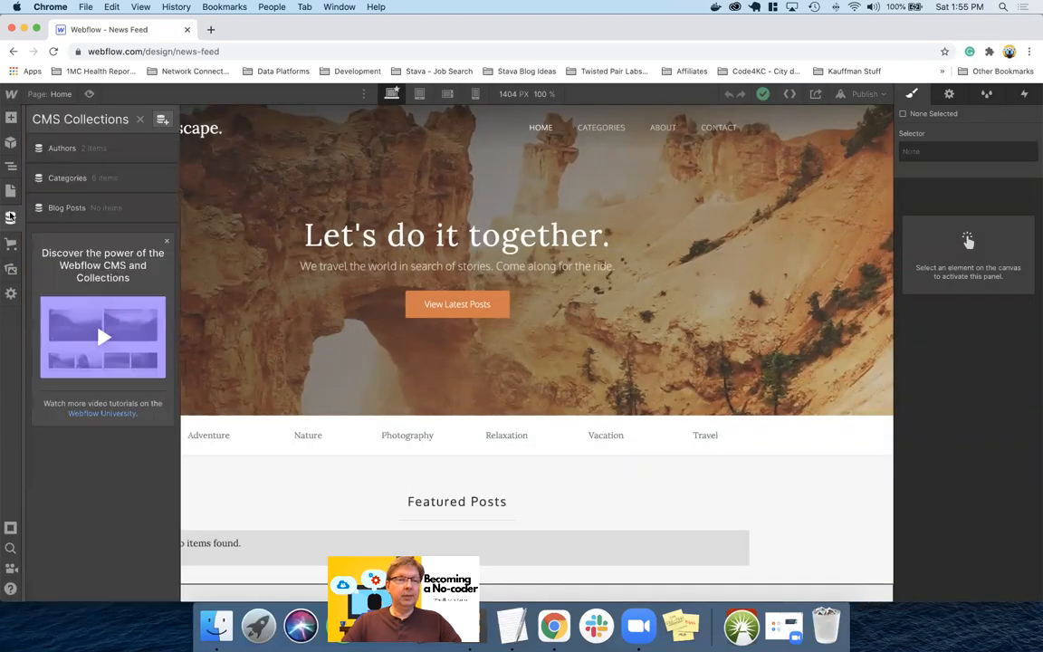
pyautogui.click(67, 209)
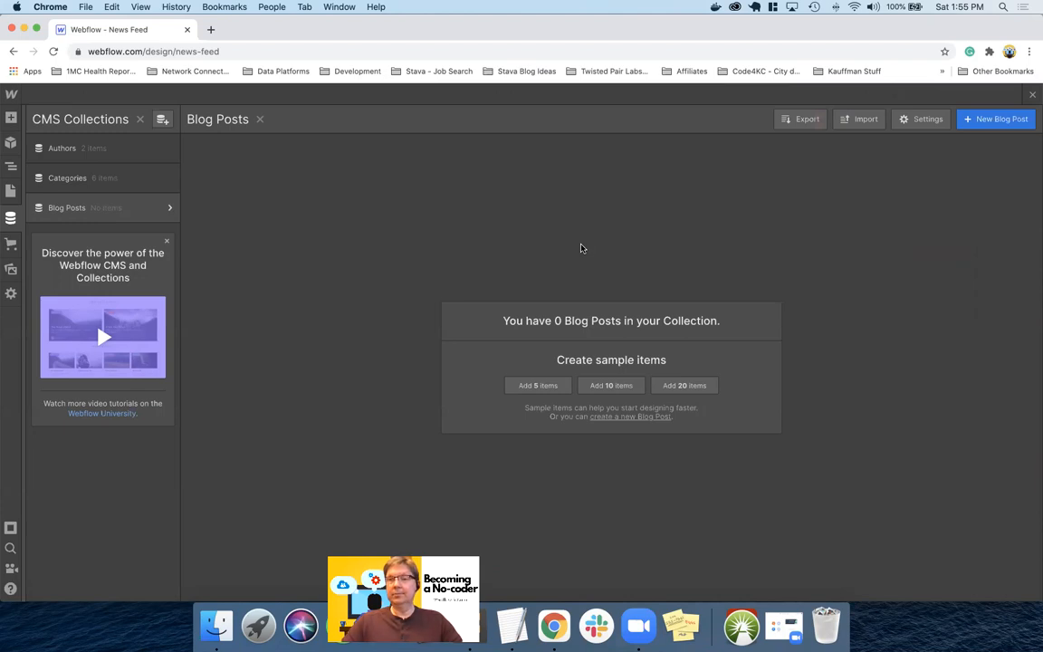
# Step: Return to Xano and examine the problems reported in the result of External API Request 2.1's webflow_response
pyautogui.hotkey('ctrl', 'Right')
pyautogui.hotkey('ctrl', 'Left')
pyautogui.hotkey('ctrl', 'Left')
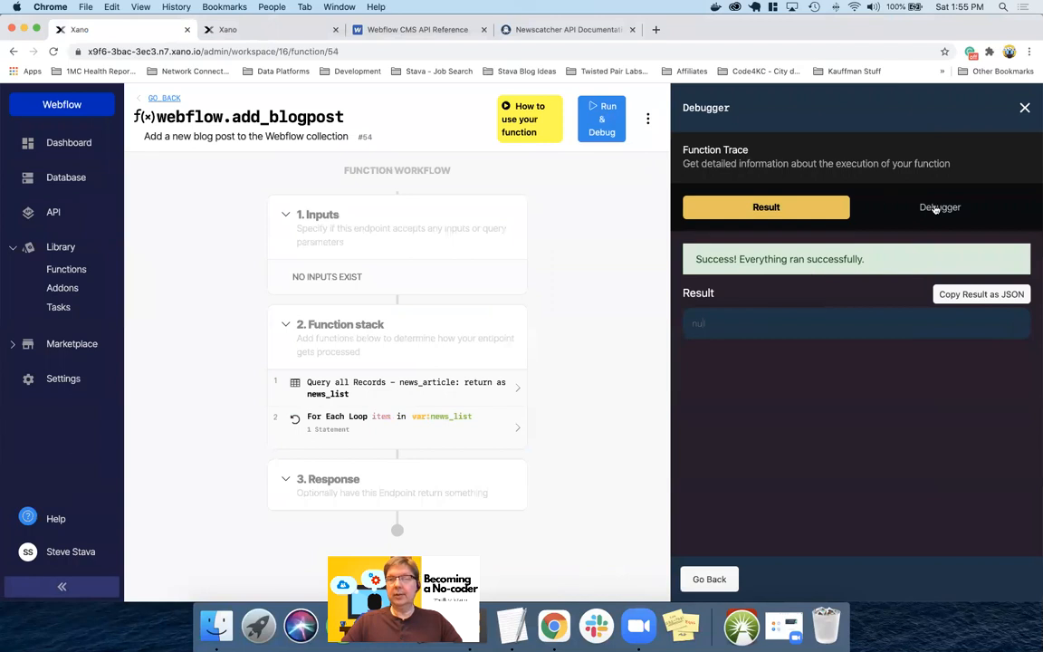
pyautogui.click(935, 208)
pyautogui.scroll(-8, 873, 372)
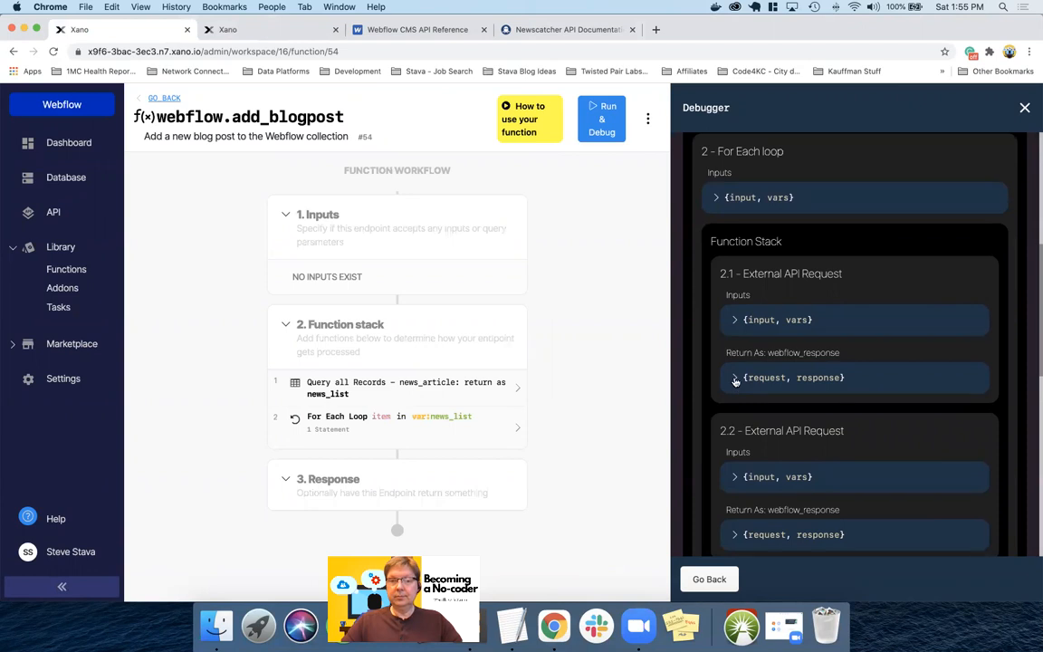
pyautogui.click(735, 379)
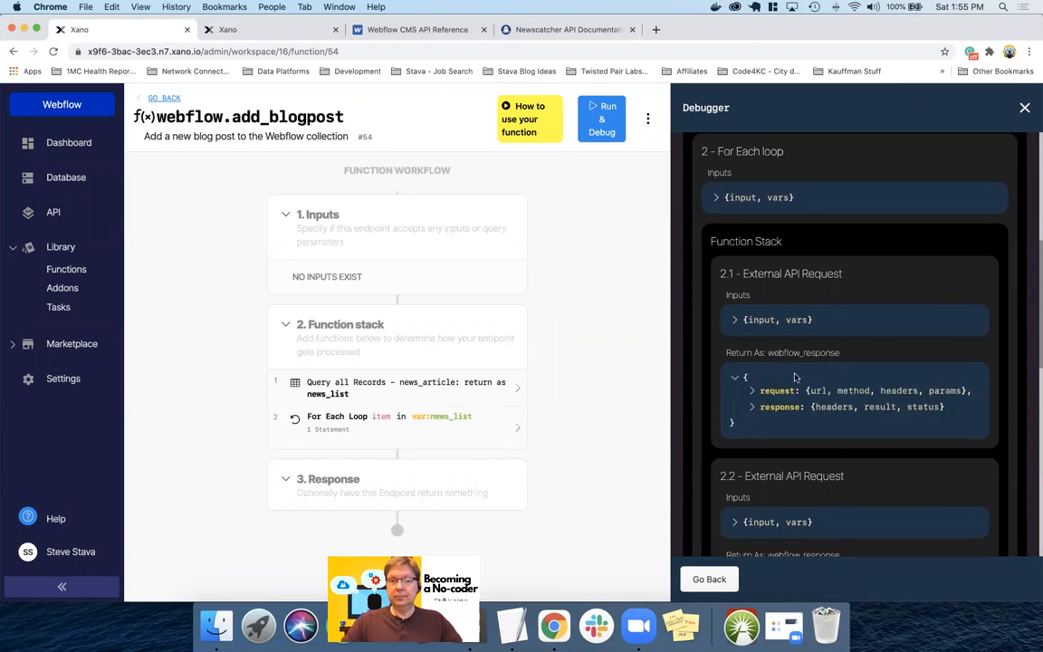
pyautogui.click(752, 408)
pyautogui.scroll(-2, 755, 409)
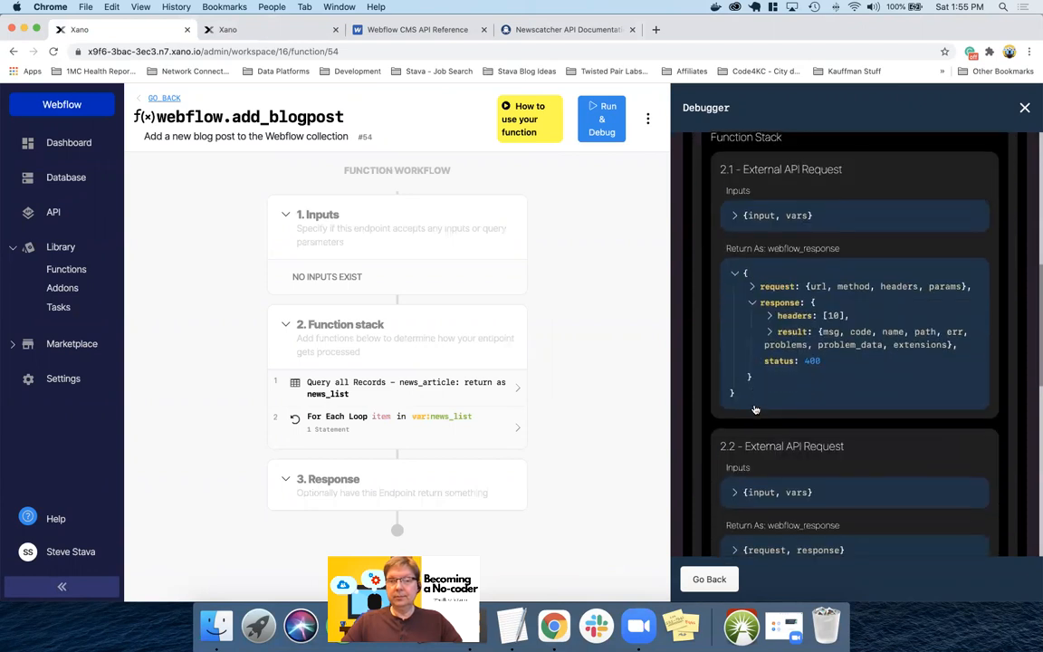
pyautogui.click(769, 333)
pyautogui.scroll(-3, 814, 353)
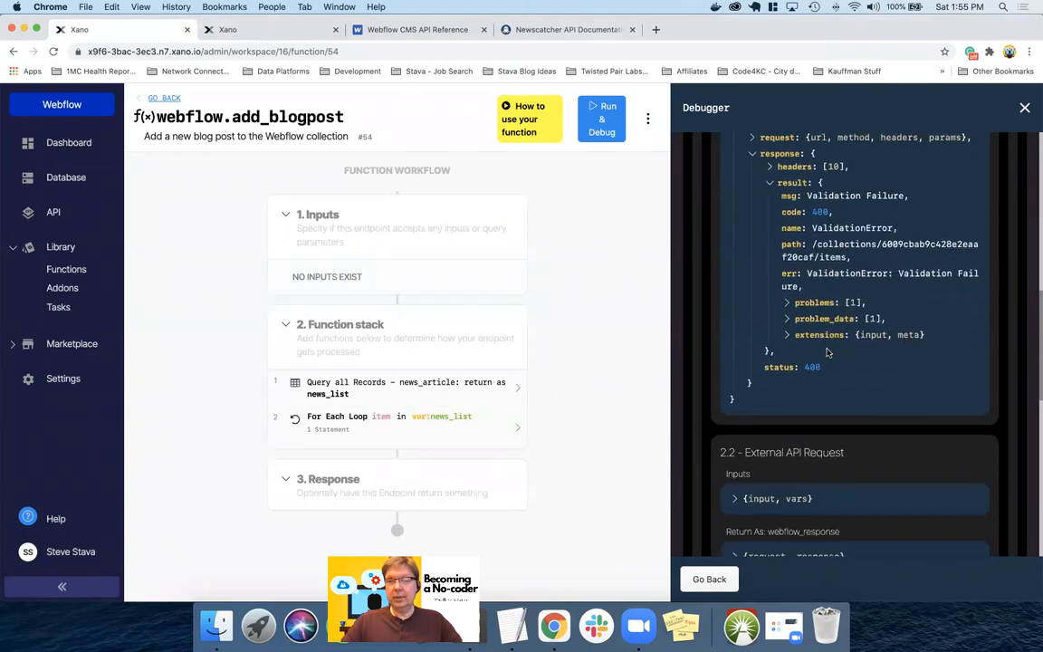
pyautogui.scroll(1, 797, 355)
pyautogui.click(788, 354)
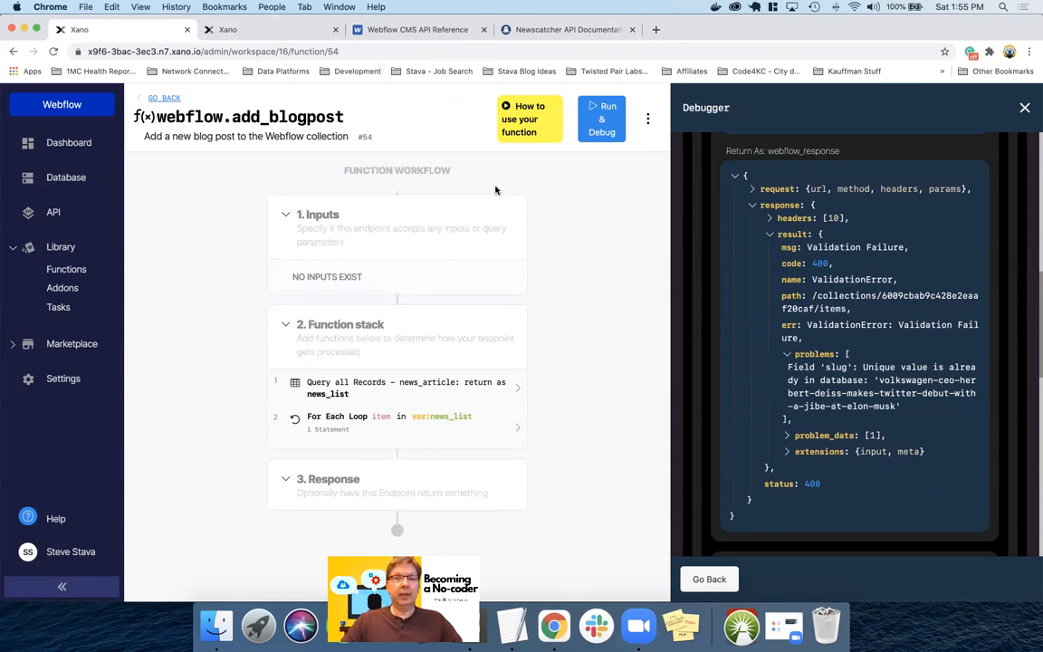
# Step: Switch to Webflow and publish the site to news-feed.webflow.io
pyautogui.hotkey('ctrl', 'Right')
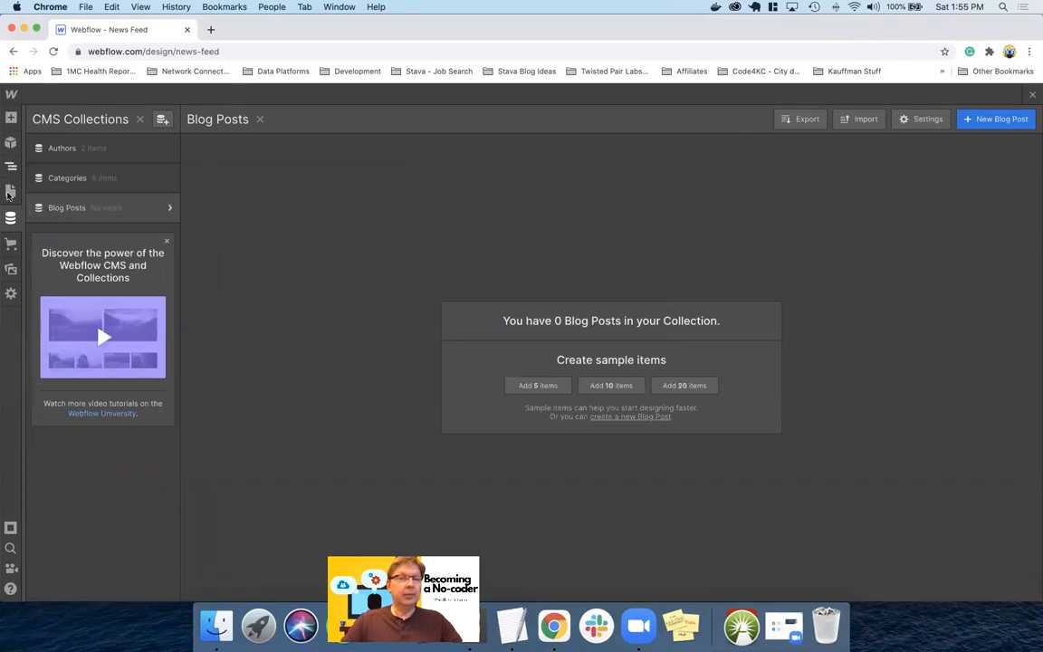
pyautogui.click(9, 192)
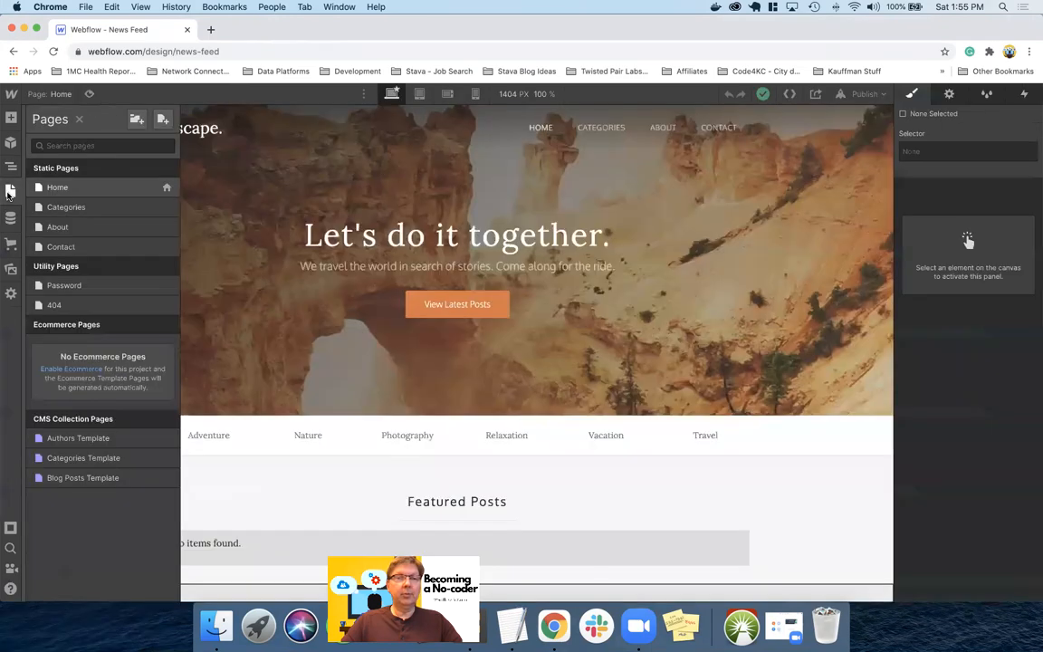
pyautogui.click(862, 94)
pyautogui.click(795, 275)
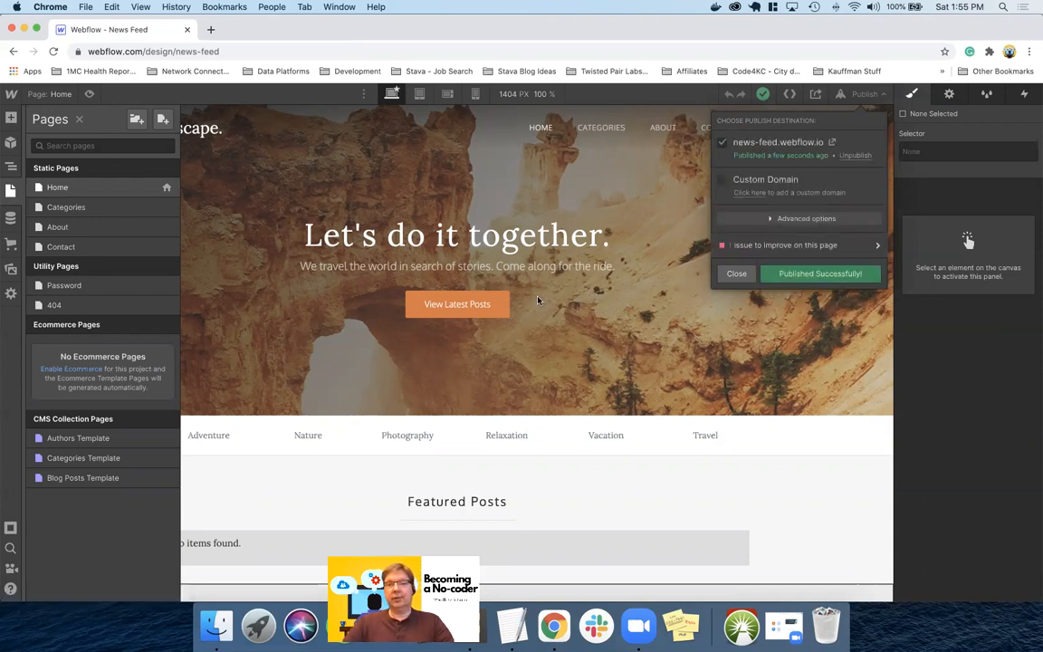
pyautogui.click(736, 273)
# Step: Go back to the function debugger in Xano and run webflow.add_blogpost again
pyautogui.hotkey('ctrl', 'Left')
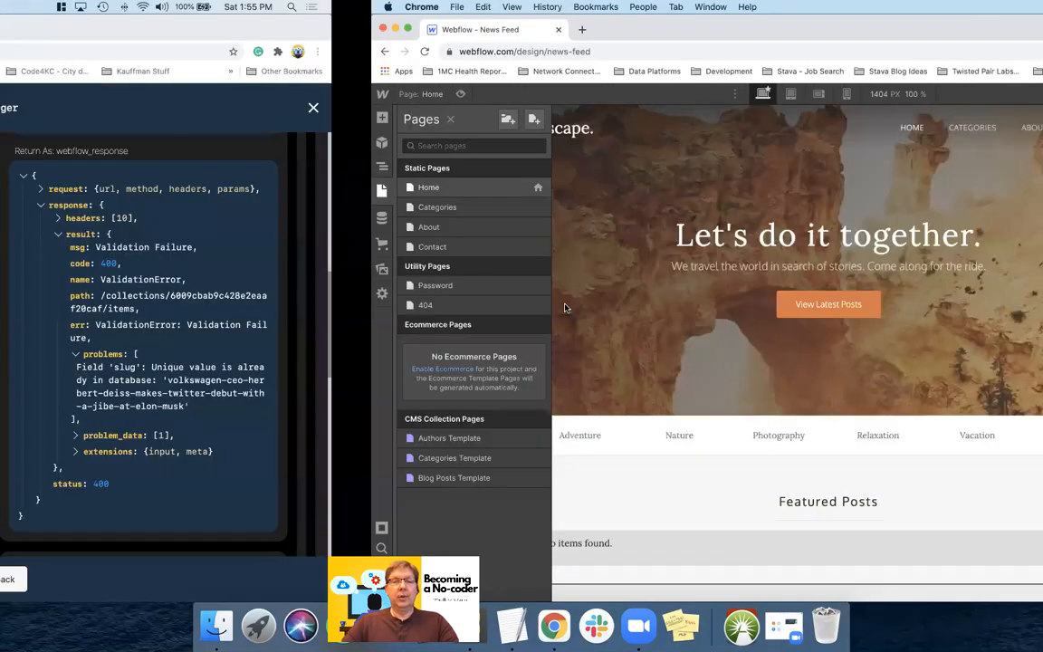
pyautogui.click(695, 581)
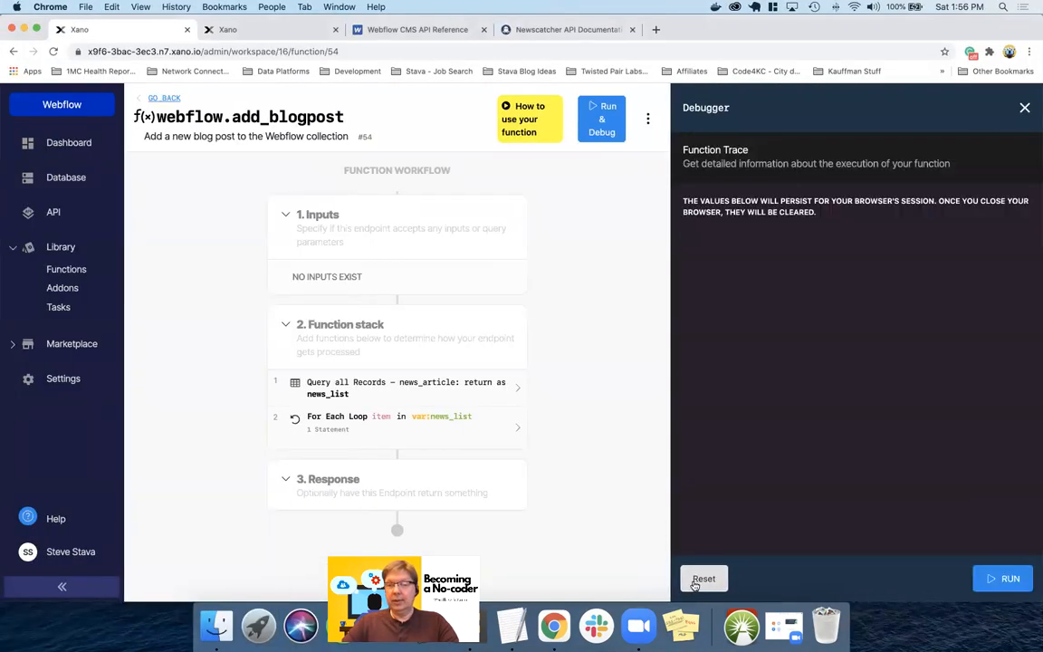
pyautogui.click(1003, 578)
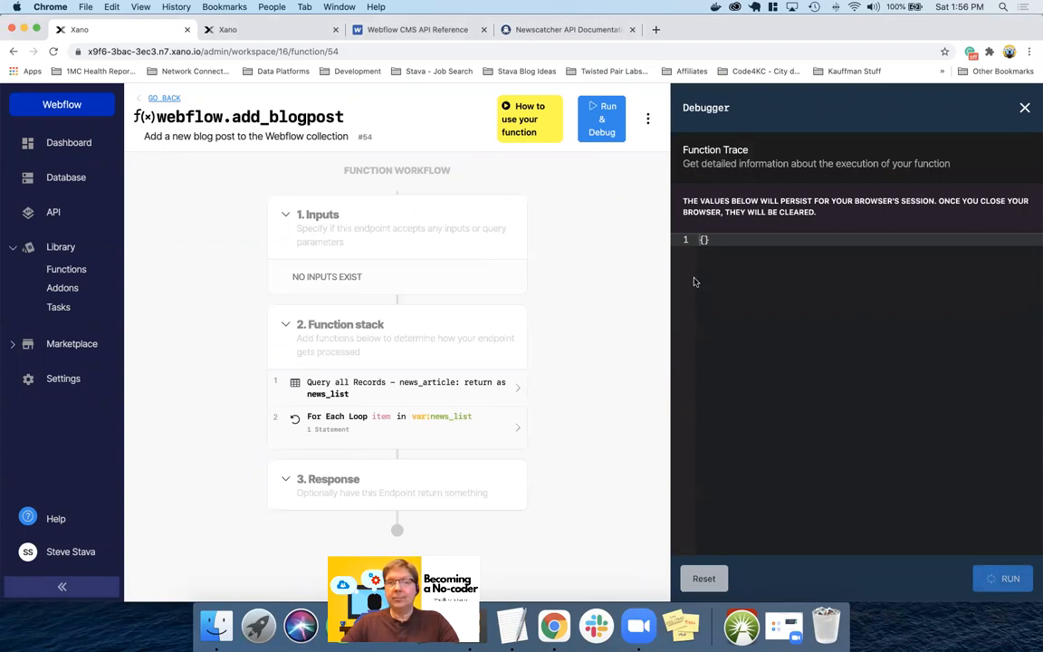
# Step: Expand the response of External API Request 2.1 in the function trace and check its status
pyautogui.click(938, 207)
pyautogui.scroll(-5, 731, 426)
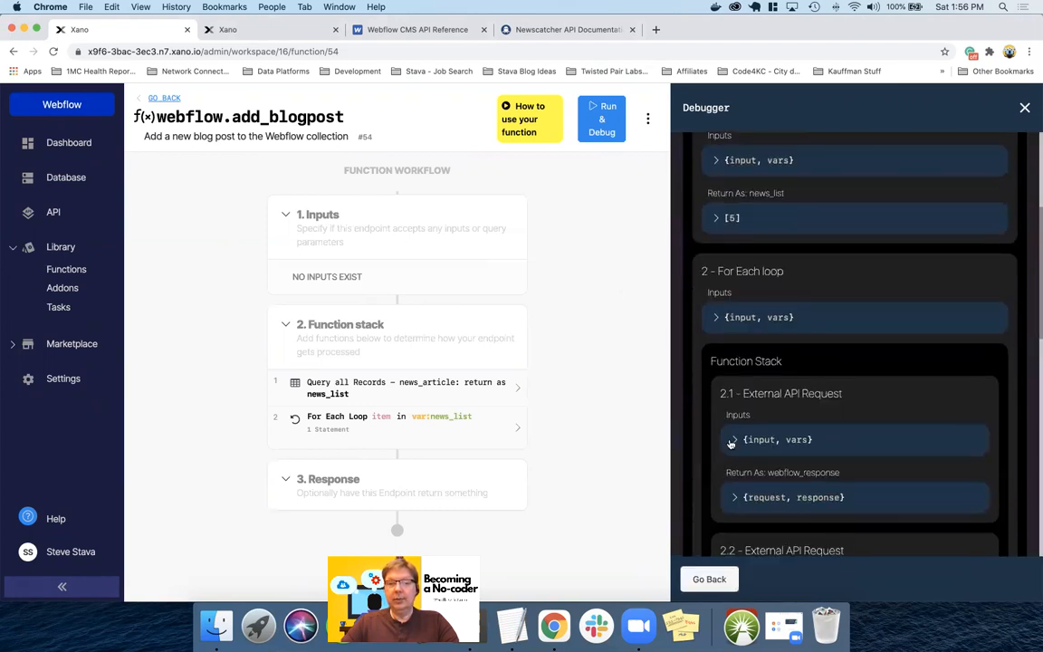
pyautogui.click(735, 498)
pyautogui.scroll(-3, 745, 374)
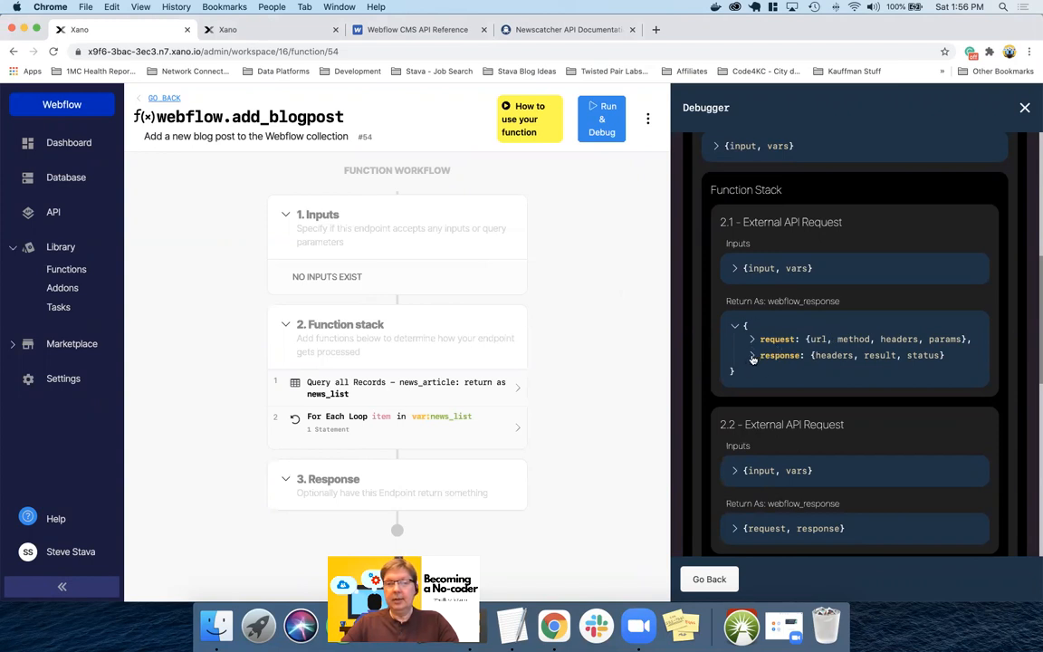
pyautogui.click(753, 357)
pyautogui.scroll(-1, 754, 359)
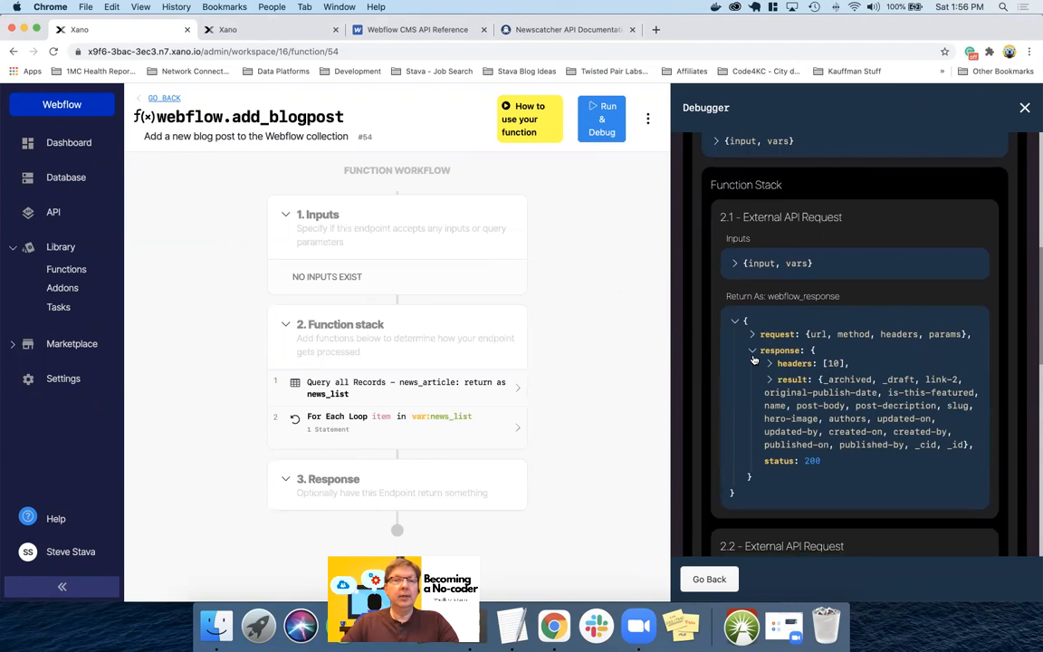
# Step: Switch to Webflow, reload the project and review the Most Recent posts on the Home page
pyautogui.hotkey('ctrl', 'Right')
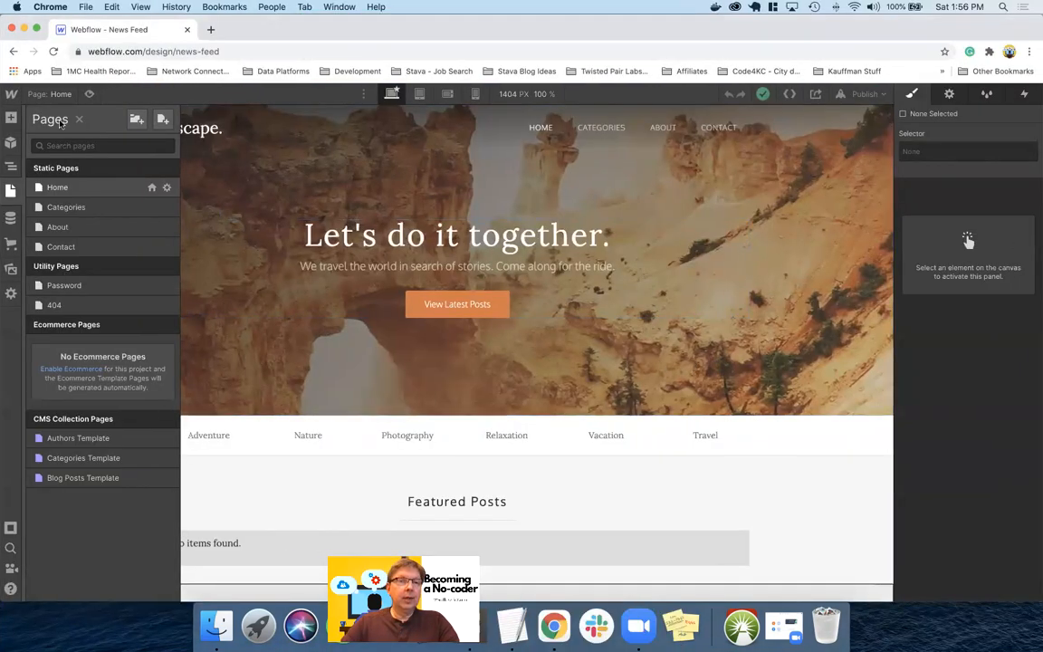
pyautogui.click(55, 51)
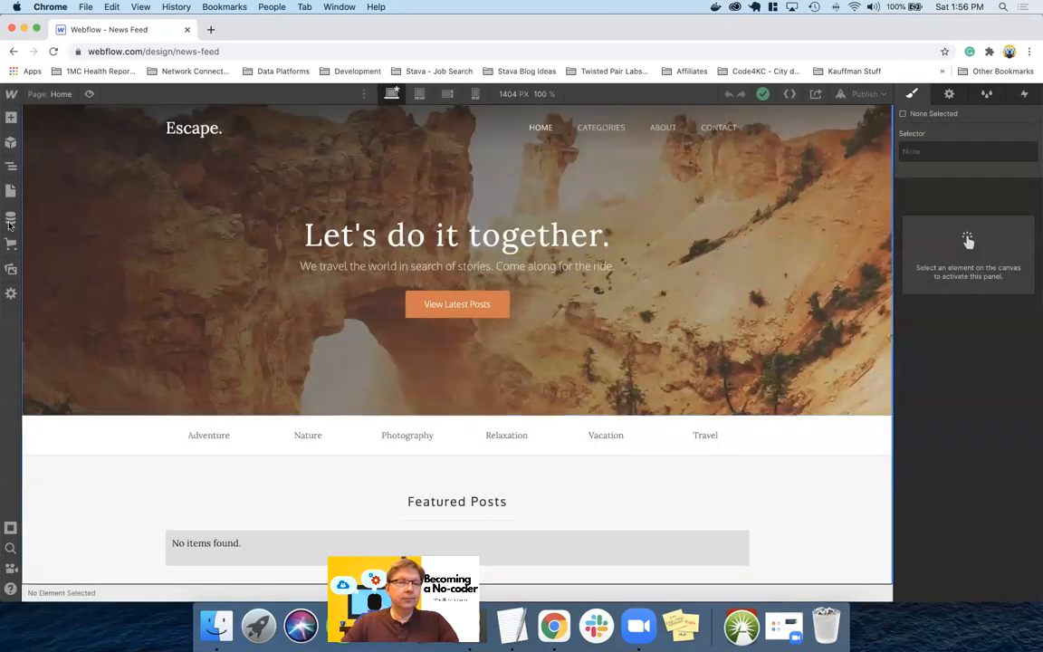
pyautogui.scroll(-2, 300, 395)
pyautogui.scroll(1, 299, 394)
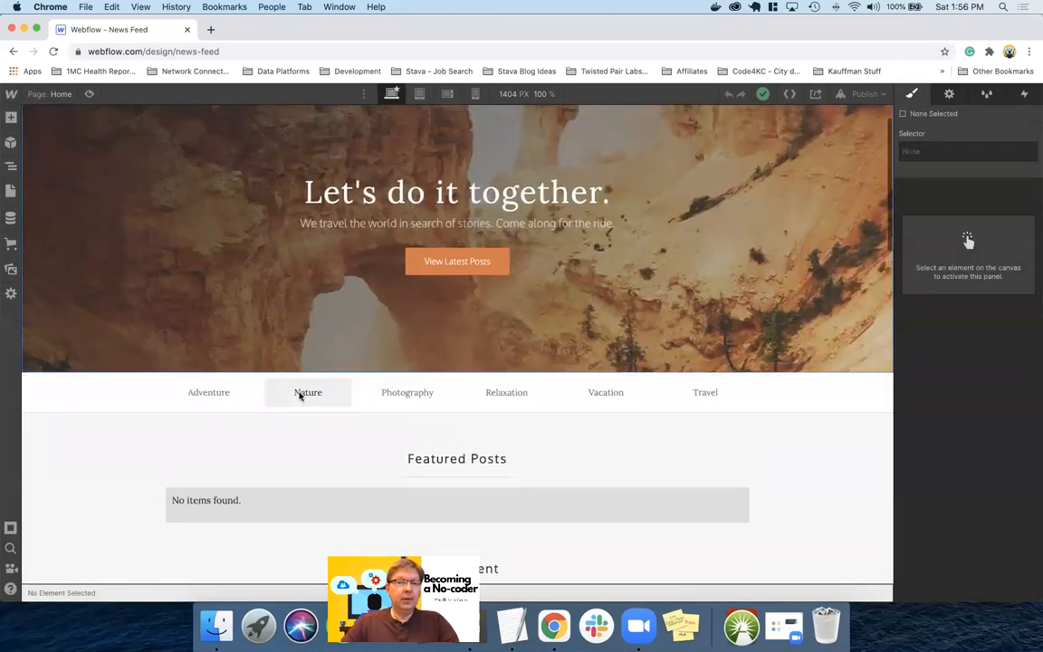
pyautogui.scroll(-7, 298, 396)
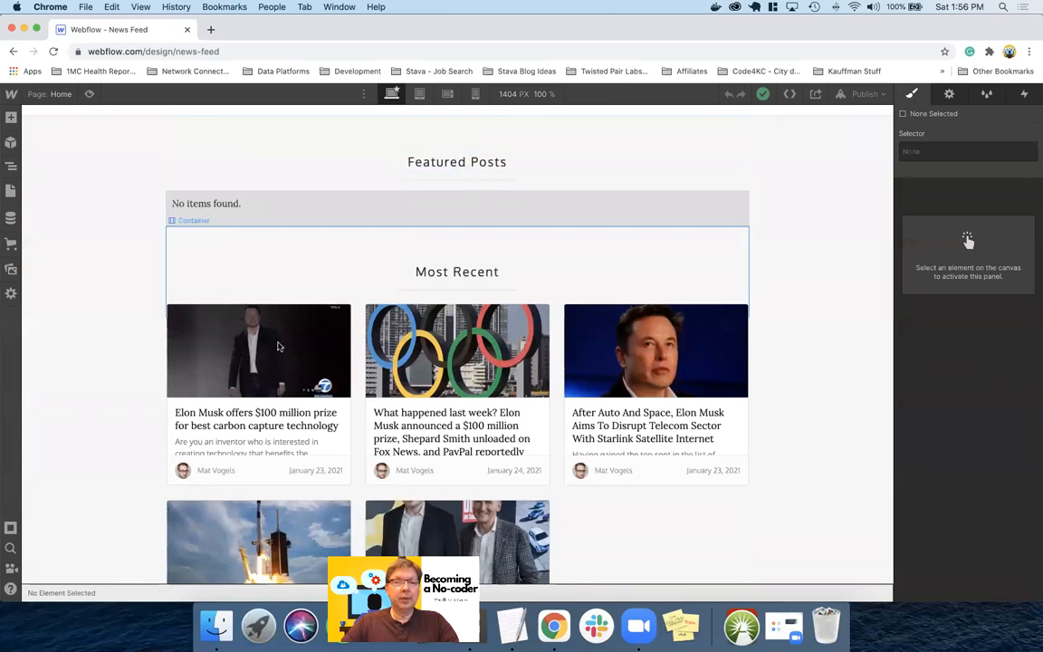
pyautogui.scroll(-2, 255, 370)
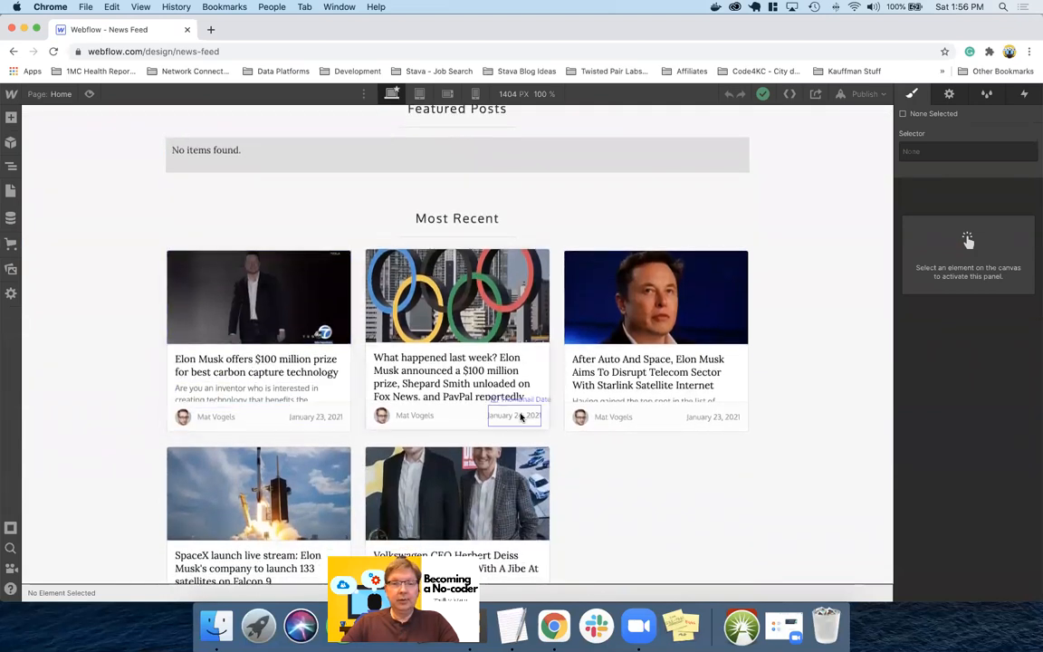
pyautogui.scroll(-4, 523, 412)
pyautogui.scroll(1, 521, 417)
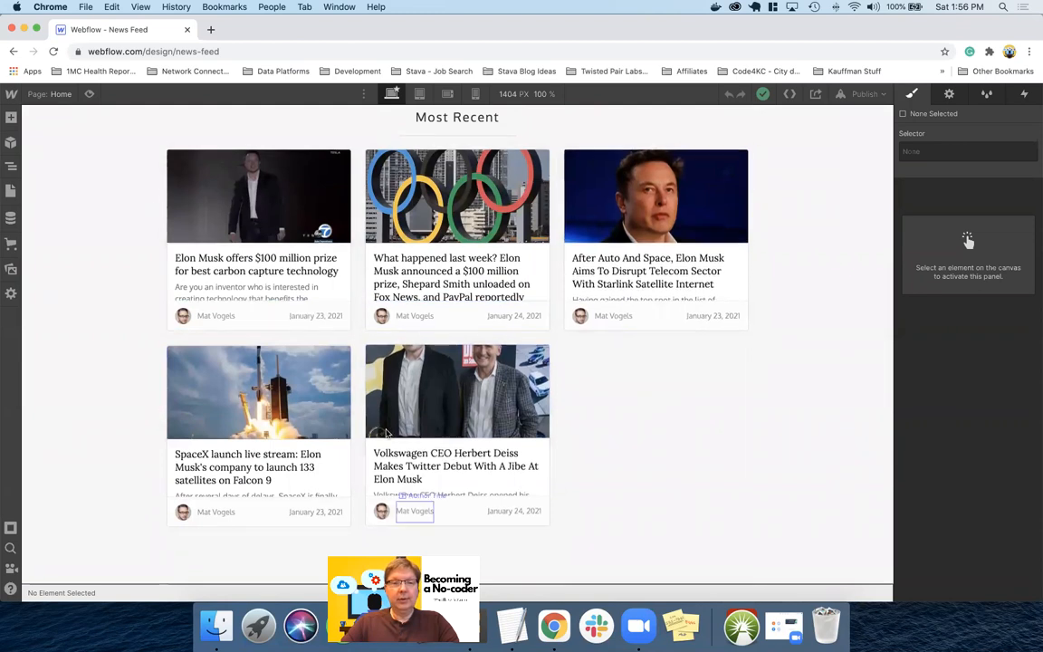
pyautogui.scroll(6, 384, 400)
pyautogui.scroll(4, 385, 400)
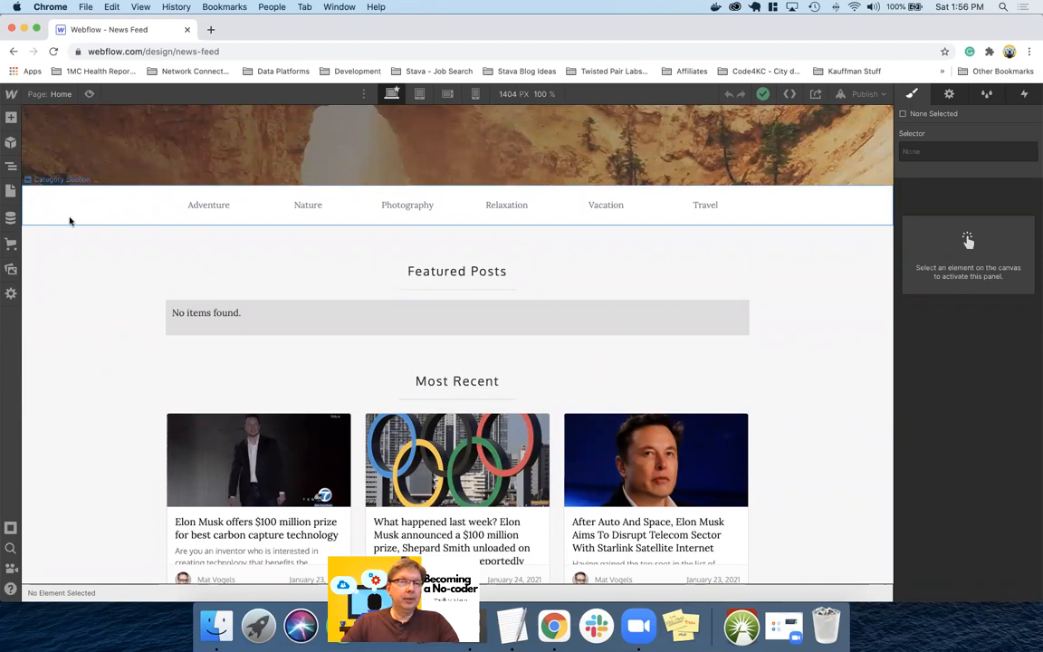
# Step: Mark the blog post "Elon Musk offers $100 million prize for best carbon capture technology" as featured and save it
pyautogui.click(11, 218)
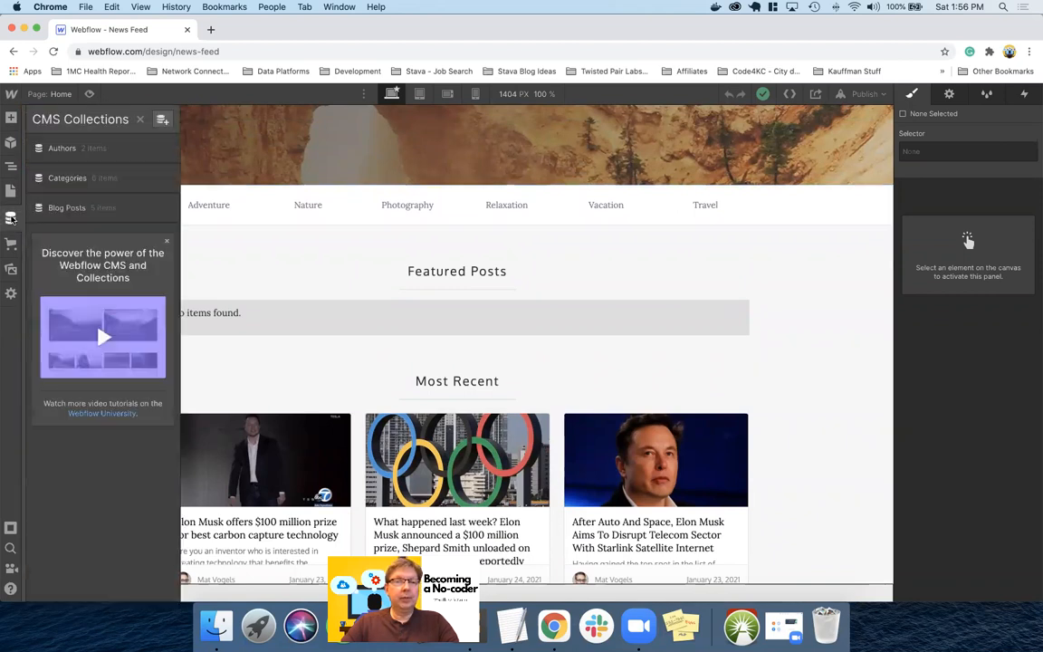
pyautogui.click(65, 210)
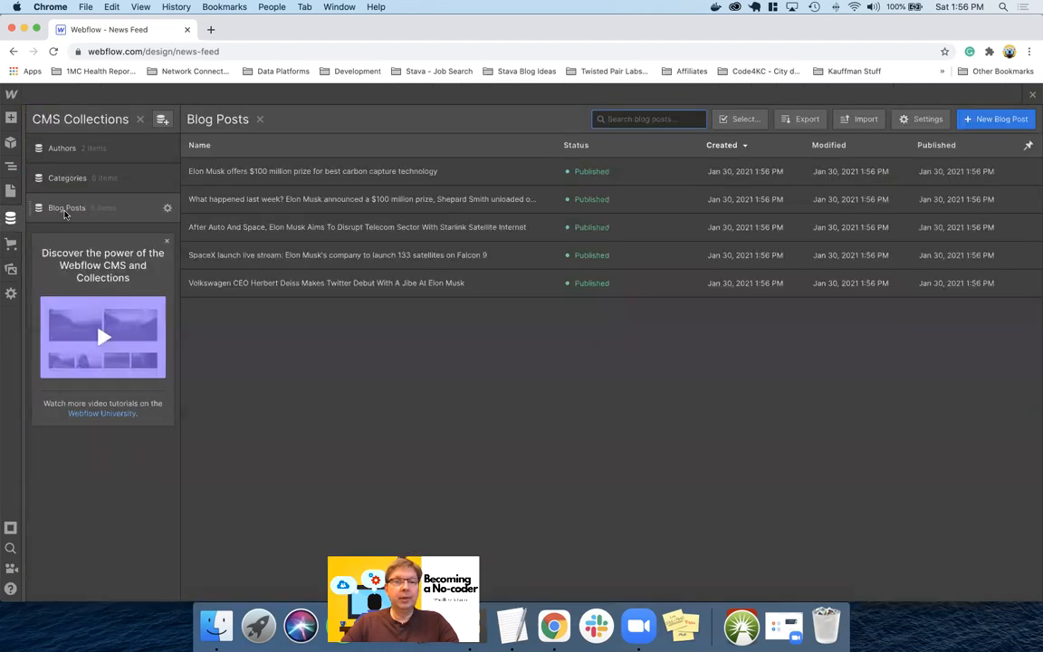
pyautogui.click(250, 172)
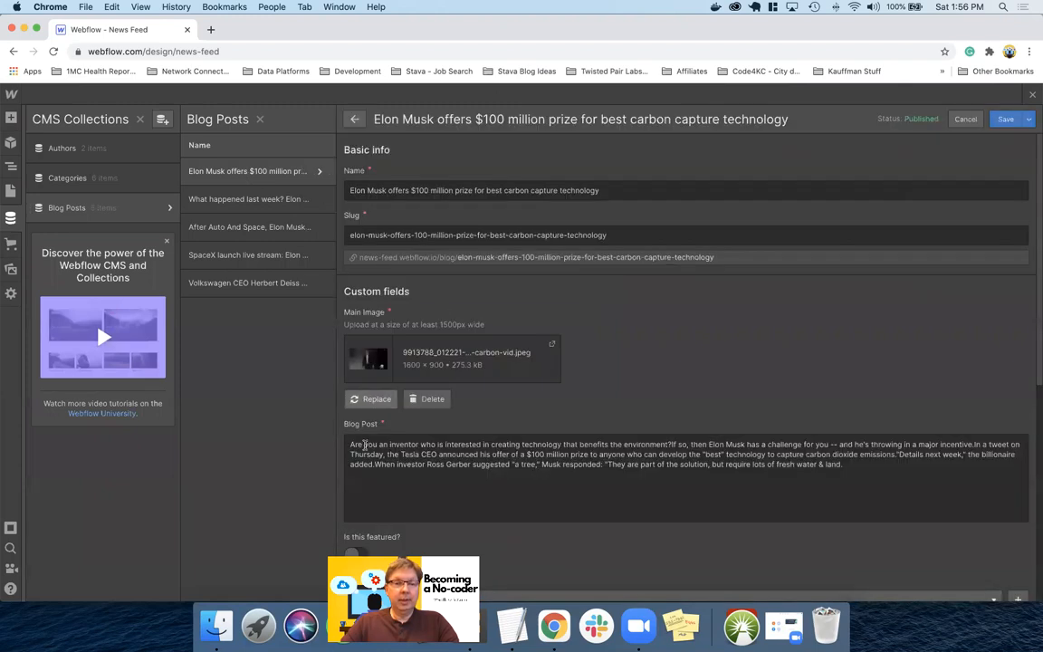
pyautogui.scroll(-3, 476, 472)
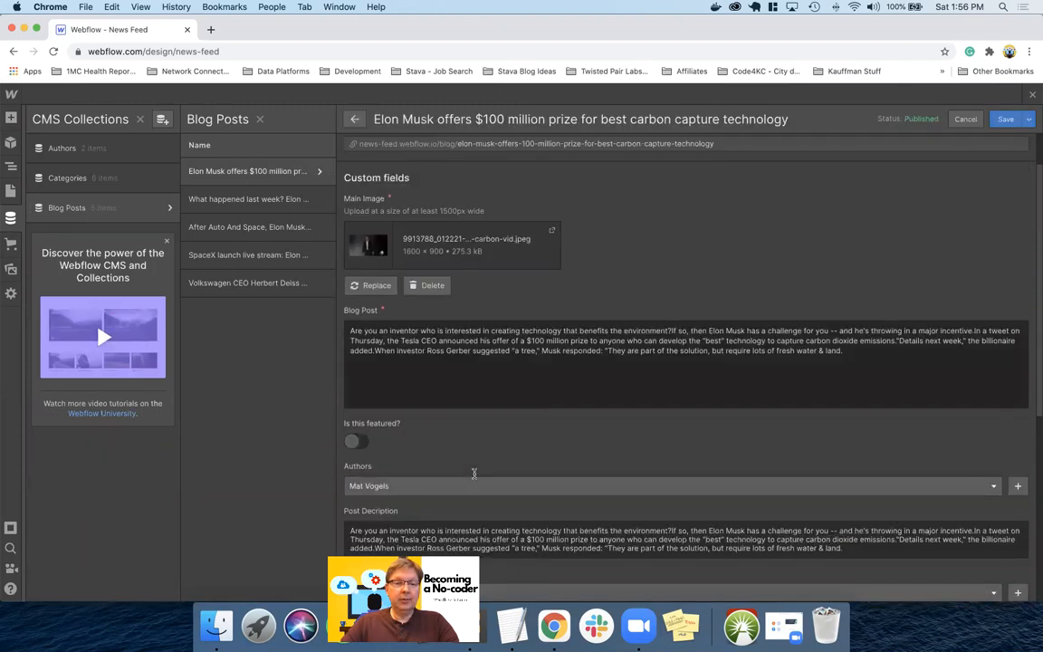
pyautogui.click(362, 439)
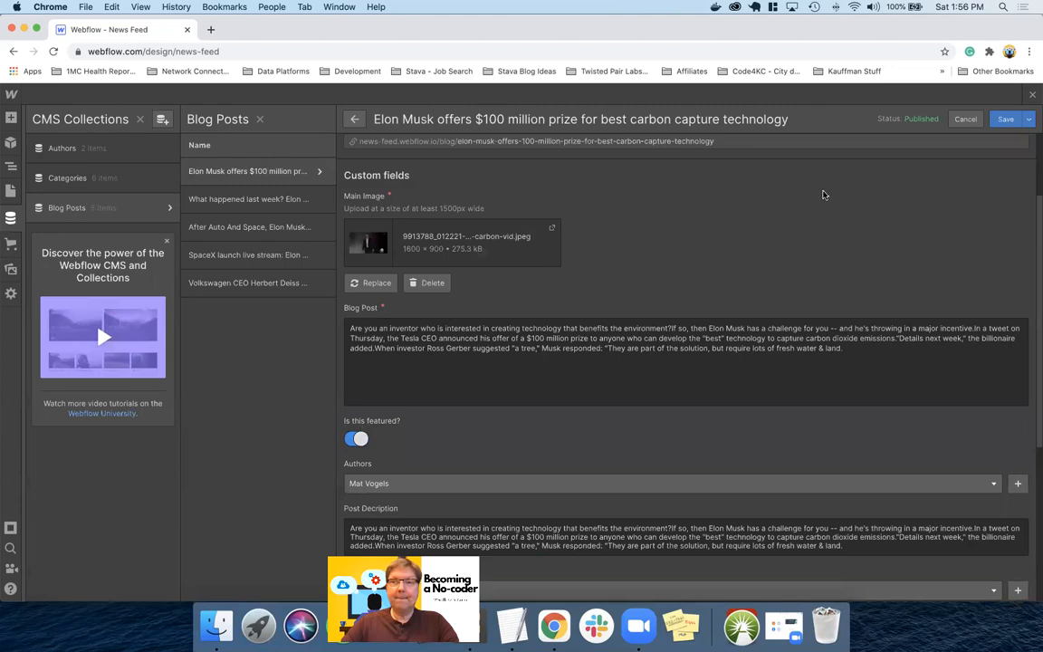
pyautogui.click(1005, 119)
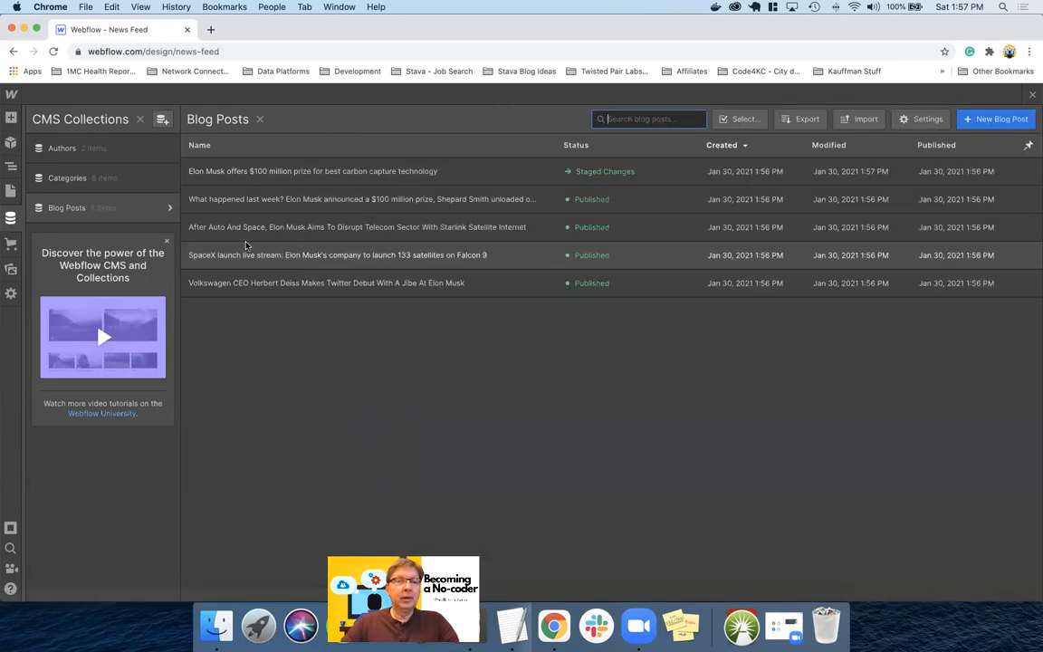
# Step: Mark the "What happened last week?" blog post as featured and save it
pyautogui.click(238, 259)
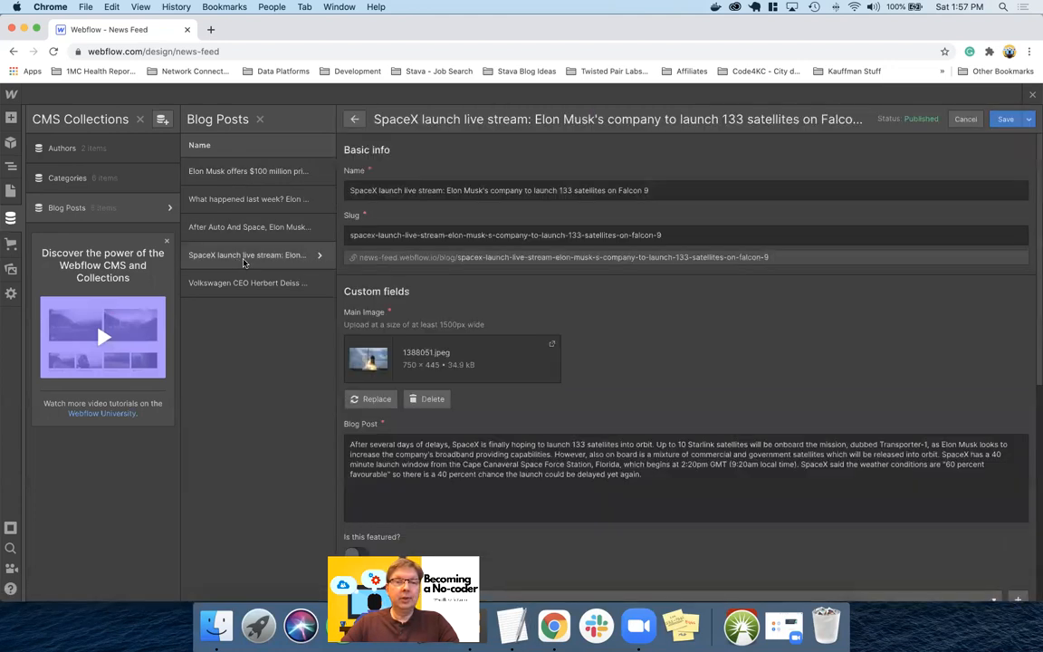
pyautogui.click(249, 201)
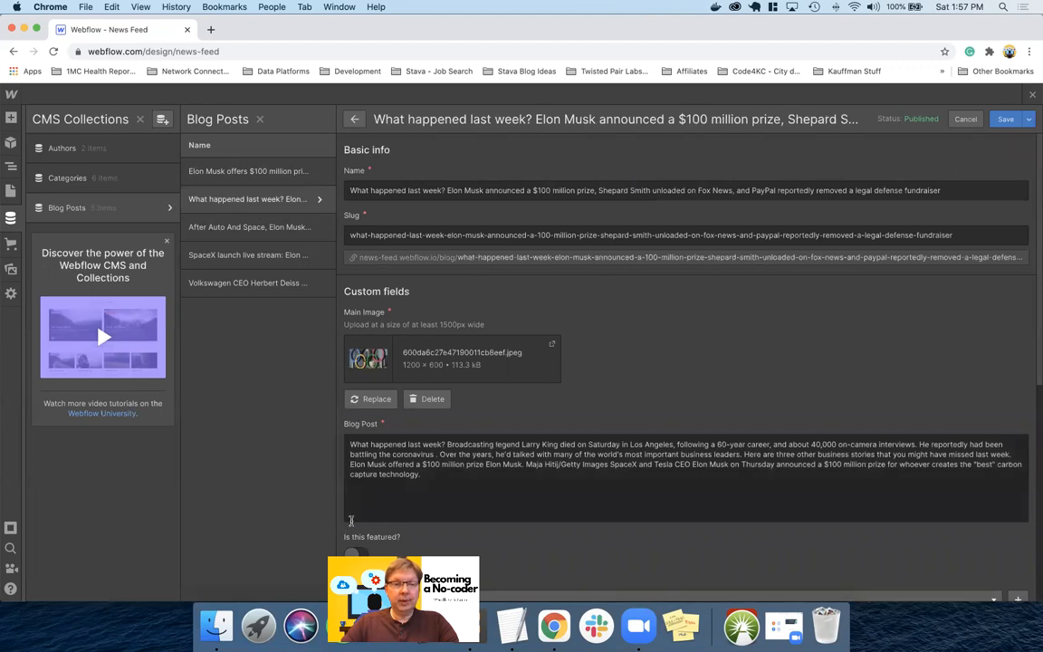
pyautogui.scroll(-2, 353, 434)
pyautogui.click(353, 485)
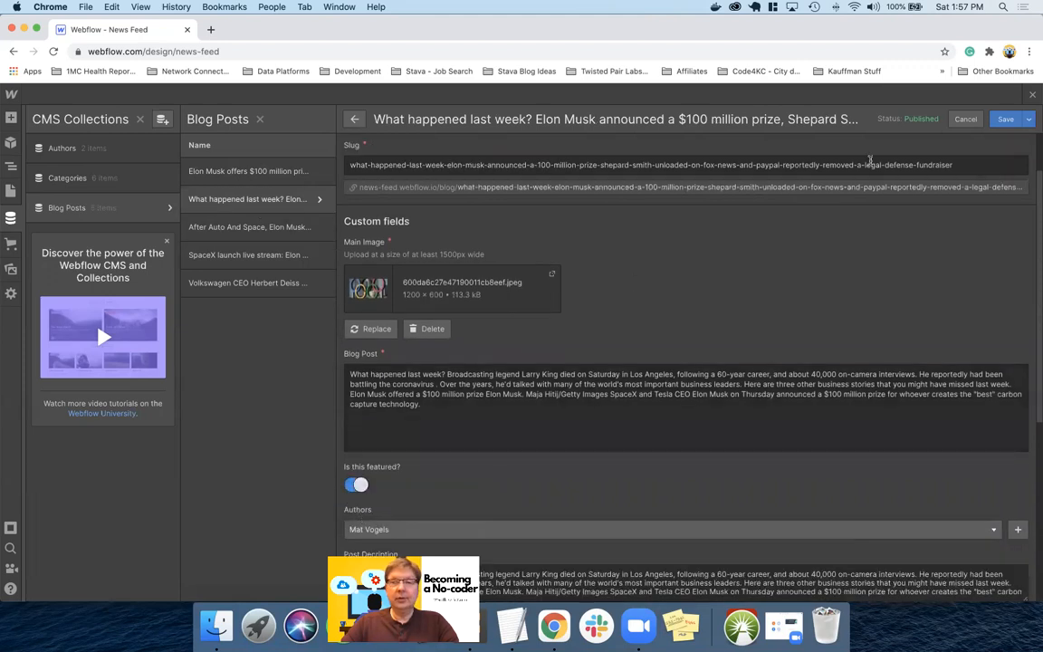
pyautogui.click(1004, 120)
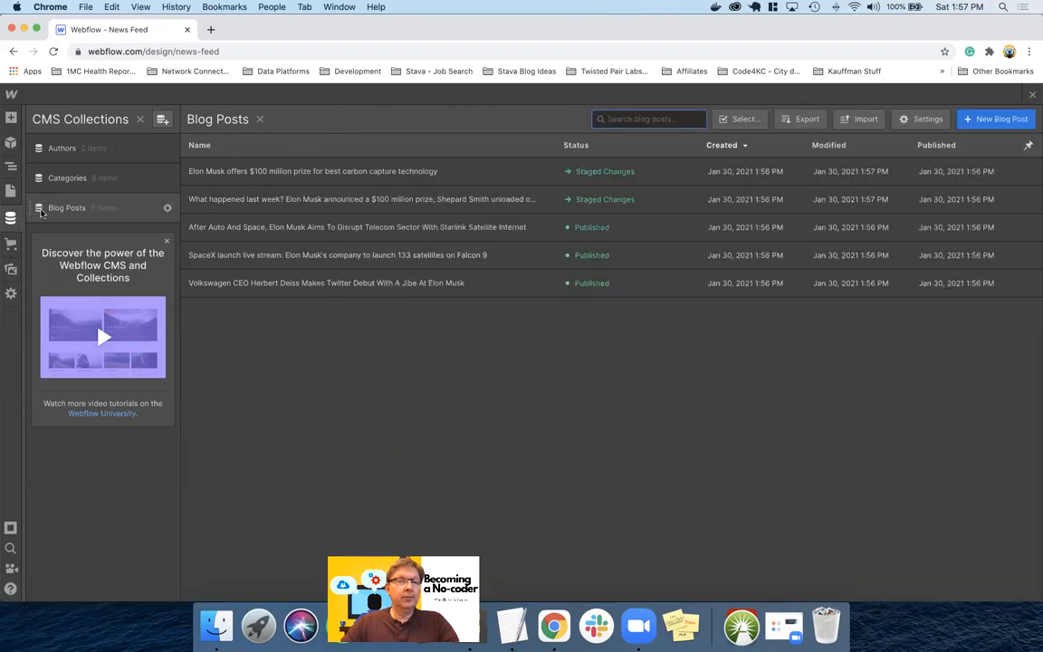
# Step: Return to the Home page and review its Featured Posts and Most Recent sections
pyautogui.click(139, 118)
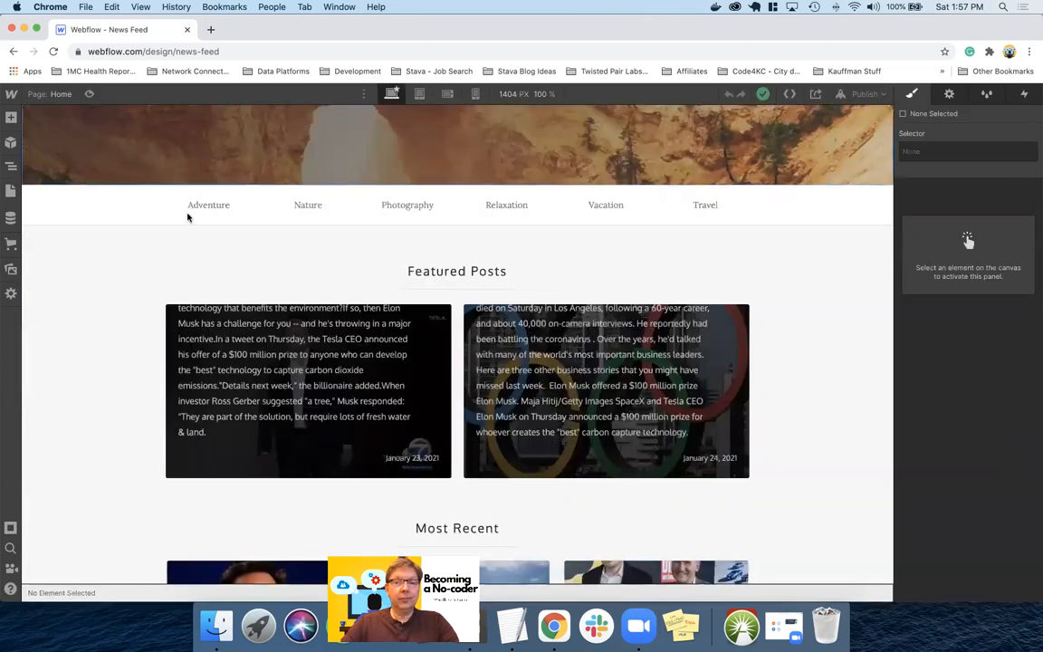
pyautogui.scroll(-3, 191, 234)
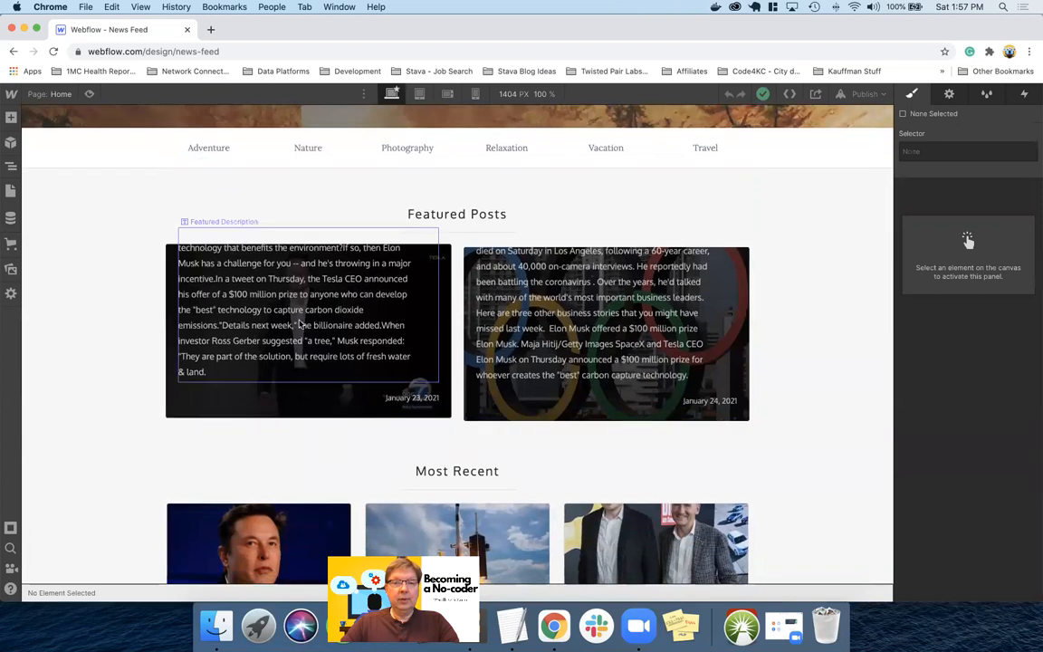
pyautogui.scroll(4, 304, 324)
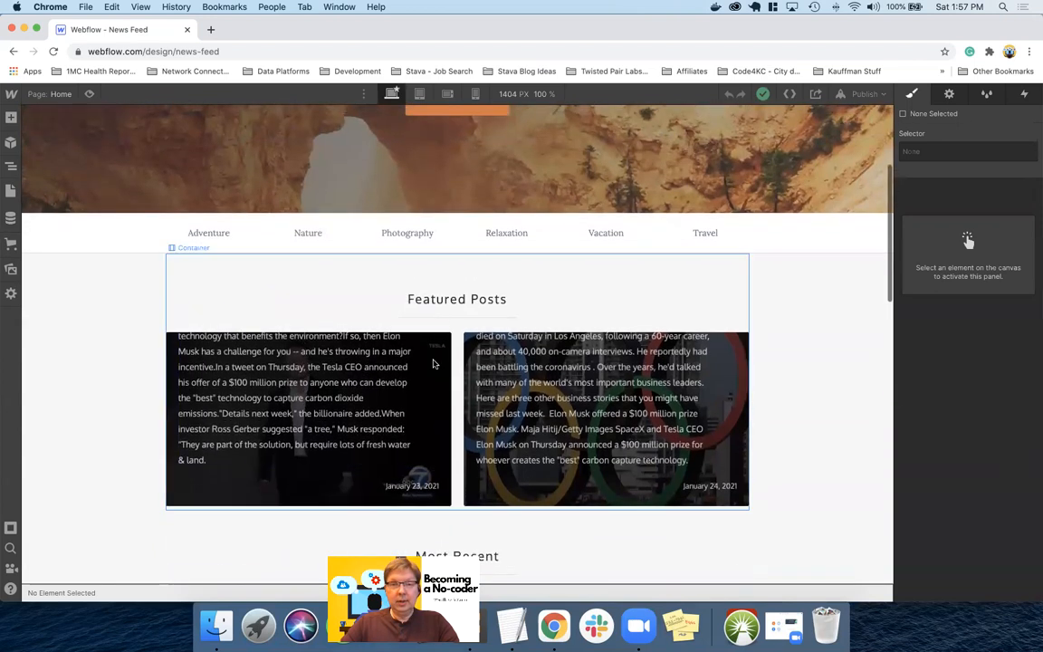
pyautogui.scroll(1, 509, 382)
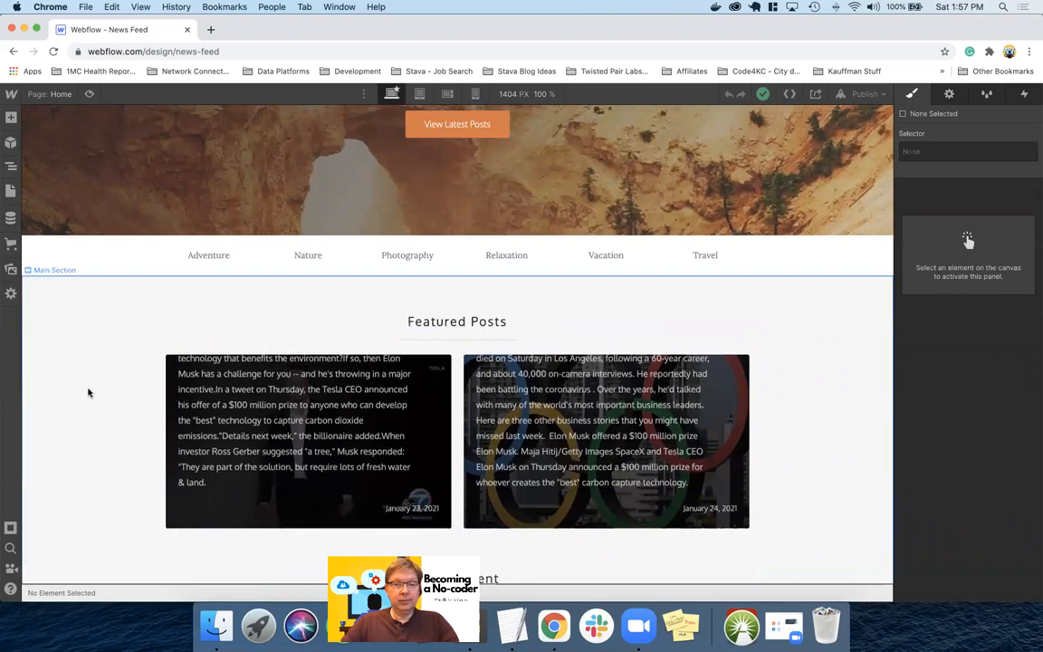
pyautogui.scroll(-10, 88, 392)
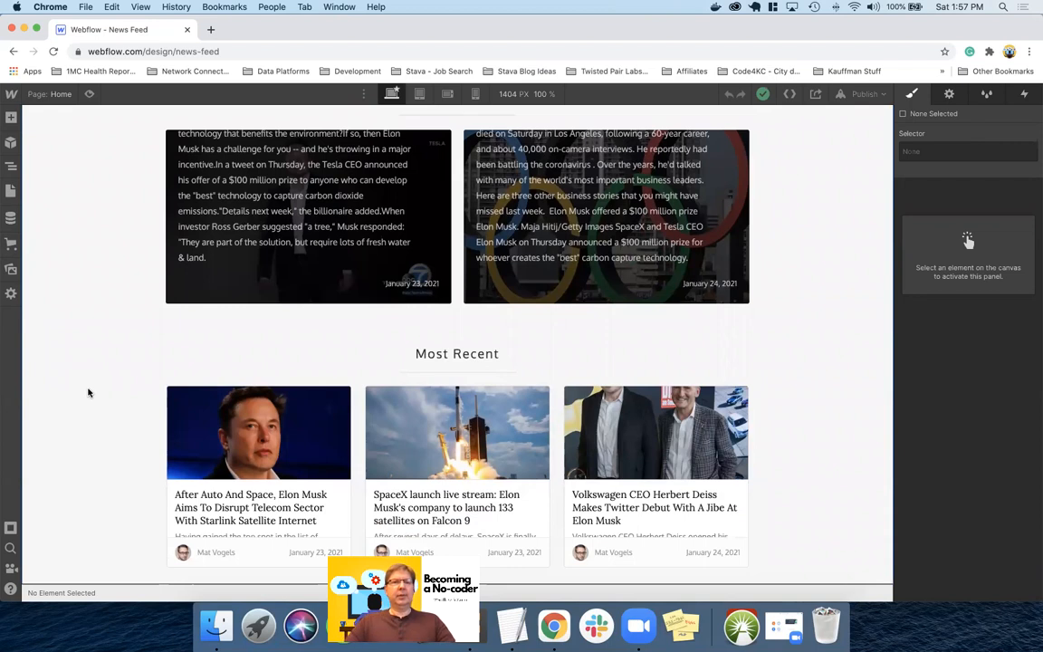
# Step: Inspect the carbon capture post's fields and main image in the Blog Posts collection, then leave it without saving
pyautogui.click(11, 218)
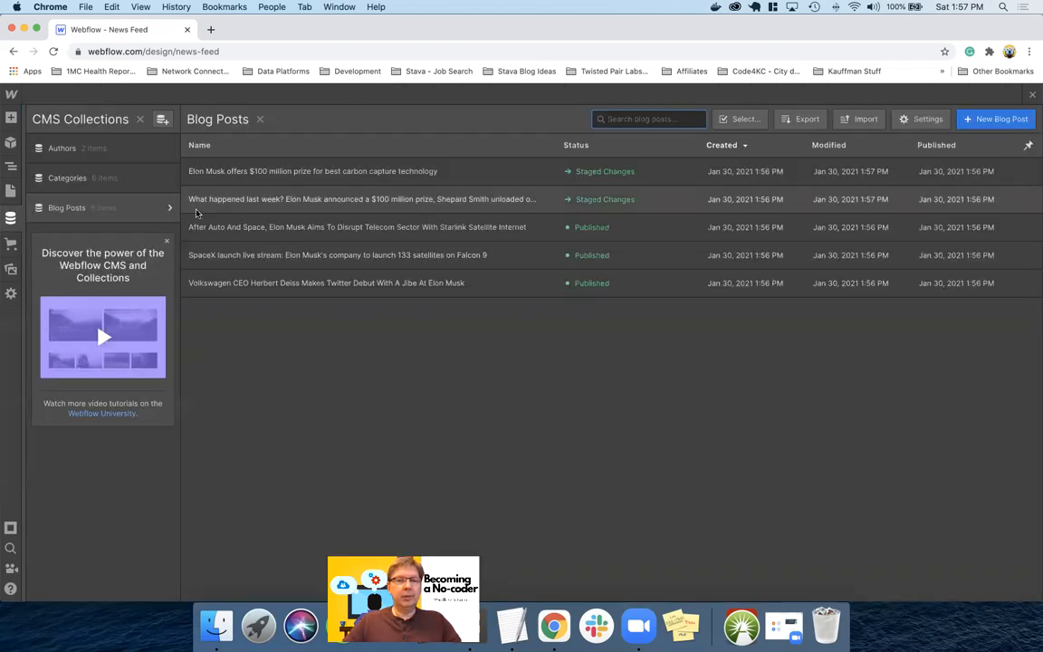
pyautogui.click(252, 171)
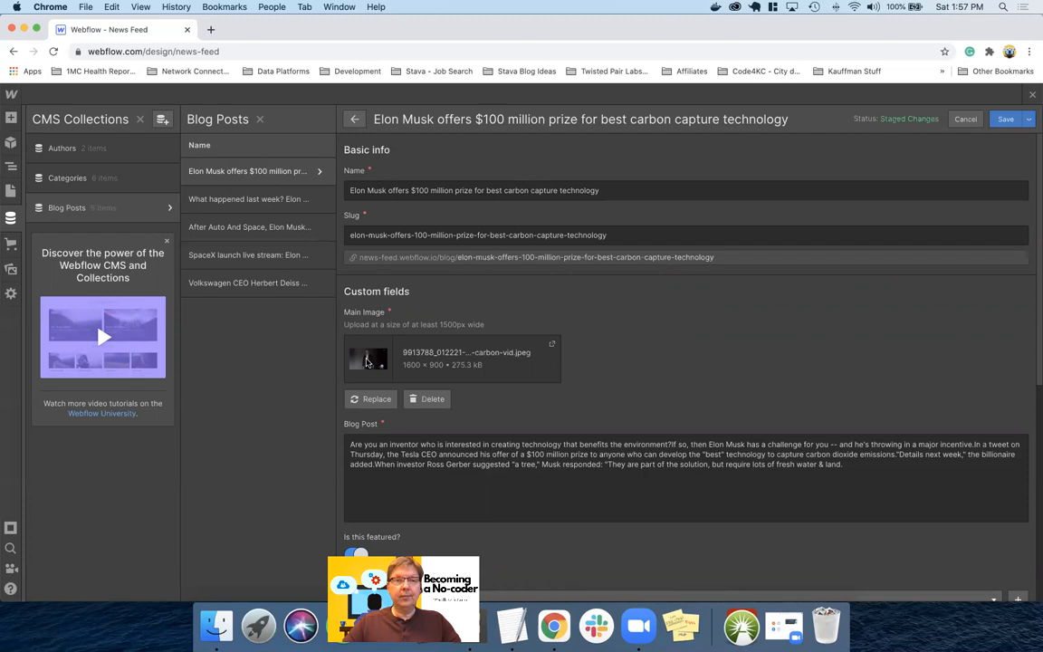
pyautogui.click(965, 120)
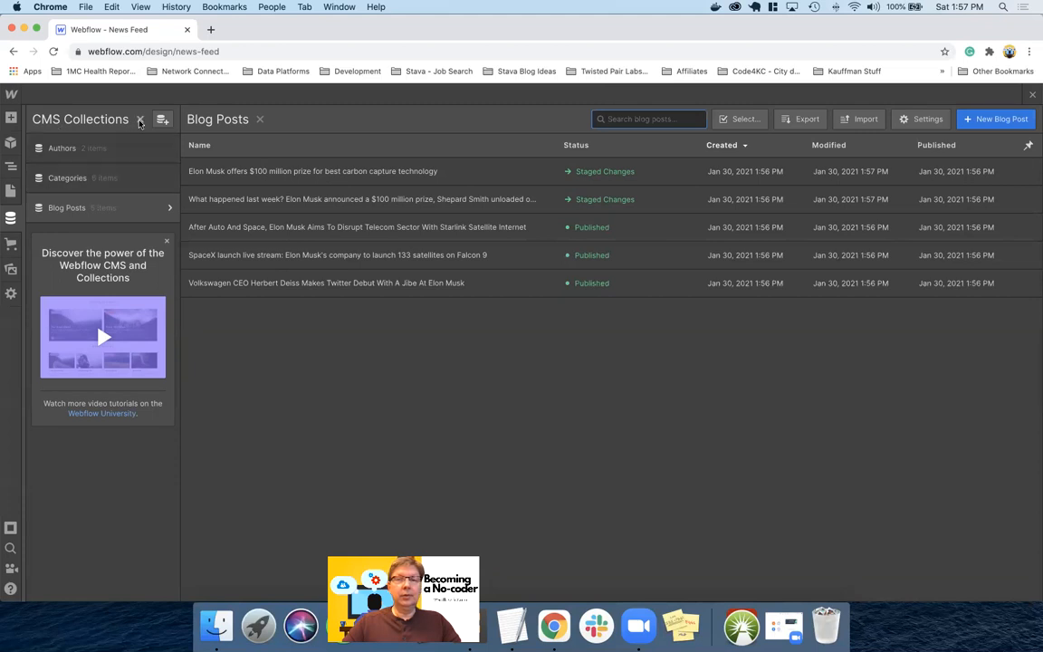
# Step: Close the CMS collections and publish the site to news-feed.webflow.io
pyautogui.click(140, 121)
pyautogui.click(858, 96)
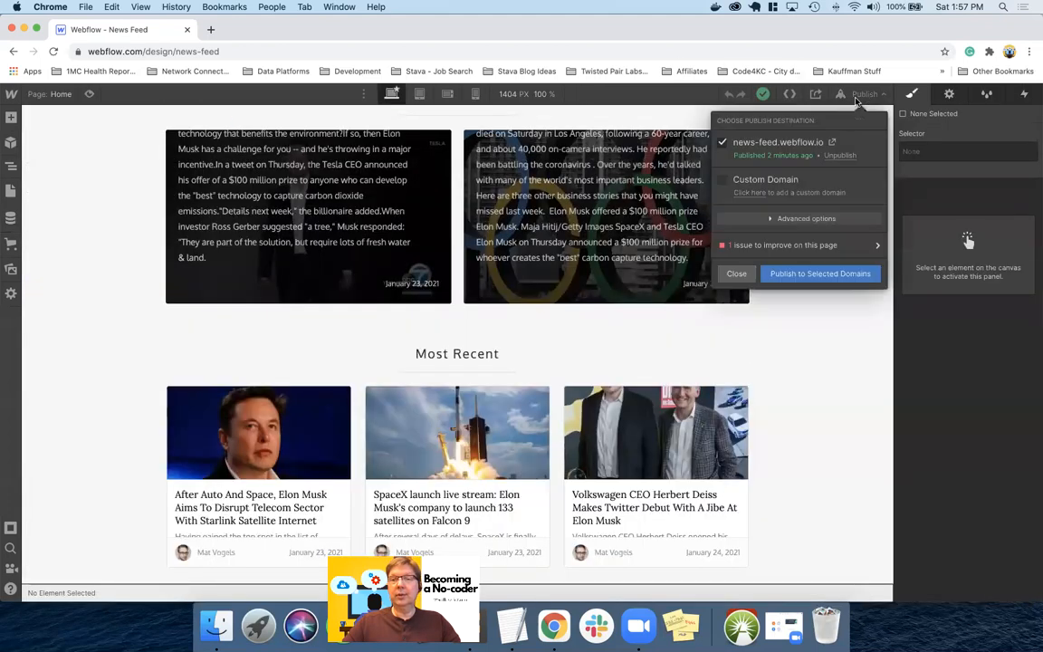
pyautogui.click(804, 271)
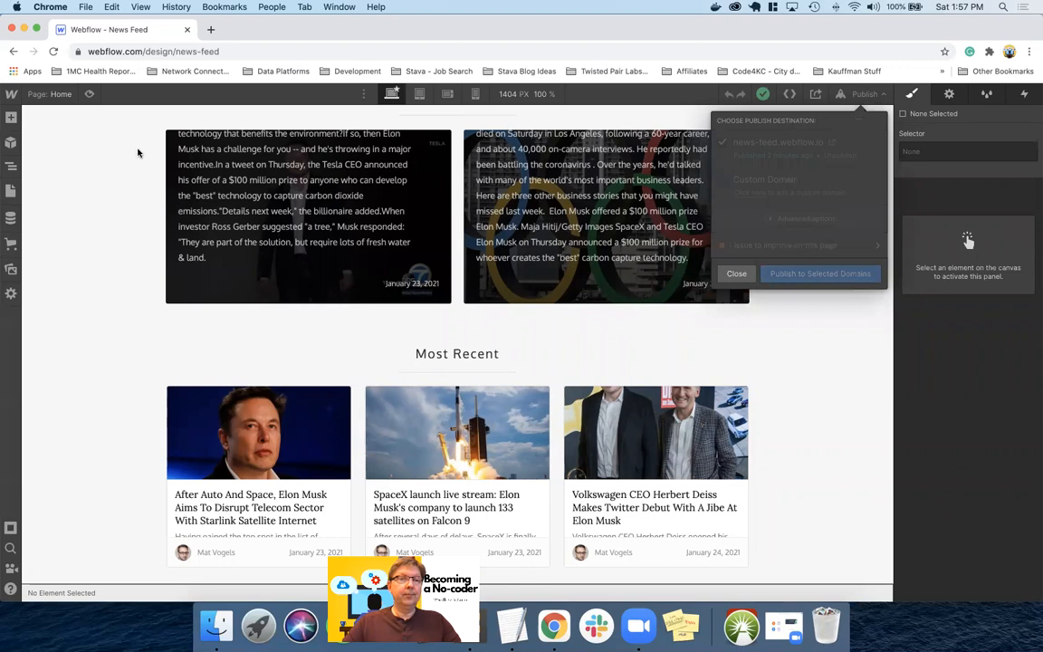
# Step: Reload the project and preview the Home page, checking the Featured Posts and Most Recent cards before leaving the preview
pyautogui.click(54, 53)
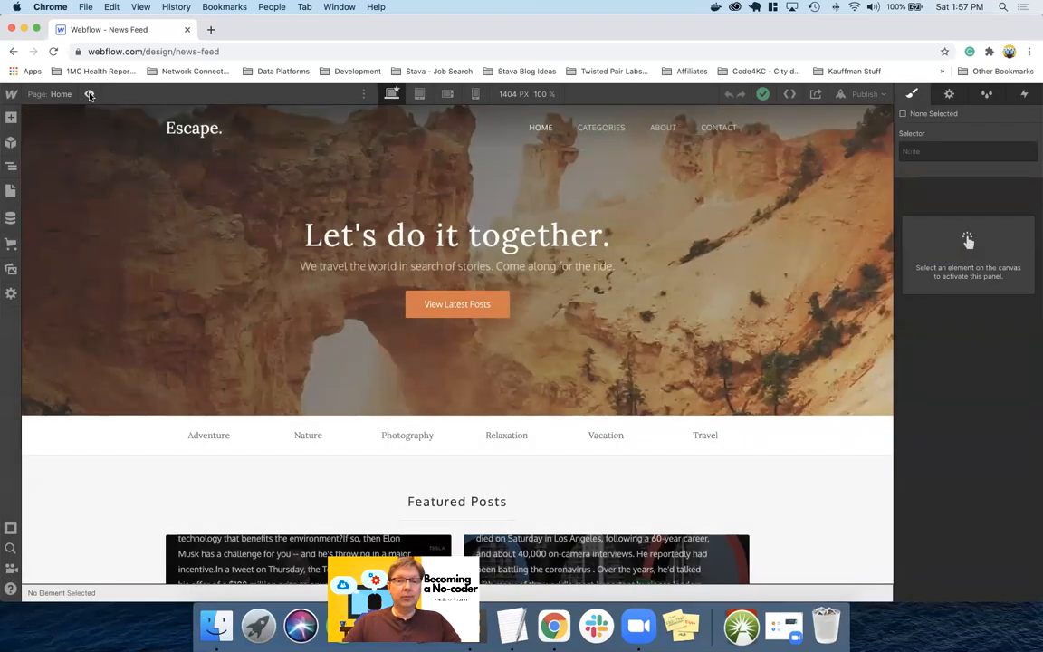
pyautogui.click(89, 94)
pyautogui.scroll(-3, 237, 349)
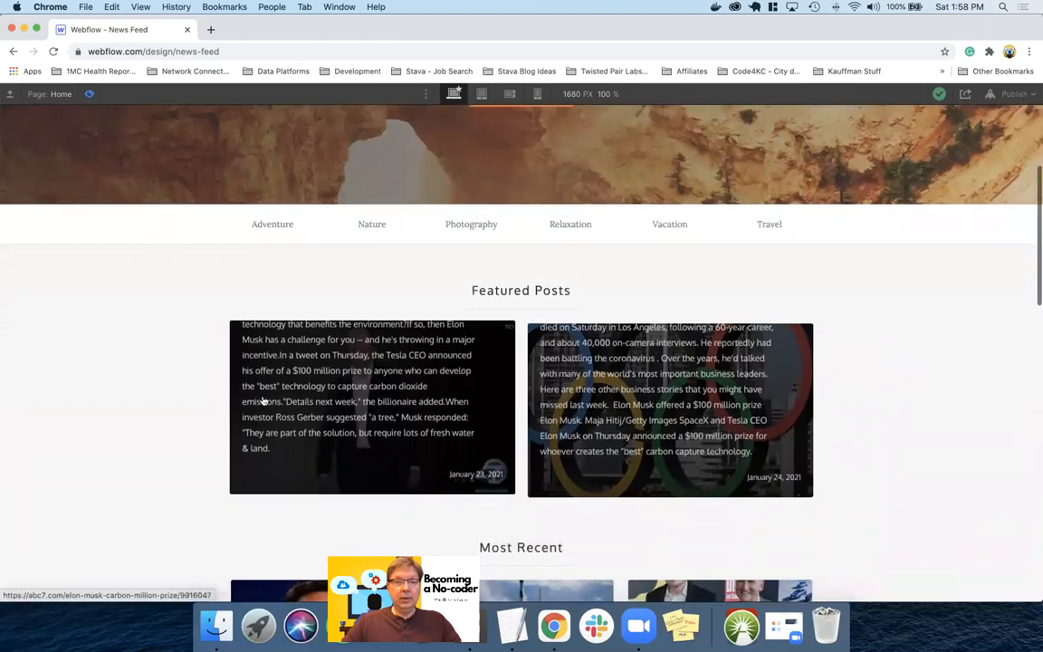
pyautogui.scroll(1, 298, 381)
pyautogui.scroll(-2, 306, 375)
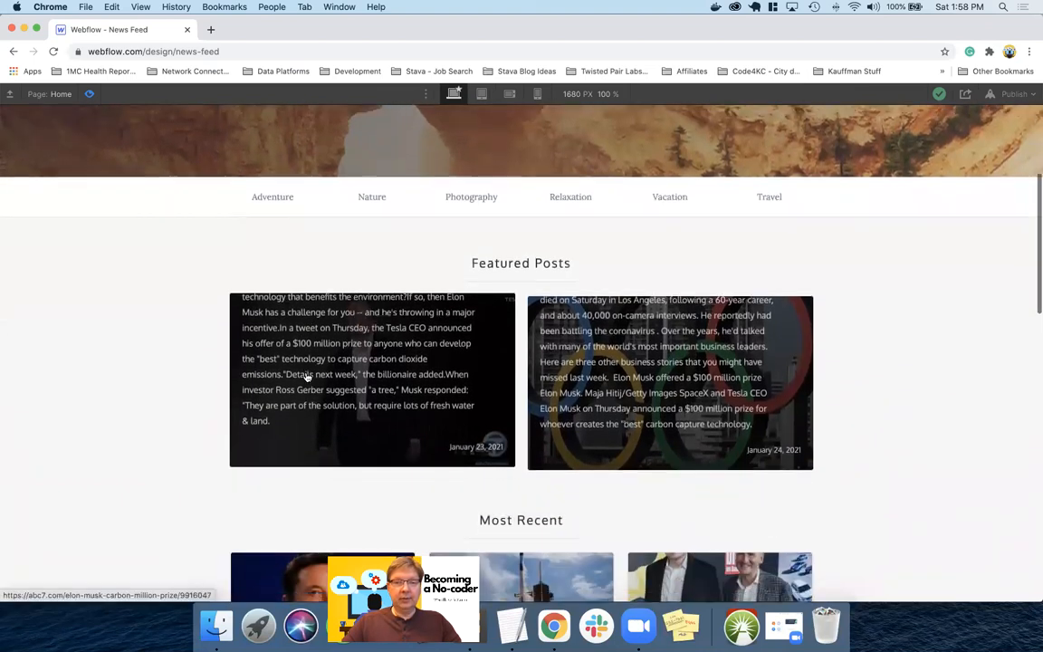
pyautogui.scroll(-3, 306, 374)
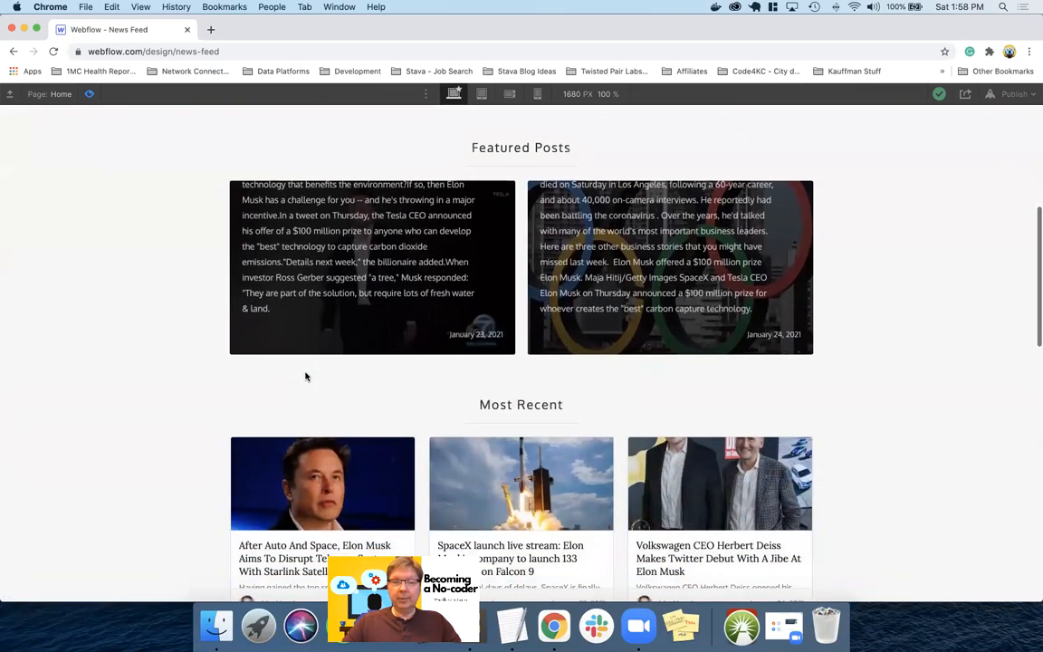
pyautogui.scroll(3, 307, 378)
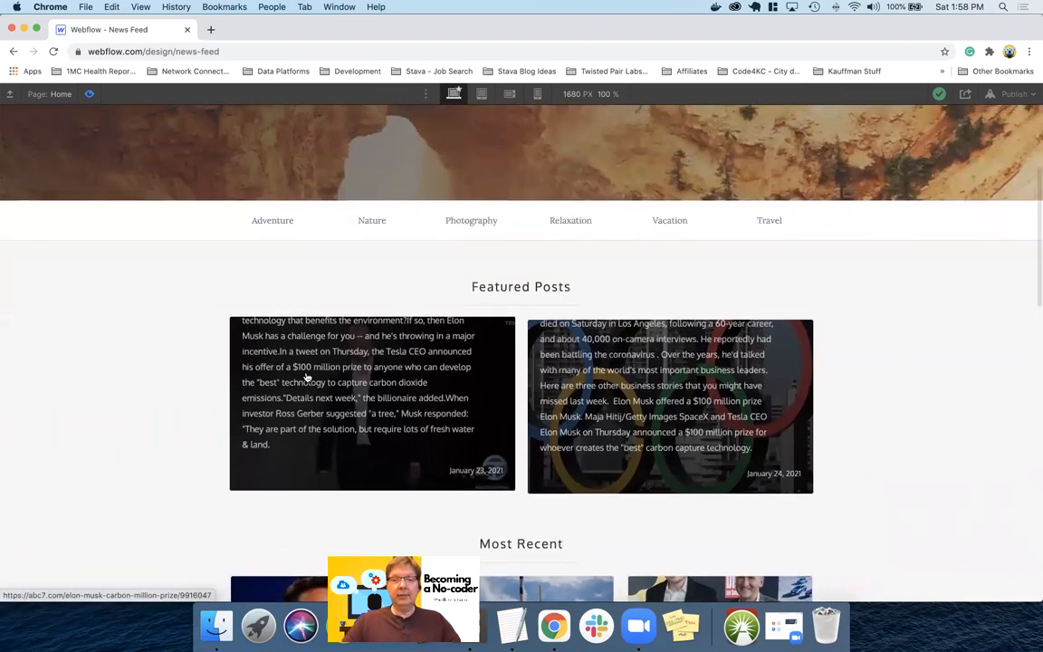
pyautogui.scroll(-5, 154, 456)
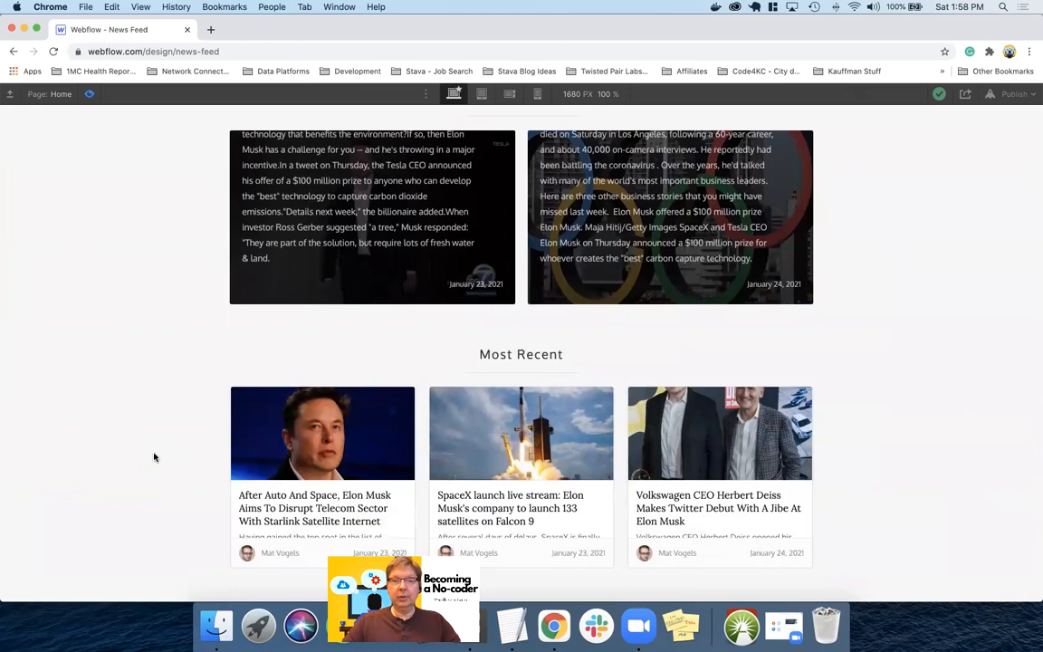
pyautogui.scroll(-4, 154, 456)
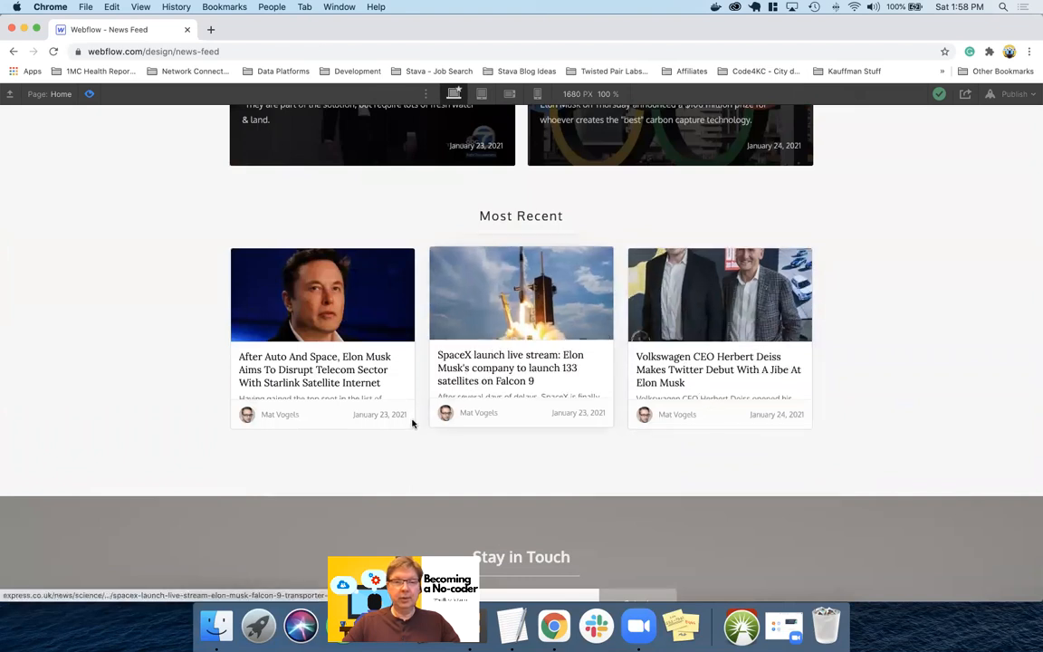
pyautogui.click(89, 94)
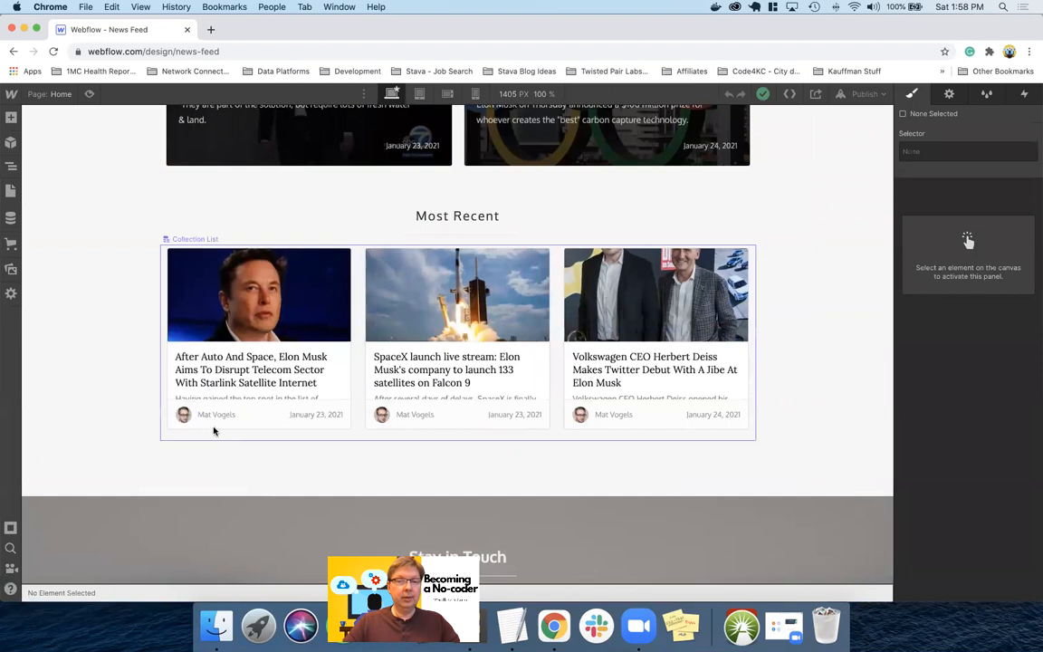
# Step: Delete the author name and author image from the Most Recent post cards
pyautogui.click(213, 415)
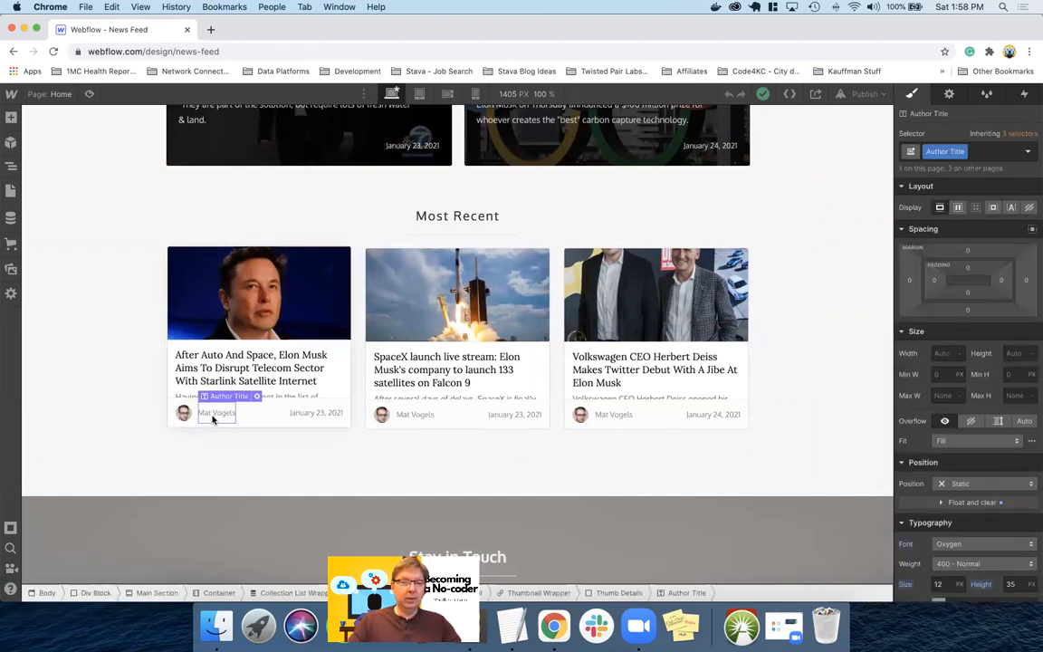
pyautogui.press('Delete')
pyautogui.click(184, 414)
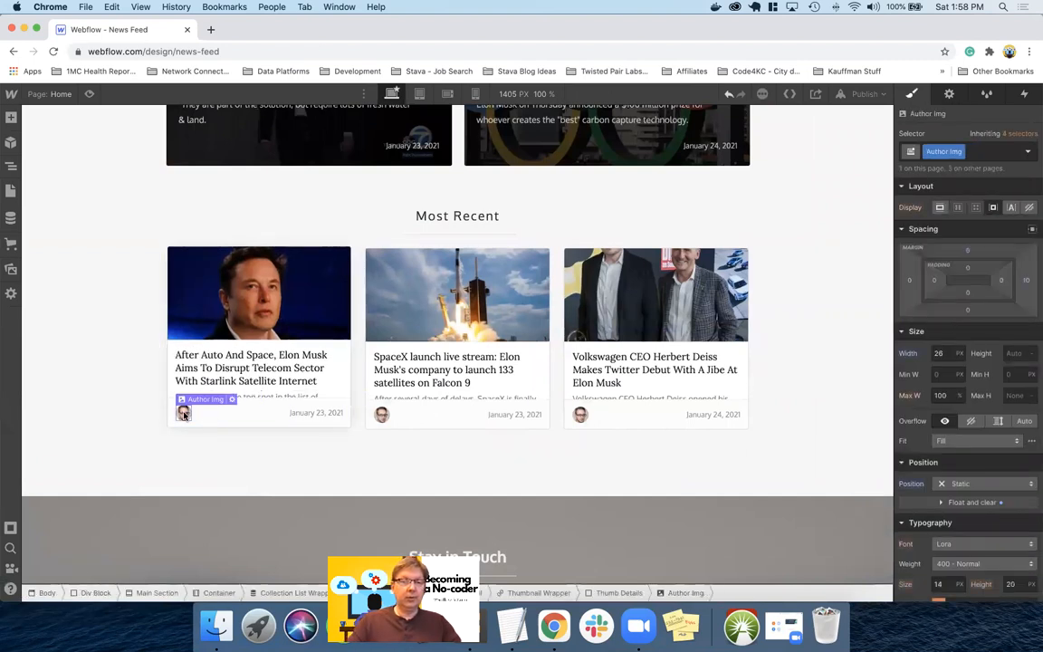
pyautogui.press('Delete')
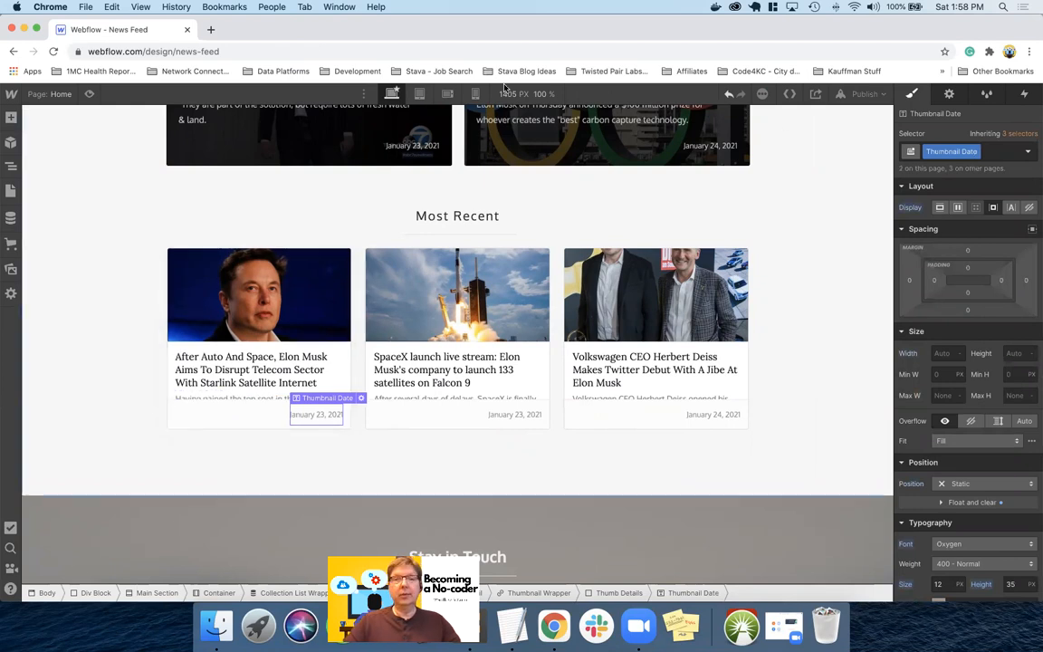
# Step: Publish the updated site to news-feed.webflow.io and switch the Home page to preview mode
pyautogui.scroll(5, 732, 122)
pyautogui.click(862, 94)
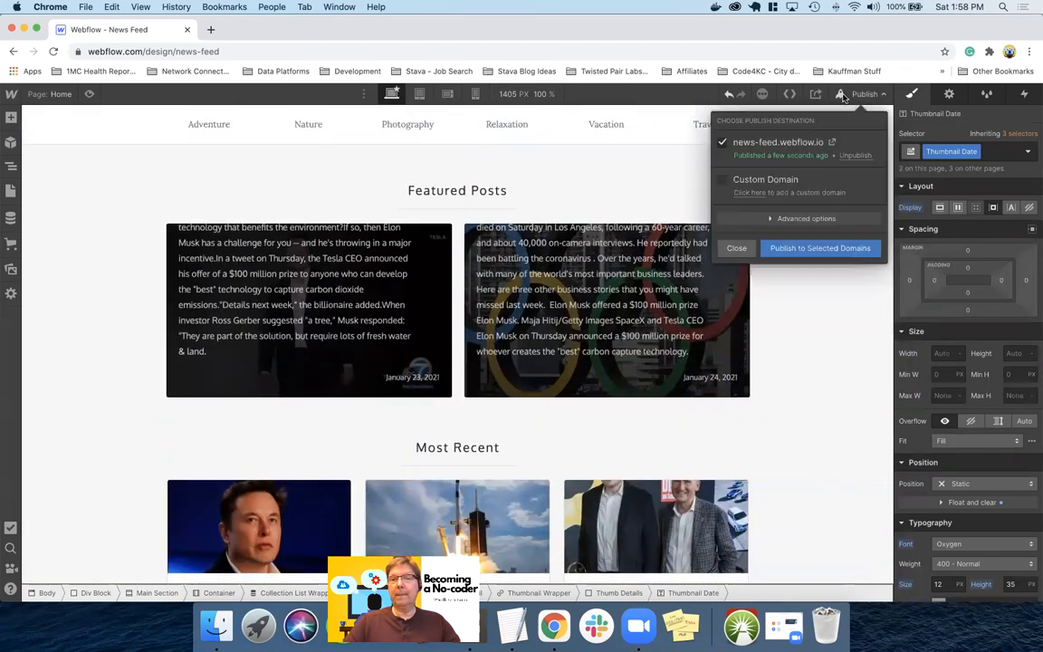
pyautogui.click(804, 248)
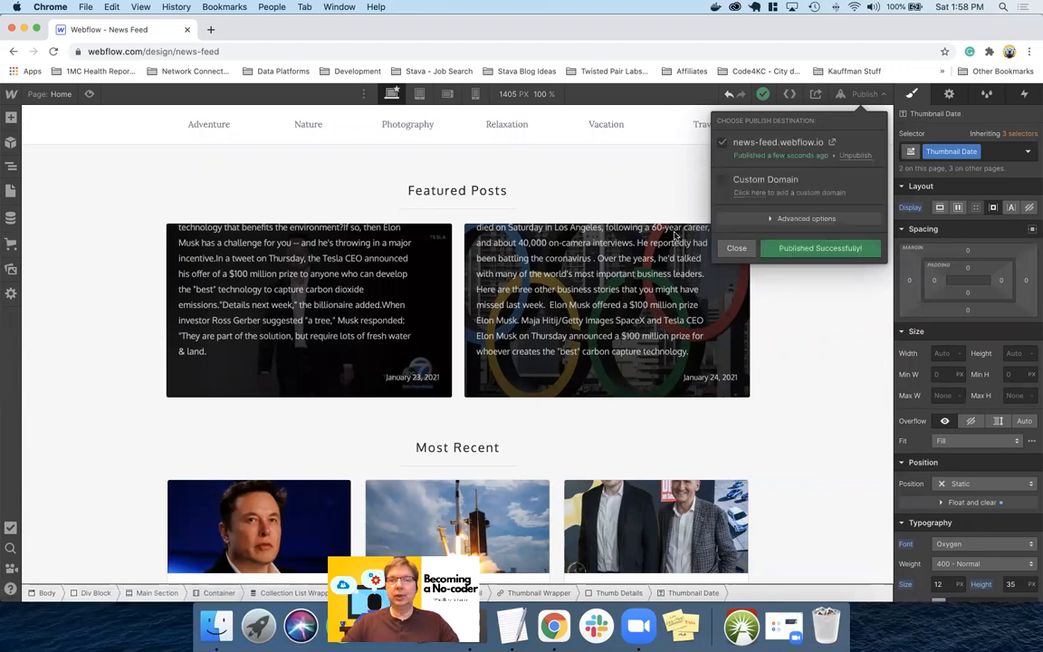
pyautogui.click(736, 248)
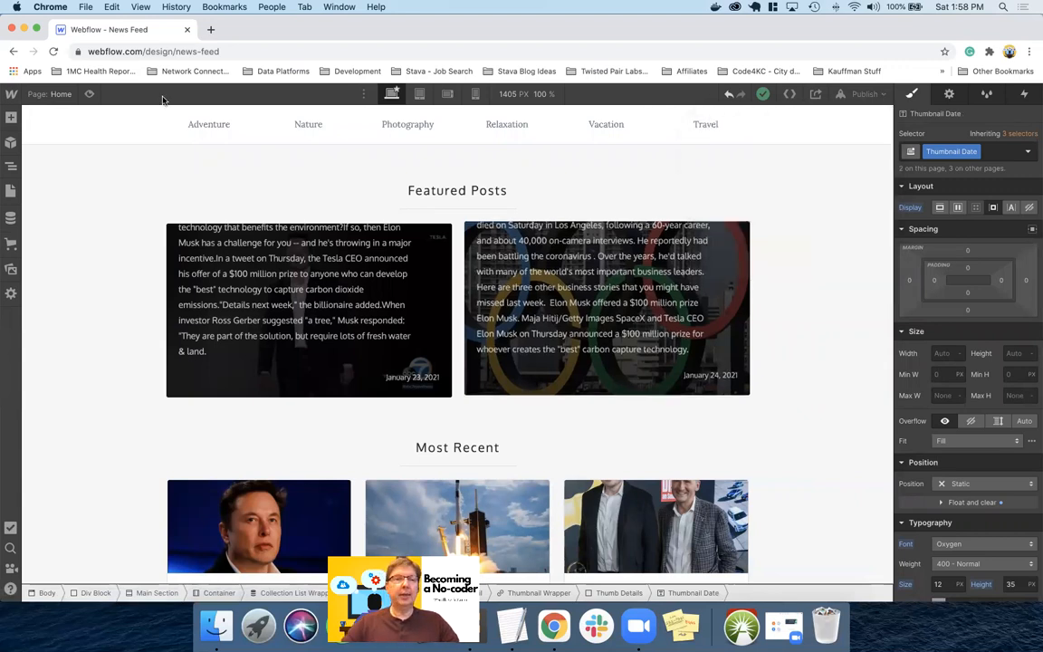
pyautogui.click(90, 94)
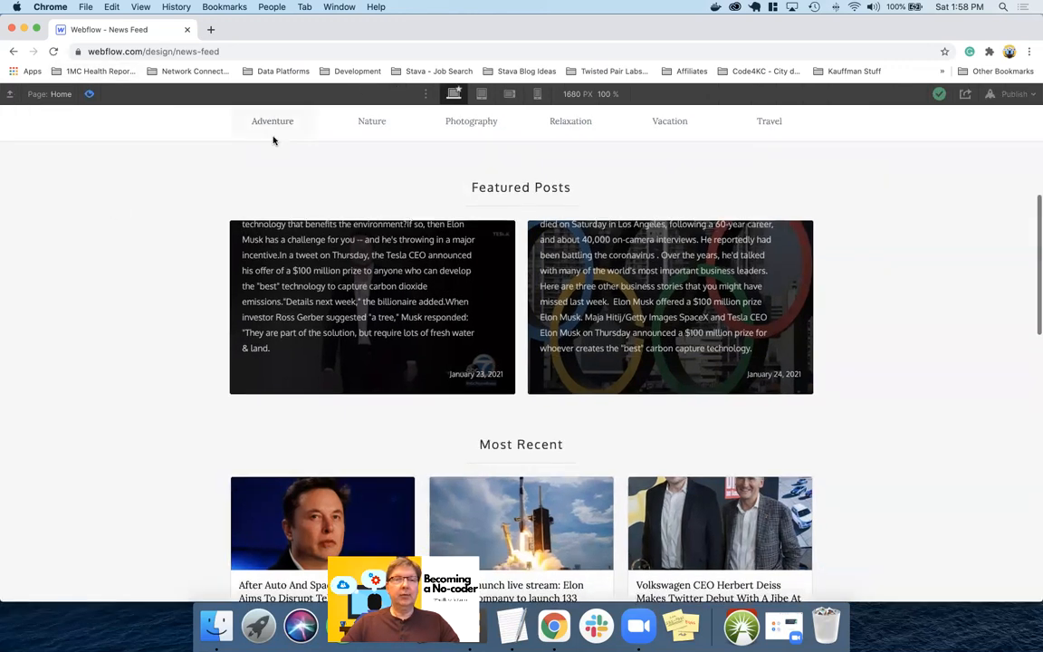
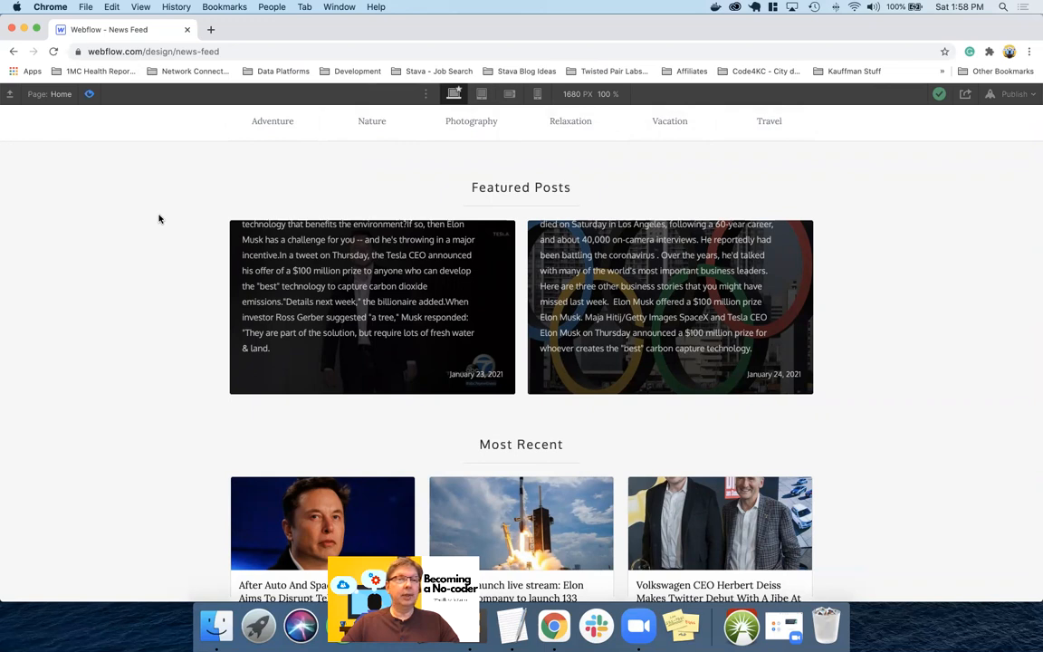
# Step: Switch to Xano, leave the webflow.add_blogpost function for the Functions list, and bring up the news_article table
pyautogui.hotkey('ctrl', 'Left')
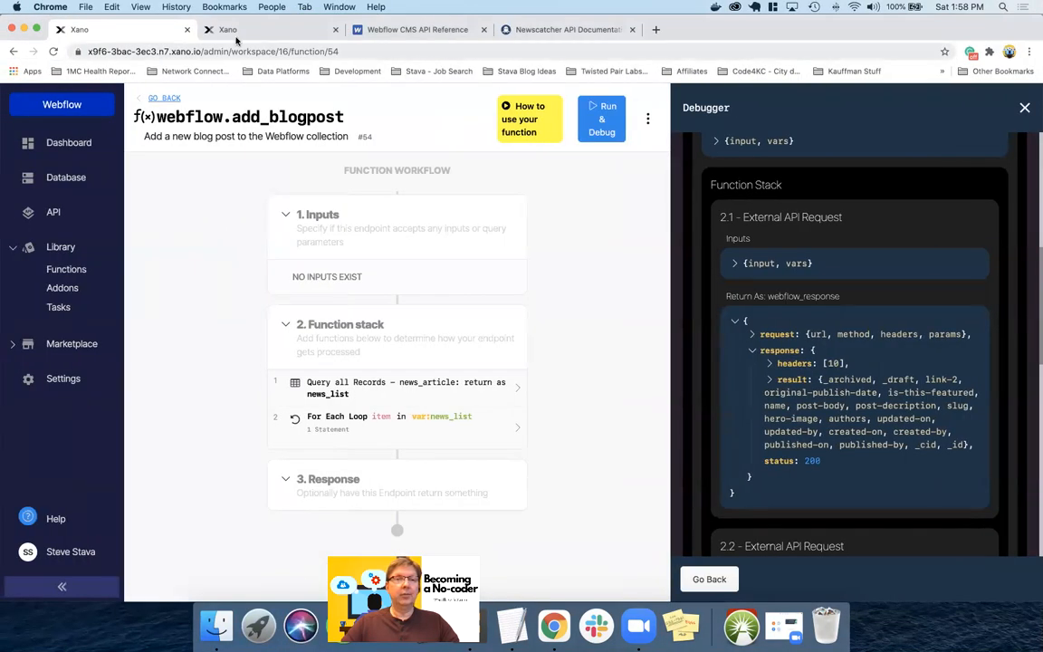
pyautogui.click(237, 31)
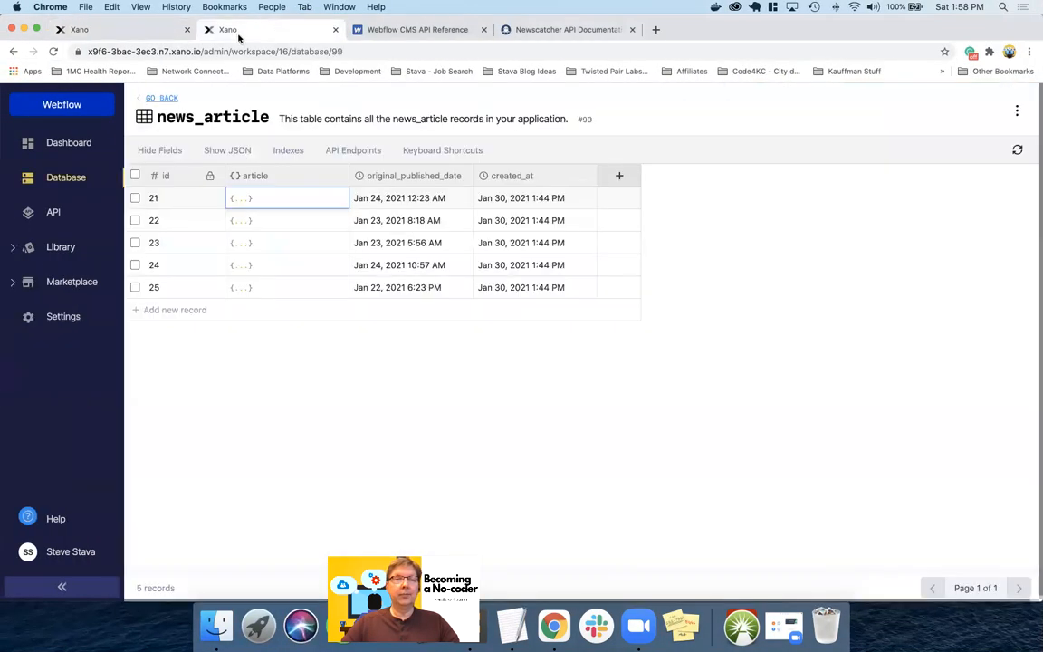
pyautogui.click(130, 34)
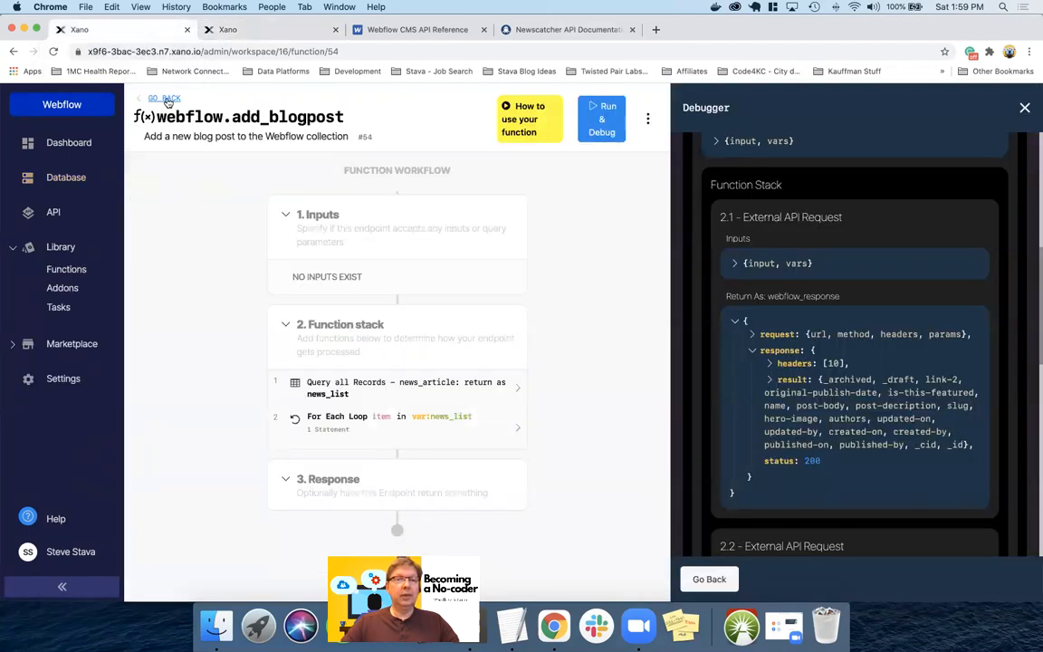
pyautogui.click(165, 99)
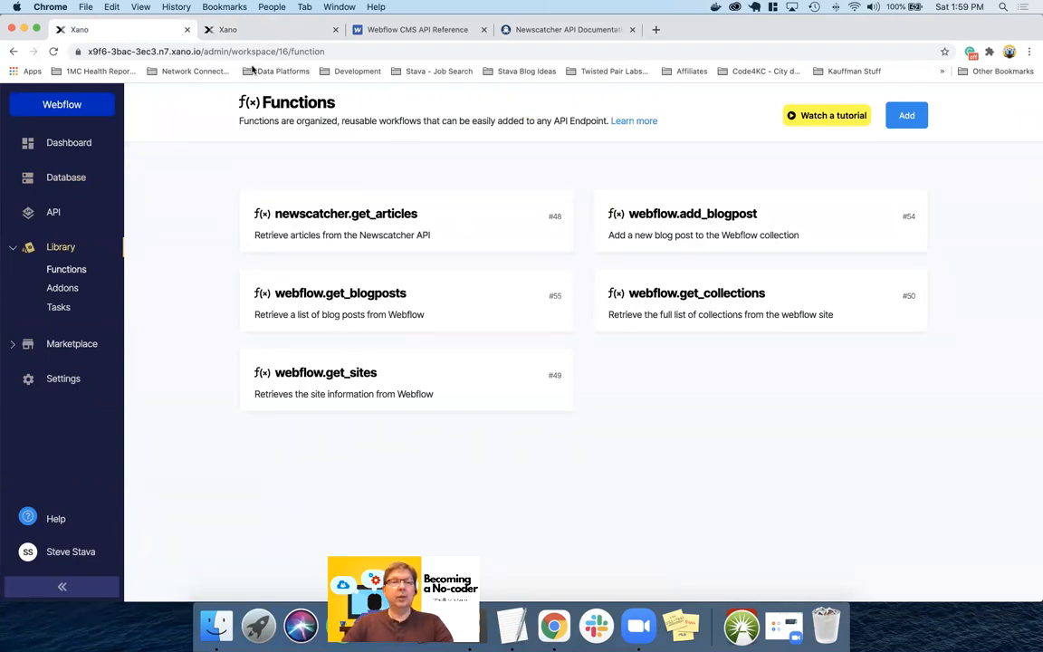
pyautogui.click(241, 34)
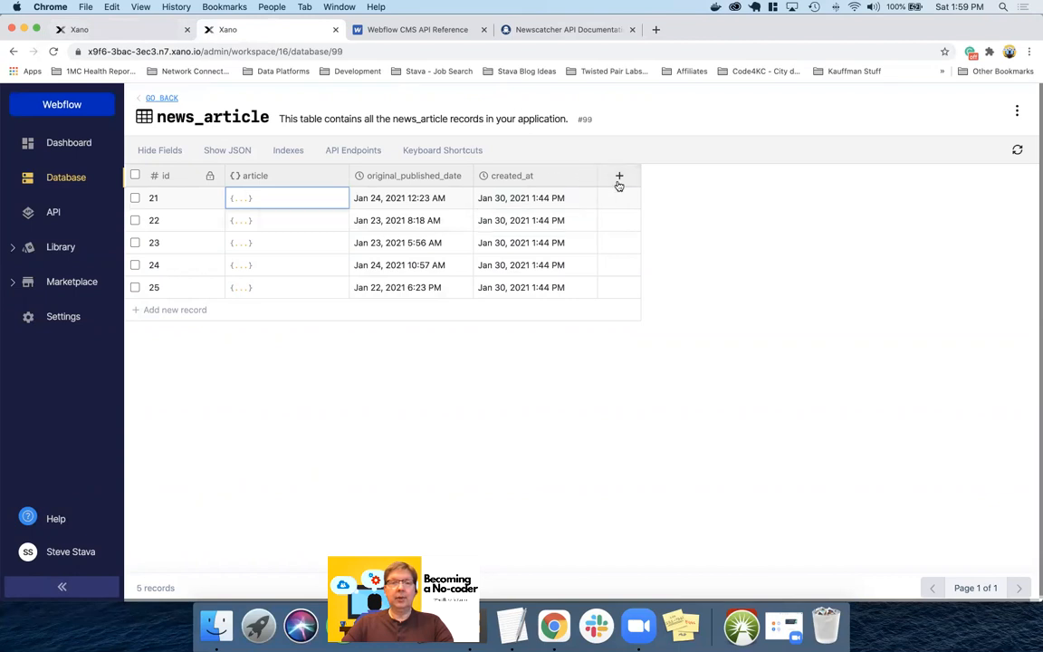
pyautogui.click(618, 175)
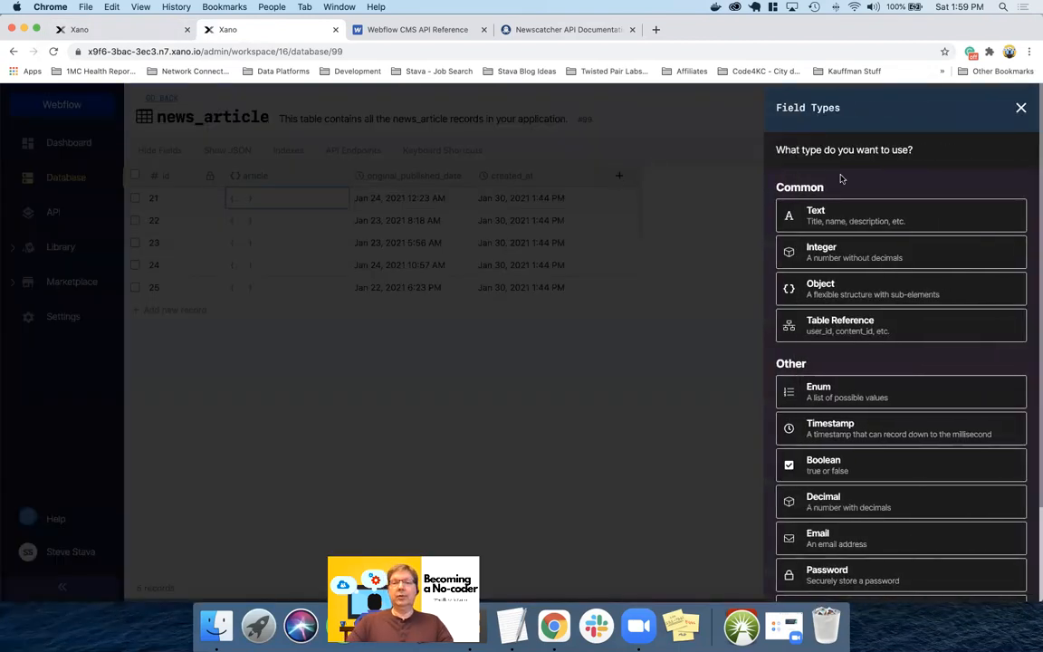
pyautogui.click(831, 225)
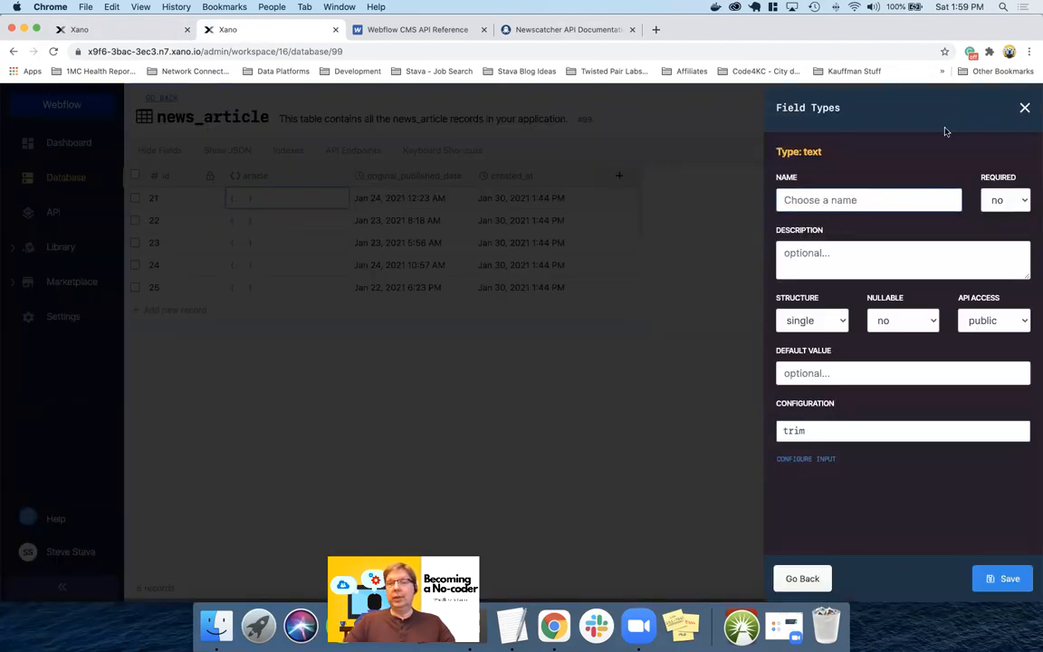
pyautogui.click(803, 577)
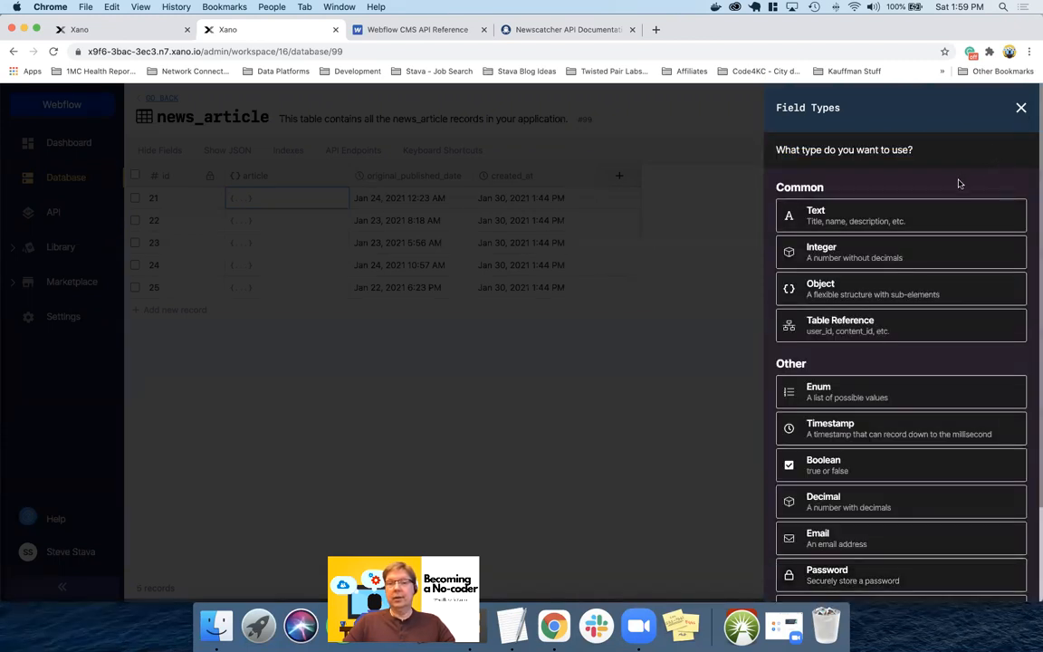
pyautogui.click(1019, 109)
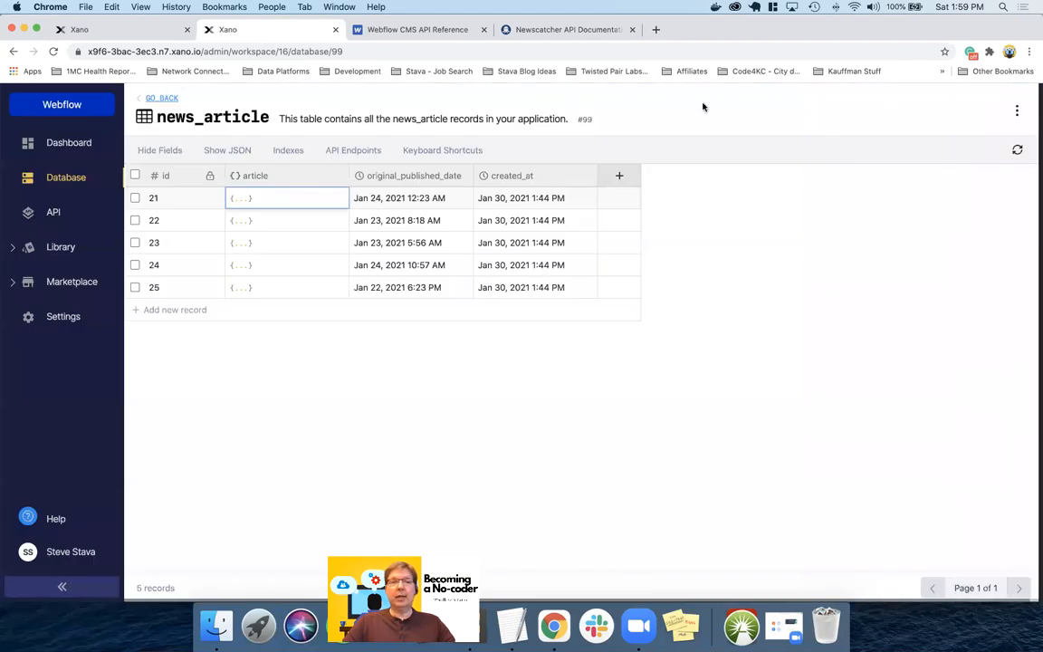
# Step: Add a text field named topic to the news_article table and place it before created_at
pyautogui.click(617, 178)
pyautogui.click(803, 210)
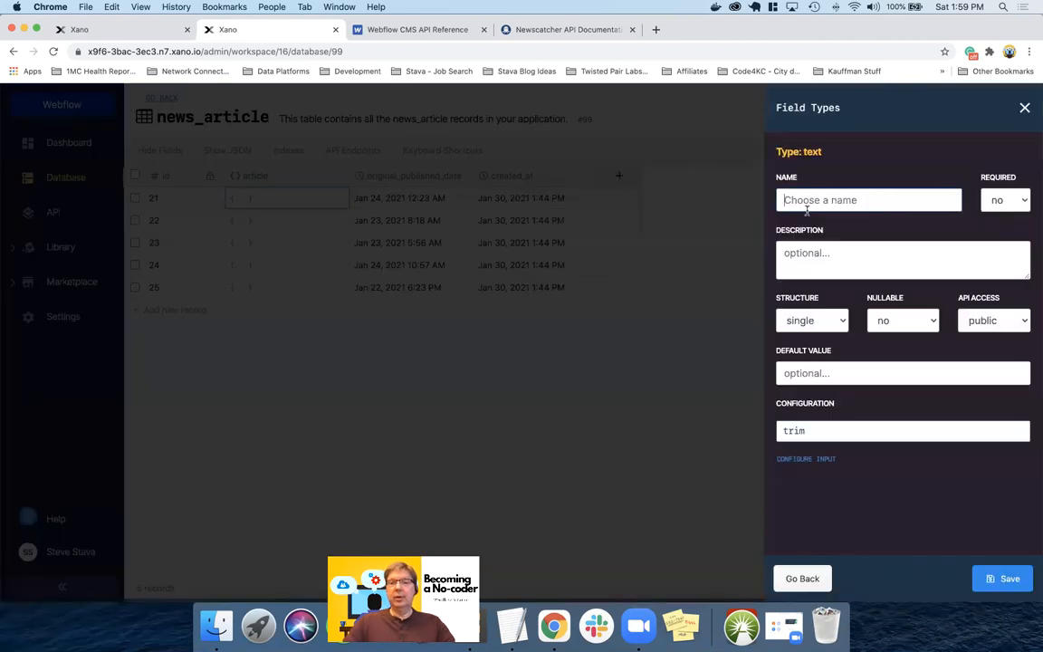
pyautogui.write('topic')
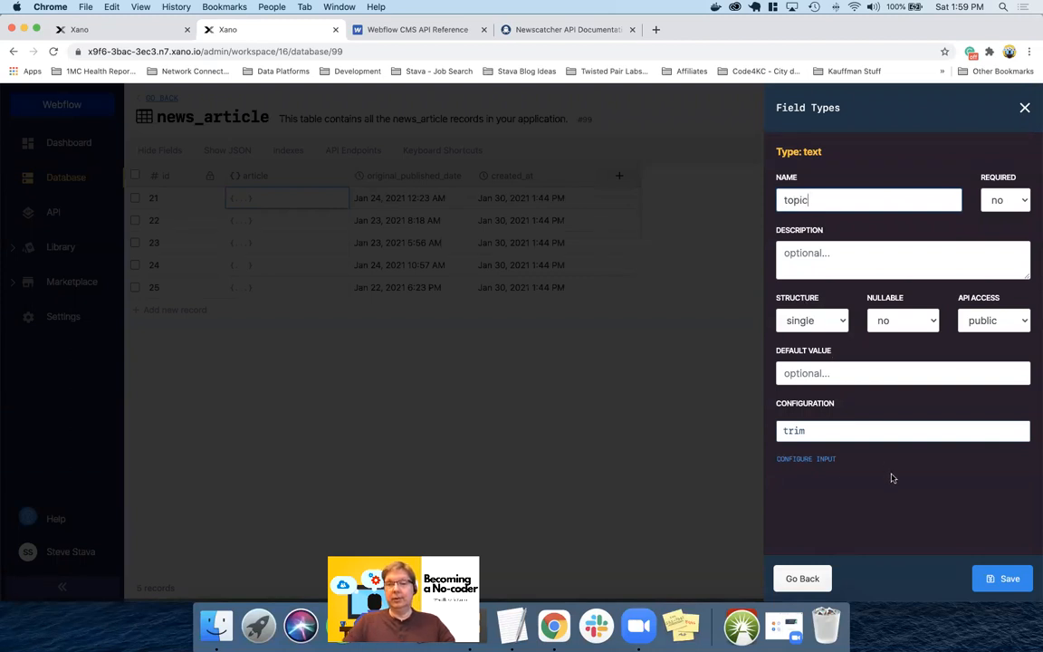
pyautogui.click(1000, 578)
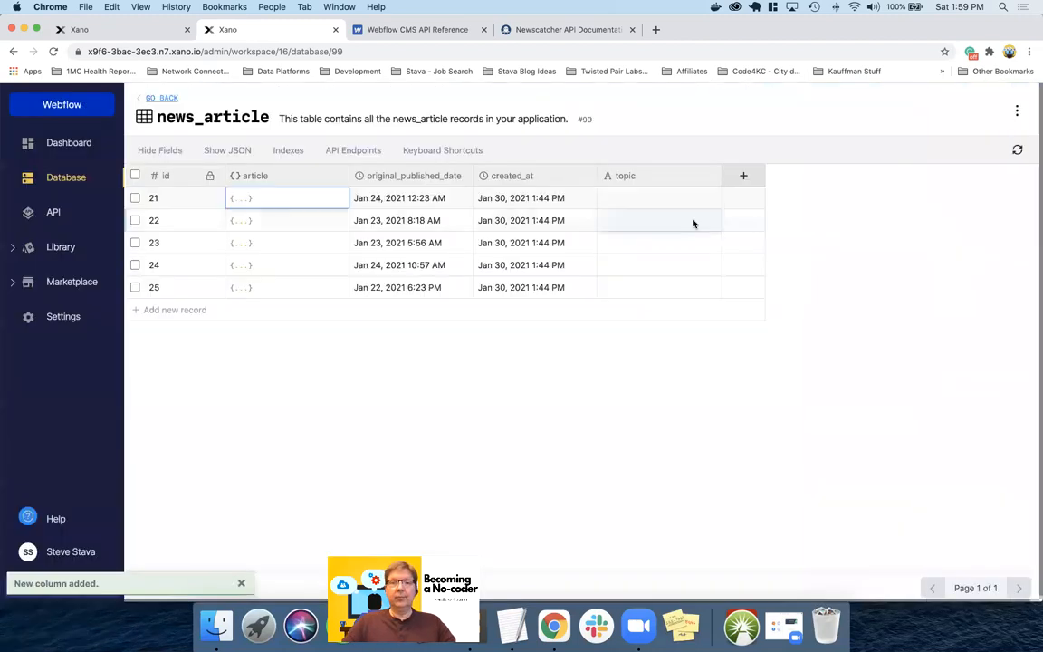
pyautogui.moveTo(582, 176); pyautogui.dragTo(745, 177)
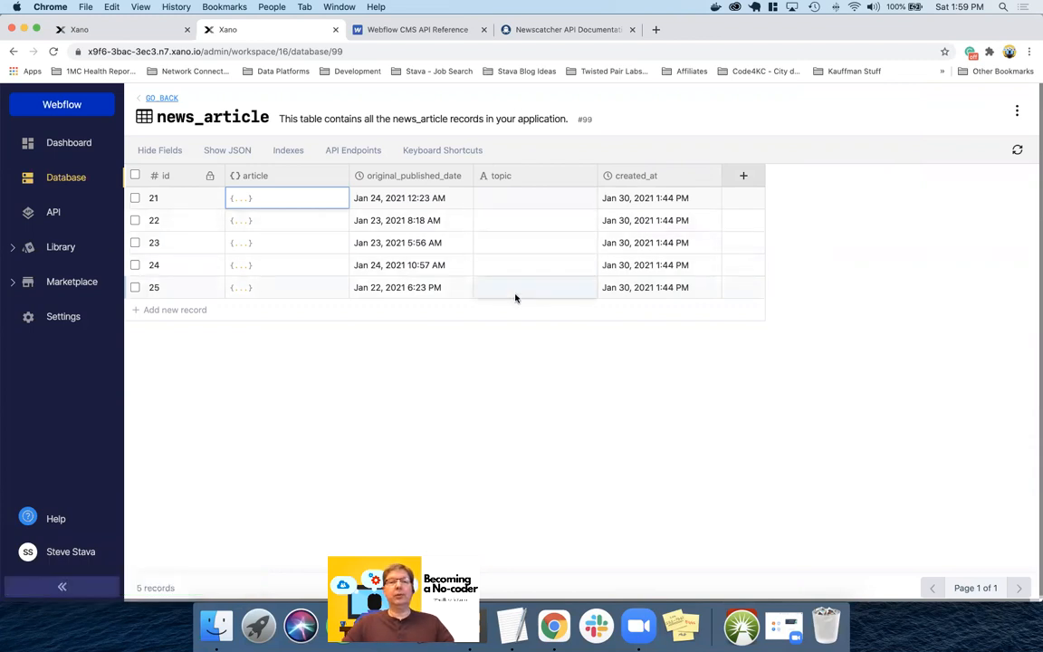
# Step: Switch to TextEdit, select the list of topics from news to science, and move its window onto the Xano desktop
pyautogui.hotkey('ctrl', 'Right')
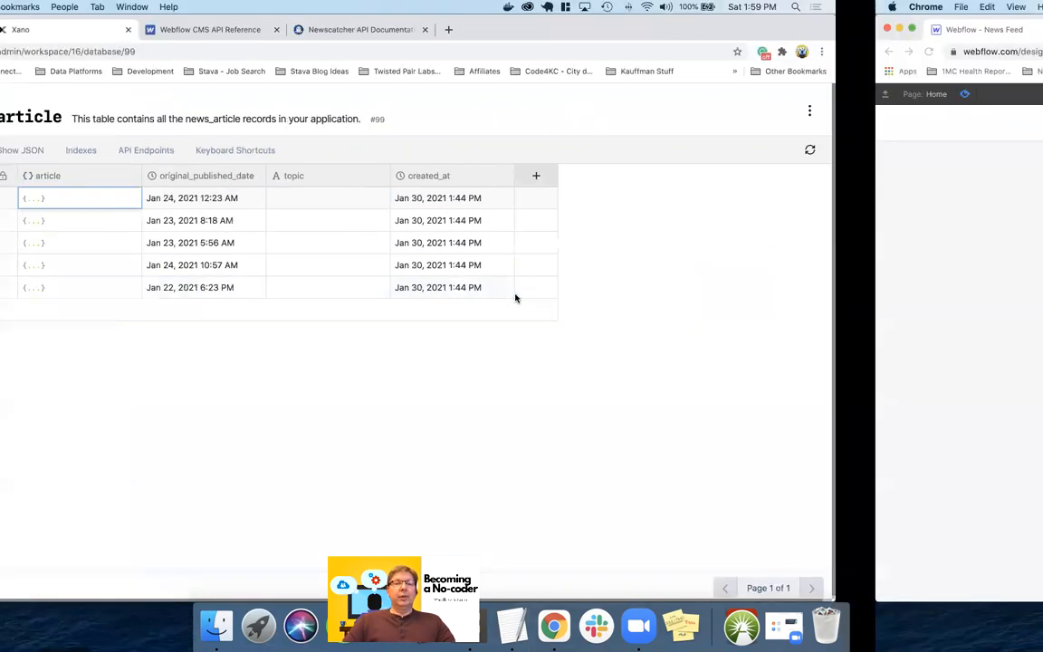
pyautogui.hotkey('ctrl', 'Right')
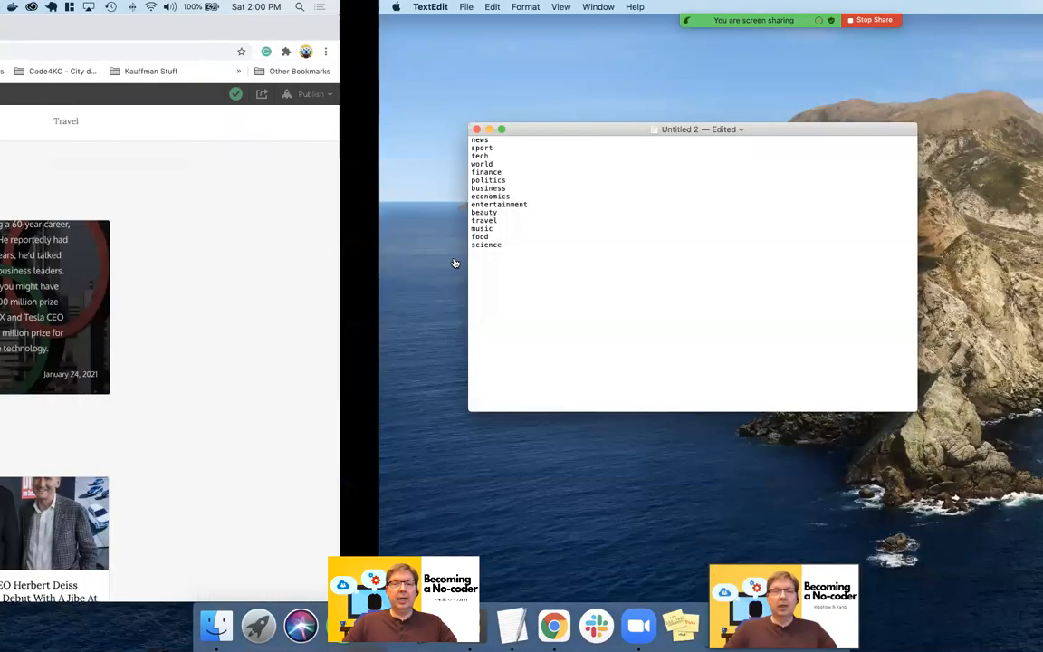
pyautogui.moveTo(91, 140); pyautogui.dragTo(146, 270)
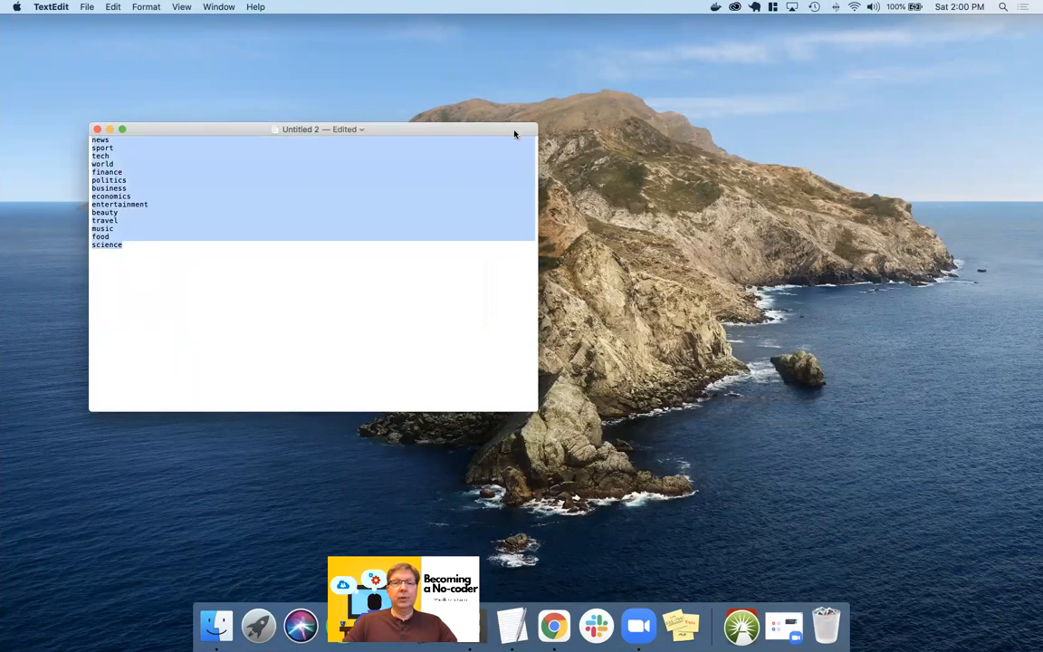
pyautogui.moveTo(514, 134); pyautogui.dragTo(993, 278)
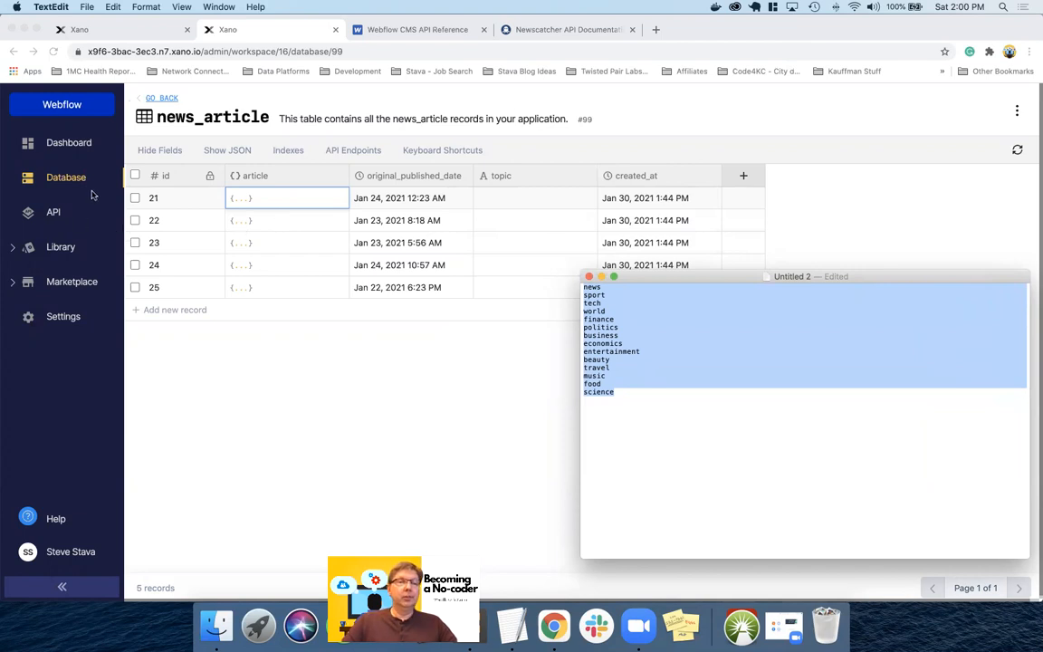
# Step: Open the newscatcher.get_articles function and add a text input named topic
pyautogui.click(127, 30)
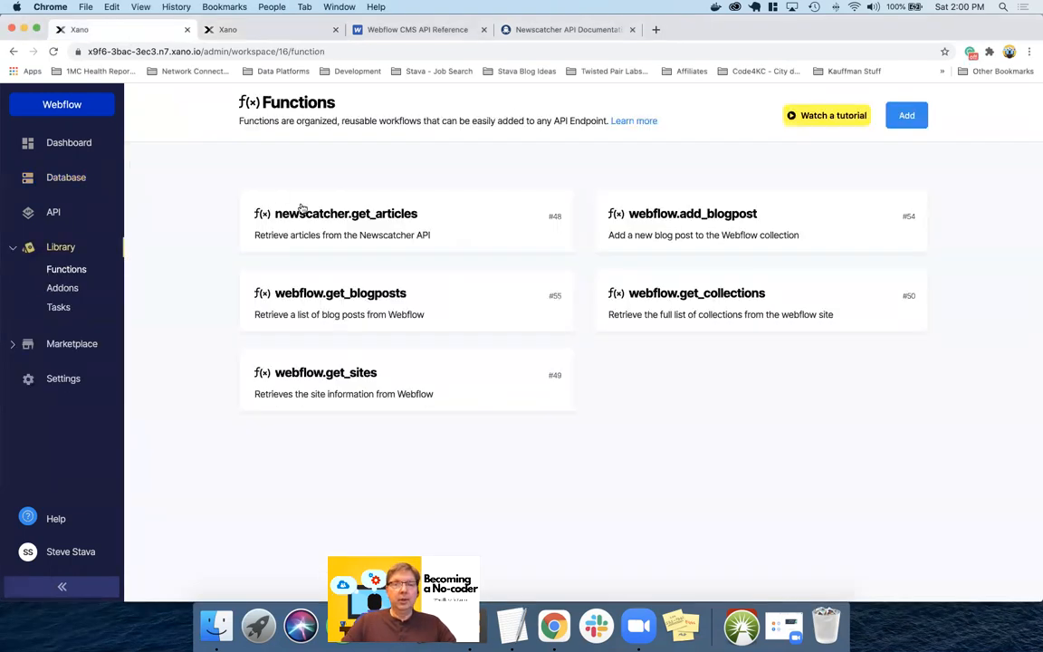
pyautogui.click(347, 226)
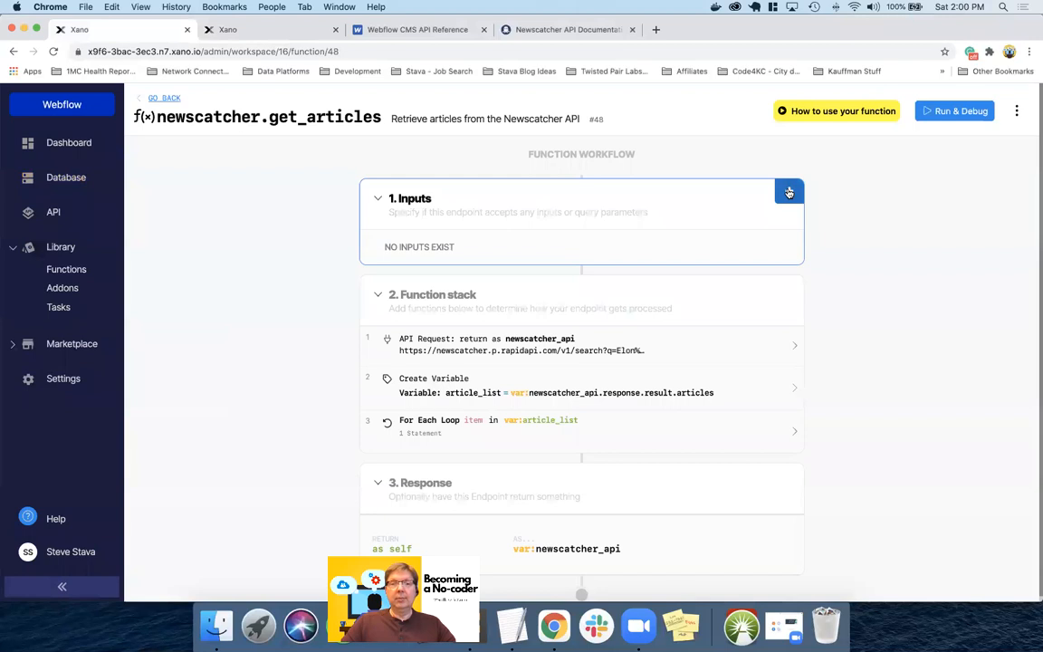
pyautogui.click(786, 193)
pyautogui.click(839, 216)
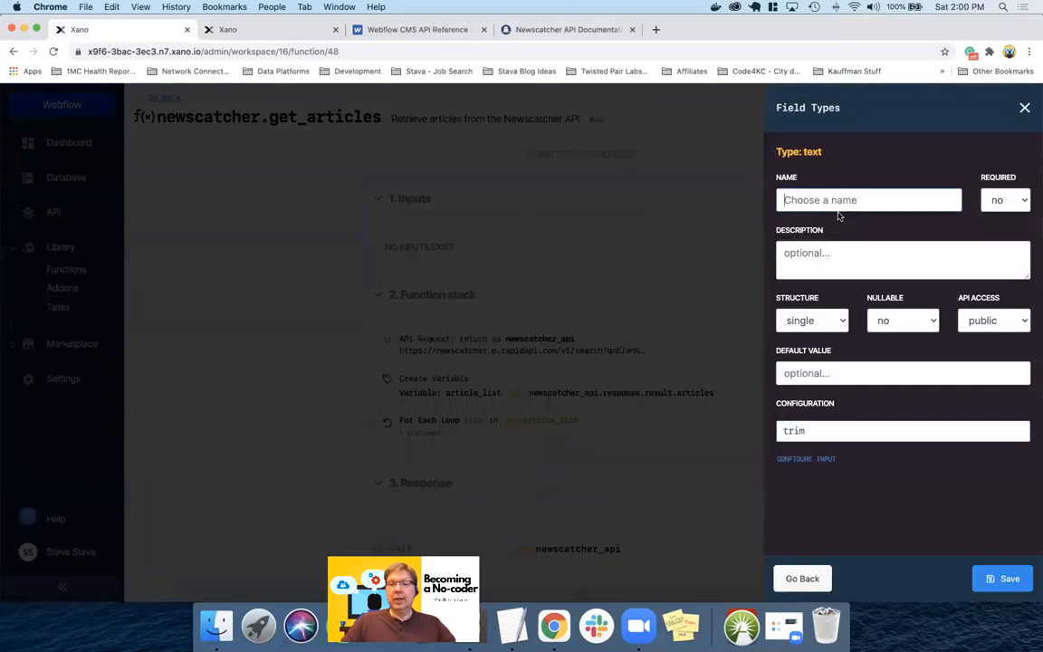
pyautogui.write('topic')
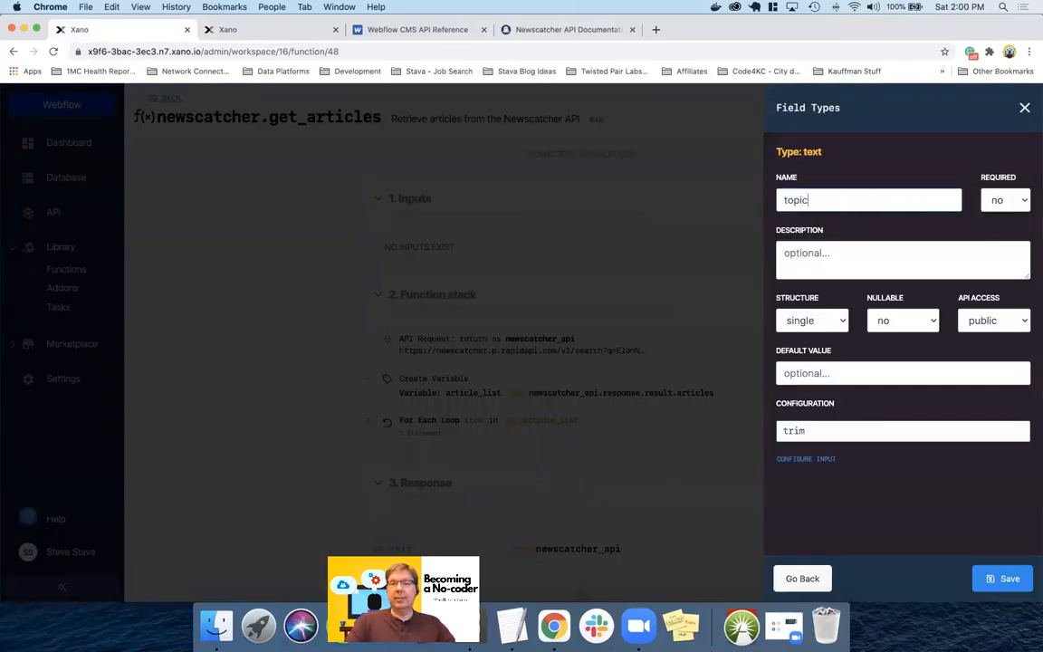
pyautogui.click(1000, 577)
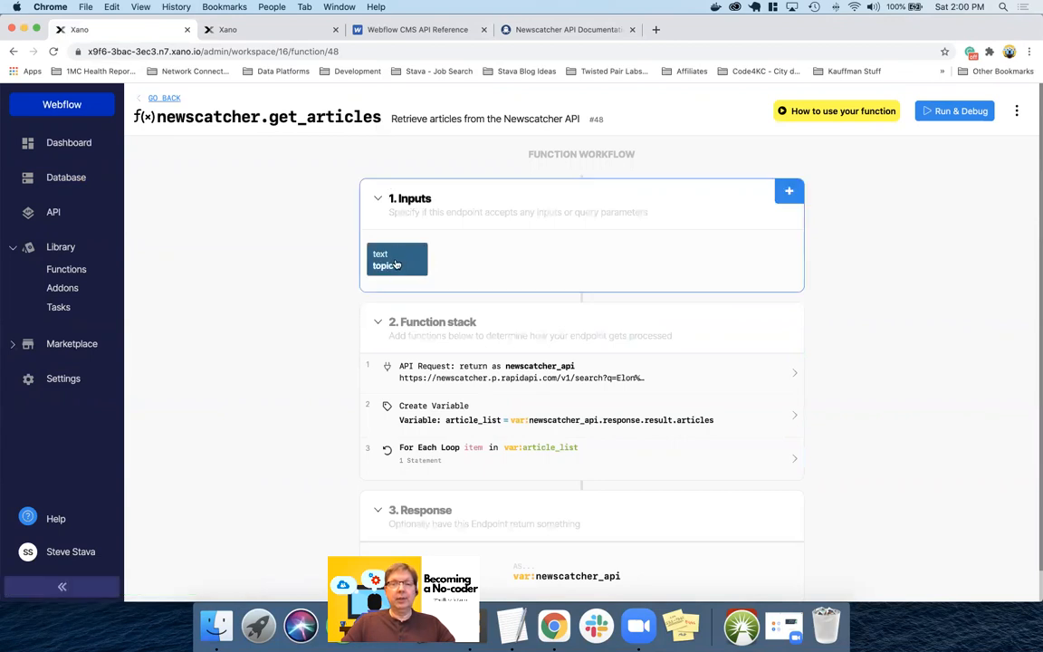
# Step: Insert the parameter topic=%s& before the q parameter in the newscatcher API request's url
pyautogui.click(468, 372)
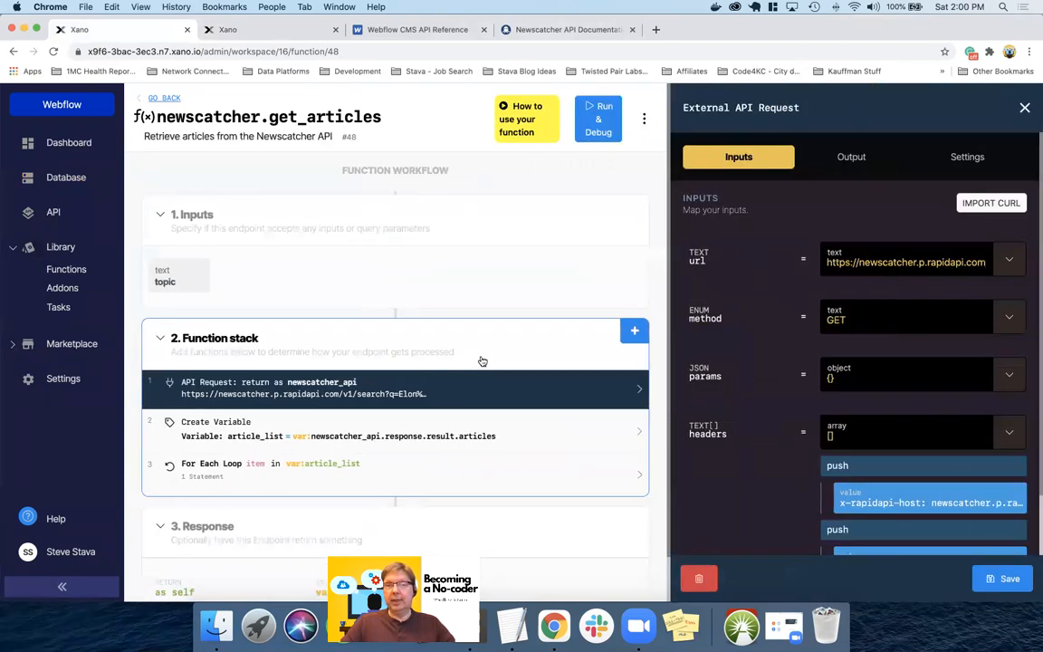
pyautogui.hscroll(3, 886, 261)
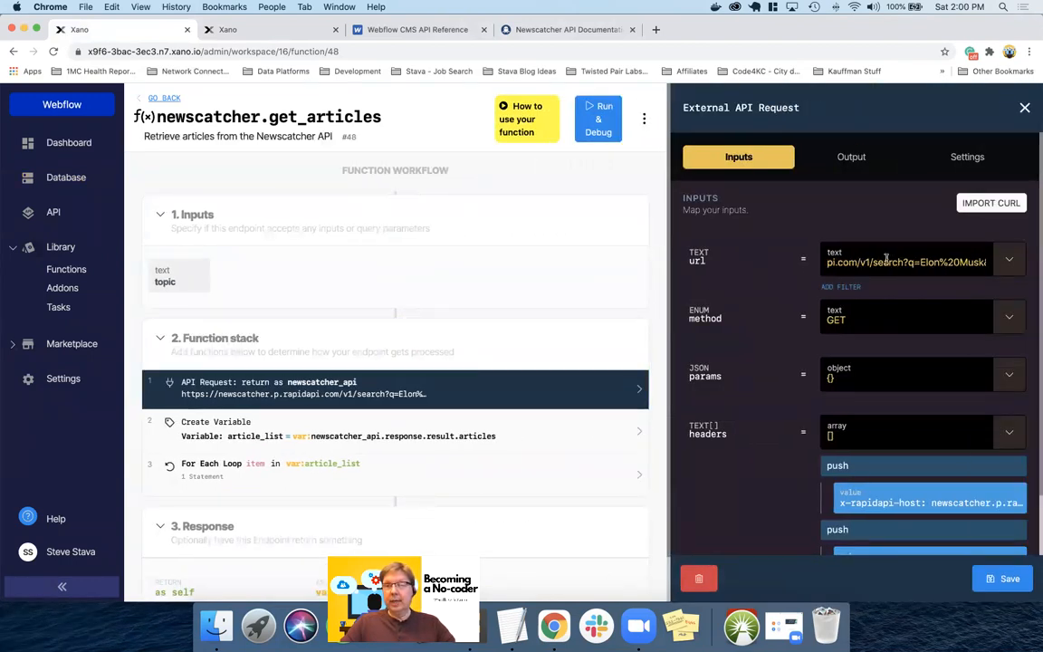
pyautogui.hscroll(2, 886, 261)
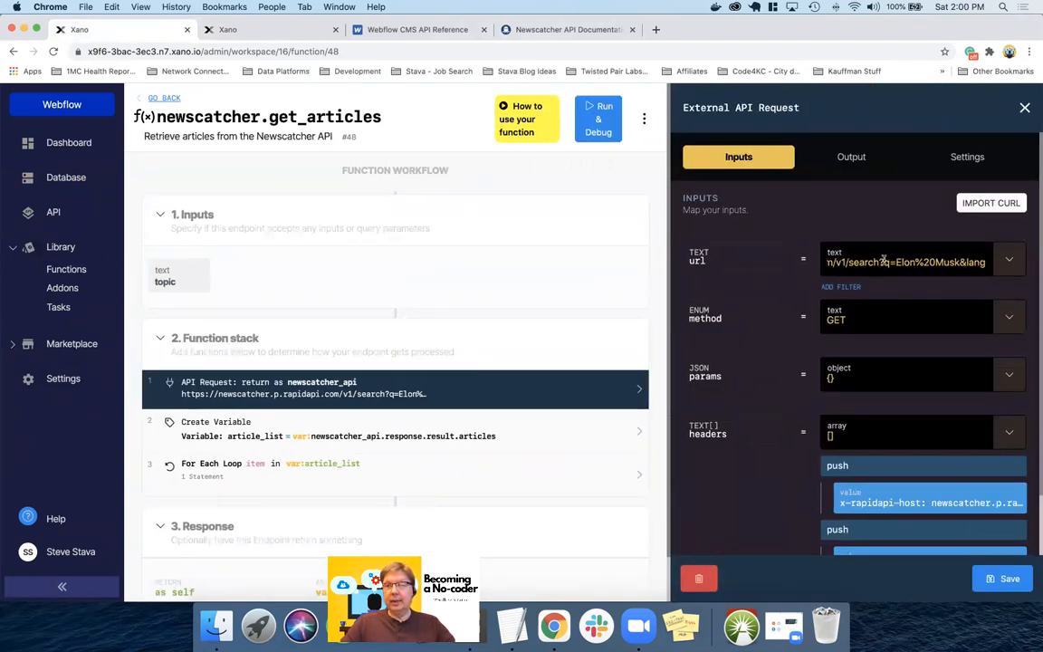
pyautogui.hscroll(3, 932, 260)
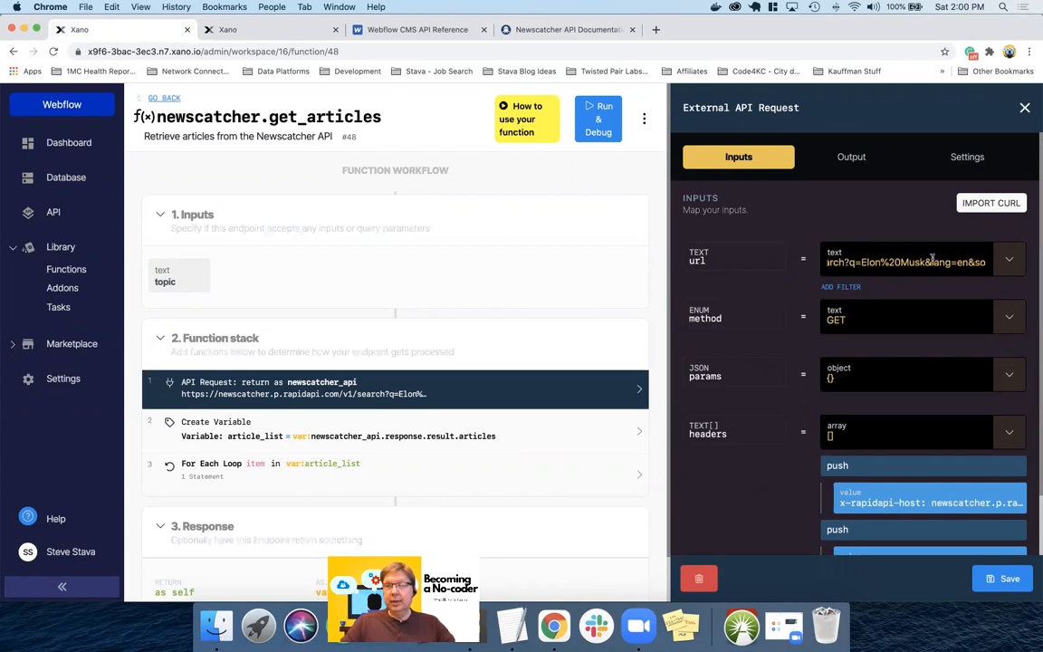
pyautogui.hscroll(-3, 931, 260)
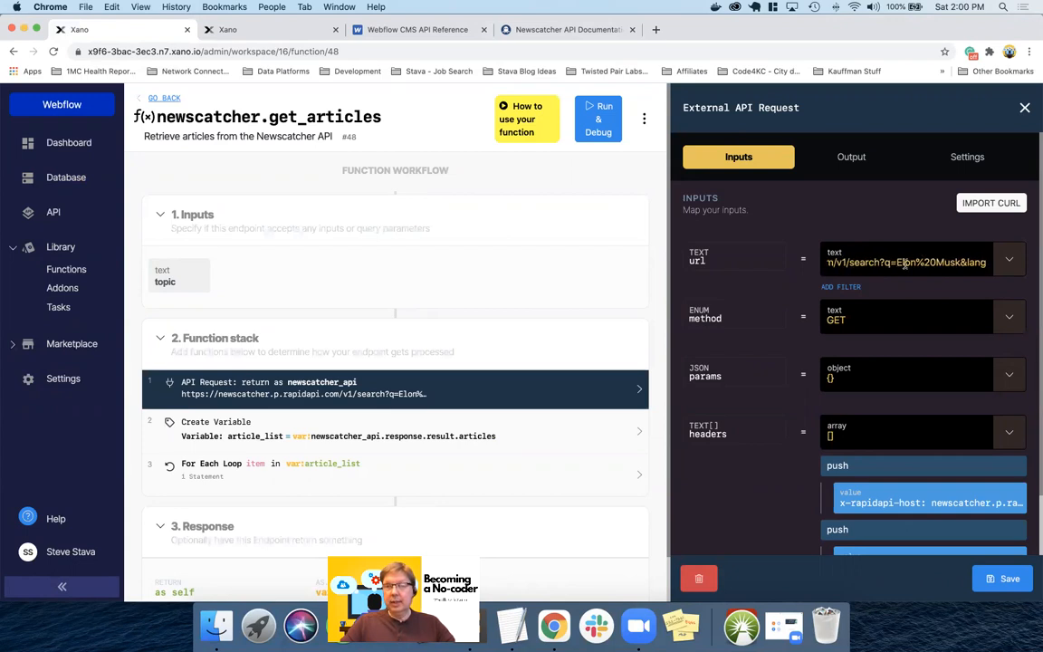
pyautogui.hscroll(1, 915, 261)
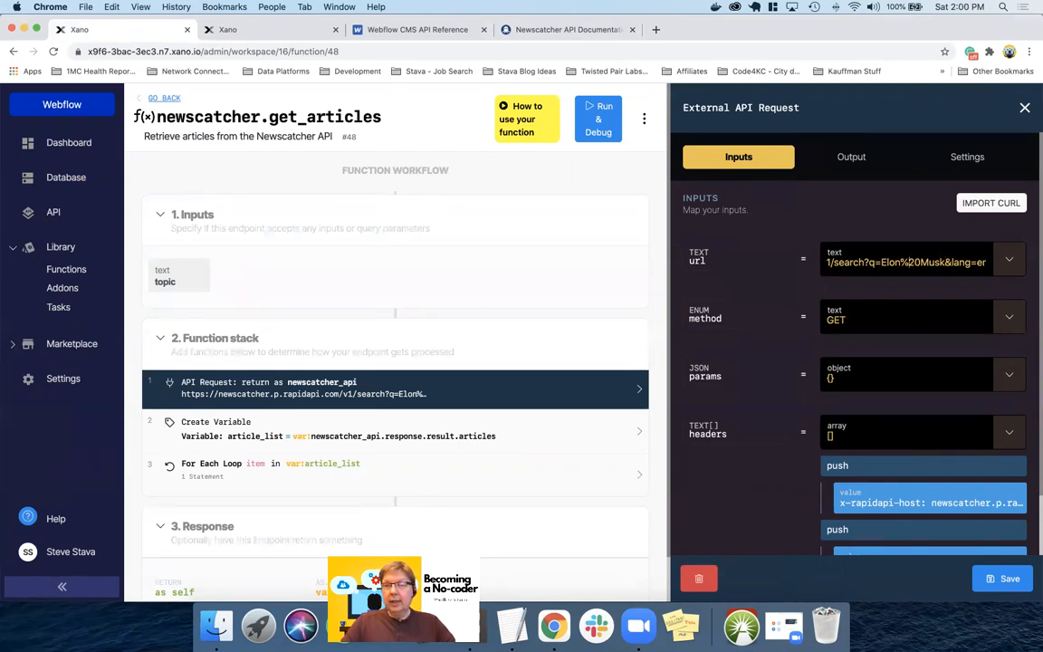
pyautogui.write('&')
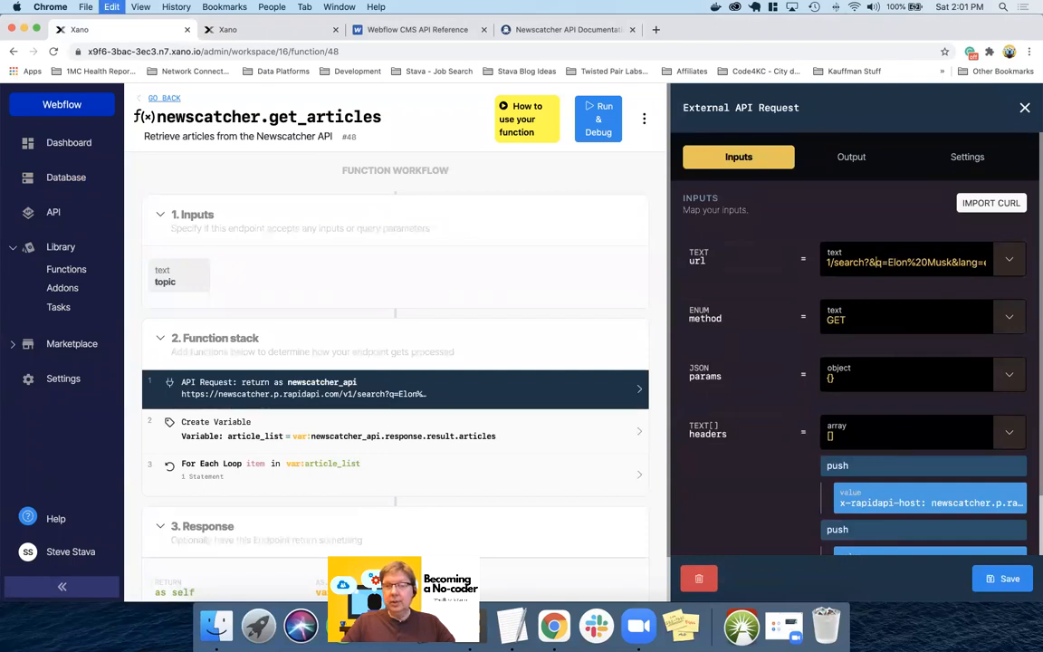
pyautogui.write('topic=')
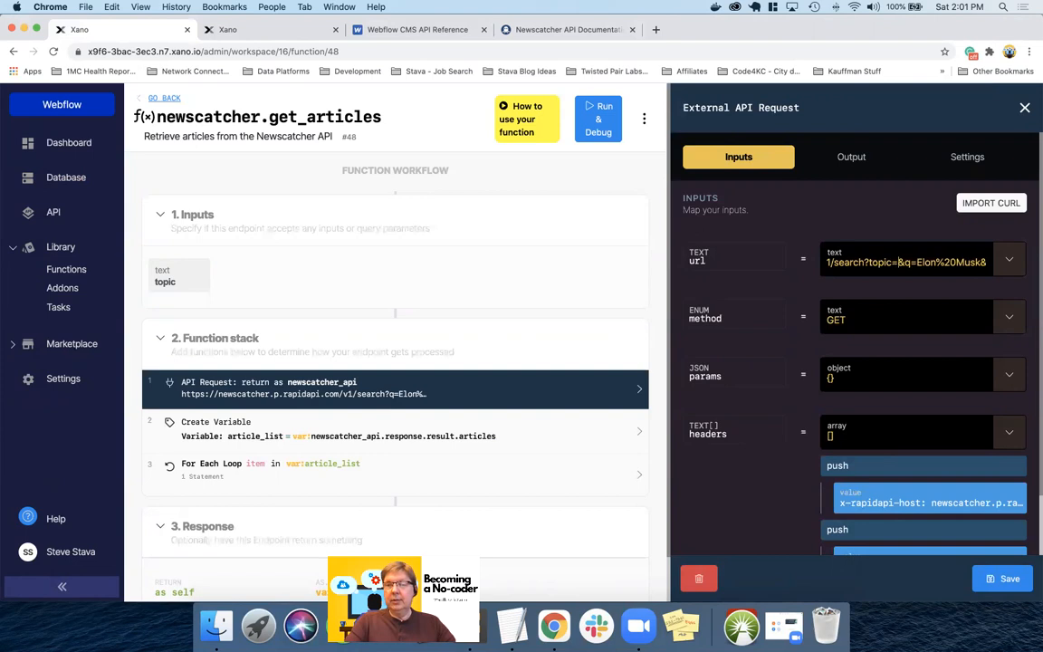
pyautogui.write('$')
pyautogui.press('BackSpace')
pyautogui.write('#')
pyautogui.press('BackSpace')
pyautogui.write('%s')
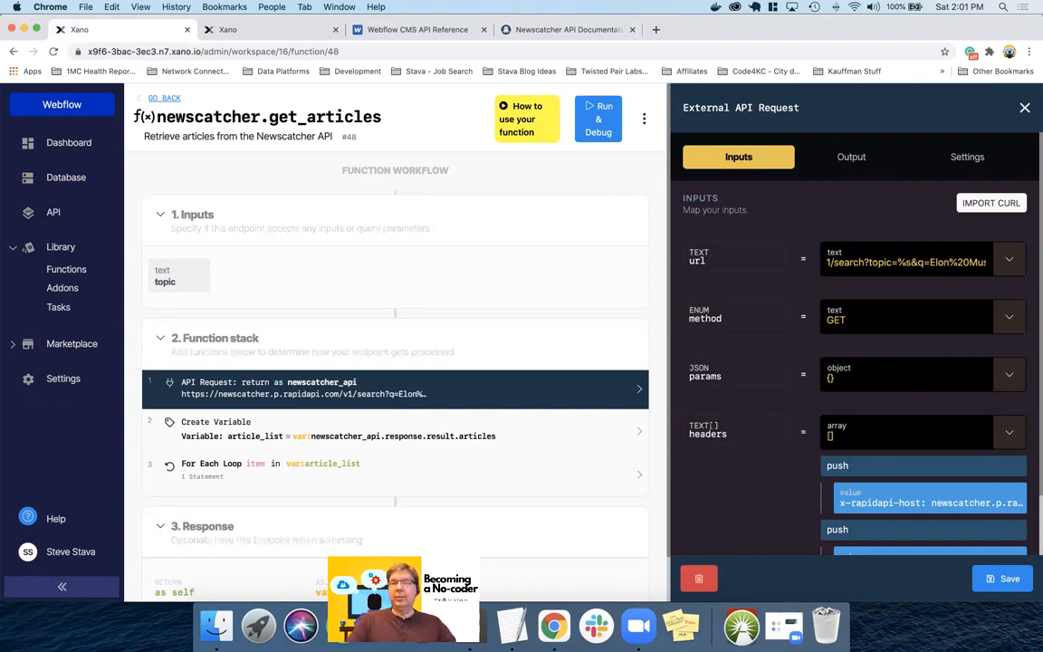
# Step: Add a sprintf filter to the API request's url and supply the topic input as its argument
pyautogui.moveTo(868, 286)
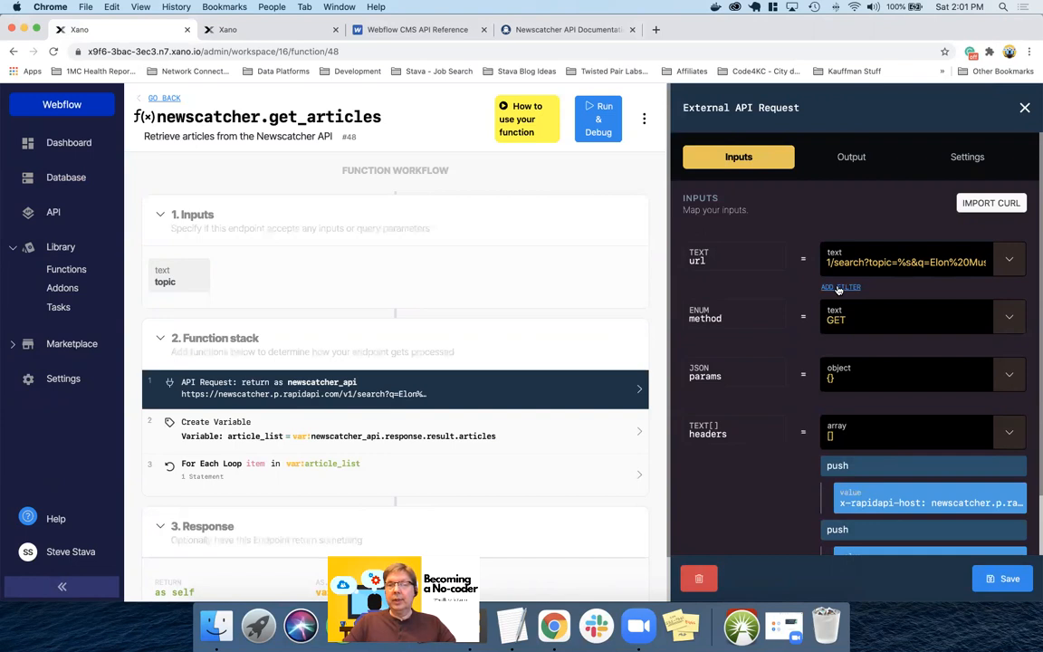
pyautogui.click(838, 288)
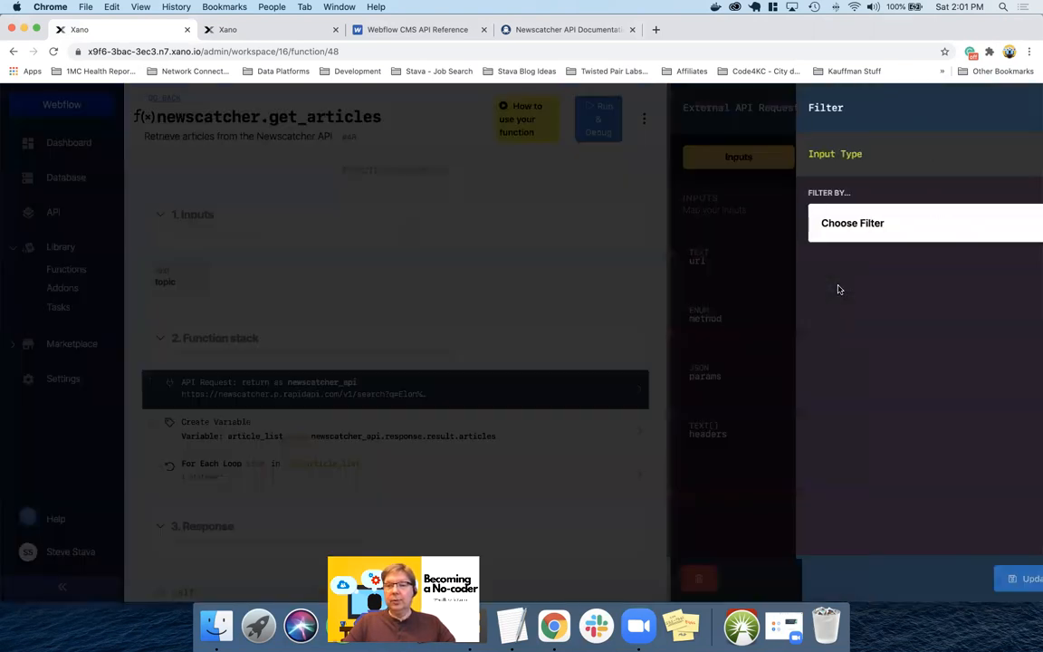
pyautogui.click(836, 225)
pyautogui.write('sp')
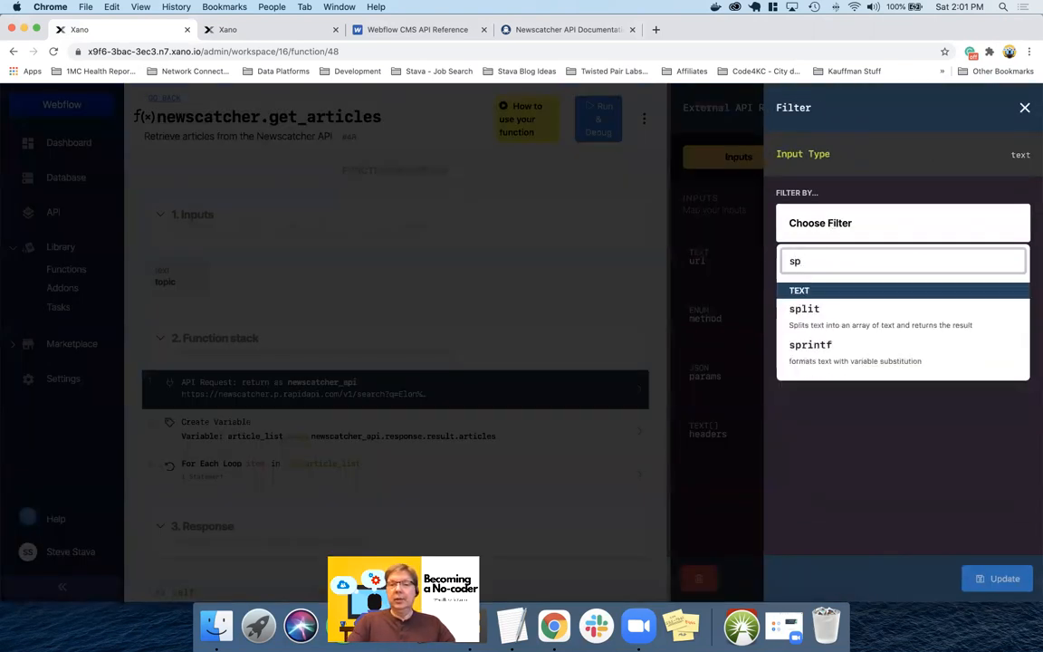
pyautogui.click(804, 361)
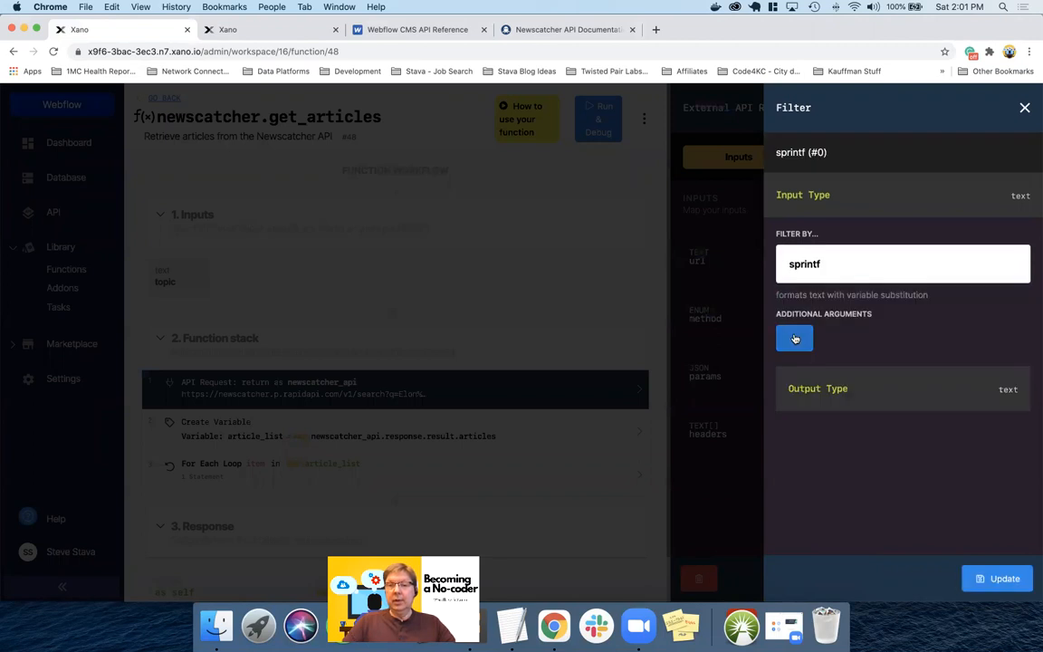
pyautogui.click(796, 339)
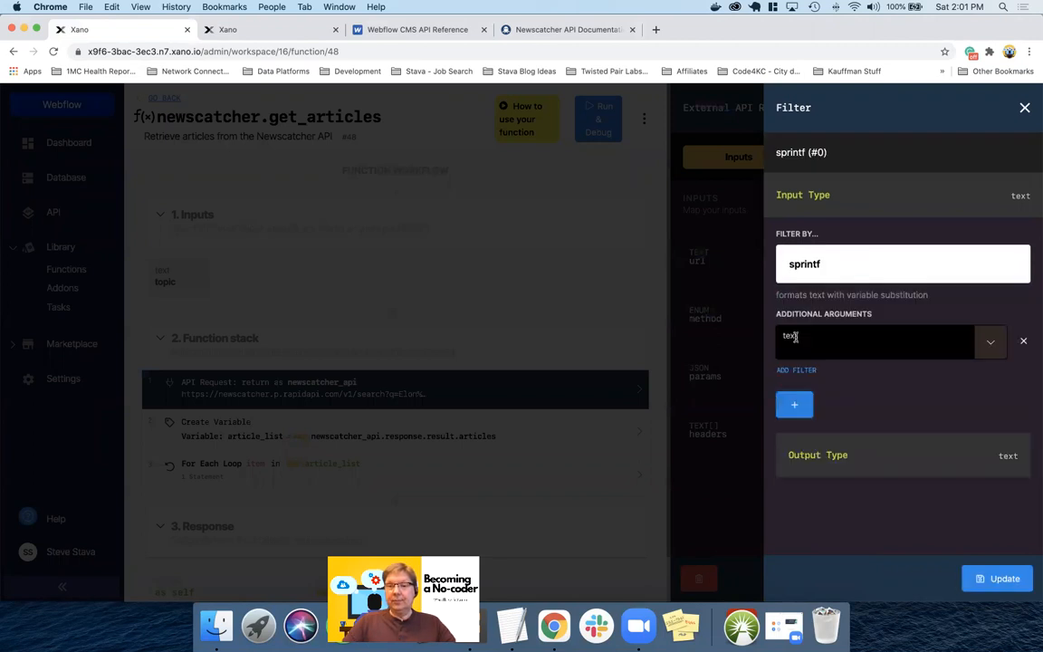
pyautogui.click(990, 342)
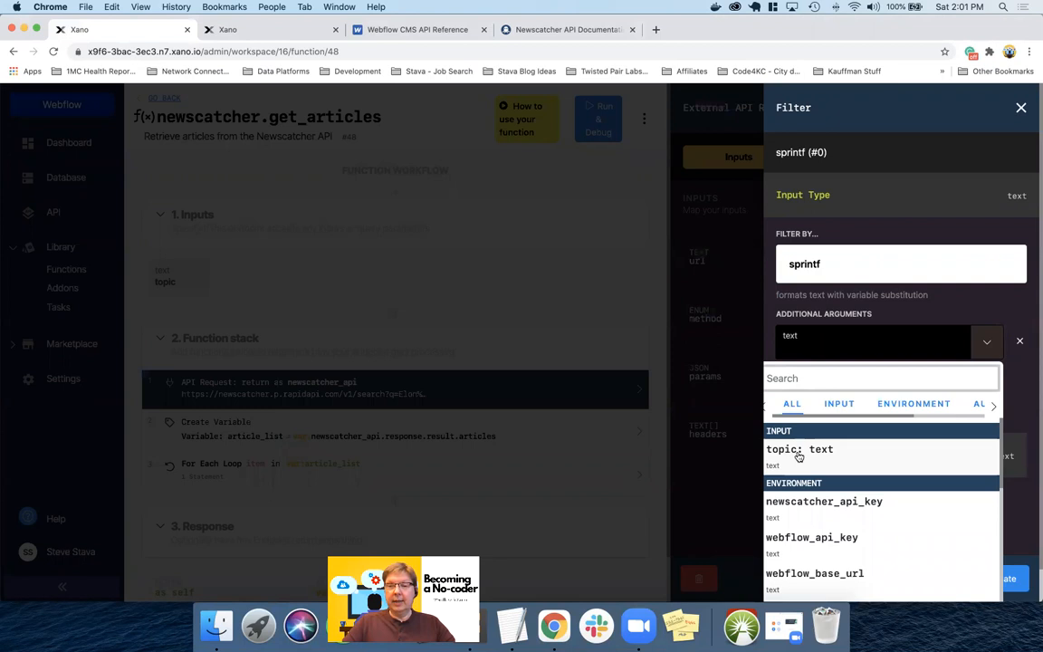
pyautogui.click(835, 404)
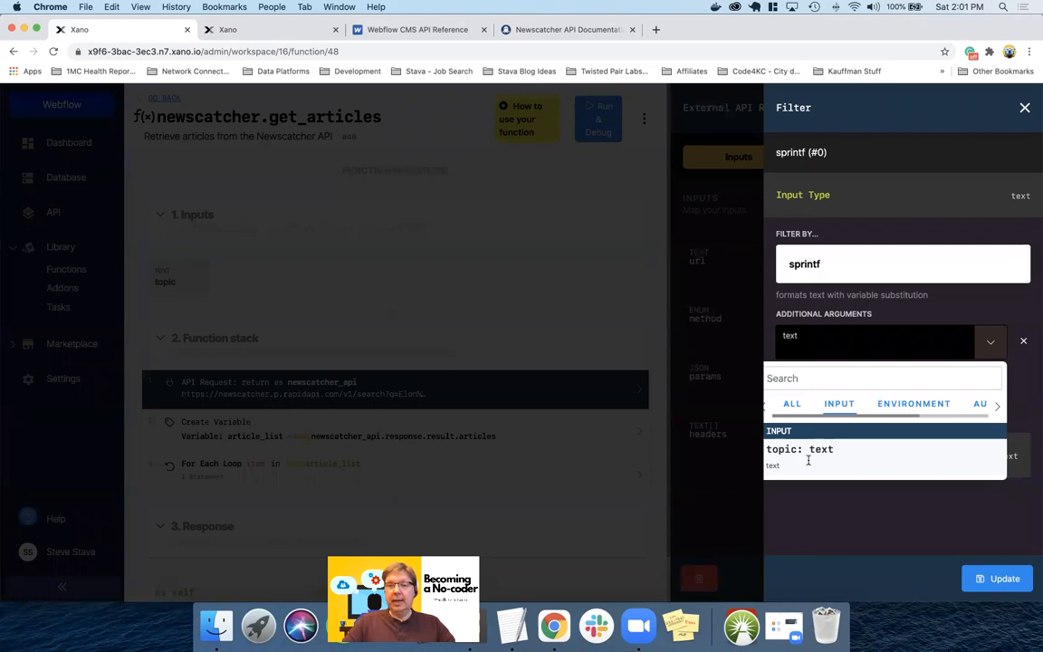
pyautogui.click(780, 450)
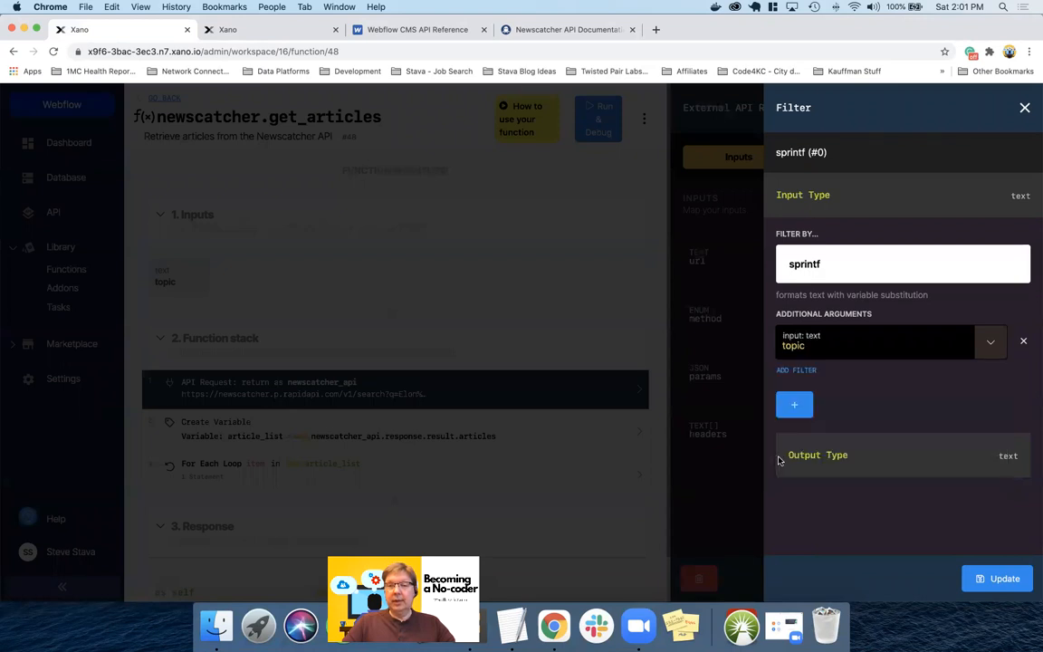
pyautogui.click(987, 580)
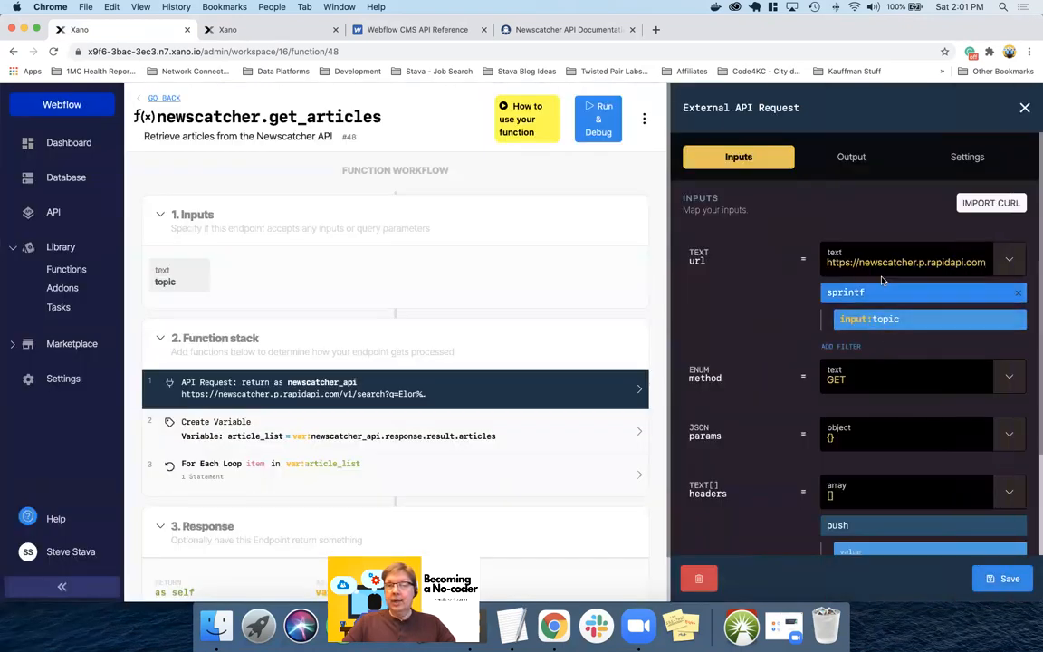
# Step: Review the url's %s placeholder and remaining parameters against the sprintf filter, and save the API request
pyautogui.hscroll(2, 898, 261)
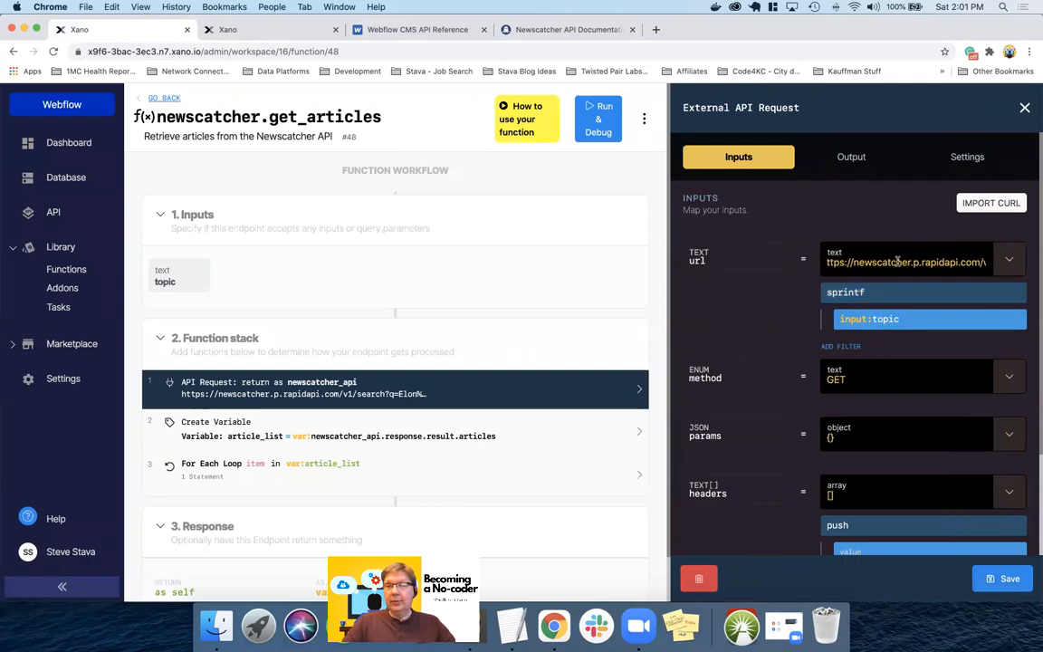
pyautogui.hscroll(3, 898, 261)
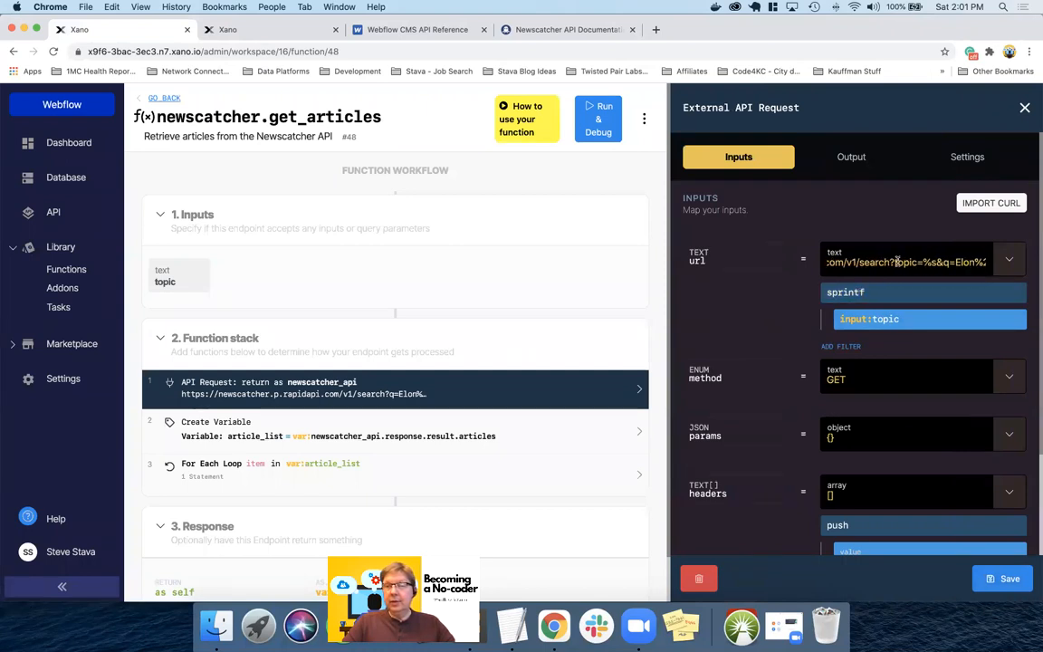
pyautogui.moveTo(916, 261); pyautogui.dragTo(927, 262)
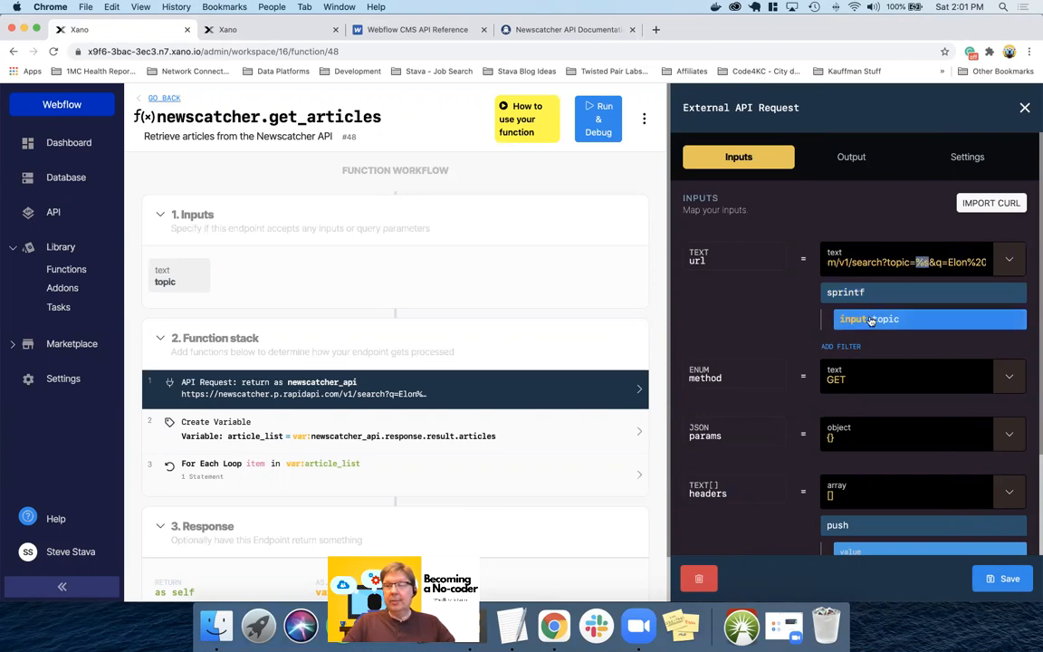
pyautogui.hscroll(3, 935, 262)
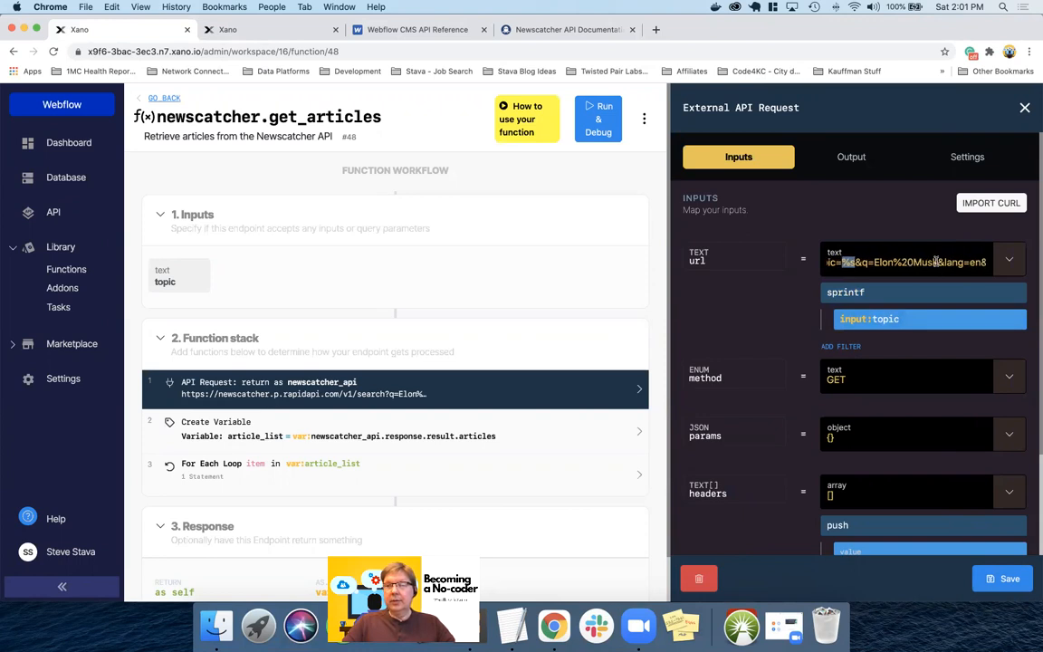
pyautogui.hscroll(4, 878, 262)
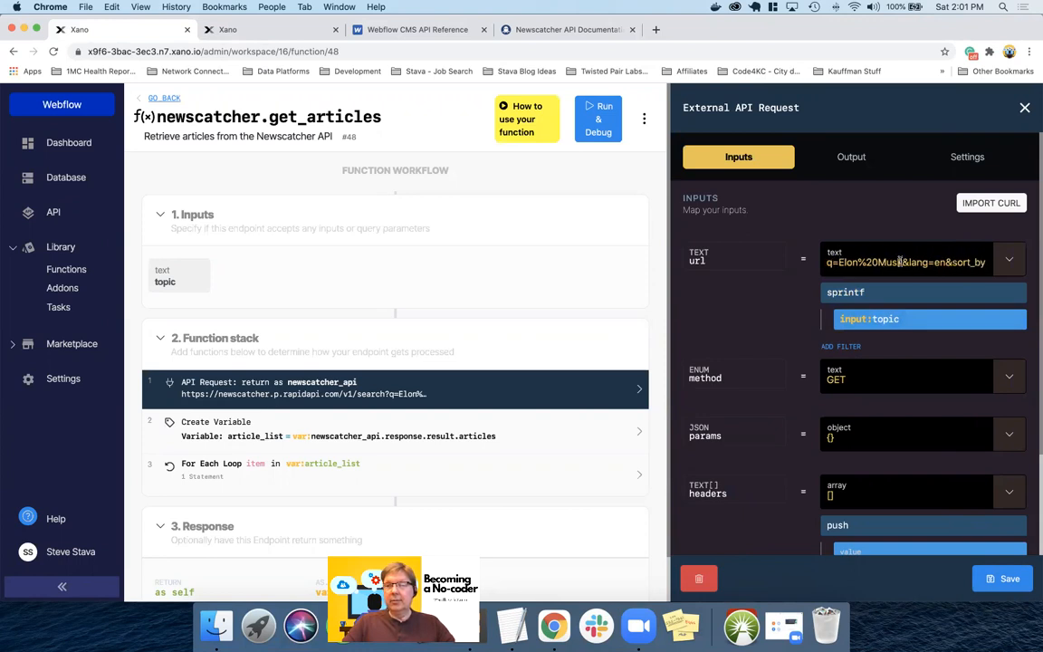
pyautogui.hscroll(3, 914, 260)
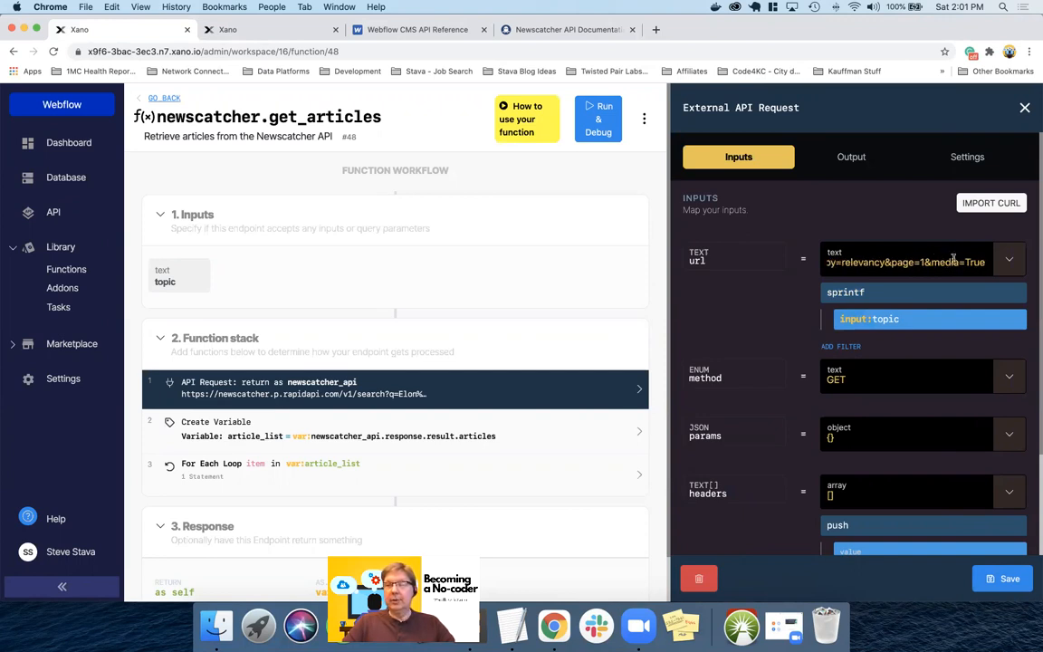
pyautogui.hscroll(-5, 940, 263)
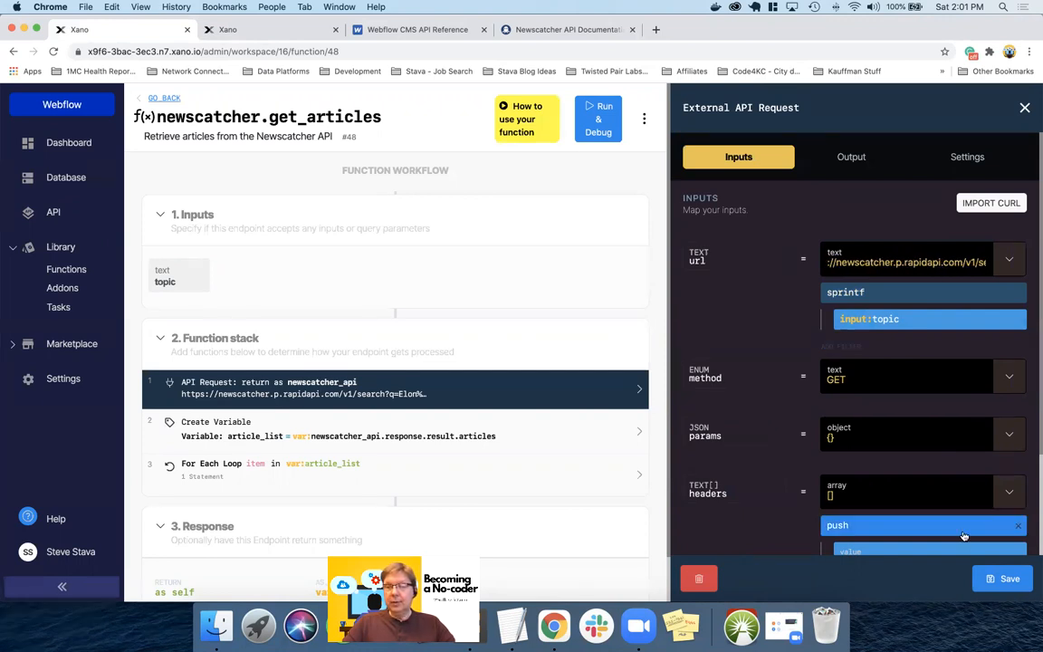
pyautogui.click(999, 578)
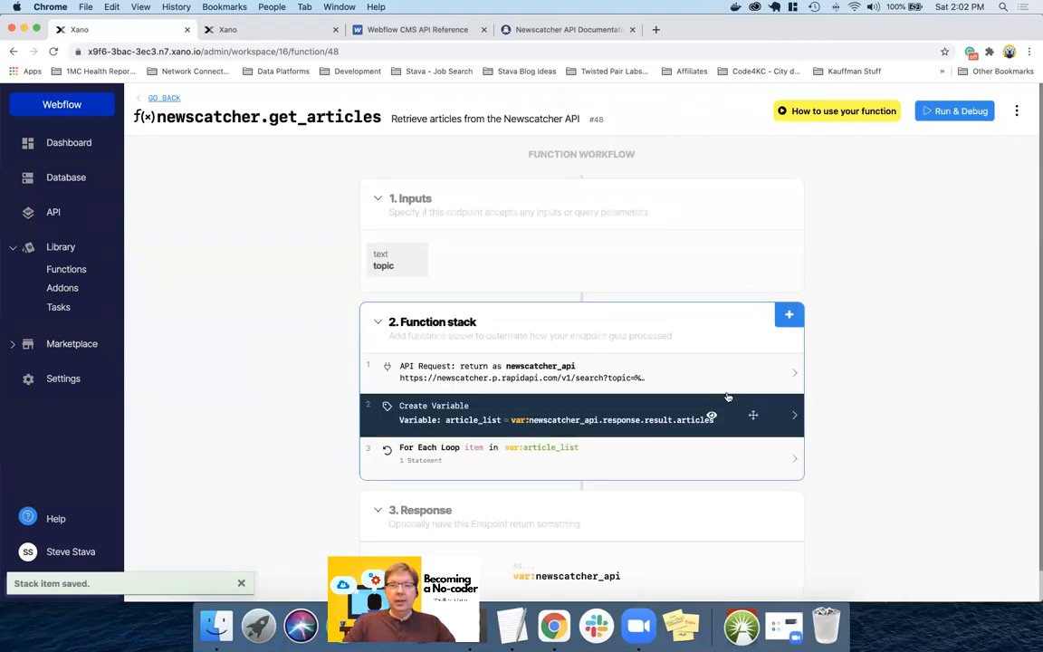
# Step: Run the function in debug mode with topic set to politics, copied from the topic list in TextEdit
pyautogui.click(941, 111)
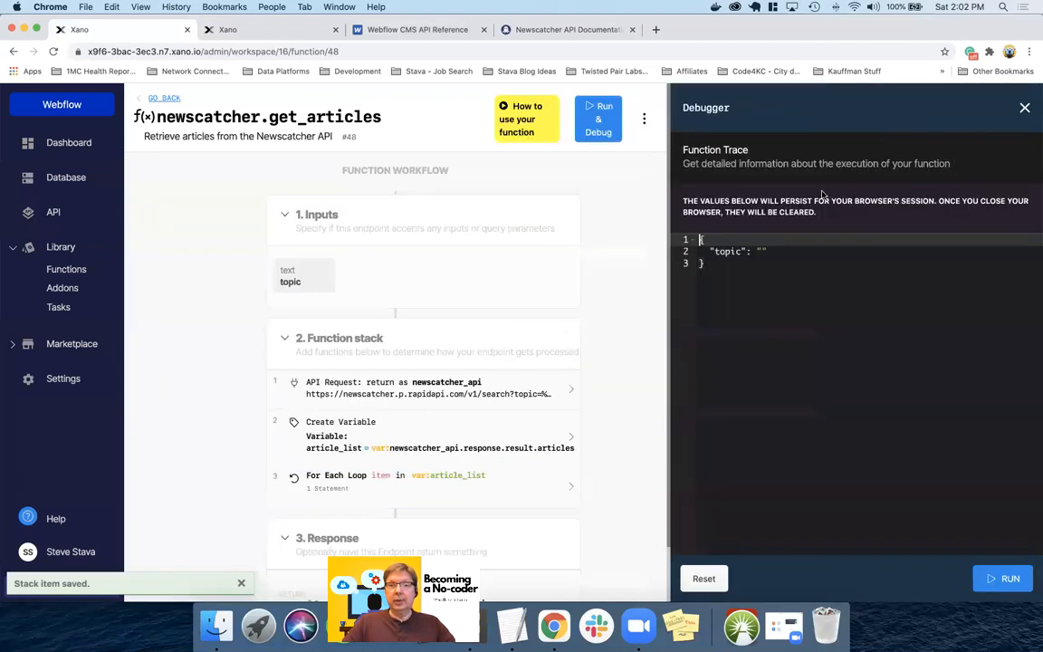
pyautogui.write('new')
pyautogui.press('BackSpace')
pyautogui.press('BackSpace')
pyautogui.press('BackSpace')
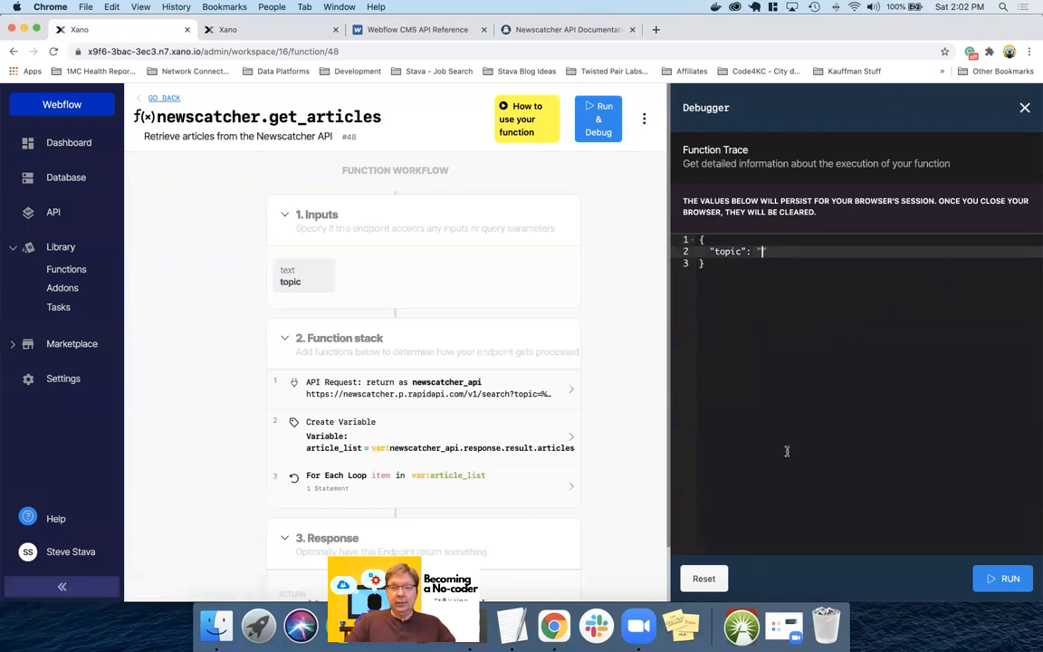
pyautogui.click(511, 618)
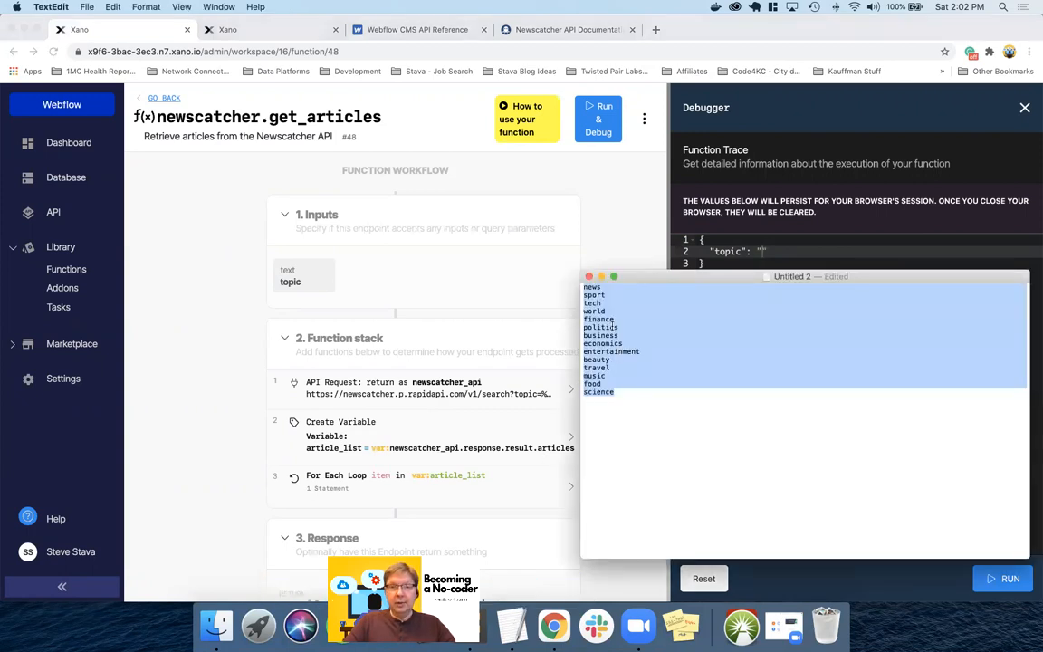
pyautogui.doubleClick(607, 328)
pyautogui.press('super+c')
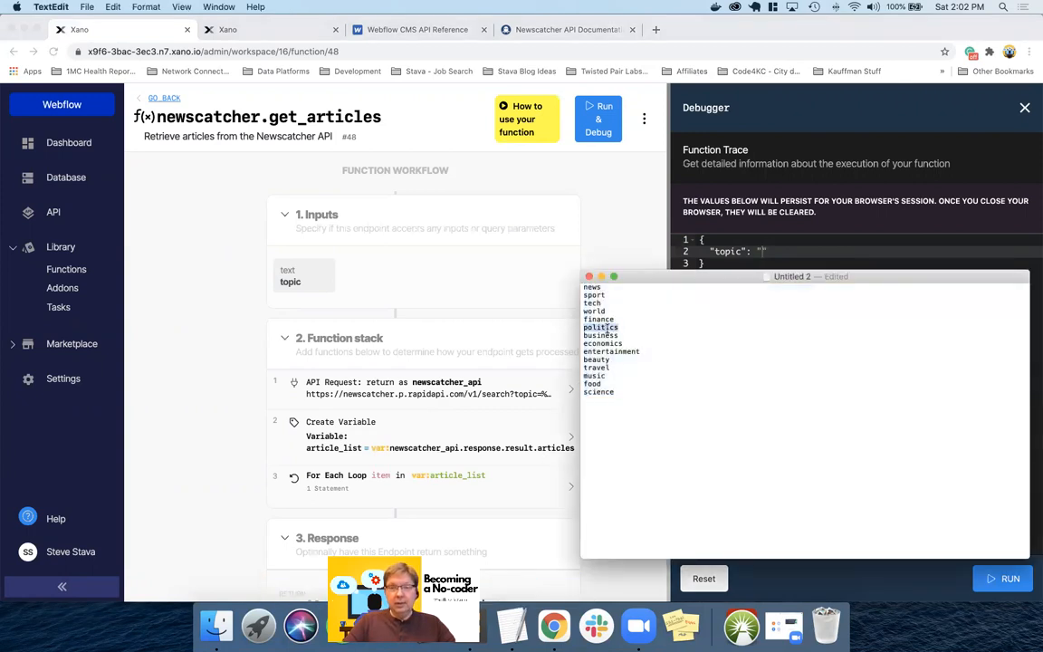
pyautogui.click(810, 266)
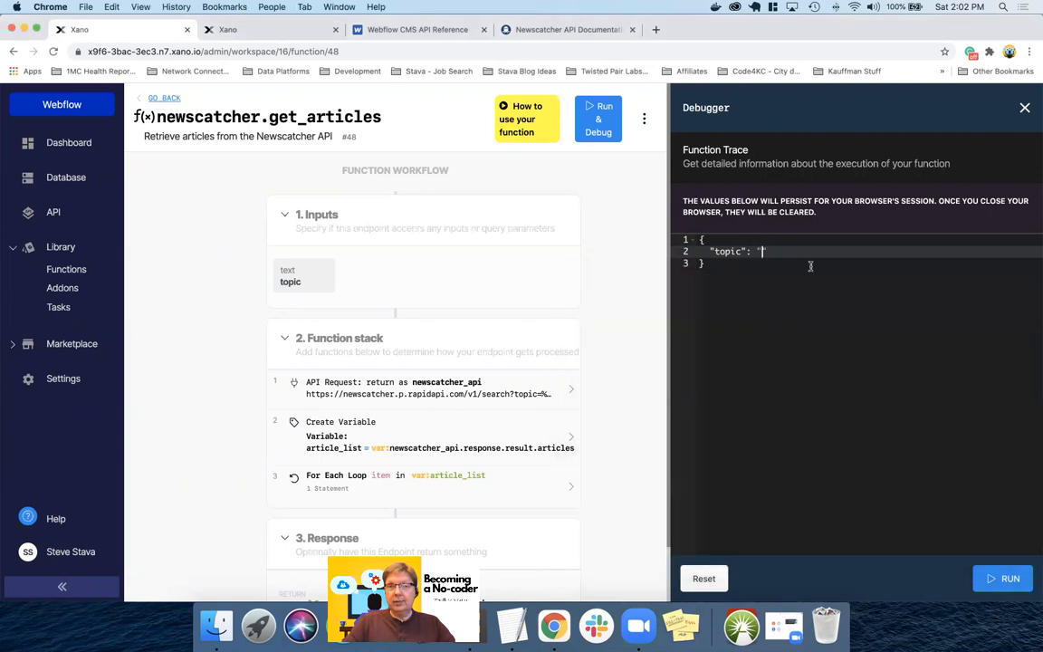
pyautogui.press('super+v')
pyautogui.click(999, 586)
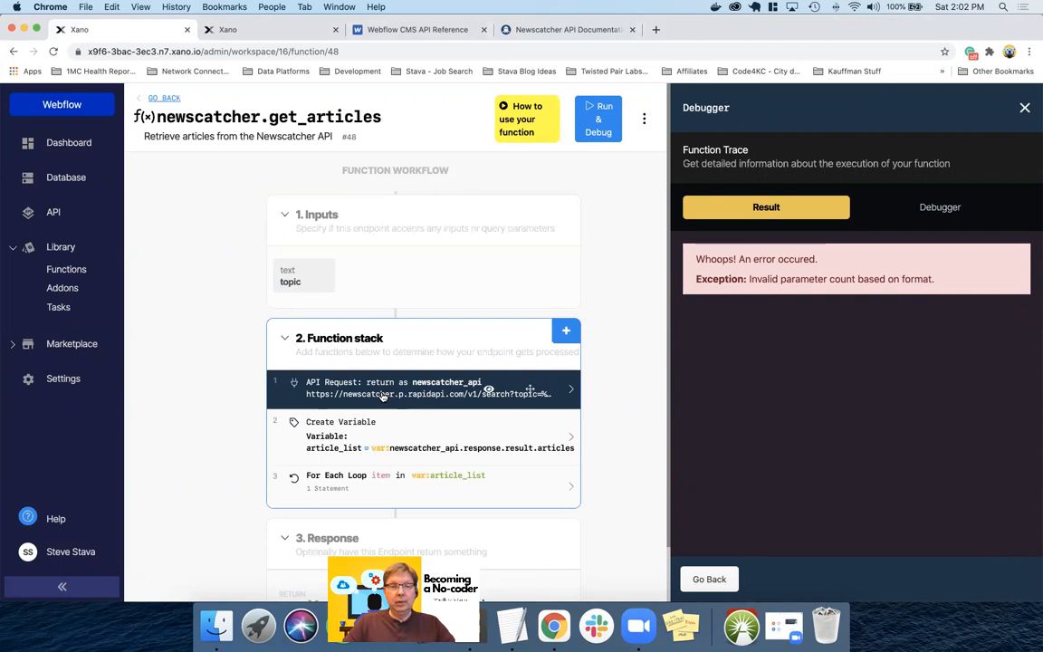
# Step: Inspect the External API Request's inputs in the debug trace and the settings of the topic input
pyautogui.click(946, 208)
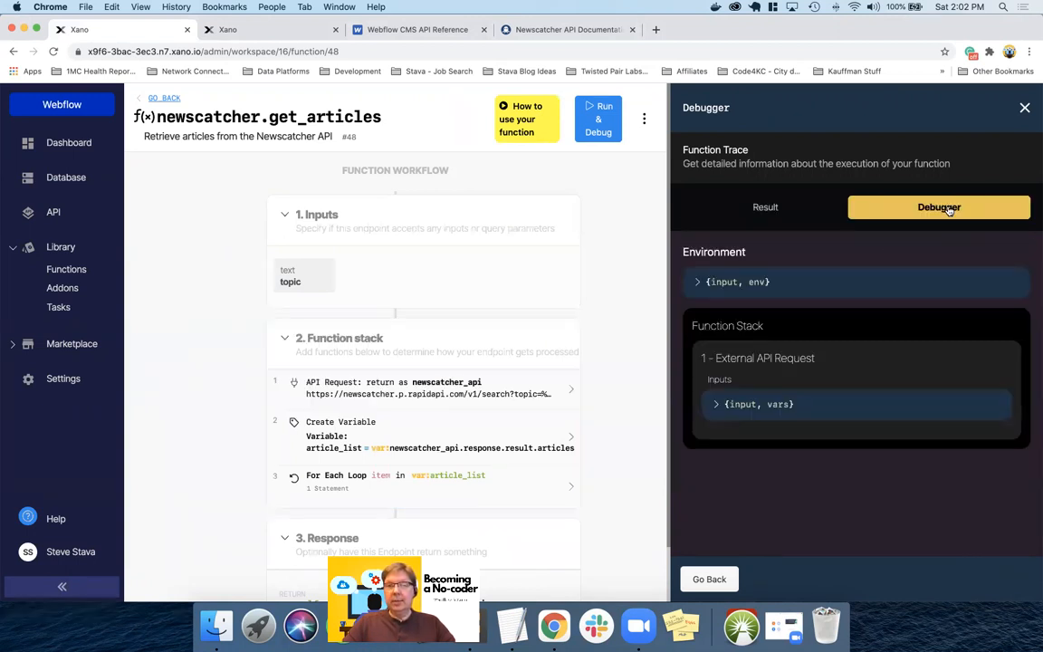
pyautogui.click(715, 404)
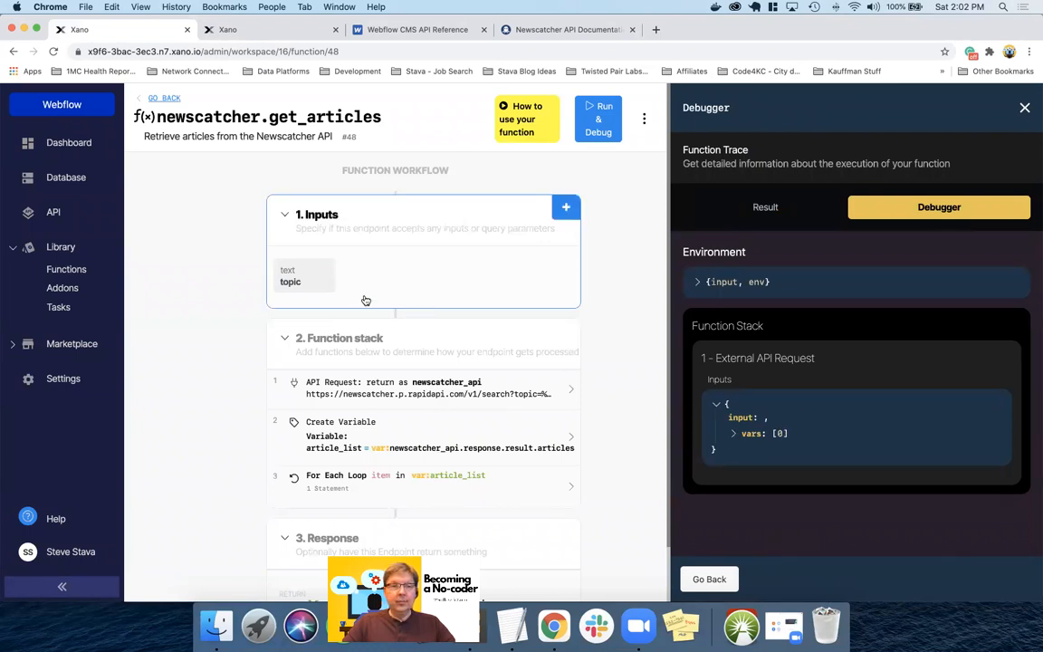
pyautogui.click(312, 280)
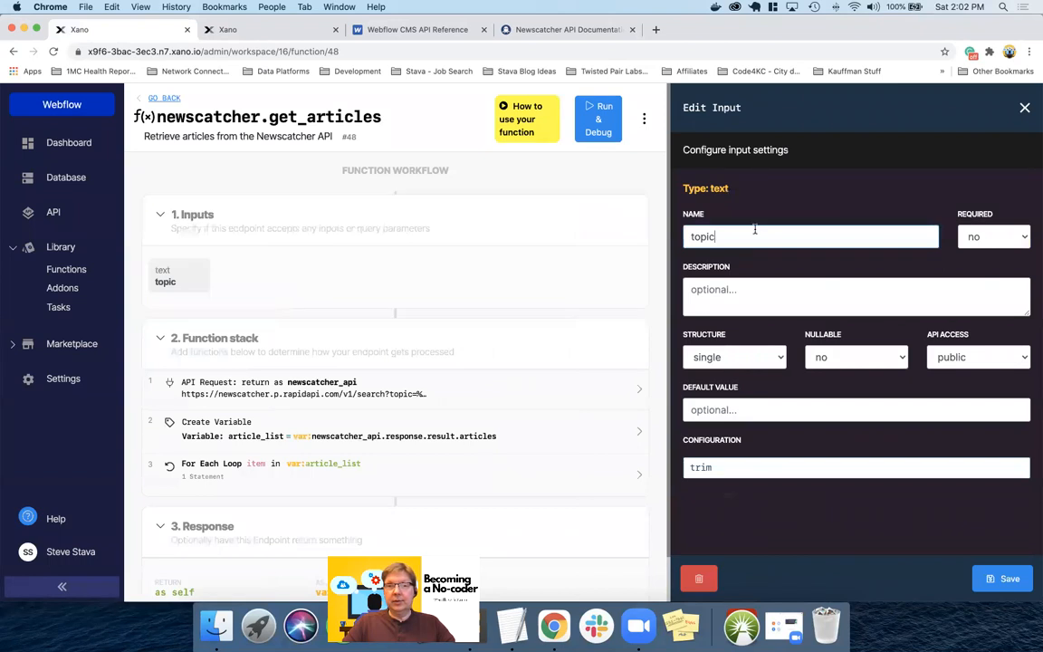
# Step: Reopen the newscatcher API request and examine its full url for anything that conflicts with the sprintf format
pyautogui.click(284, 395)
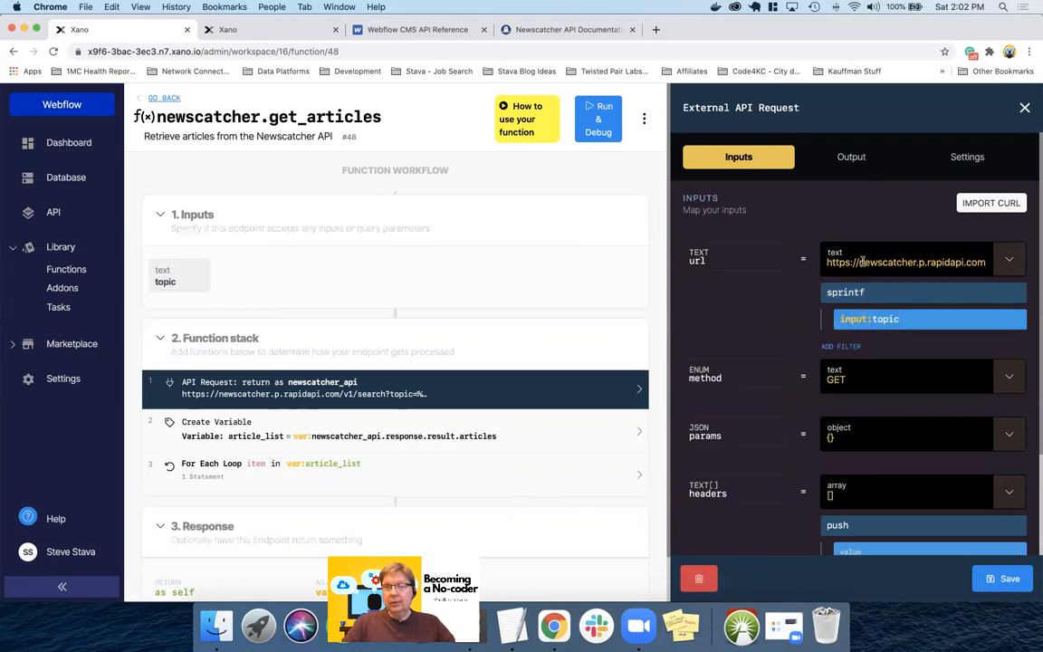
pyautogui.hscroll(5, 919, 262)
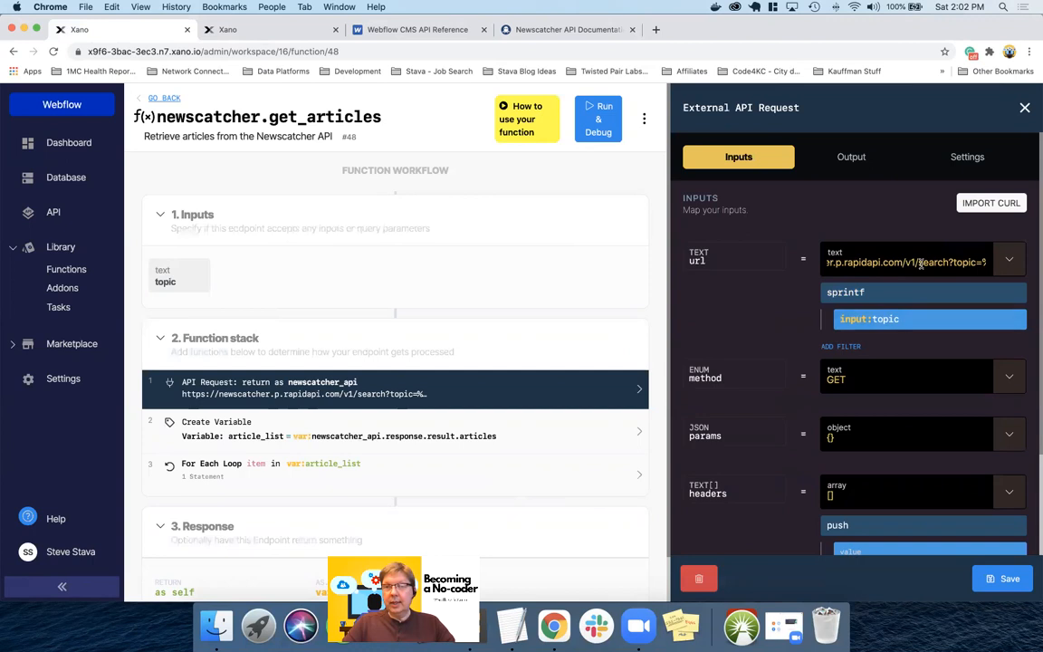
pyautogui.hscroll(2, 920, 262)
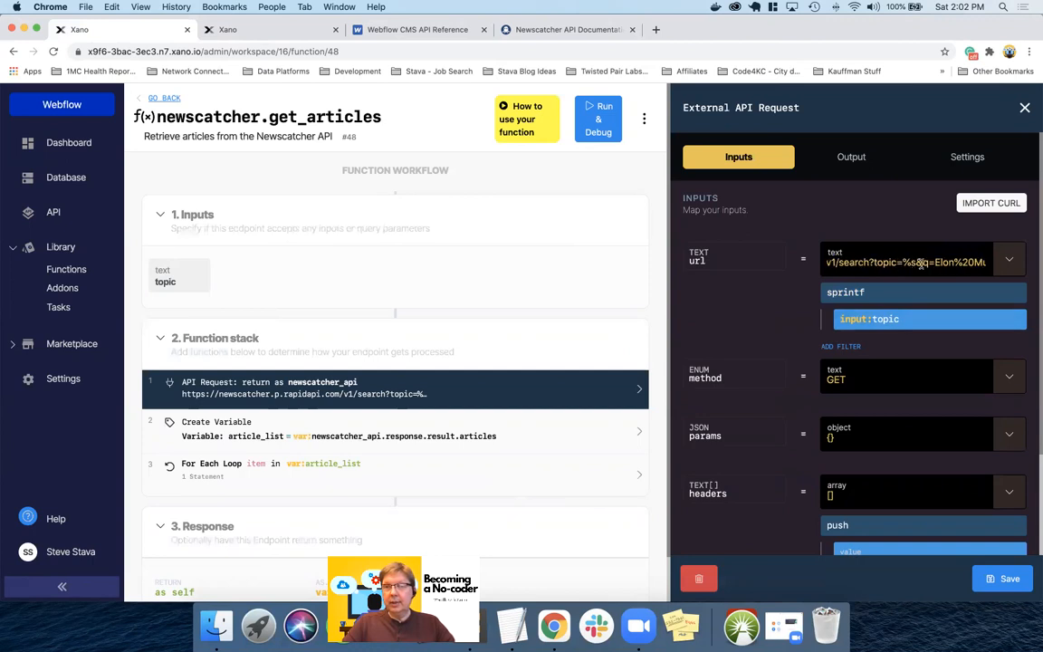
pyautogui.hscroll(2, 919, 263)
pyautogui.hscroll(2, 920, 263)
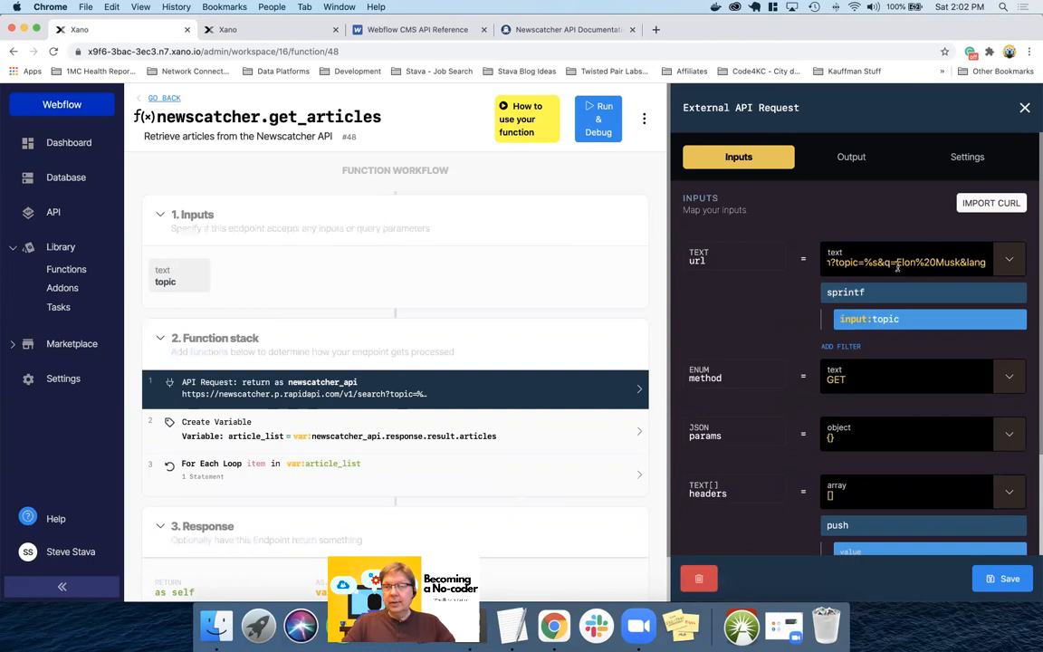
pyautogui.hscroll(3, 902, 262)
pyautogui.hscroll(3, 903, 263)
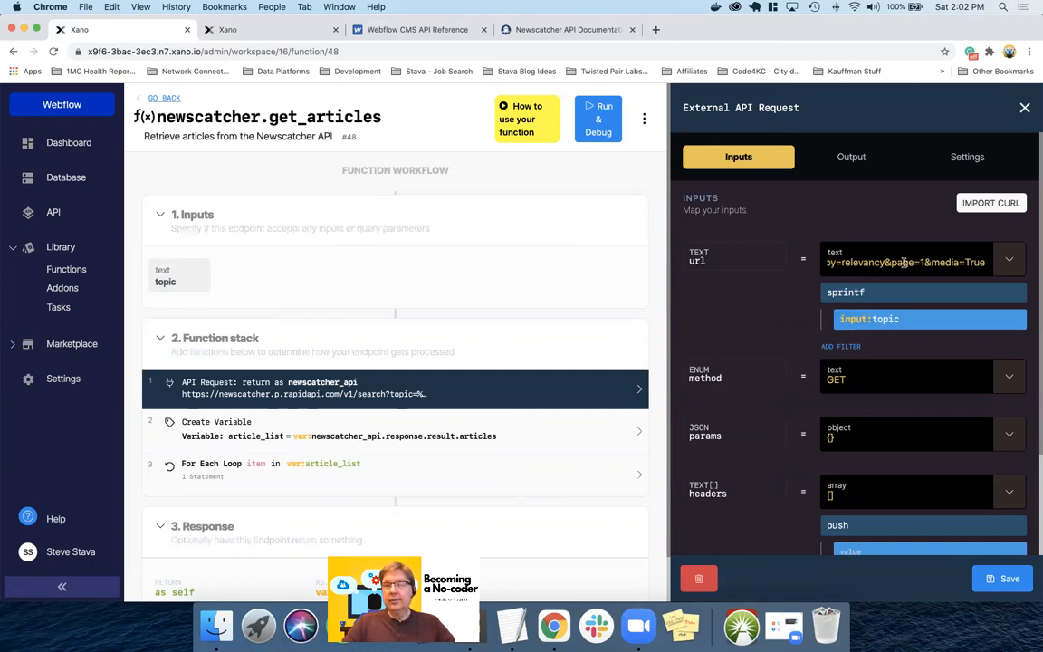
pyautogui.hscroll(-8, 902, 262)
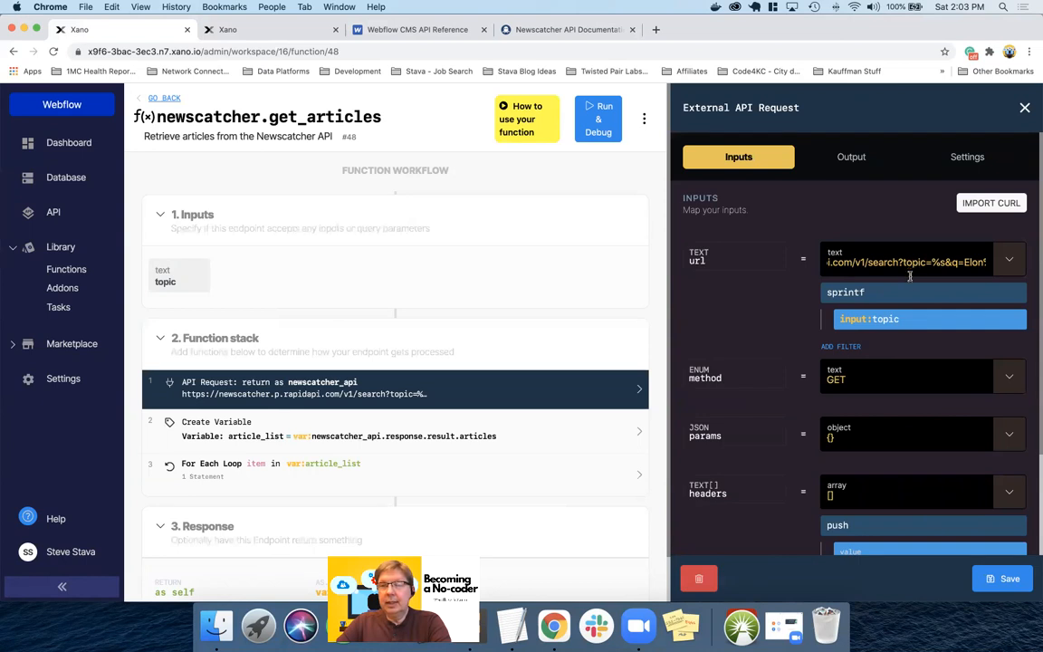
pyautogui.hscroll(5, 933, 265)
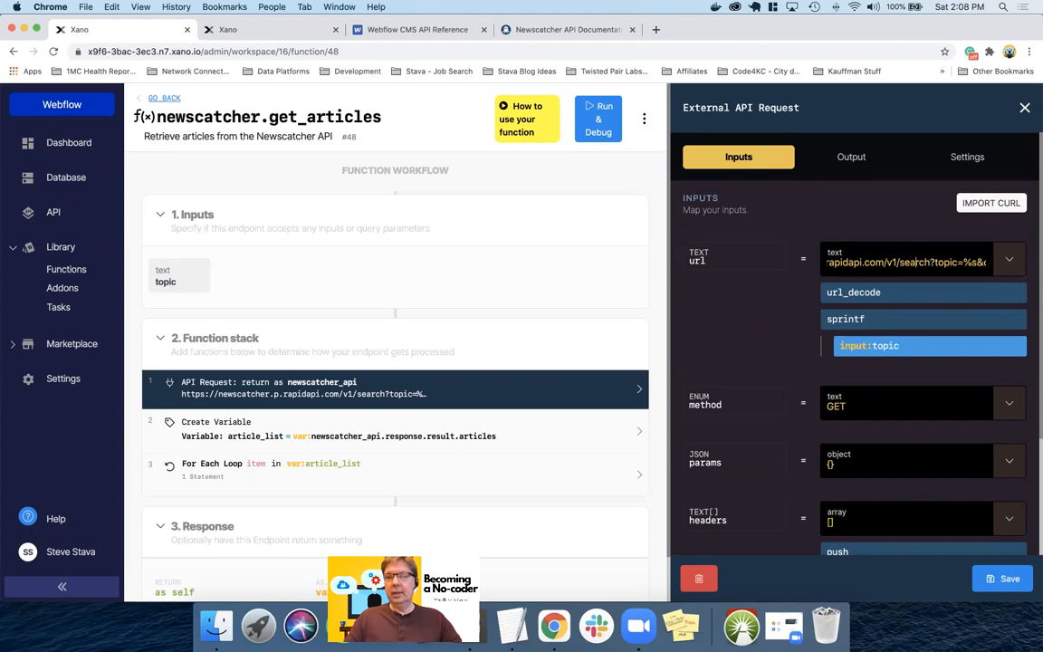
# Step: Examine the encoded q parameter in the url that the url_decode and sprintf filters process
pyautogui.press('Right')
pyautogui.press('Right')
pyautogui.press('Right')
pyautogui.press('Right')
pyautogui.press('Right')
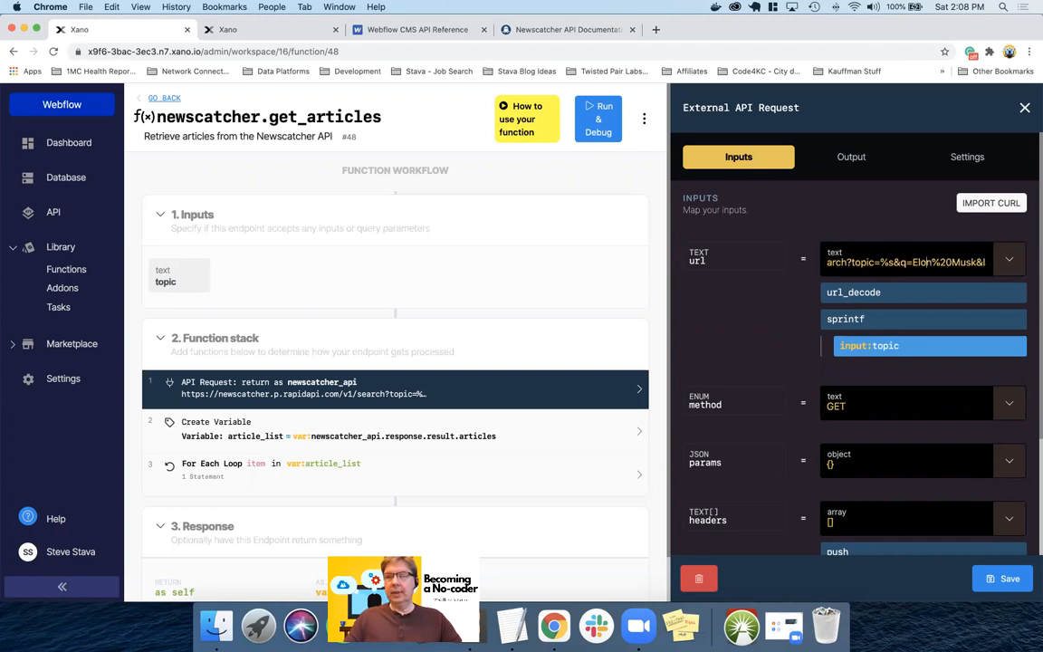
pyautogui.press('Right')
pyautogui.press('Right')
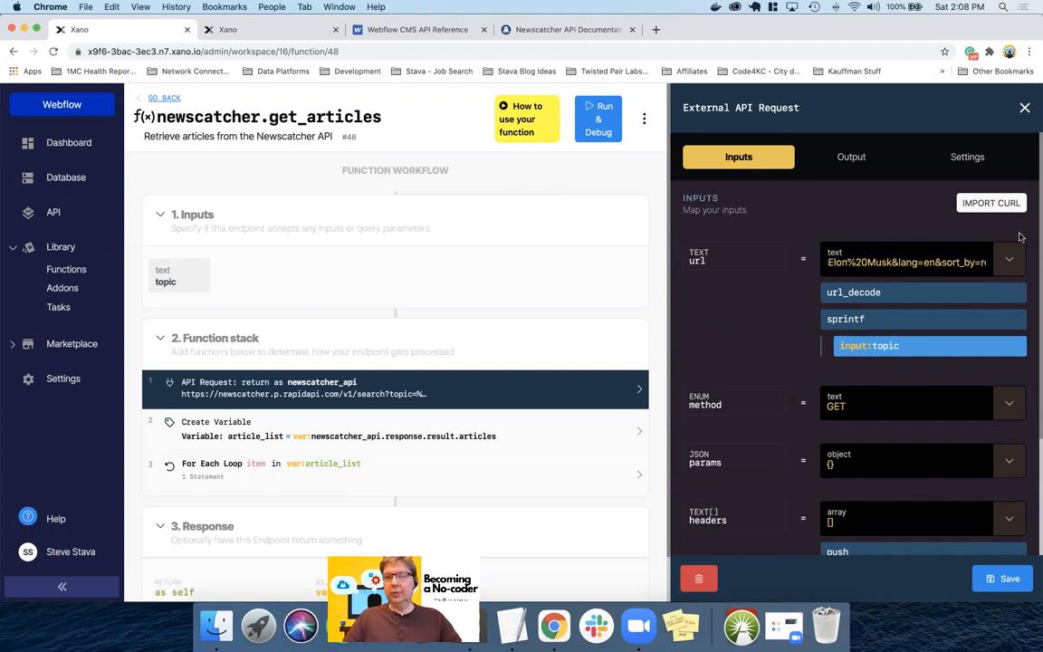
# Step: Shorten the q parameter in the newscatcher request url to Elon by deleting the encoded space and Musk
pyautogui.hscroll(-1, 876, 264)
pyautogui.moveTo(876, 265); pyautogui.dragTo(897, 263)
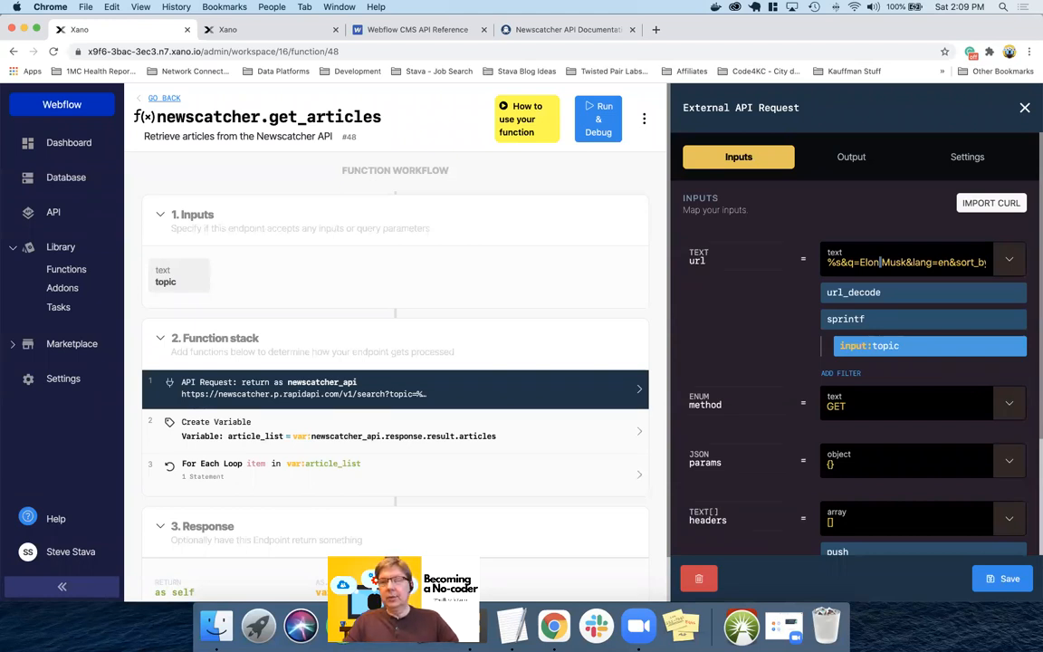
pyautogui.press('BackSpace')
pyautogui.press('XF86AudioMute')
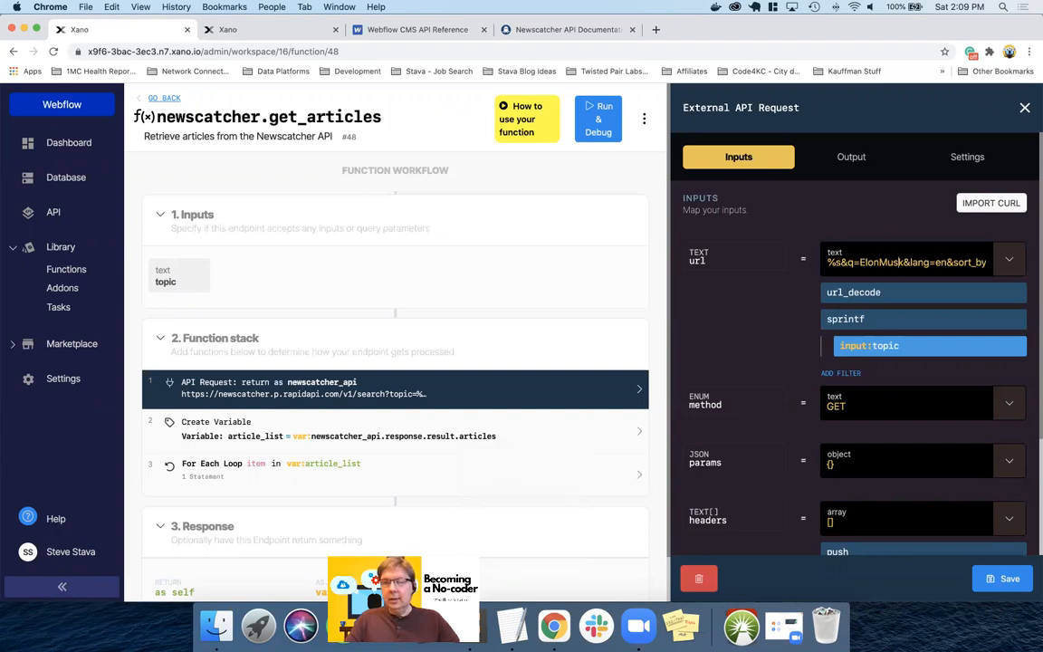
pyautogui.click(903, 262)
pyautogui.press('BackSpace')
pyautogui.press('BackSpace')
pyautogui.press('BackSpace')
pyautogui.press('BackSpace')
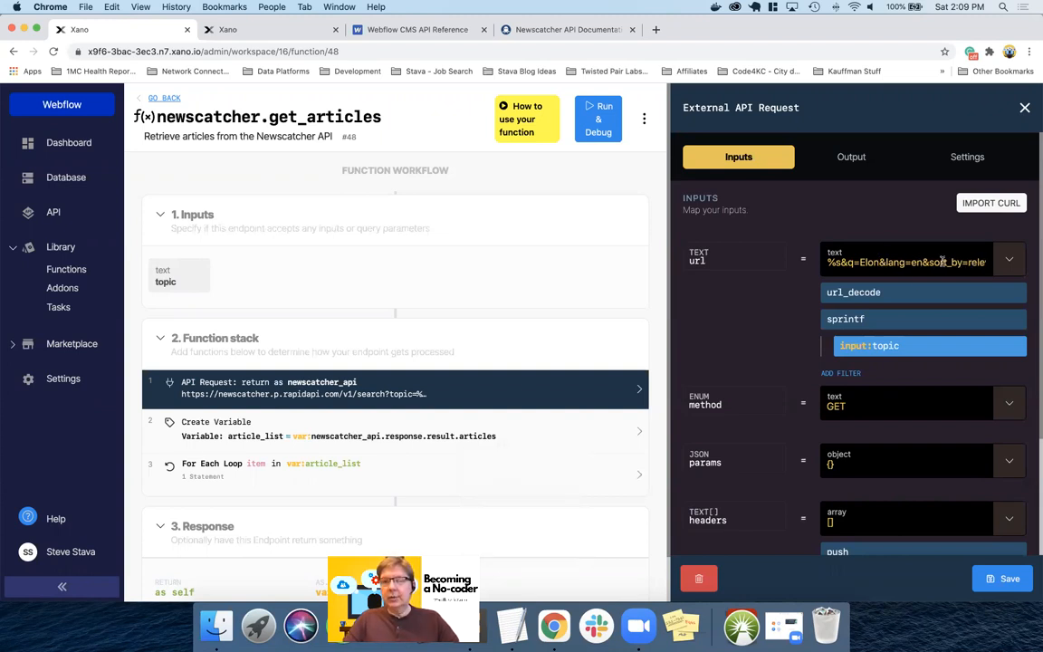
# Step: Remove the url_decode filter from the request url, keeping only sprintf, and save the API request
pyautogui.hscroll(-1, 882, 266)
pyautogui.hscroll(-5, 883, 266)
pyautogui.hscroll(2, 882, 266)
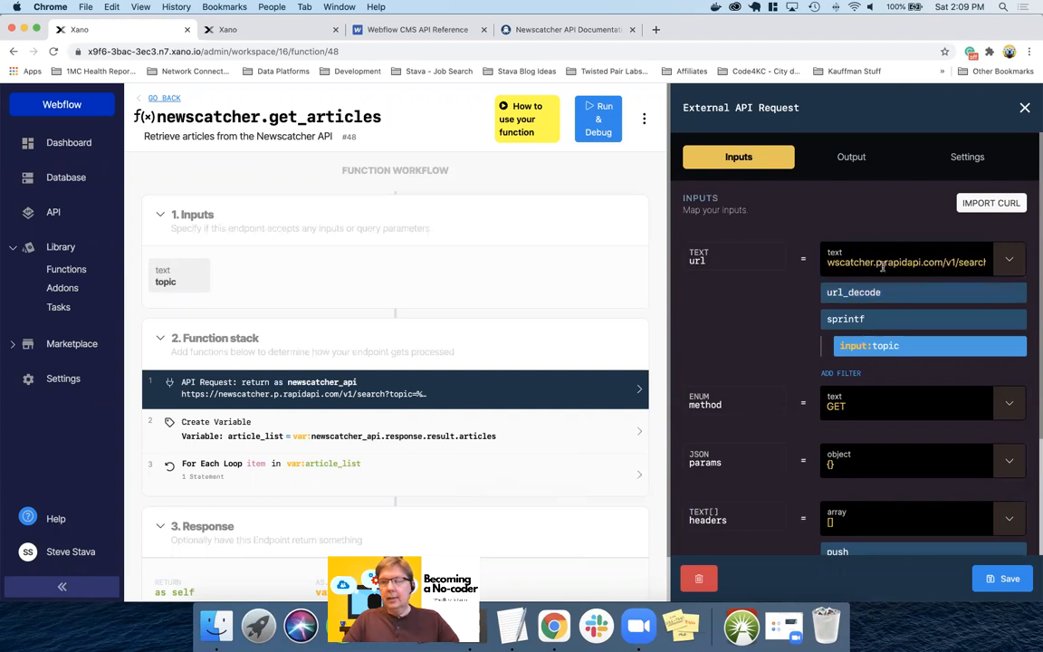
pyautogui.hscroll(1, 882, 263)
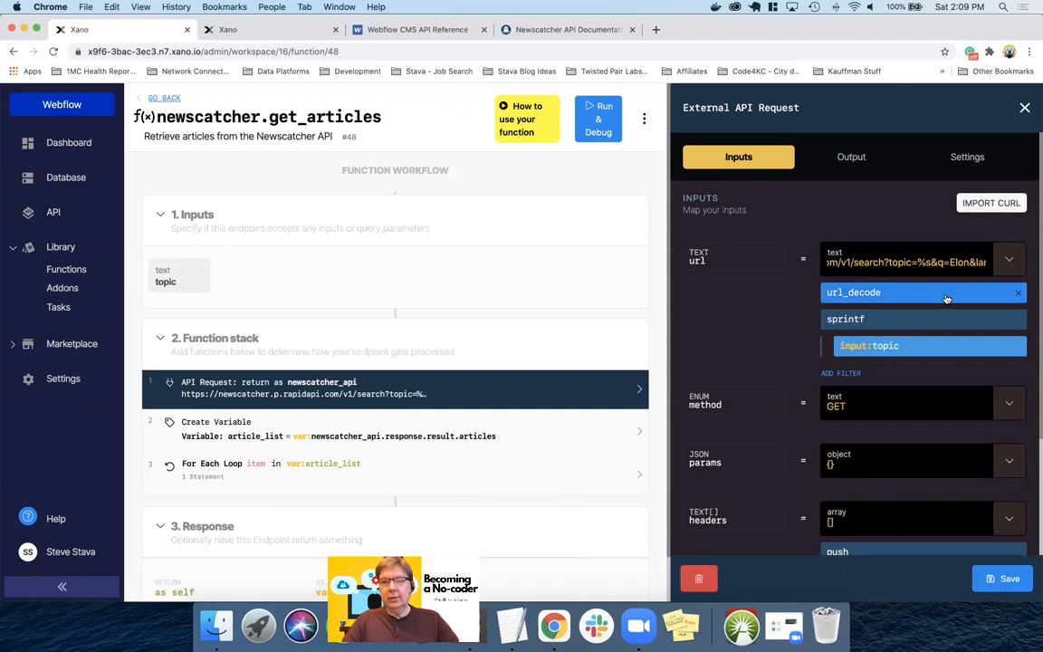
pyautogui.hscroll(-5, 910, 261)
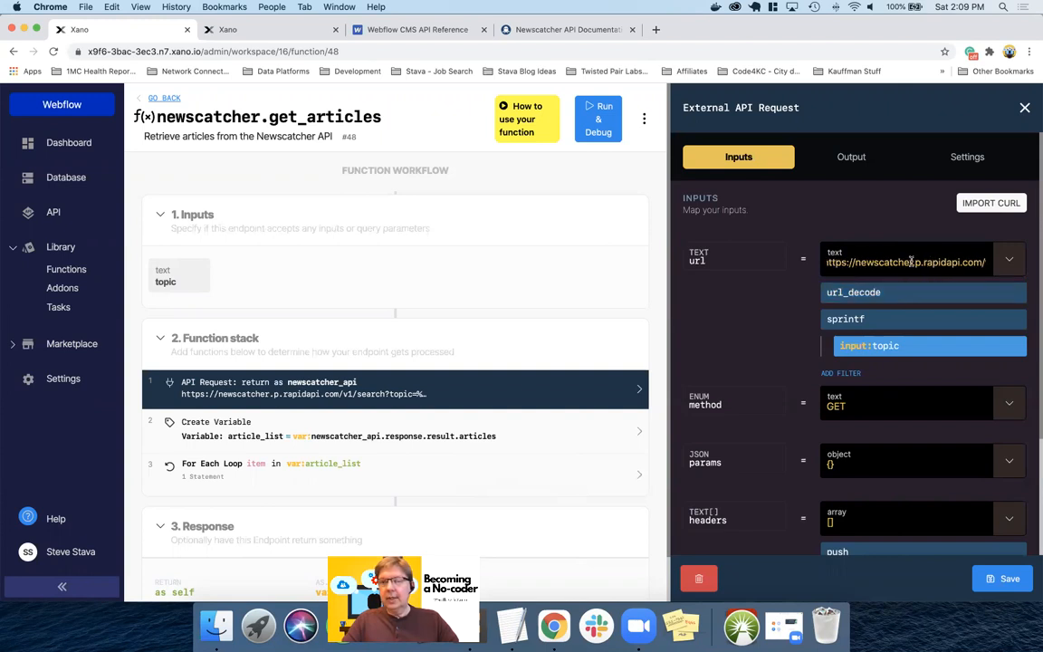
pyautogui.hscroll(5, 911, 261)
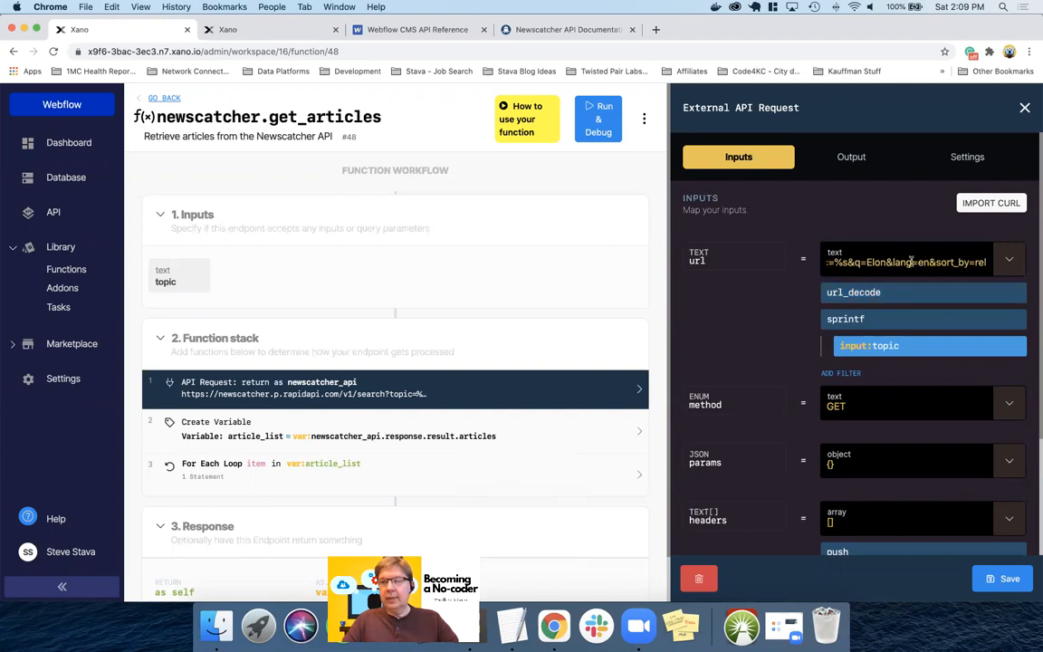
pyautogui.write('&media=True')
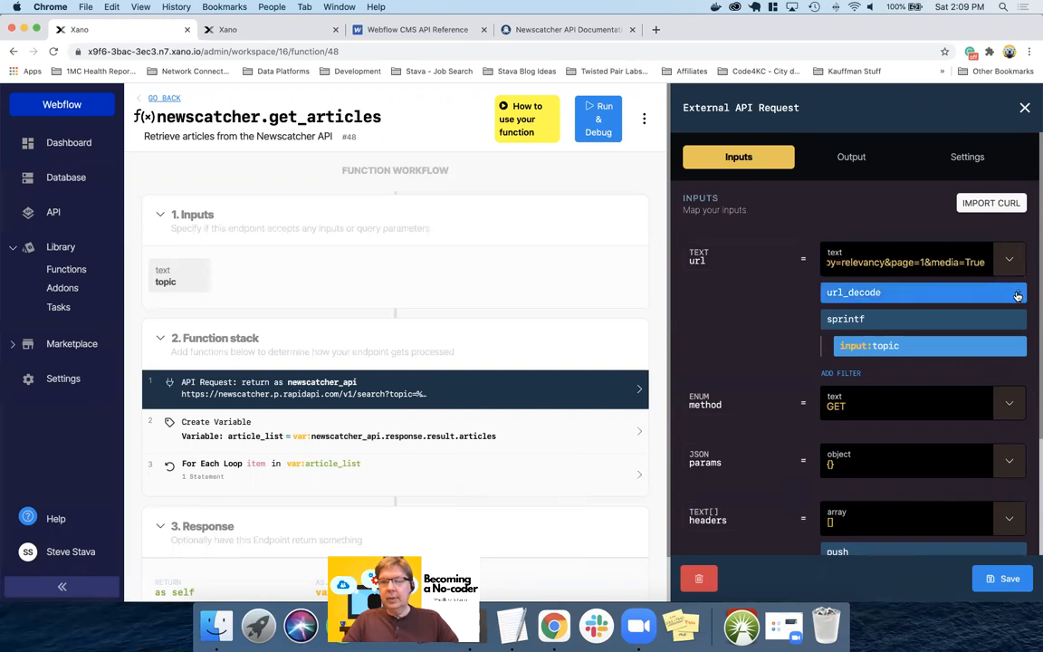
pyautogui.click(1018, 295)
pyautogui.hscroll(1, 916, 262)
pyautogui.hscroll(4, 922, 260)
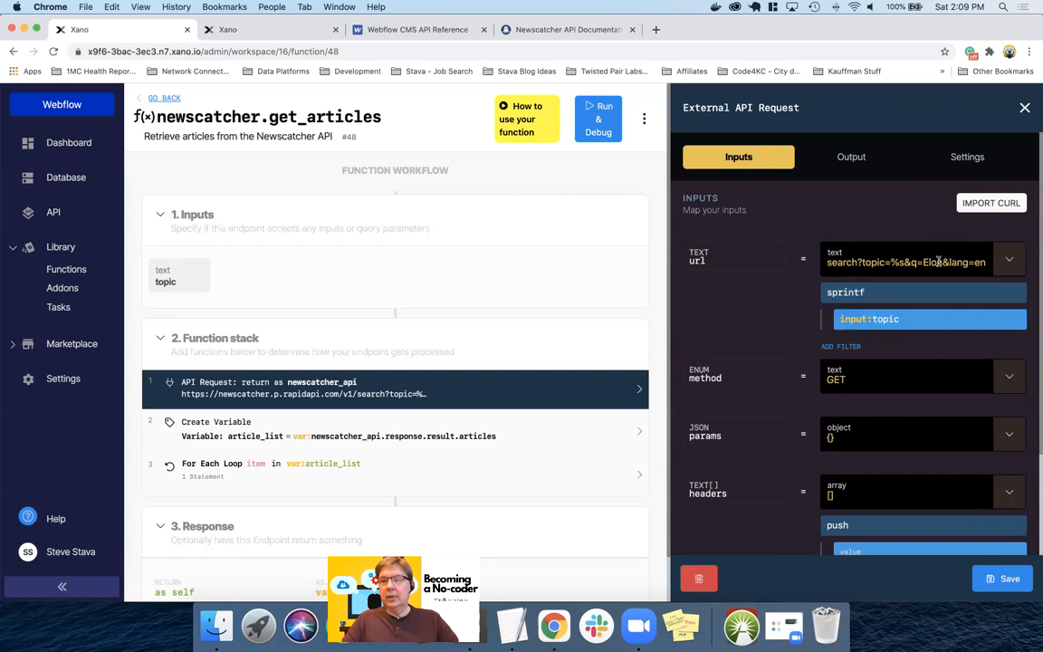
pyautogui.click(1003, 580)
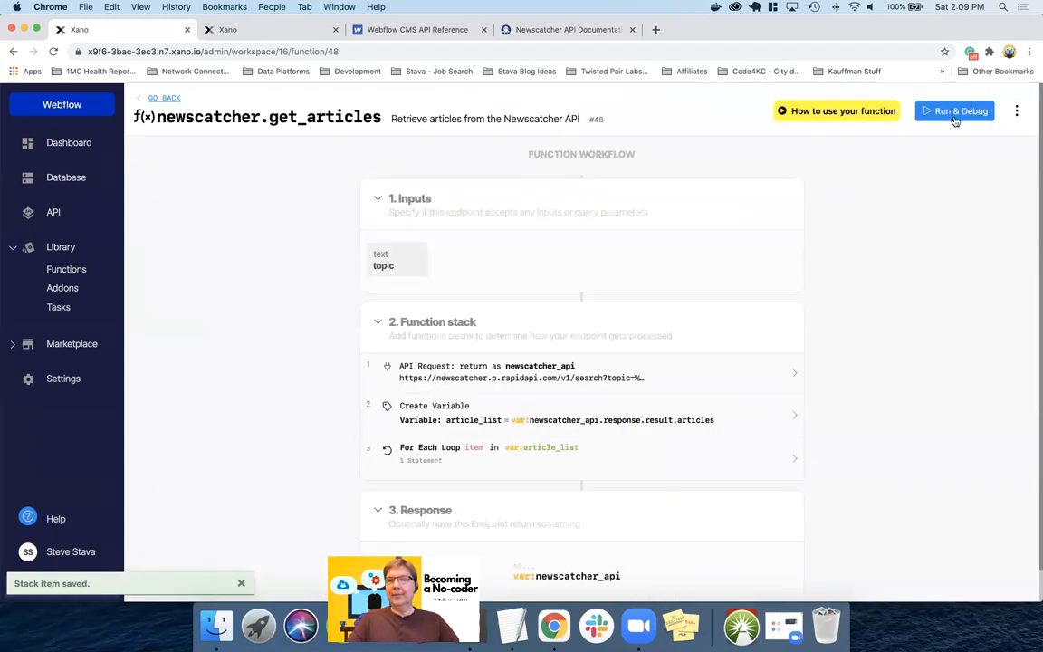
# Step: Run the function in debug mode with the topic news and inspect the traced request url and response
pyautogui.click(955, 113)
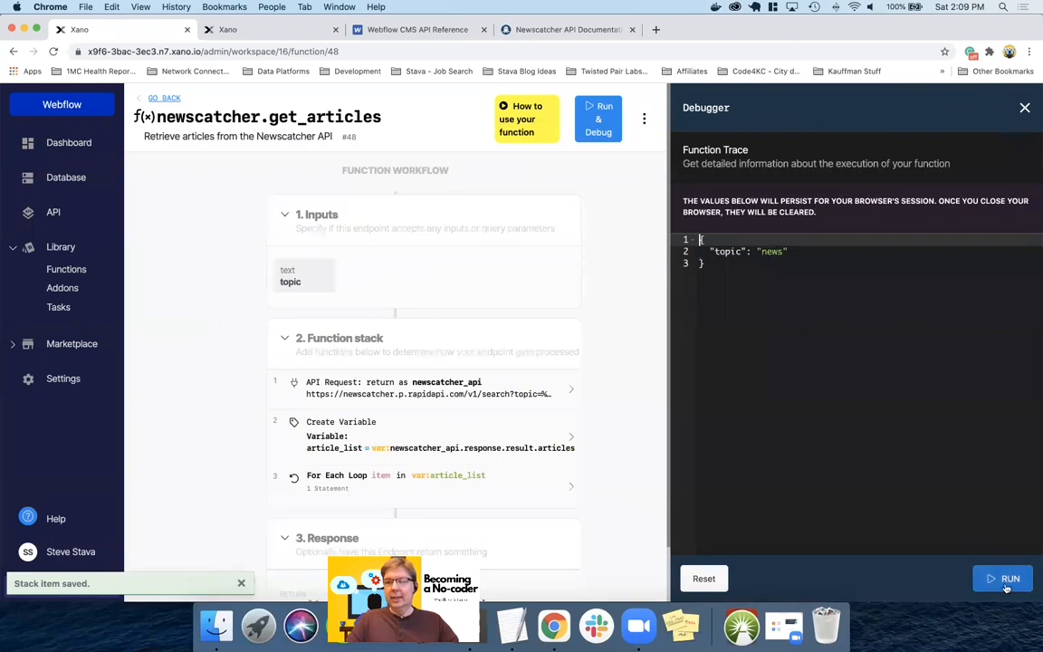
pyautogui.doubleClick(772, 251)
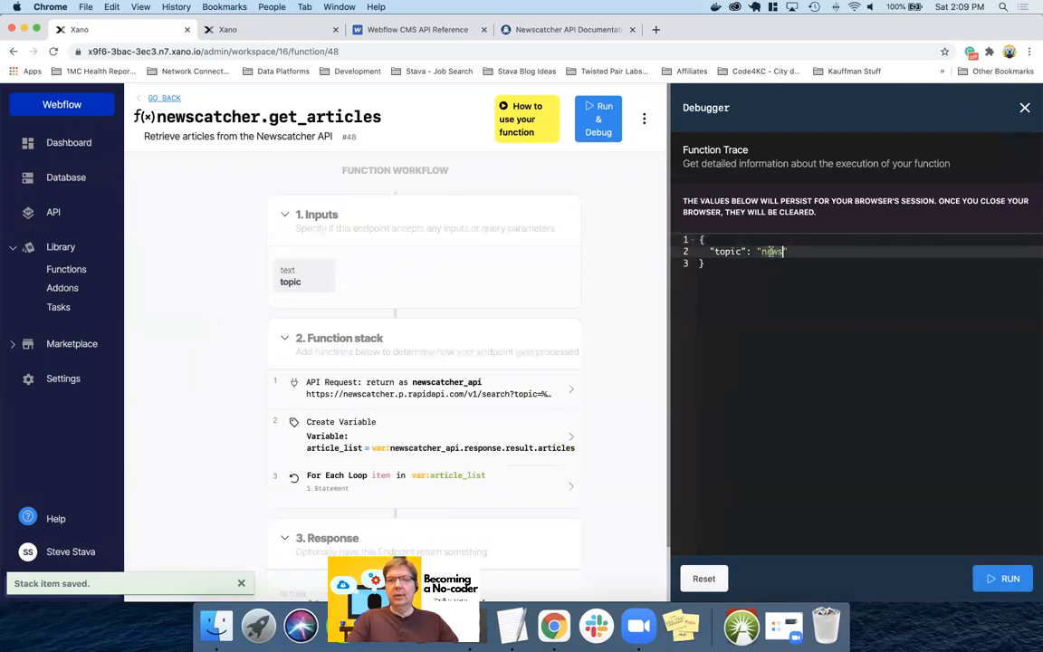
pyautogui.click(1000, 580)
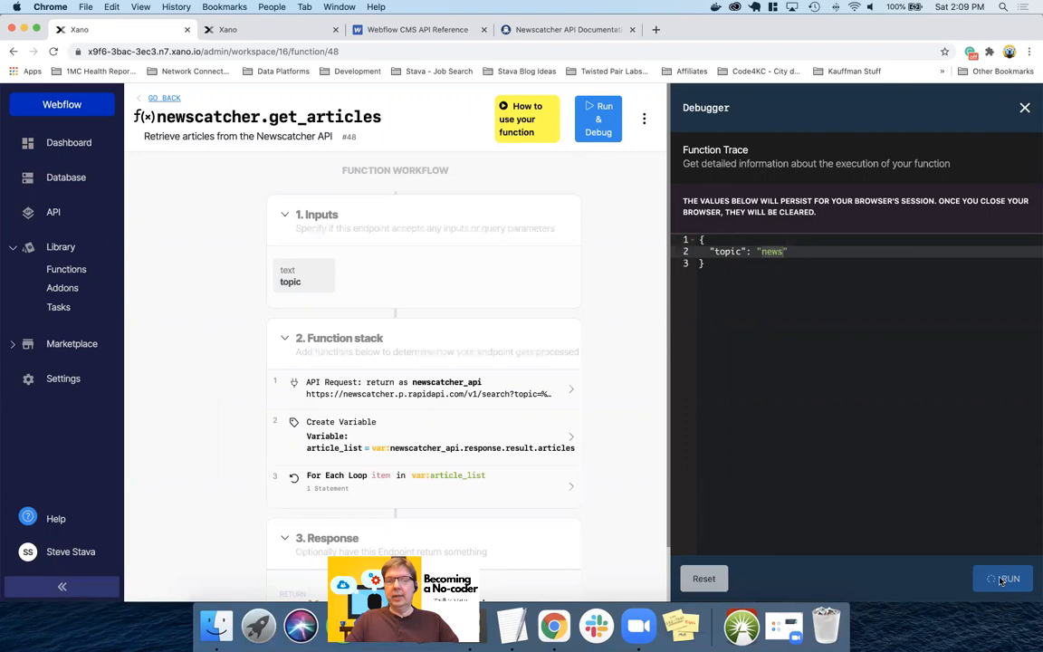
pyautogui.scroll(-10, 851, 335)
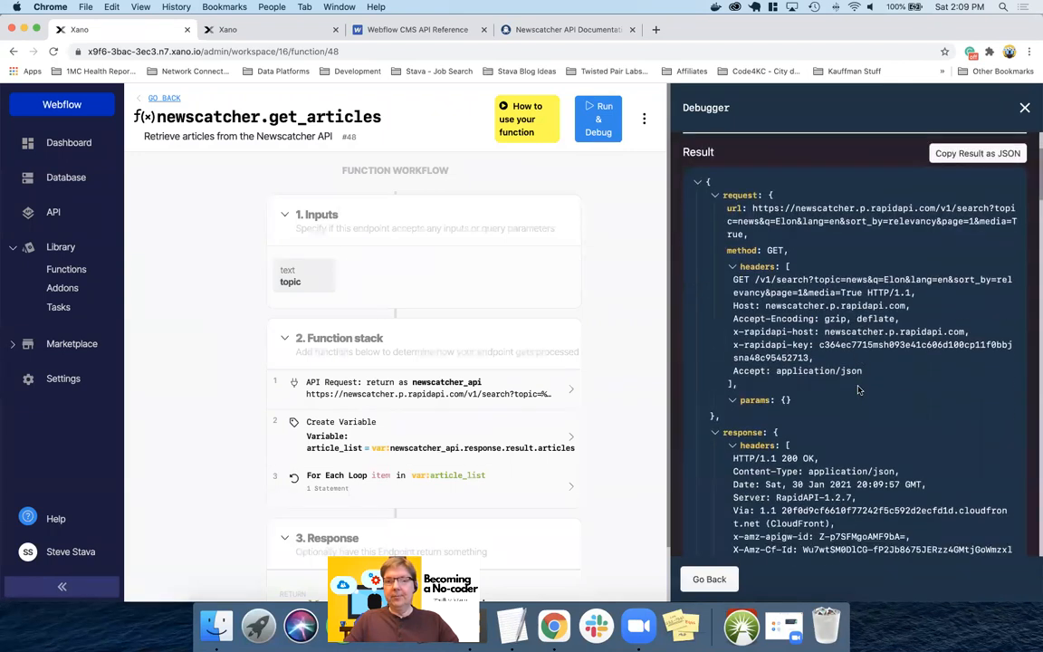
pyautogui.scroll(-1, 857, 384)
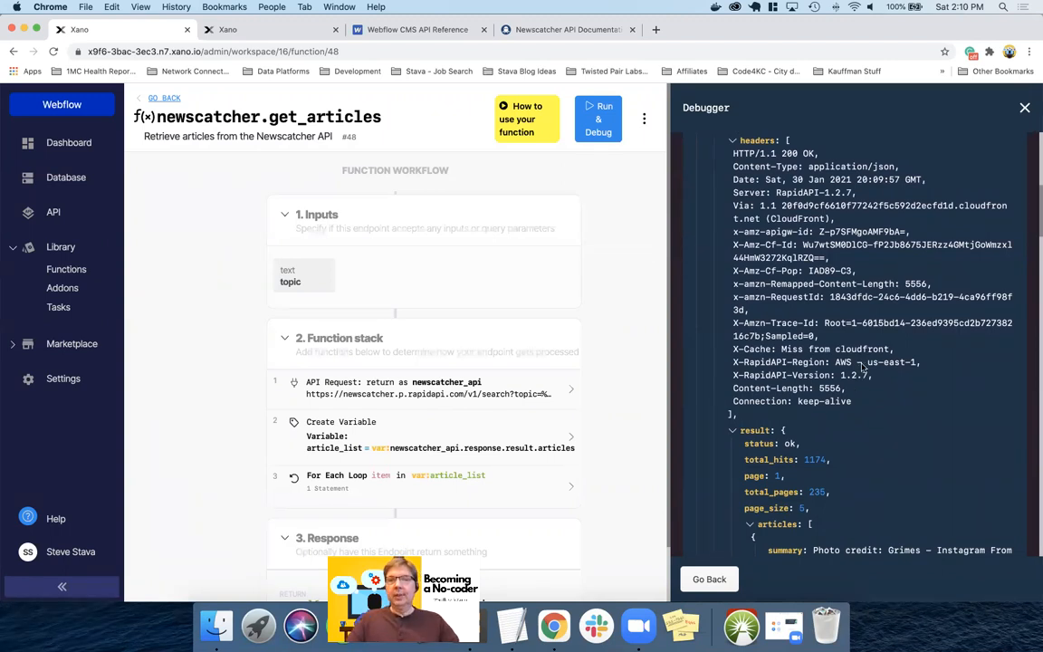
pyautogui.click(1024, 108)
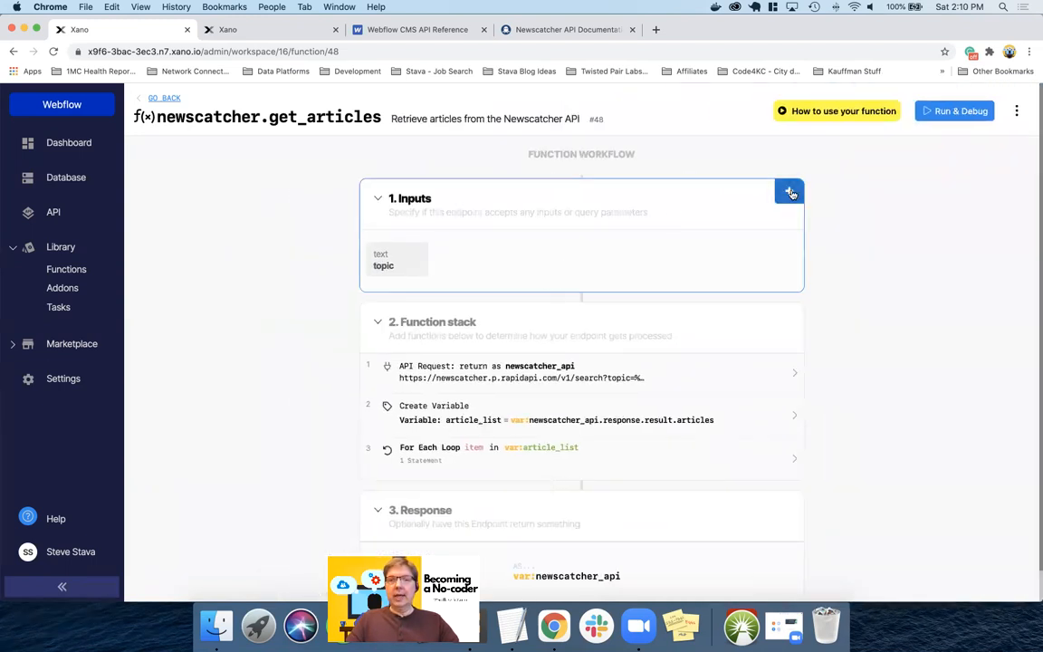
# Step: Add a text input named query to the get_articles function
pyautogui.click(790, 192)
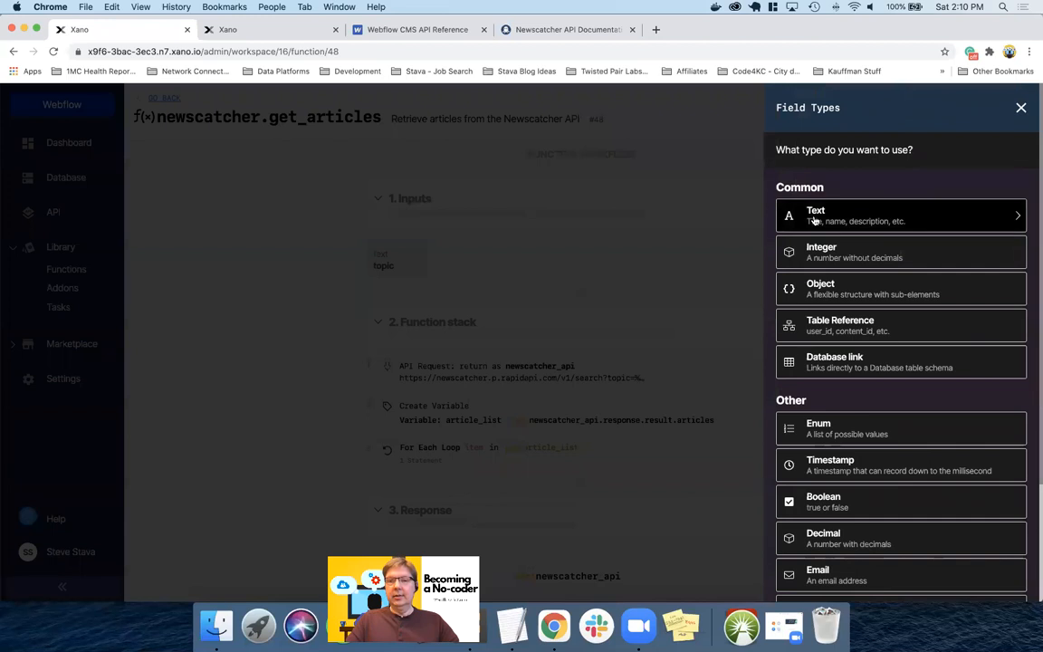
pyautogui.click(815, 218)
pyautogui.write('qeru')
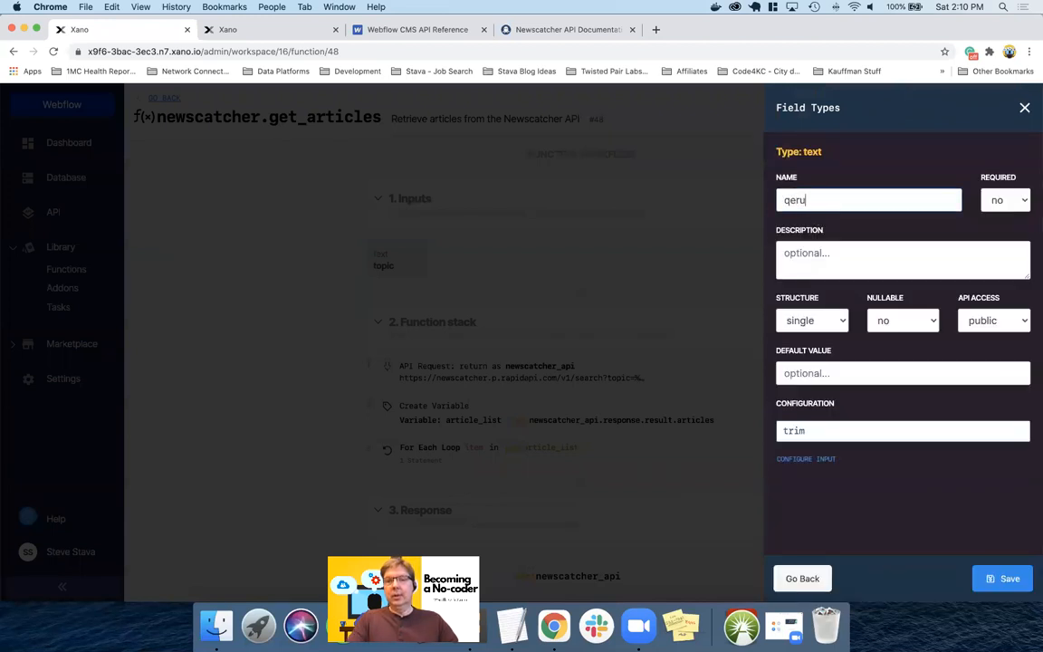
pyautogui.press('BackSpace')
pyautogui.write('uery')
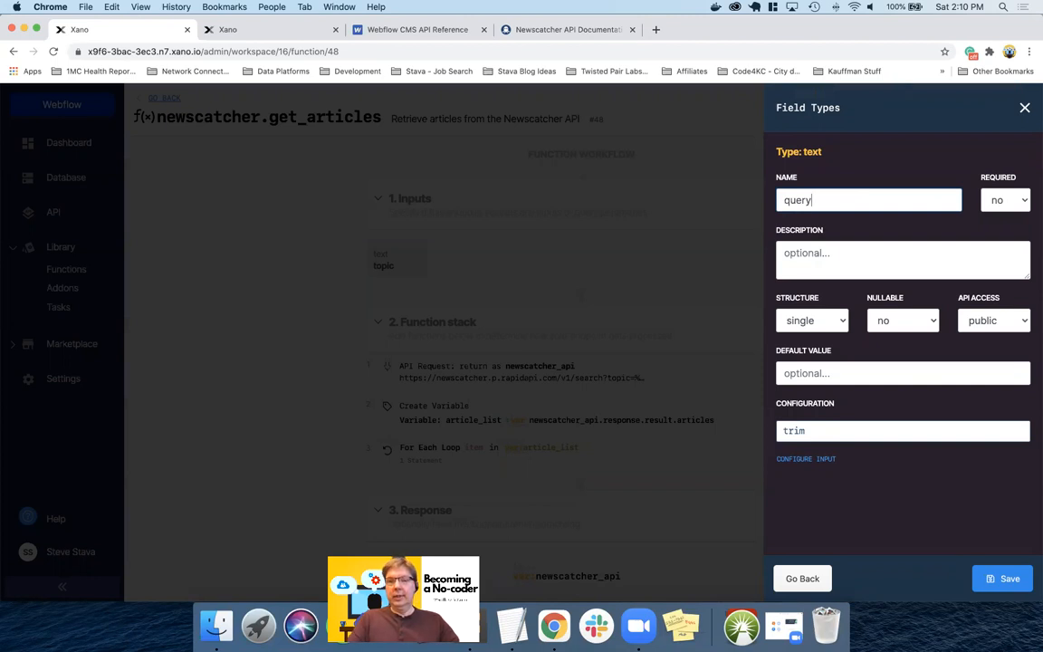
pyautogui.click(996, 576)
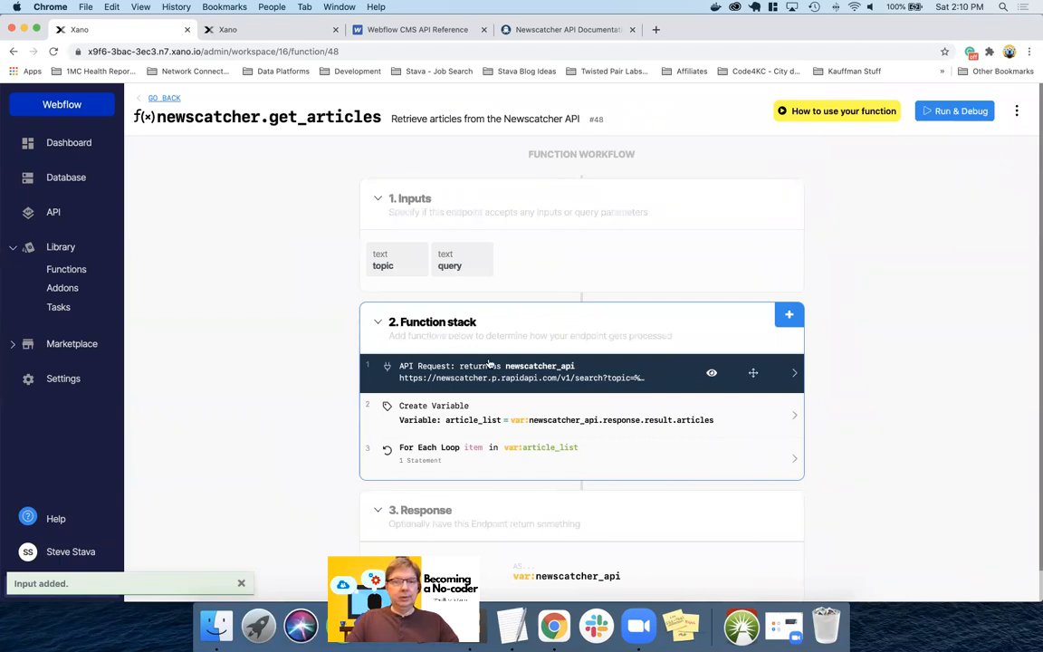
# Step: Replace the q value Elon in the newscatcher API request's url with the placeholder %s
pyautogui.click(486, 370)
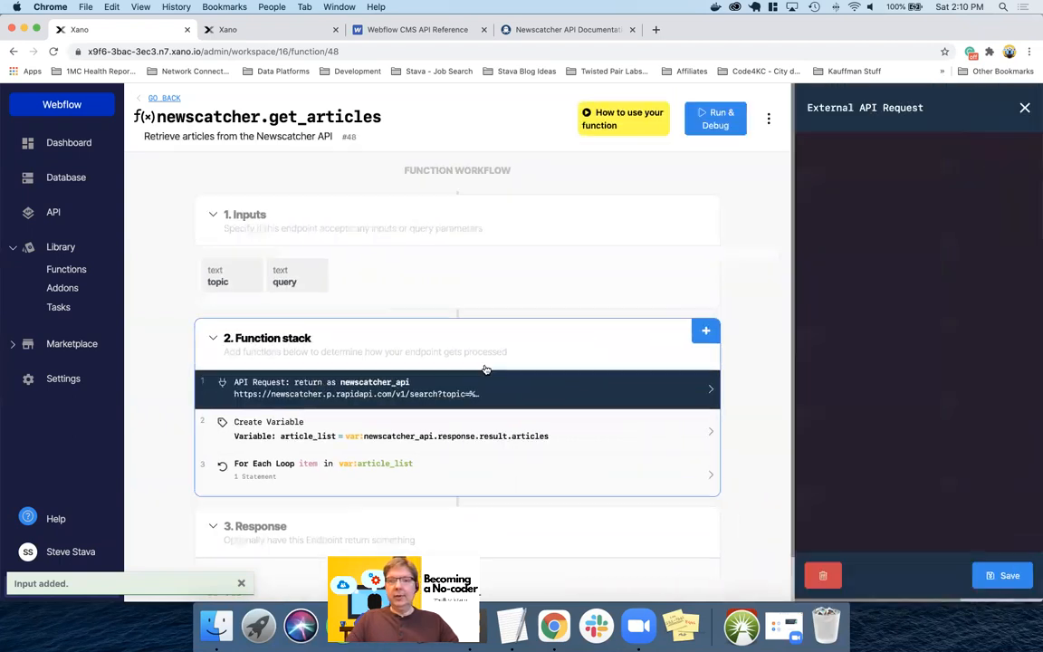
pyautogui.hscroll(3, 903, 258)
pyautogui.hscroll(2, 904, 258)
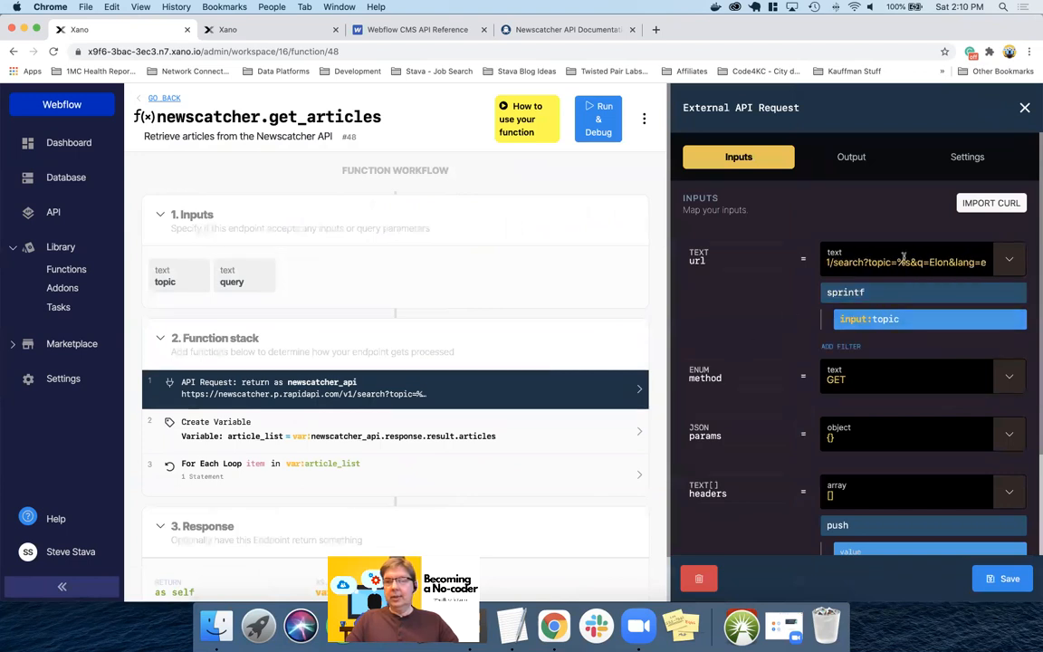
pyautogui.click(927, 261)
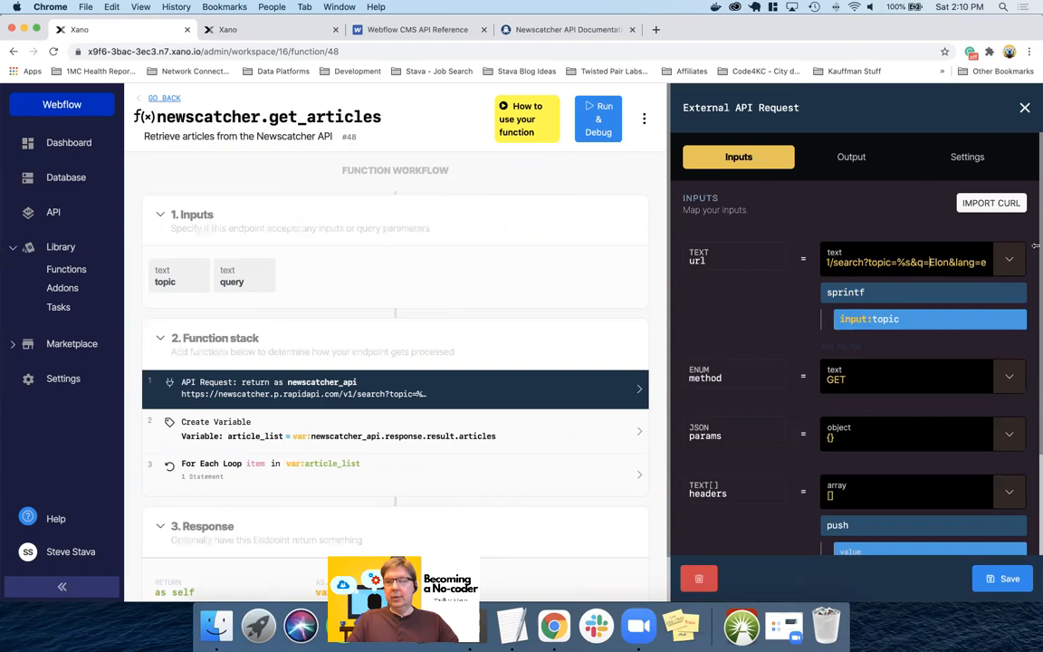
pyautogui.write('%s')
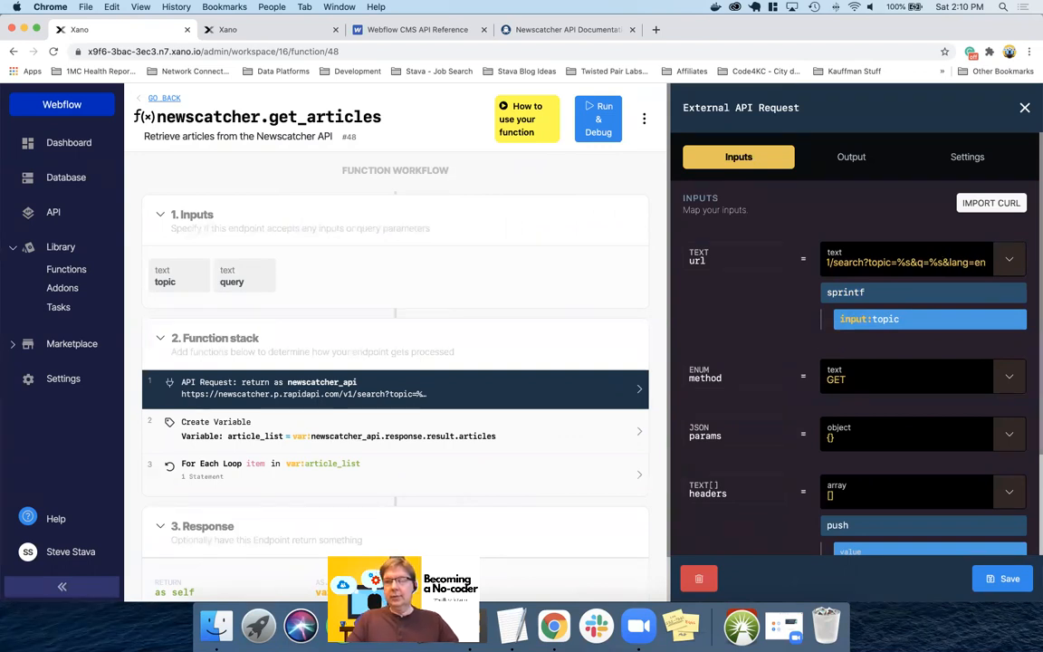
# Step: Add the query input as a second argument of the url's sprintf filter, after topic
pyautogui.click(965, 299)
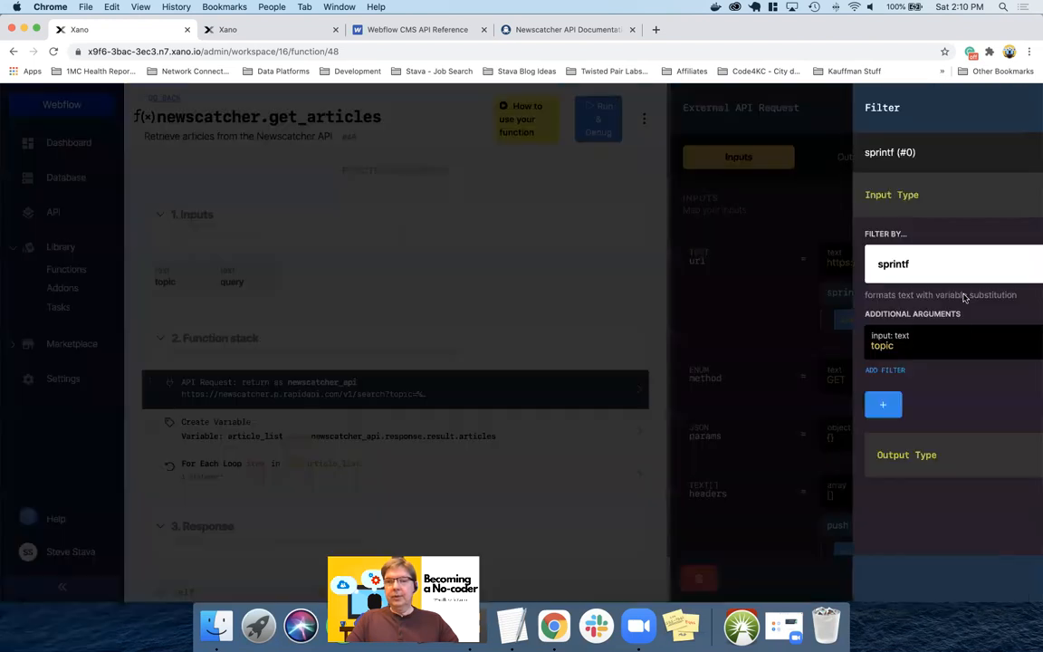
pyautogui.click(794, 403)
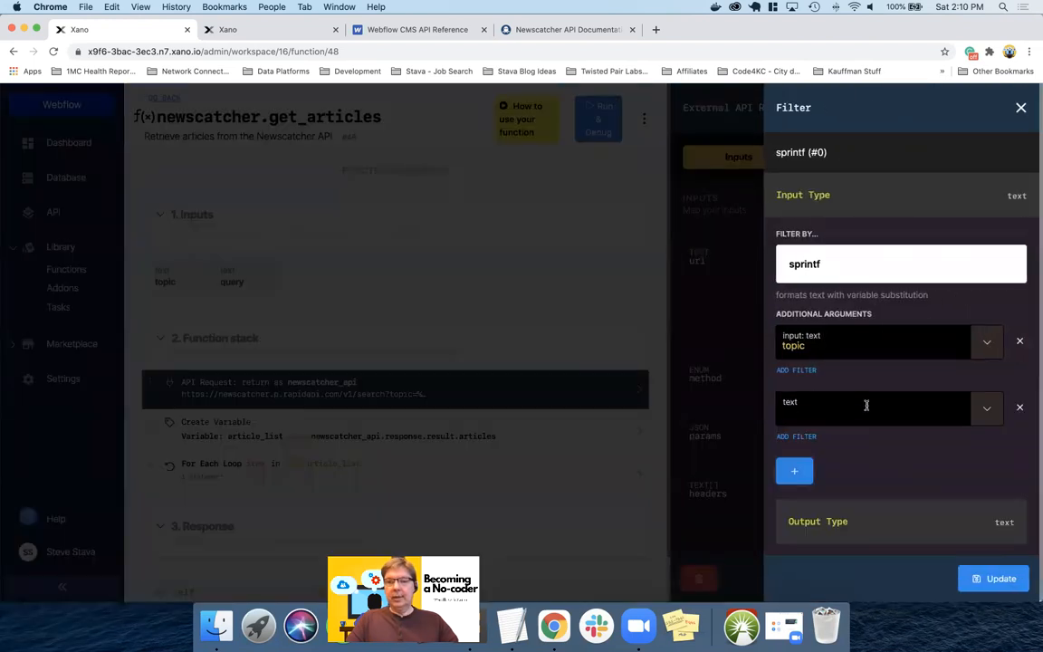
pyautogui.click(986, 407)
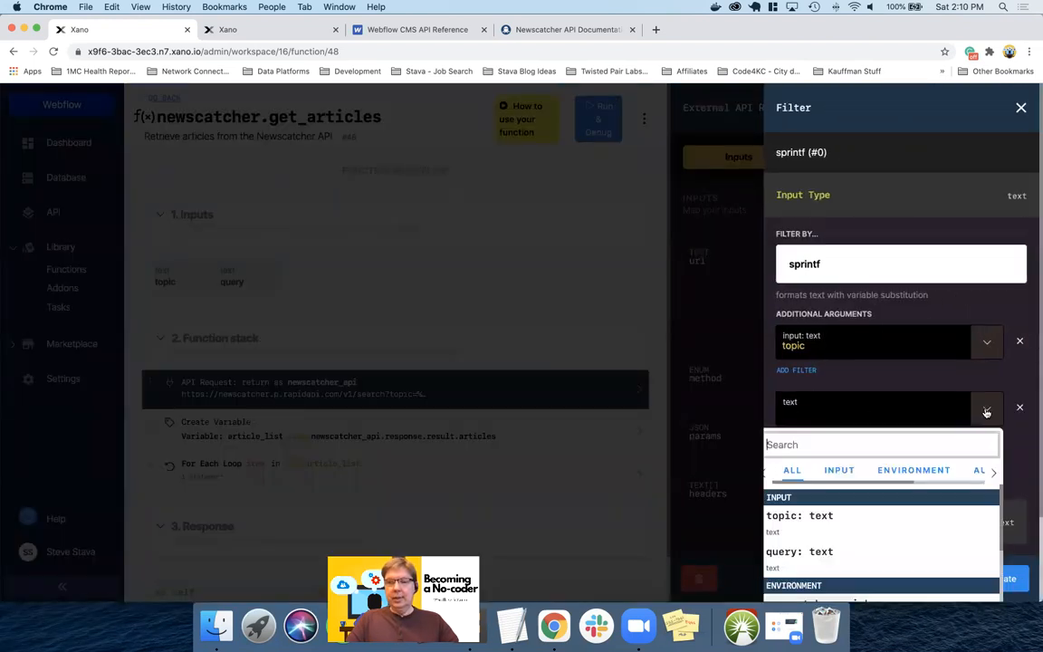
pyautogui.click(797, 552)
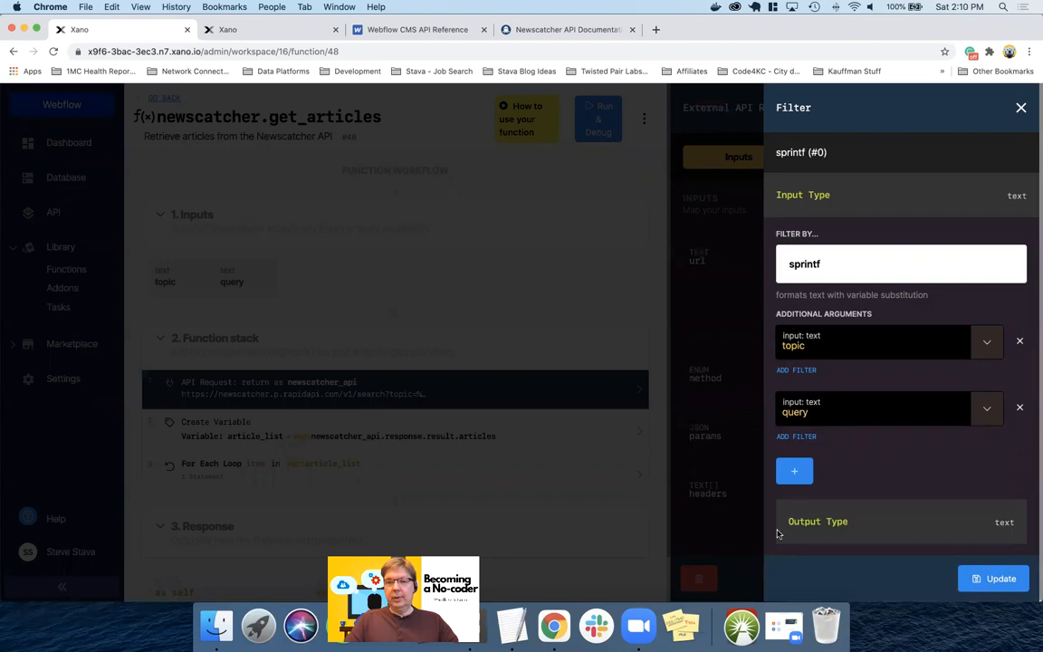
# Step: Apply a url_encode filter to the sprintf query argument, update the filter and save the API request
pyautogui.click(800, 438)
pyautogui.click(848, 264)
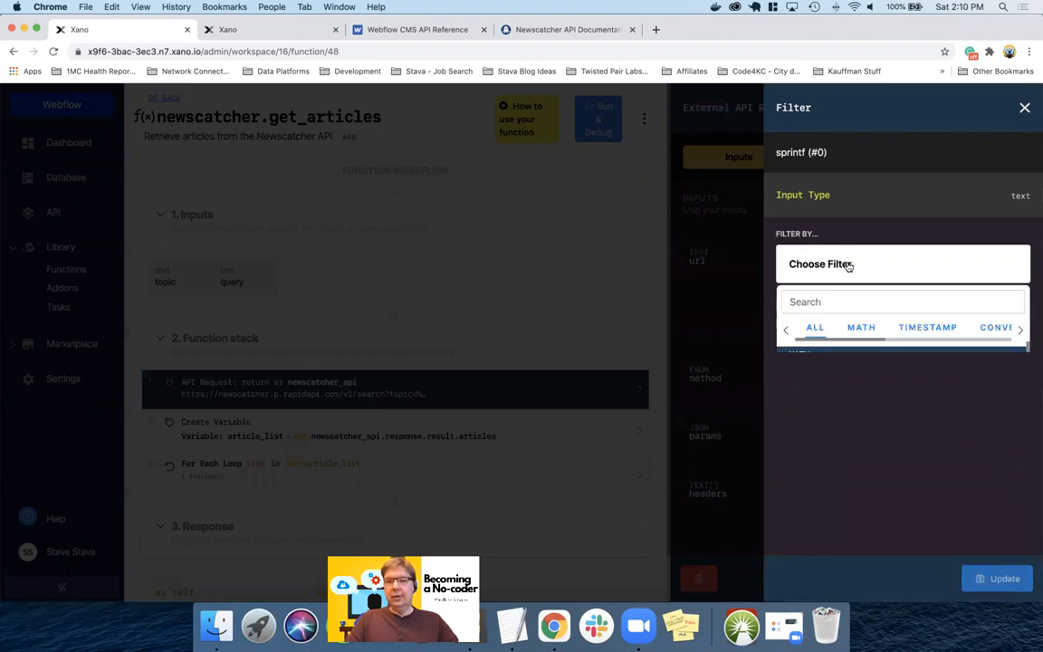
pyautogui.write('url')
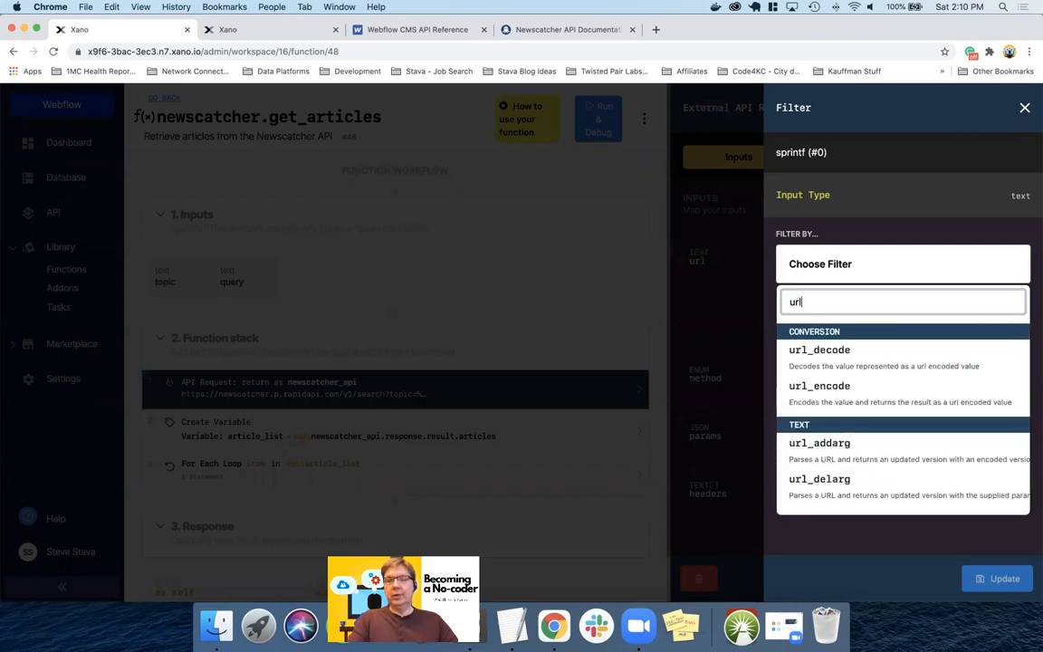
pyautogui.click(813, 389)
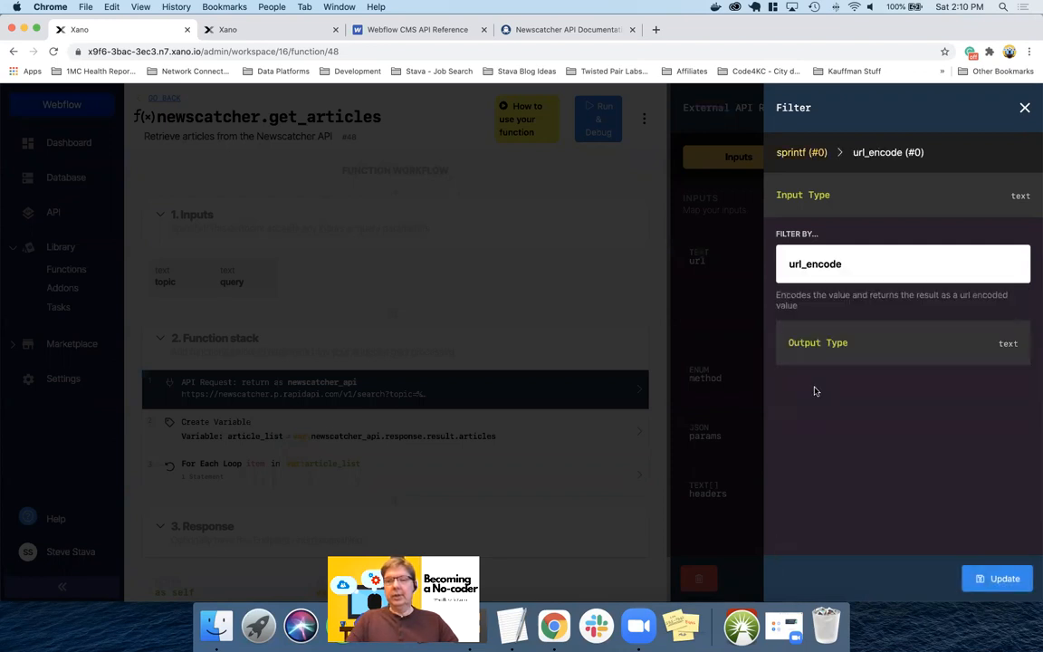
pyautogui.click(981, 578)
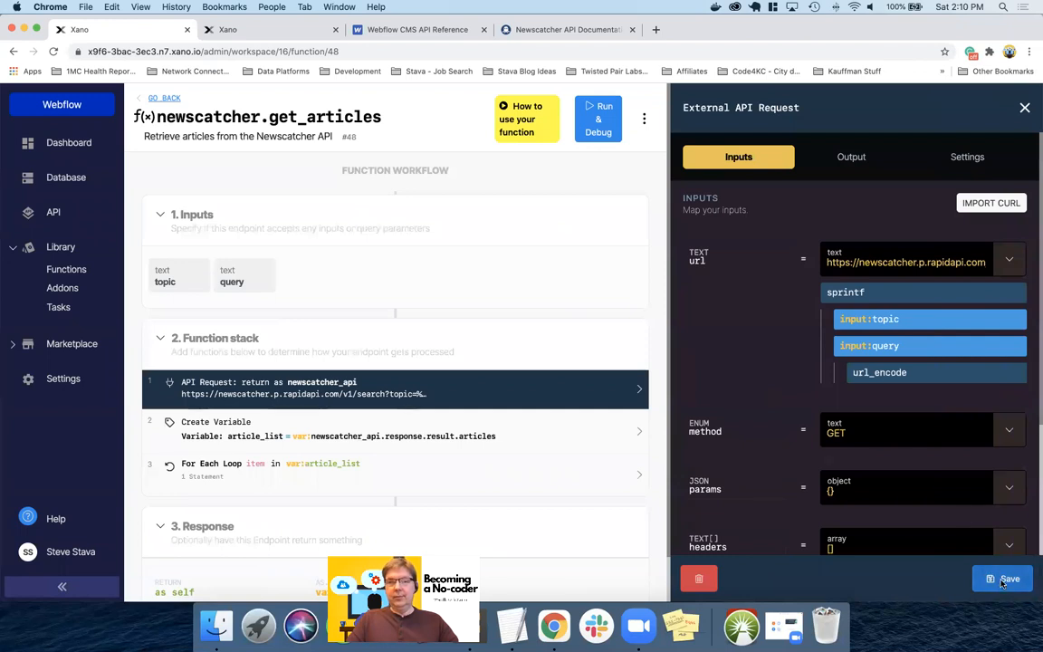
pyautogui.click(1003, 578)
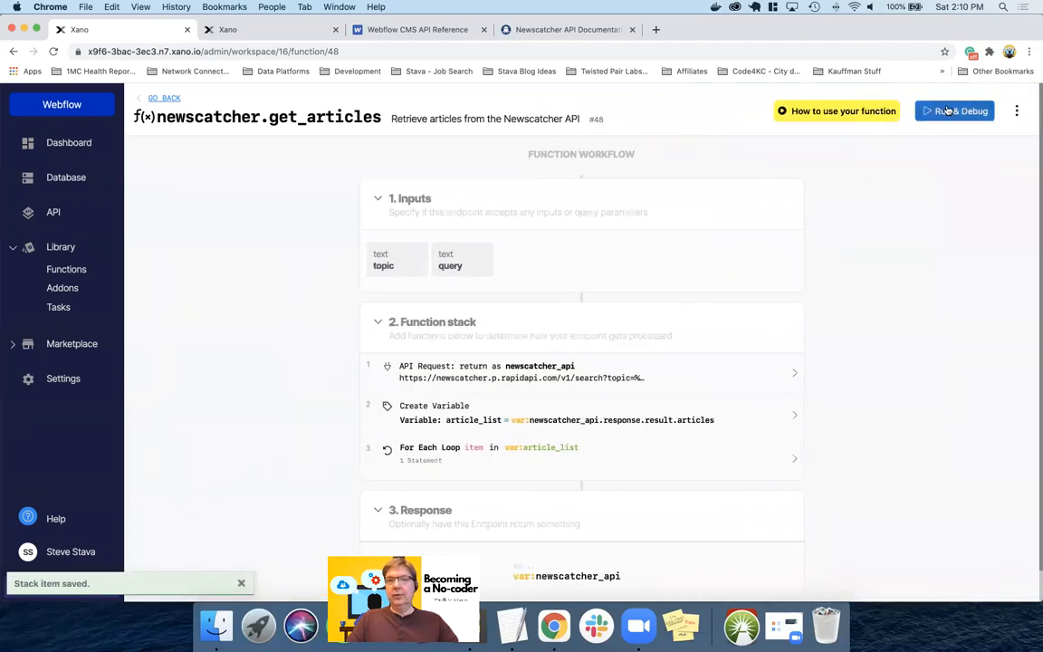
# Step: Run the get_articles function in the debugger with the query set to Elon and examine the returned articles and request url
pyautogui.click(947, 111)
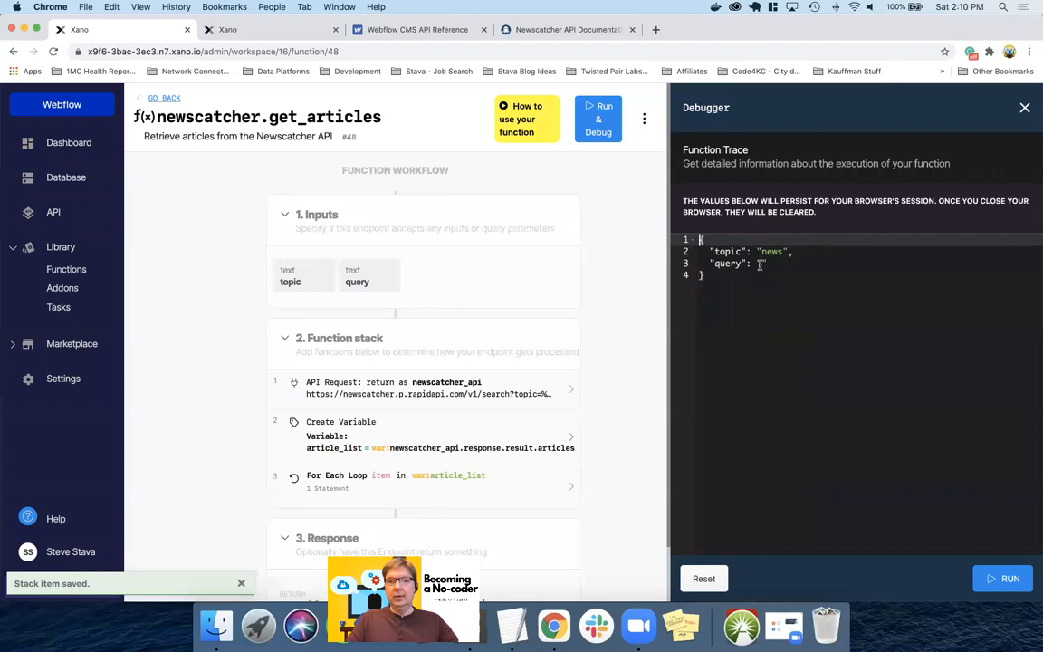
pyautogui.click(761, 263)
pyautogui.write('Elon')
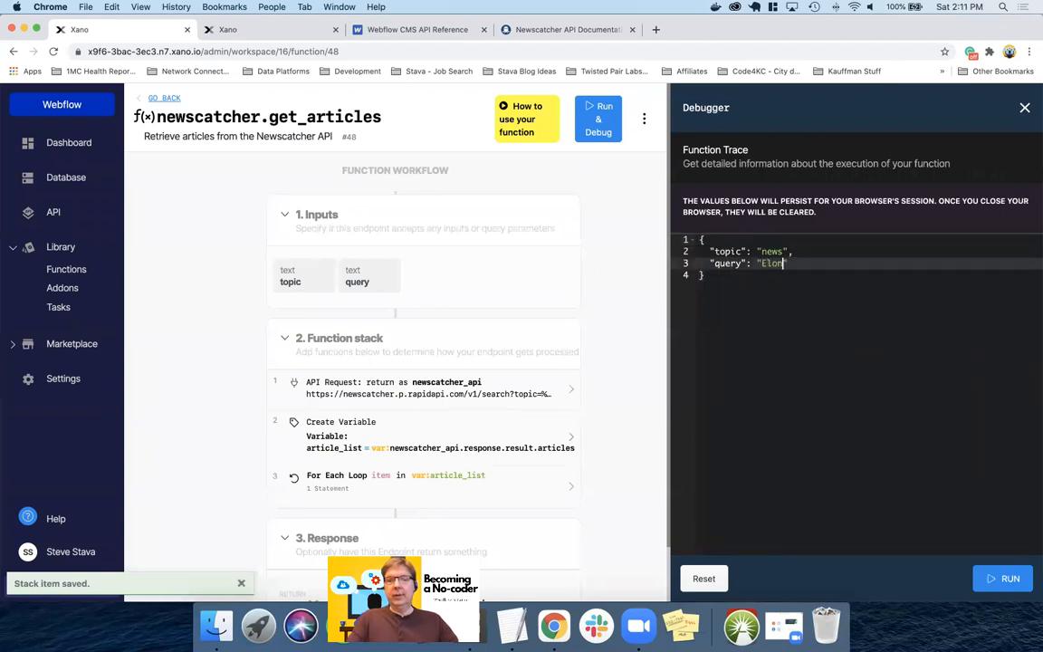
pyautogui.click(1003, 581)
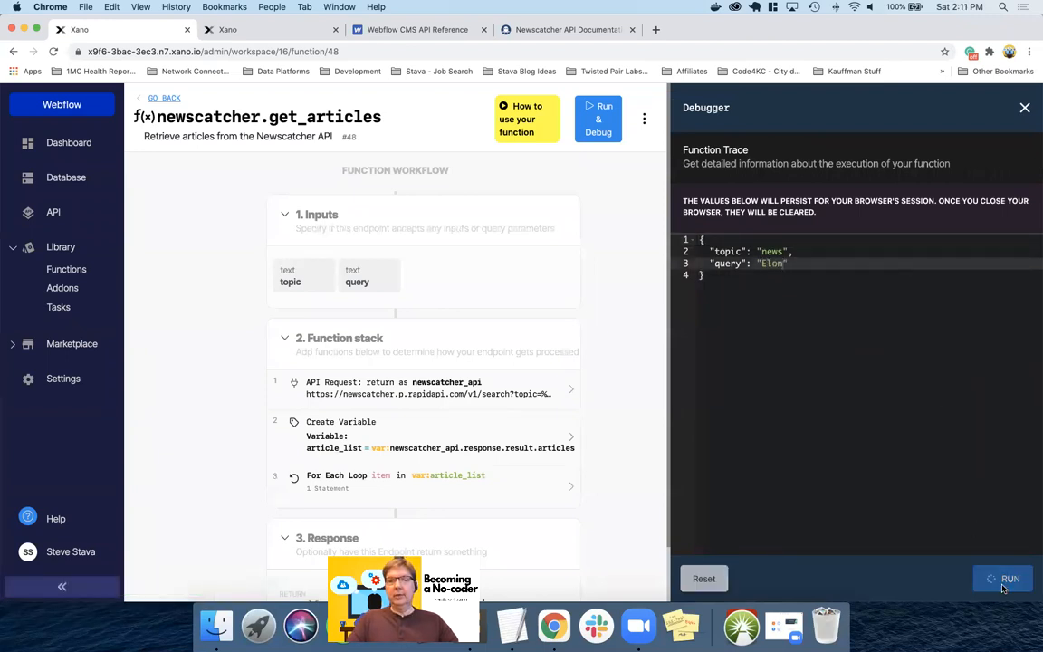
pyautogui.scroll(-5, 878, 412)
pyautogui.scroll(-15, 878, 413)
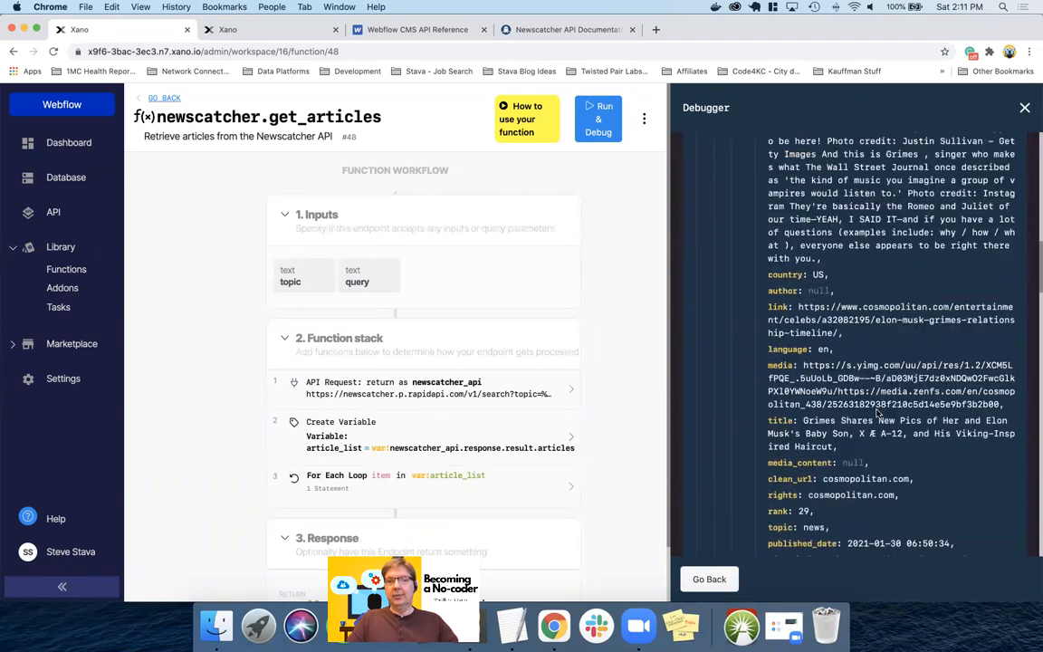
pyautogui.scroll(20, 877, 413)
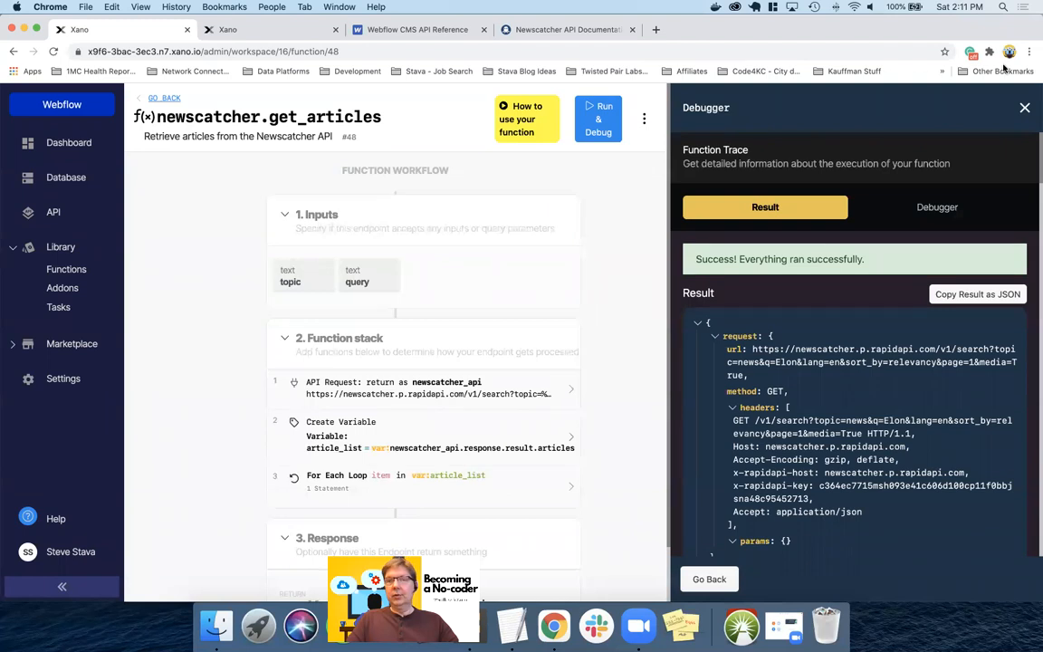
# Step: Rerun get_articles with the query Elon Musk, check how it is encoded in the request url, and close the debugger
pyautogui.click(711, 580)
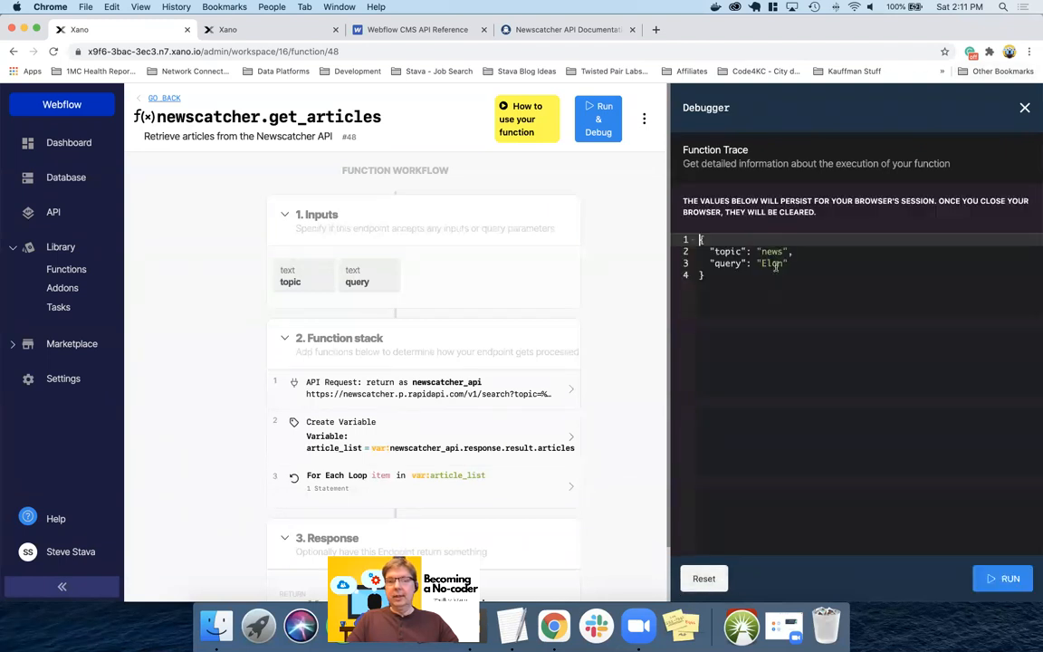
pyautogui.click(784, 263)
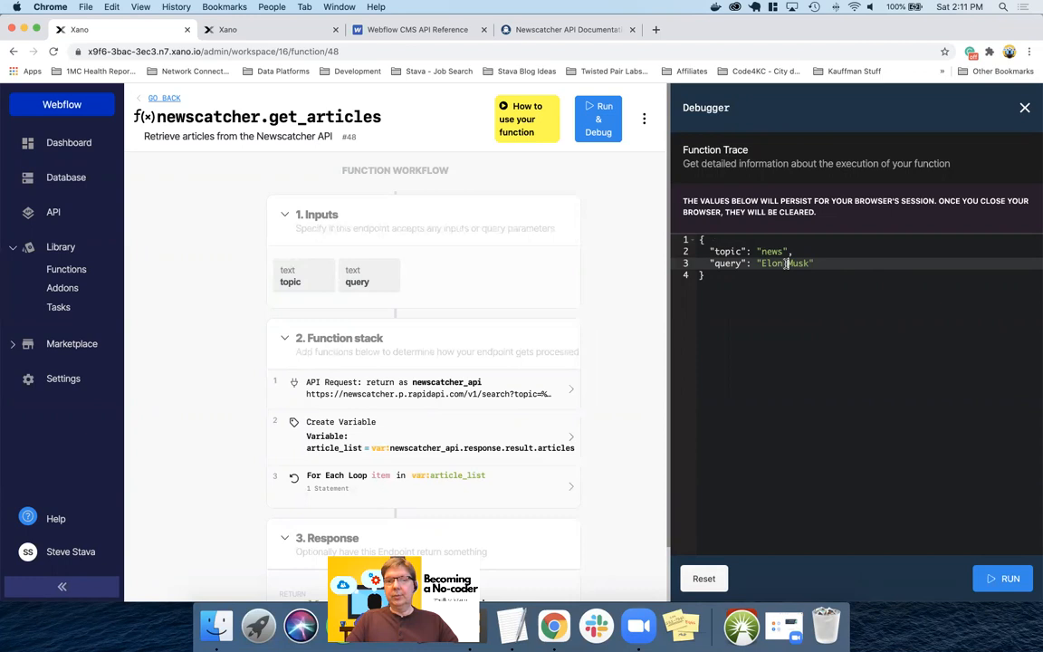
pyautogui.click(1000, 578)
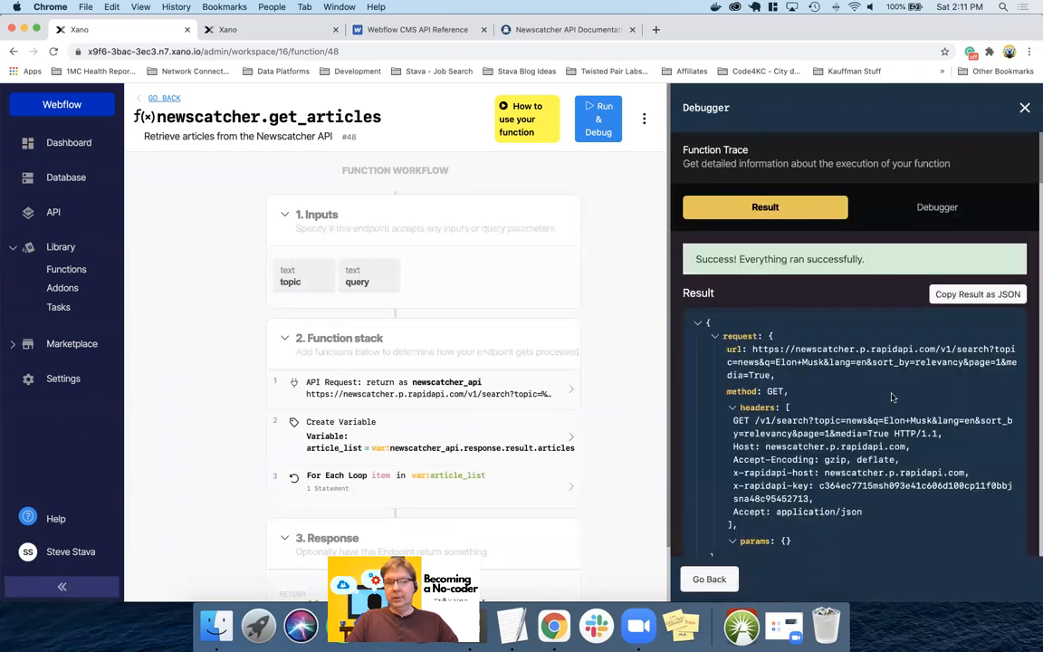
pyautogui.scroll(-10, 892, 397)
pyautogui.scroll(-5, 891, 395)
pyautogui.scroll(15, 891, 397)
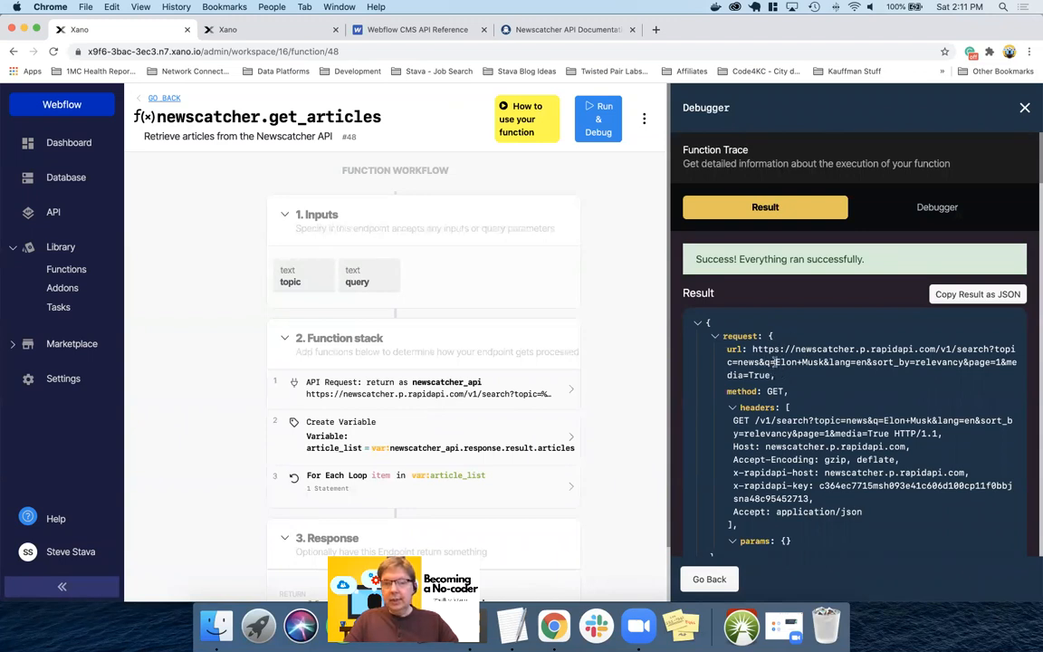
pyautogui.moveTo(774, 361); pyautogui.dragTo(819, 362)
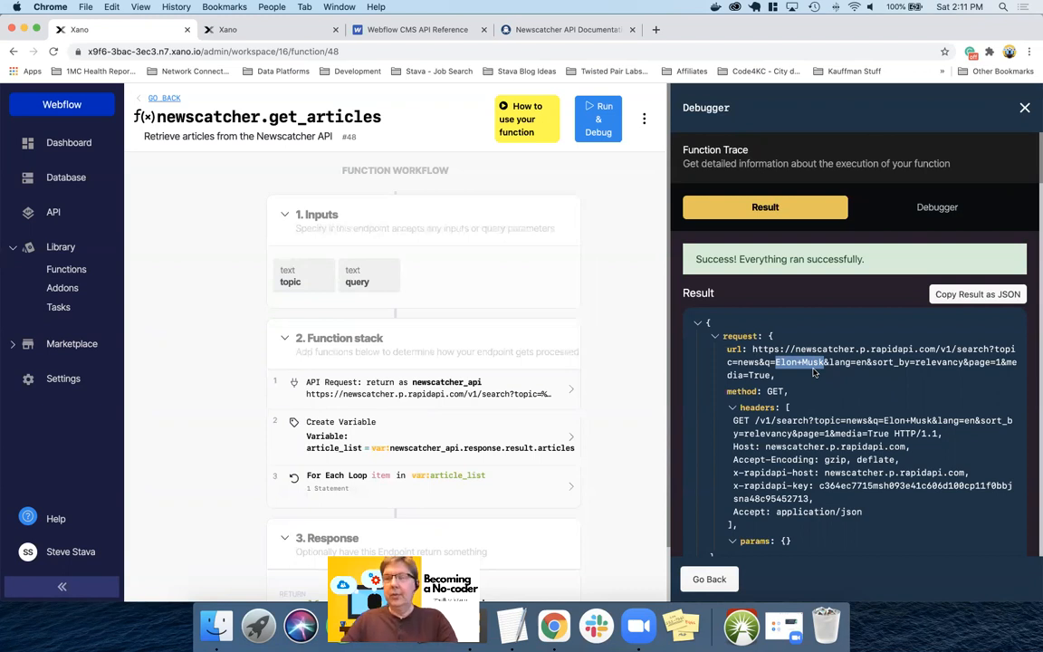
pyautogui.click(1025, 109)
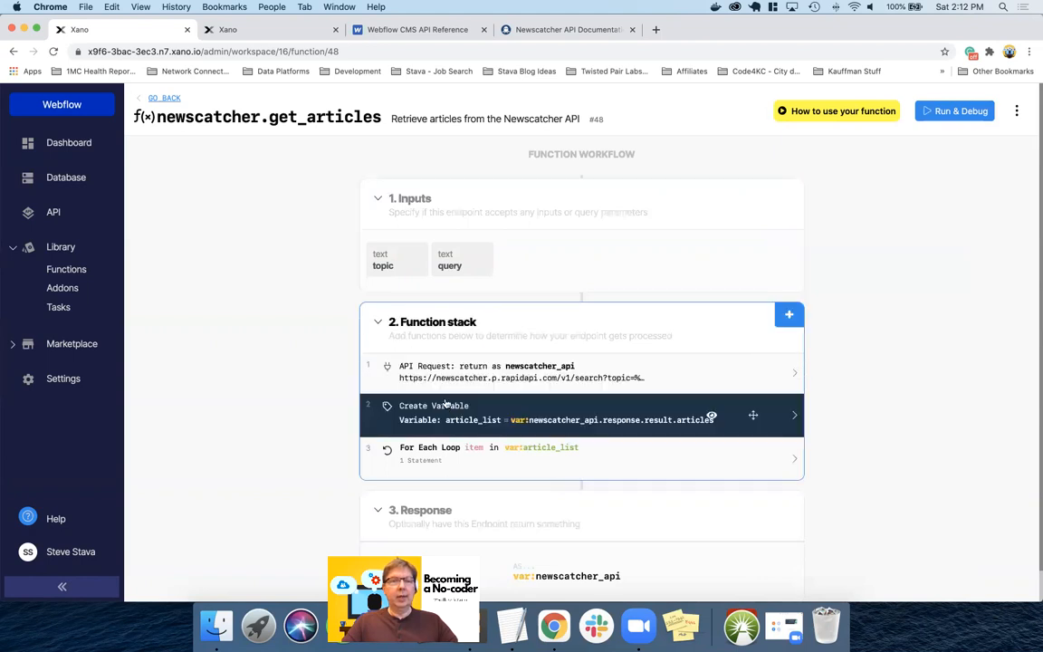
# Step: Refresh the news_article table and examine the topic values of the added records
pyautogui.click(246, 31)
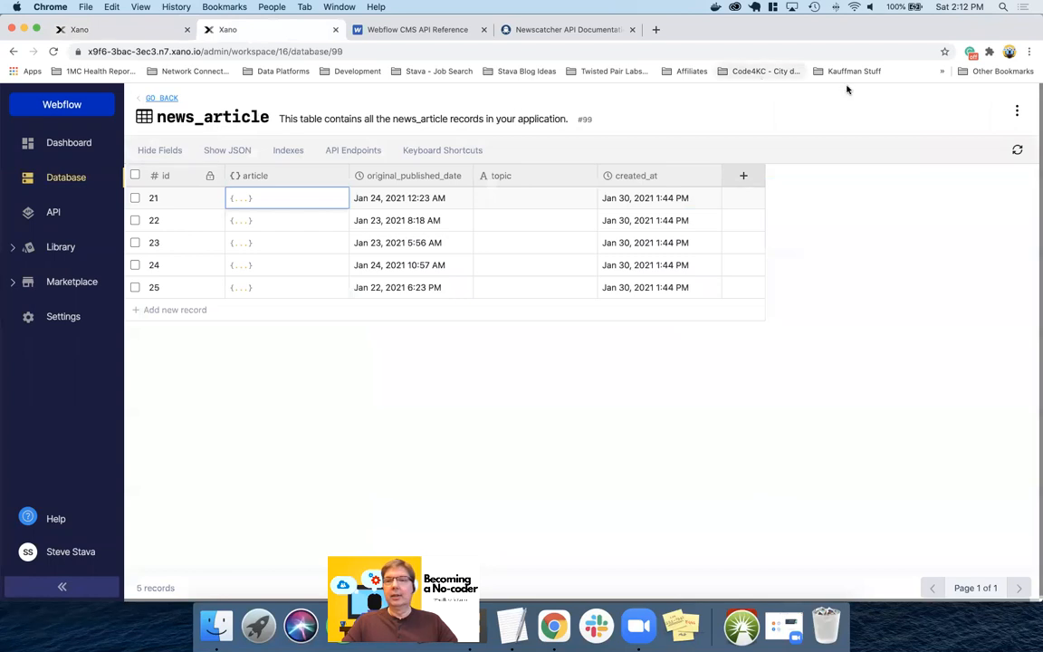
pyautogui.click(1017, 152)
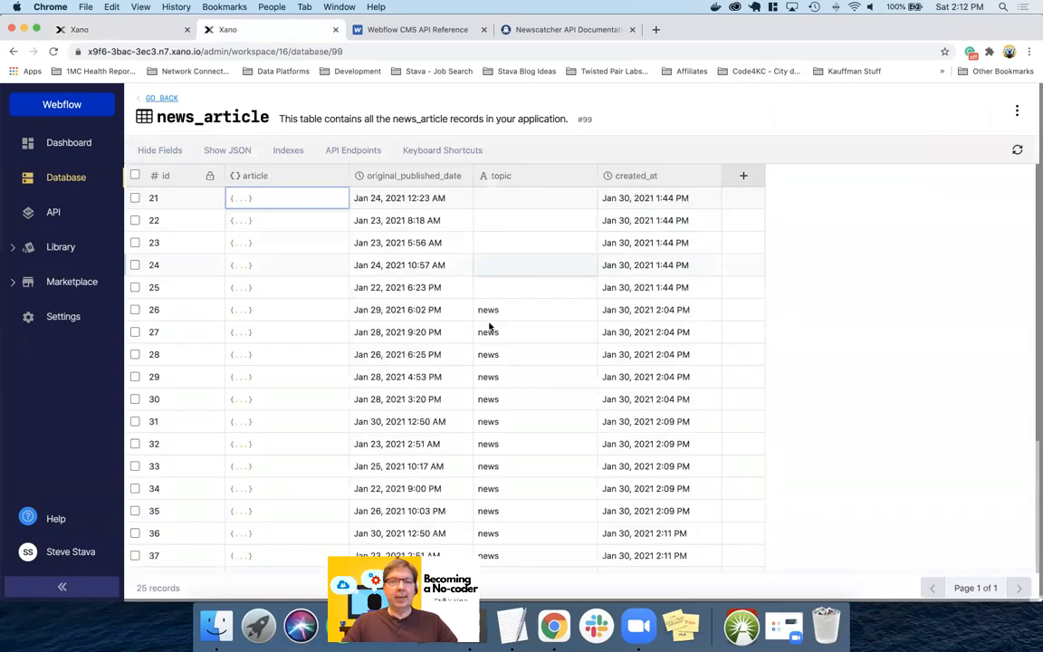
pyautogui.scroll(-5, 487, 371)
pyautogui.scroll(5, 487, 371)
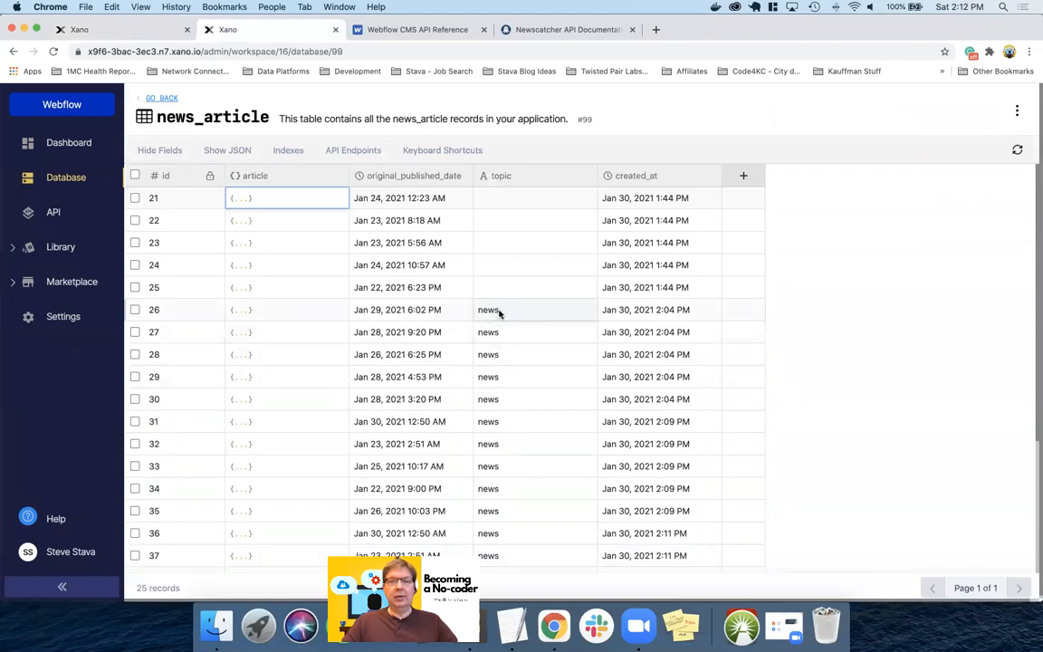
pyautogui.scroll(-5, 501, 311)
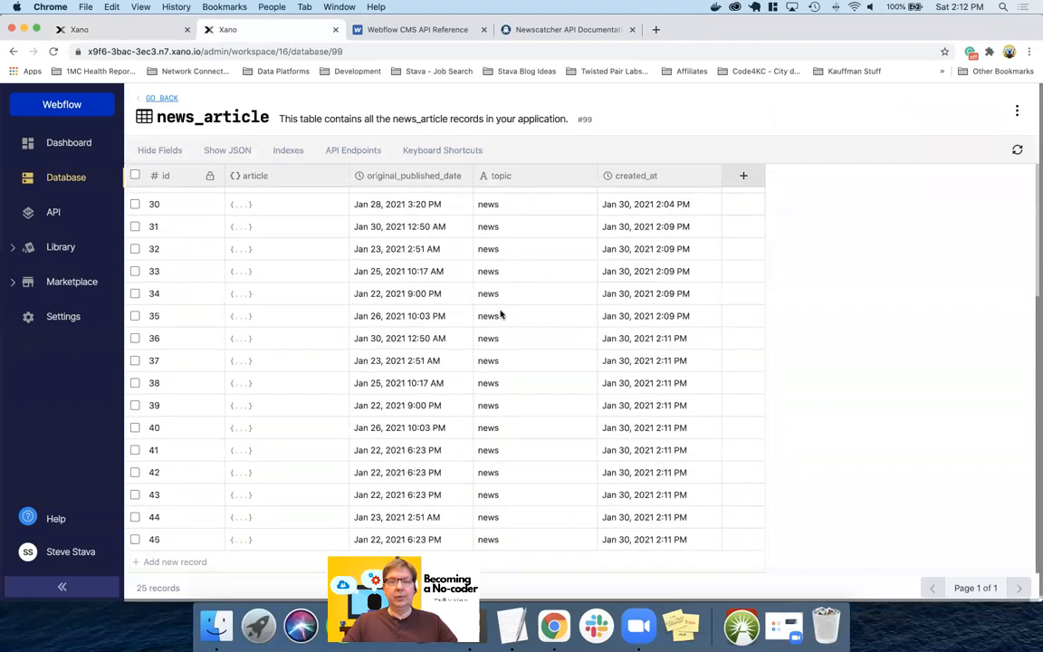
# Step: Run the get_articles function in the debugger with the topic changed to politics
pyautogui.click(118, 29)
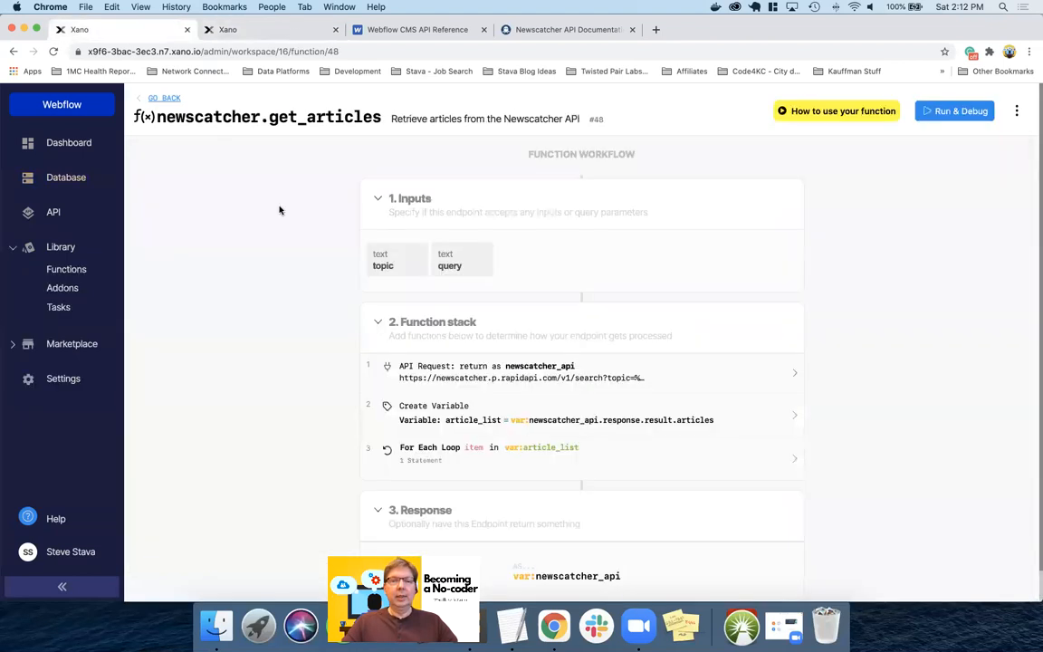
pyautogui.click(954, 110)
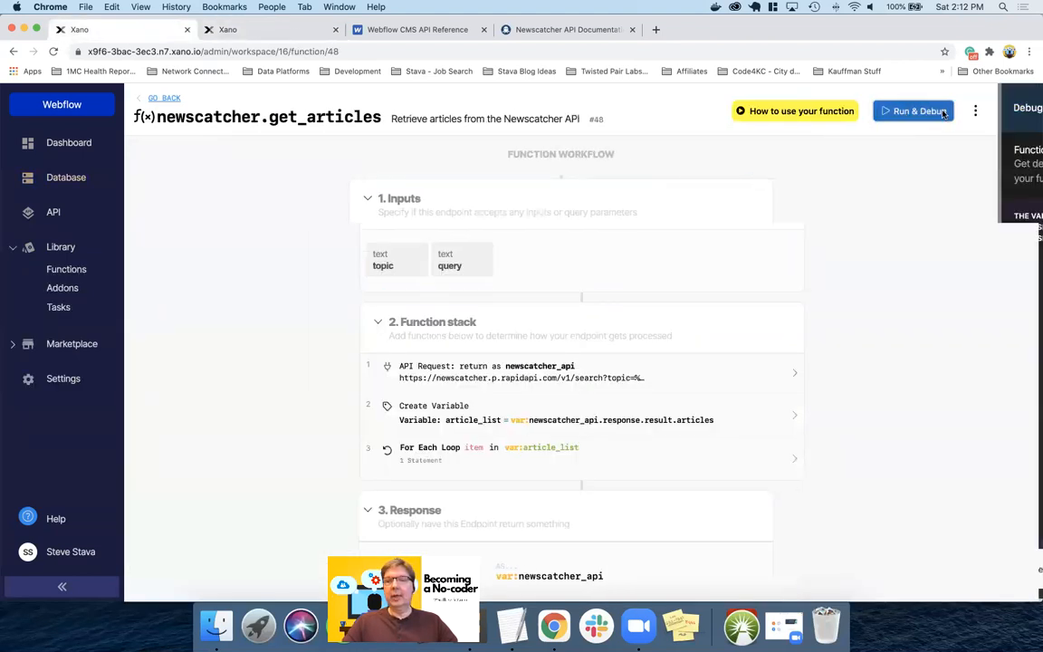
pyautogui.click(763, 251)
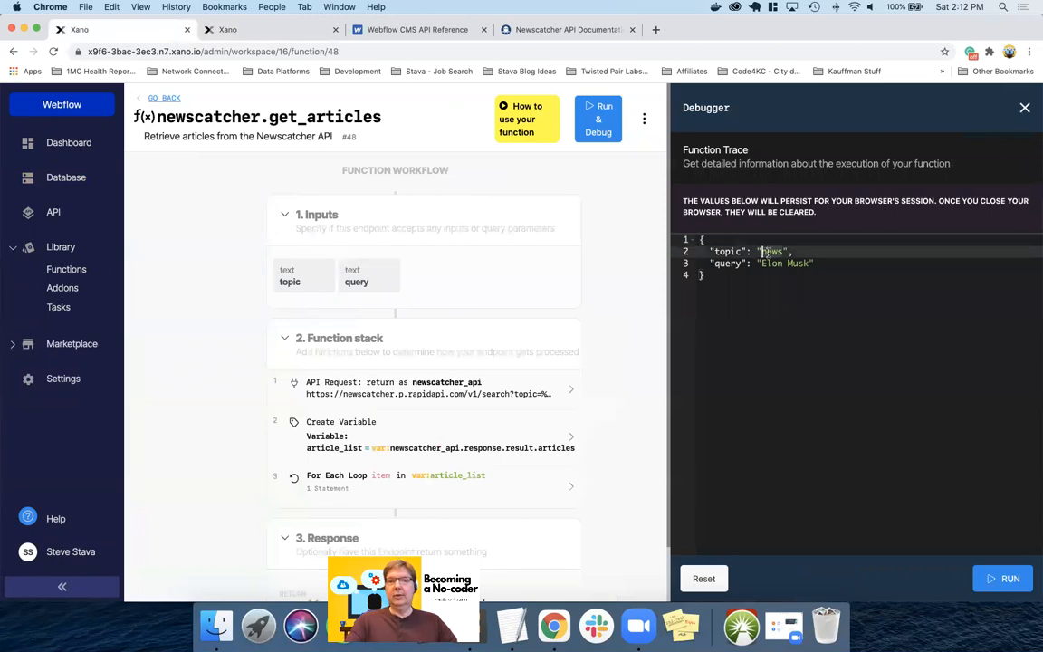
pyautogui.write('polit')
pyautogui.write('ics')
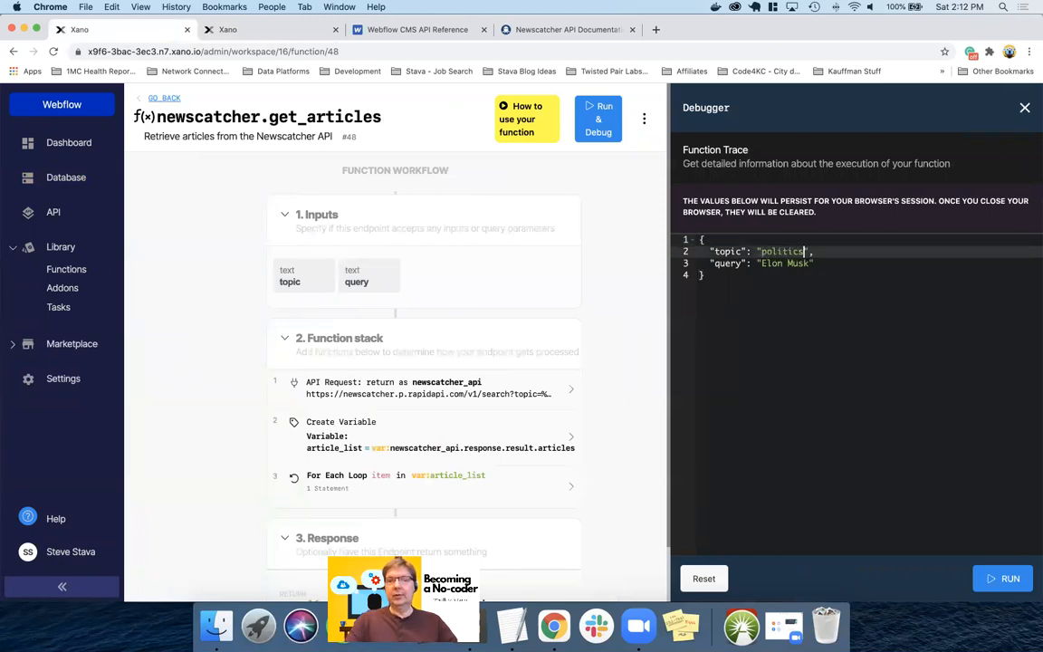
pyautogui.click(1000, 584)
# Step: Reload the news_article table and look for the records from the politics run
pyautogui.click(222, 29)
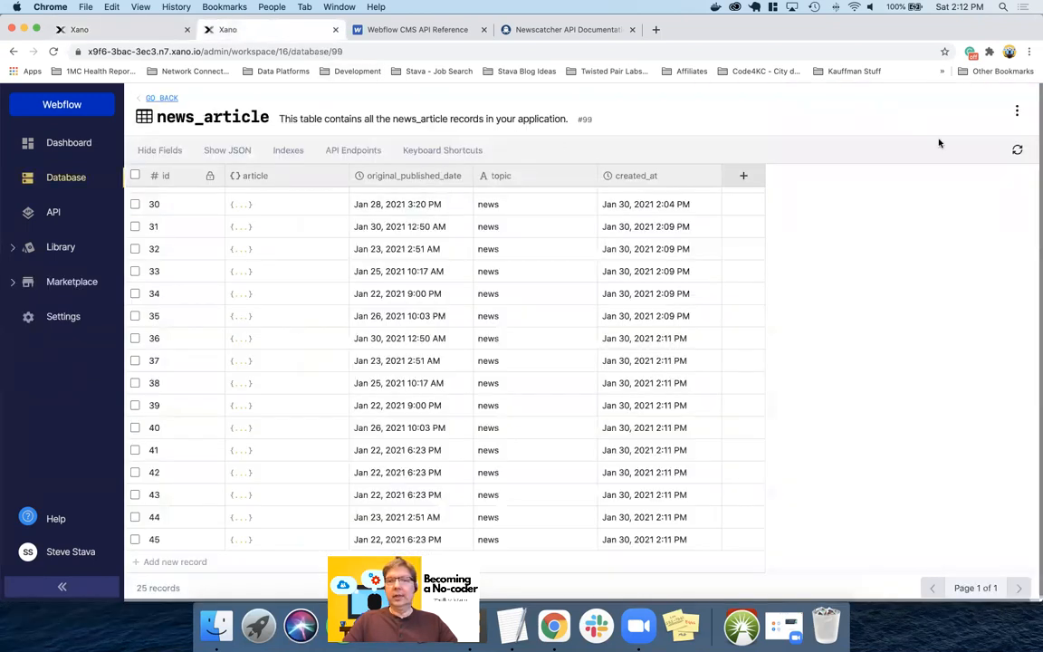
pyautogui.click(1017, 151)
pyautogui.scroll(-5, 542, 349)
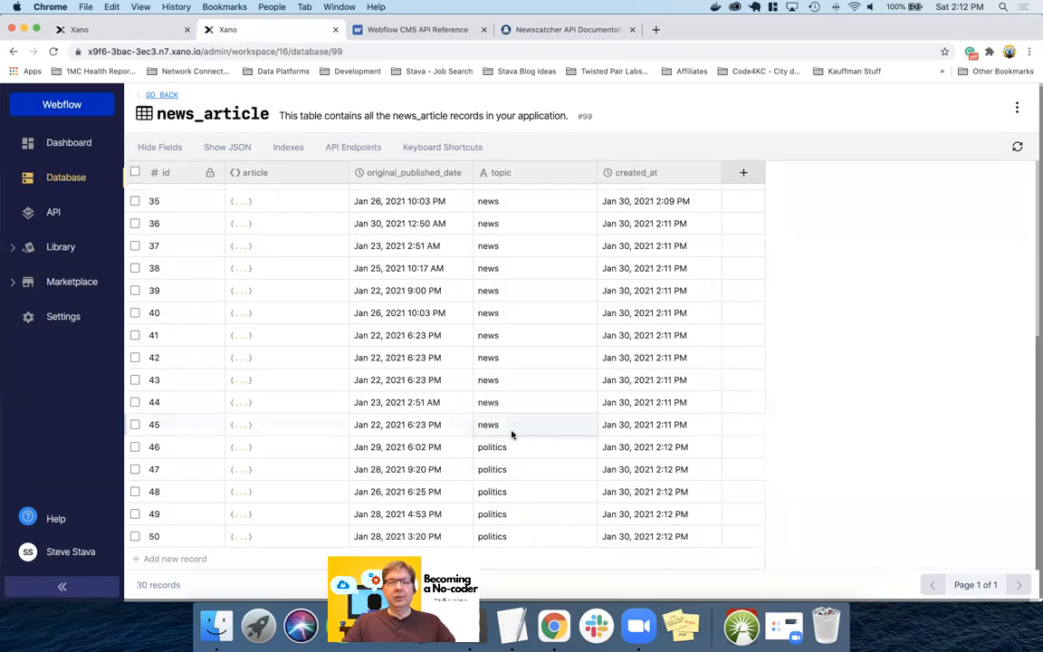
pyautogui.scroll(5, 512, 434)
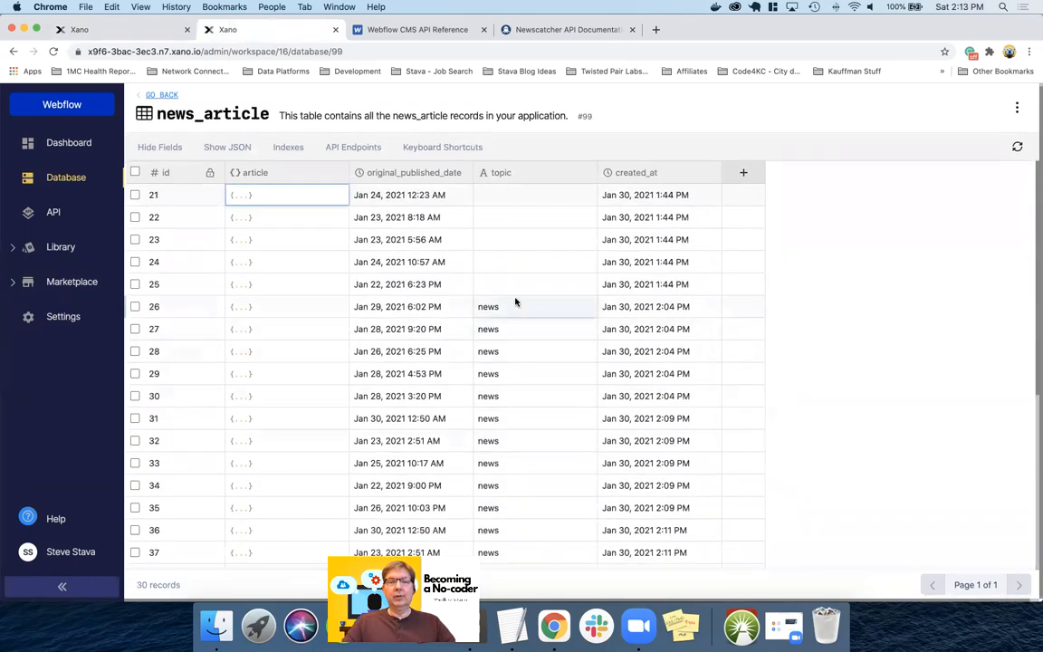
# Step: Delete the five news_article records with no topic, ids 21 to 25
pyautogui.click(135, 196)
pyautogui.click(134, 217)
pyautogui.click(135, 239)
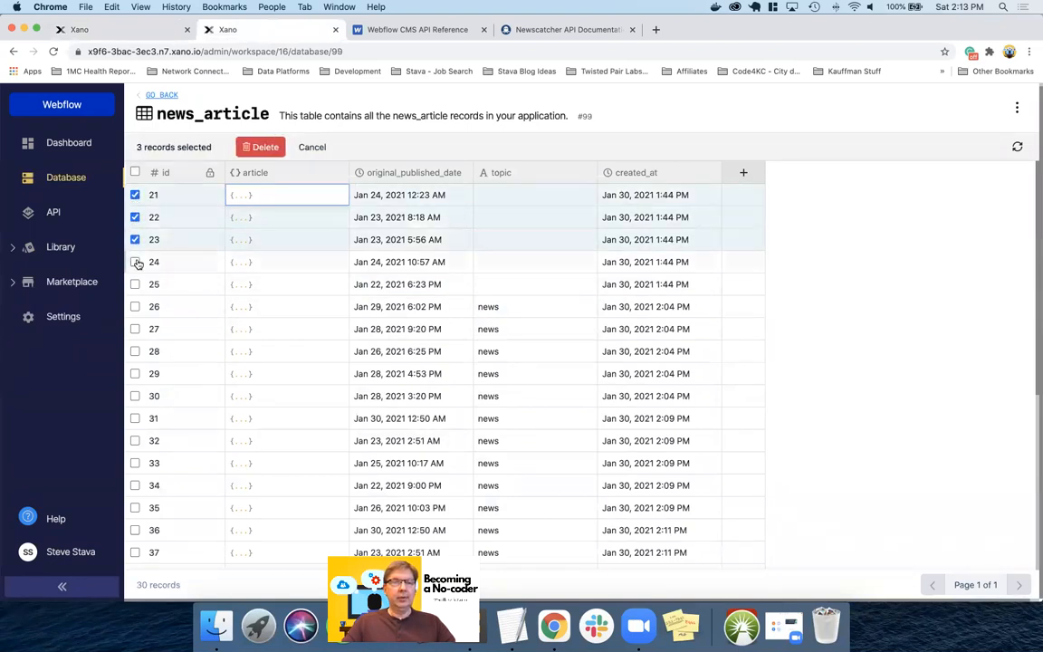
pyautogui.click(134, 262)
pyautogui.click(135, 284)
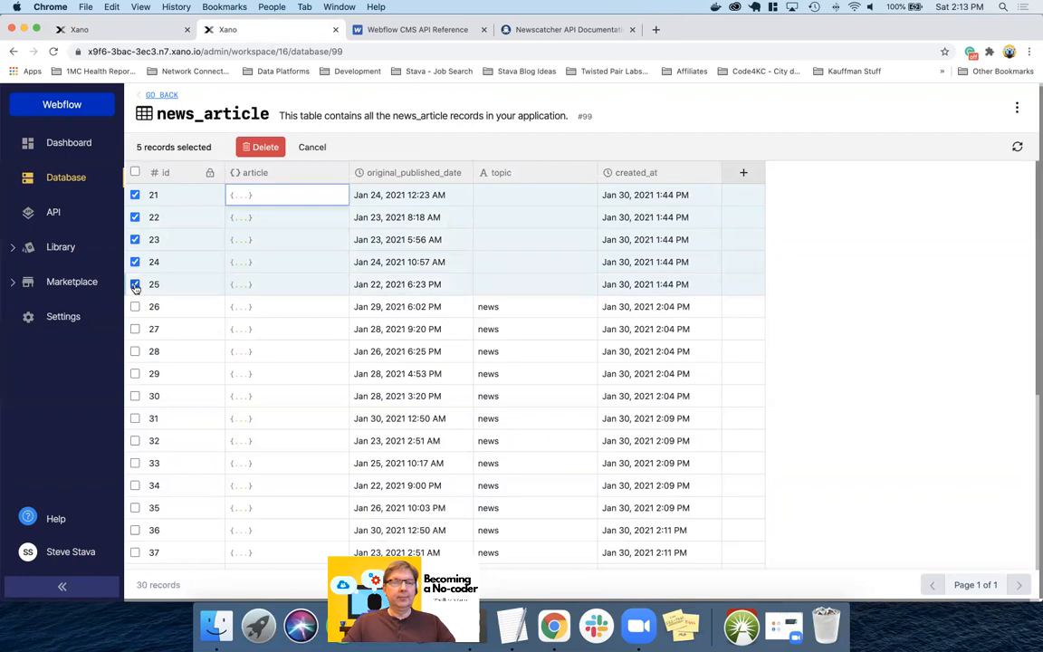
pyautogui.click(261, 147)
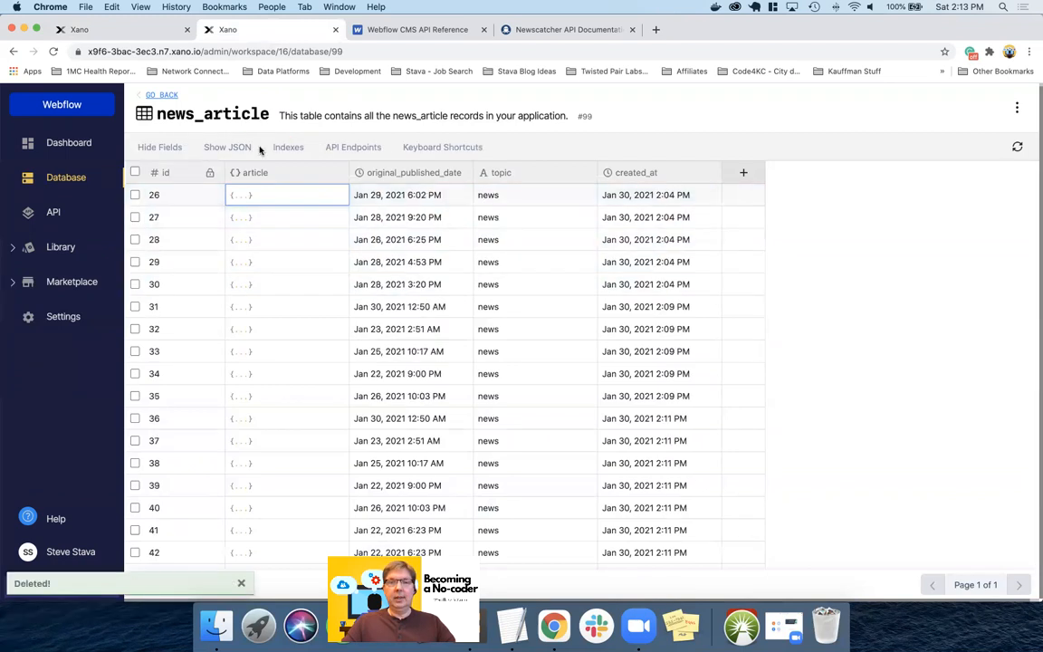
# Step: Select all remaining records in the news_article table and delete them
pyautogui.scroll(-5, 398, 382)
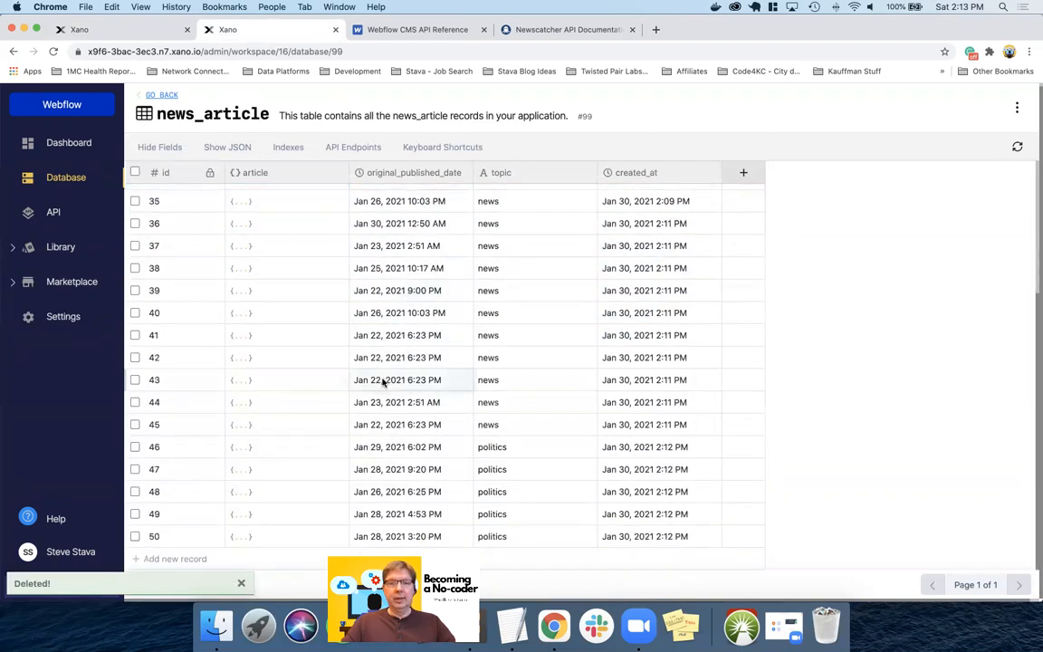
pyautogui.scroll(3, 383, 382)
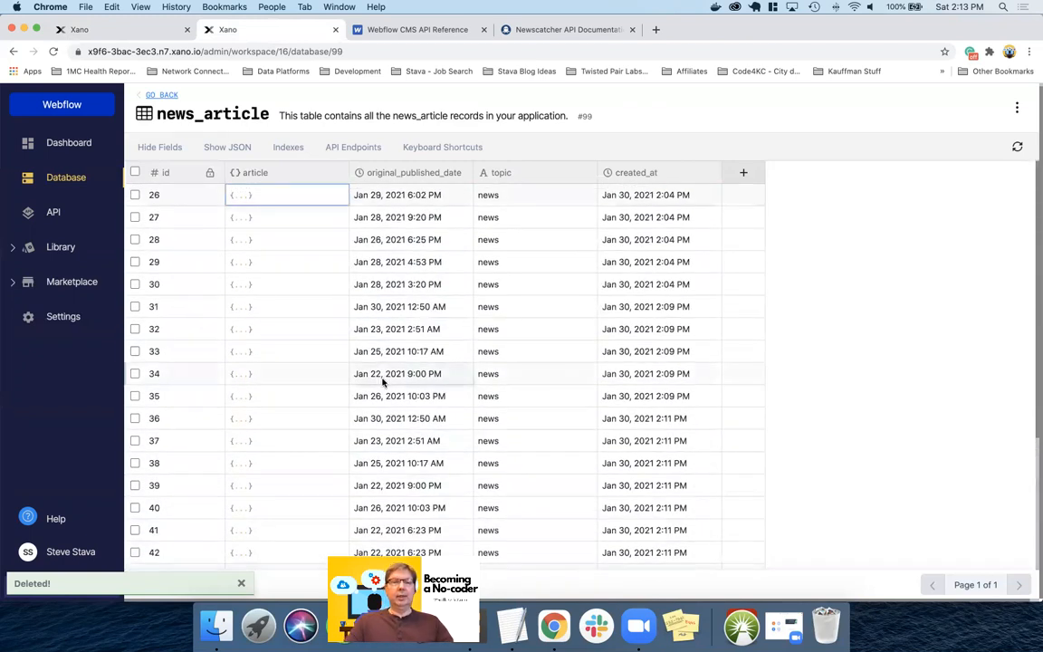
pyautogui.click(135, 174)
pyautogui.click(268, 148)
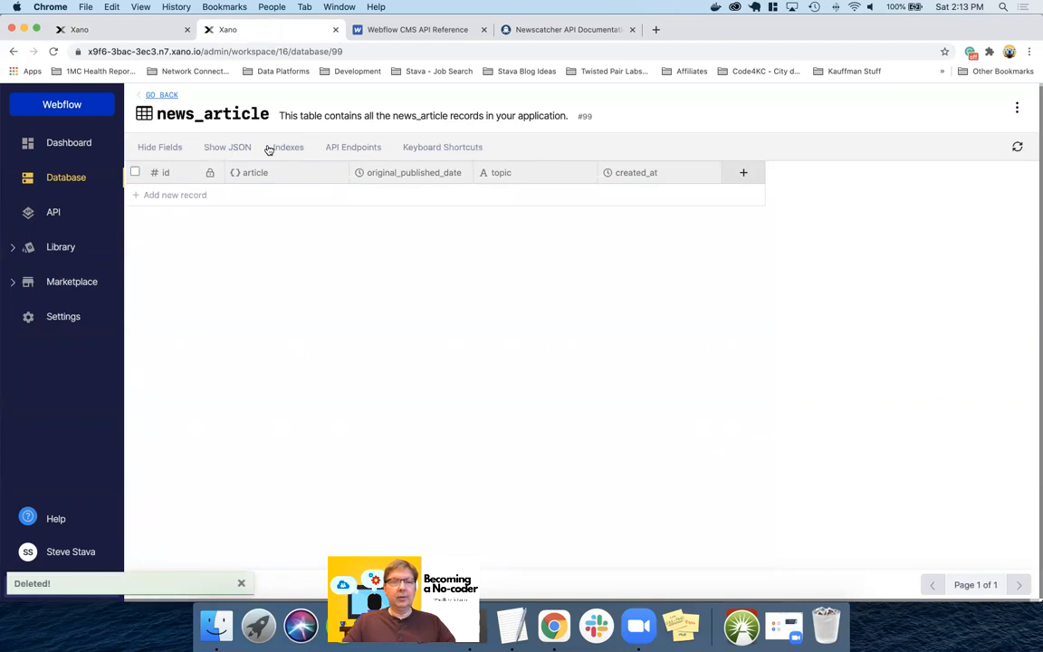
# Step: Rerun get_articles with topic politics and query Elon Musk to refill the emptied news_article table, and refresh the table
pyautogui.click(113, 28)
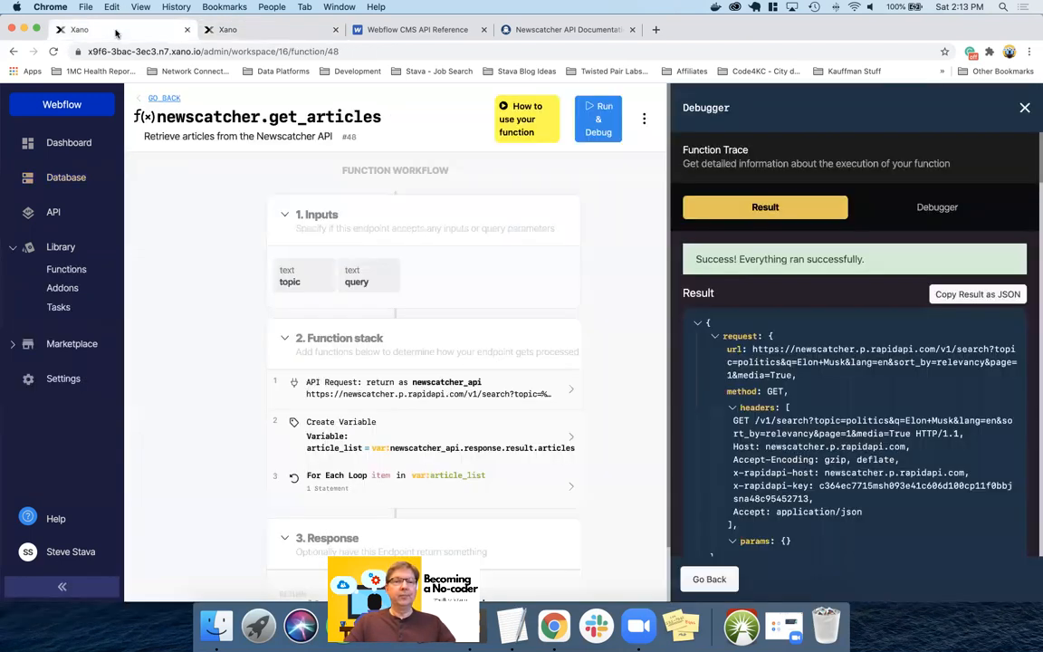
pyautogui.click(706, 579)
pyautogui.click(1002, 579)
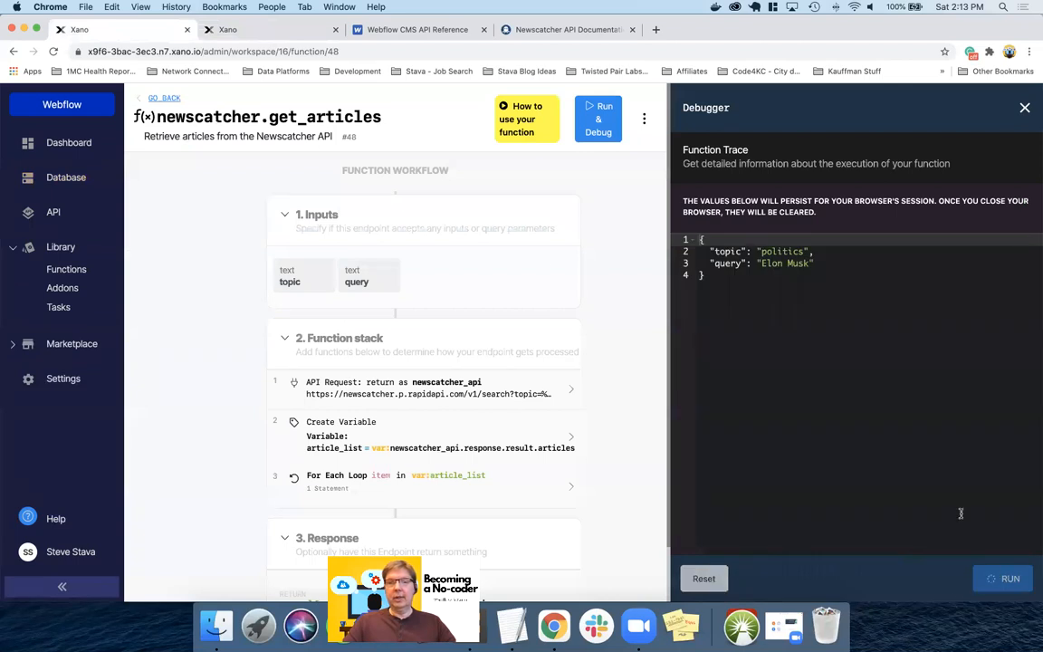
pyautogui.click(237, 32)
pyautogui.click(1016, 146)
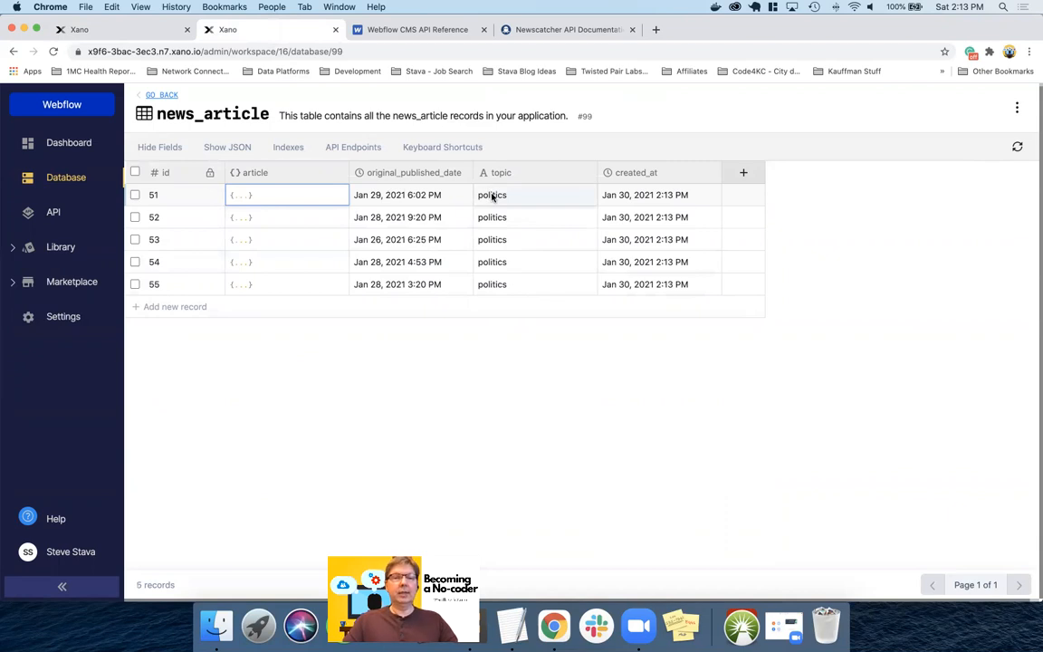
# Step: Return to the get_articles function, switch to the Webflow Designer's News Feed project and exit preview mode
pyautogui.click(154, 30)
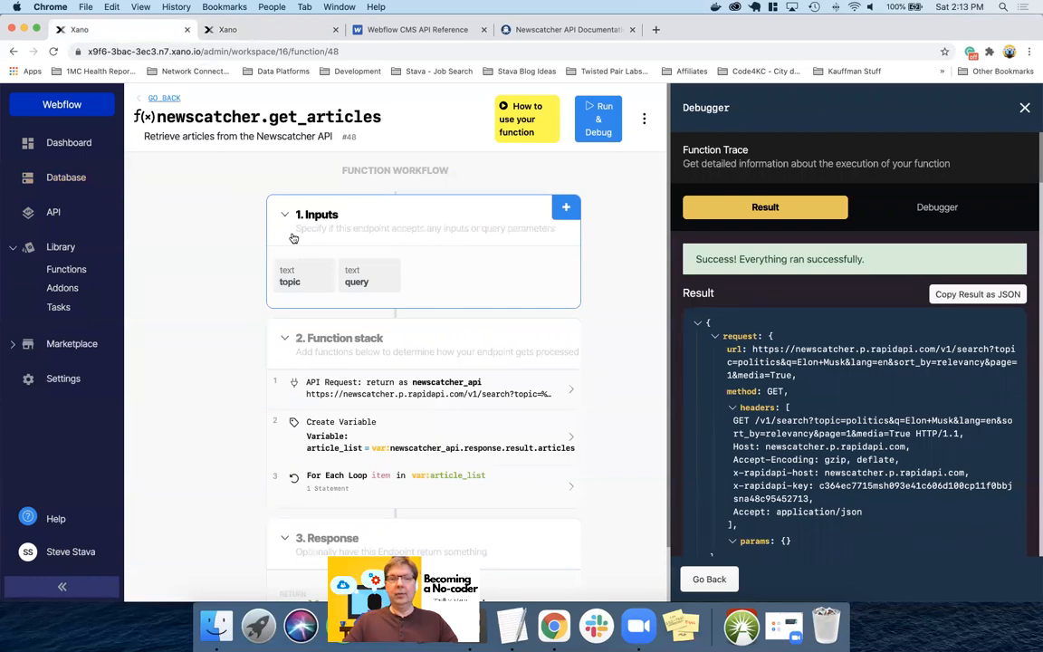
pyautogui.hotkey('ctrl', 'Right')
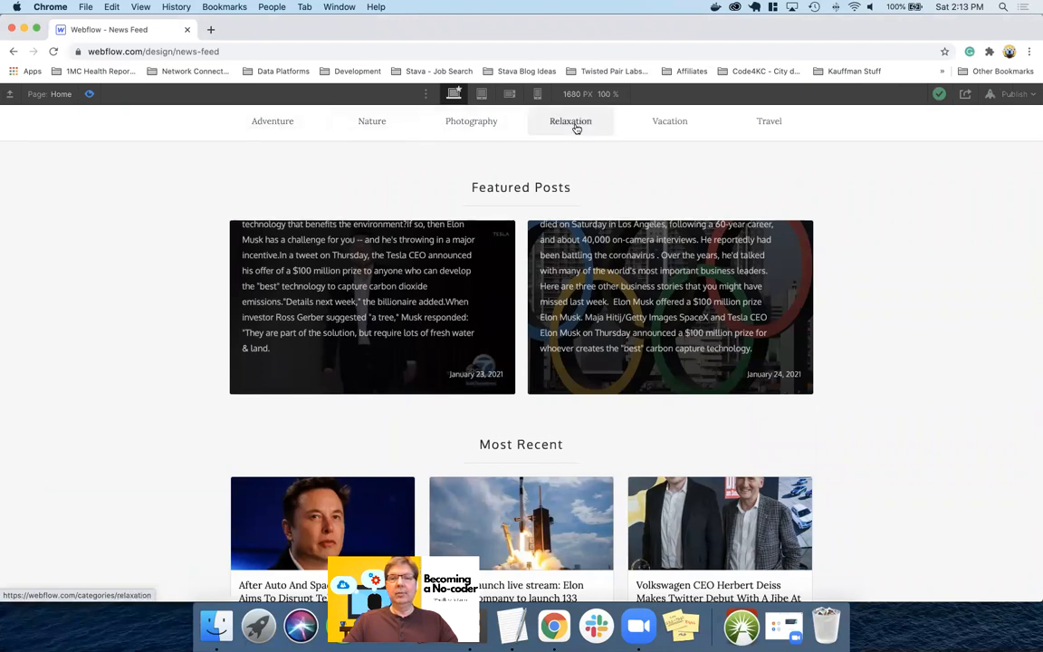
pyautogui.click(89, 94)
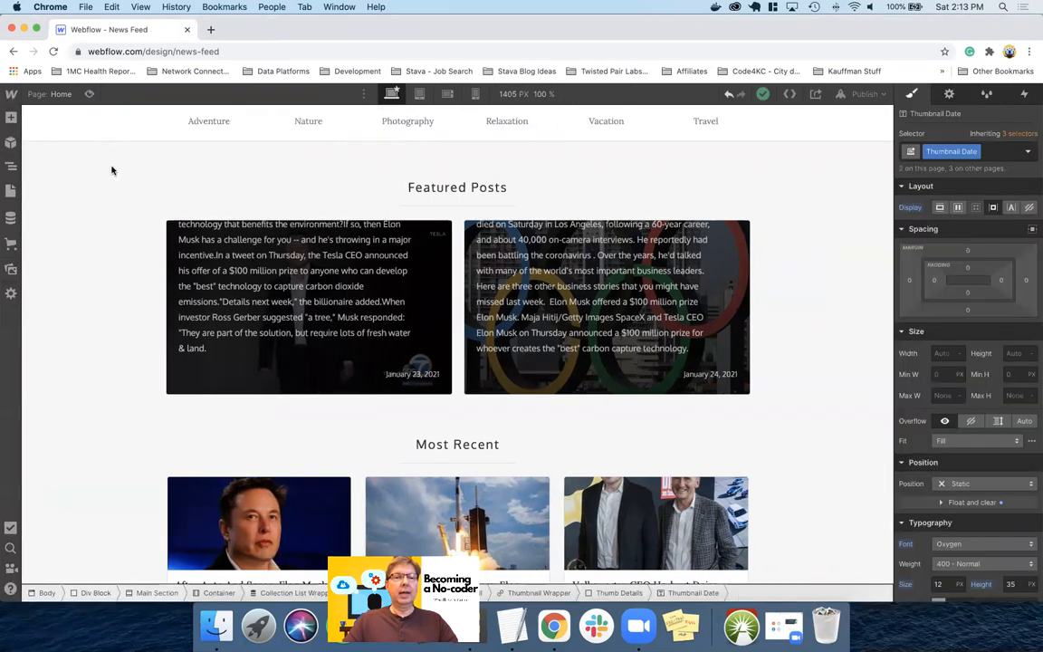